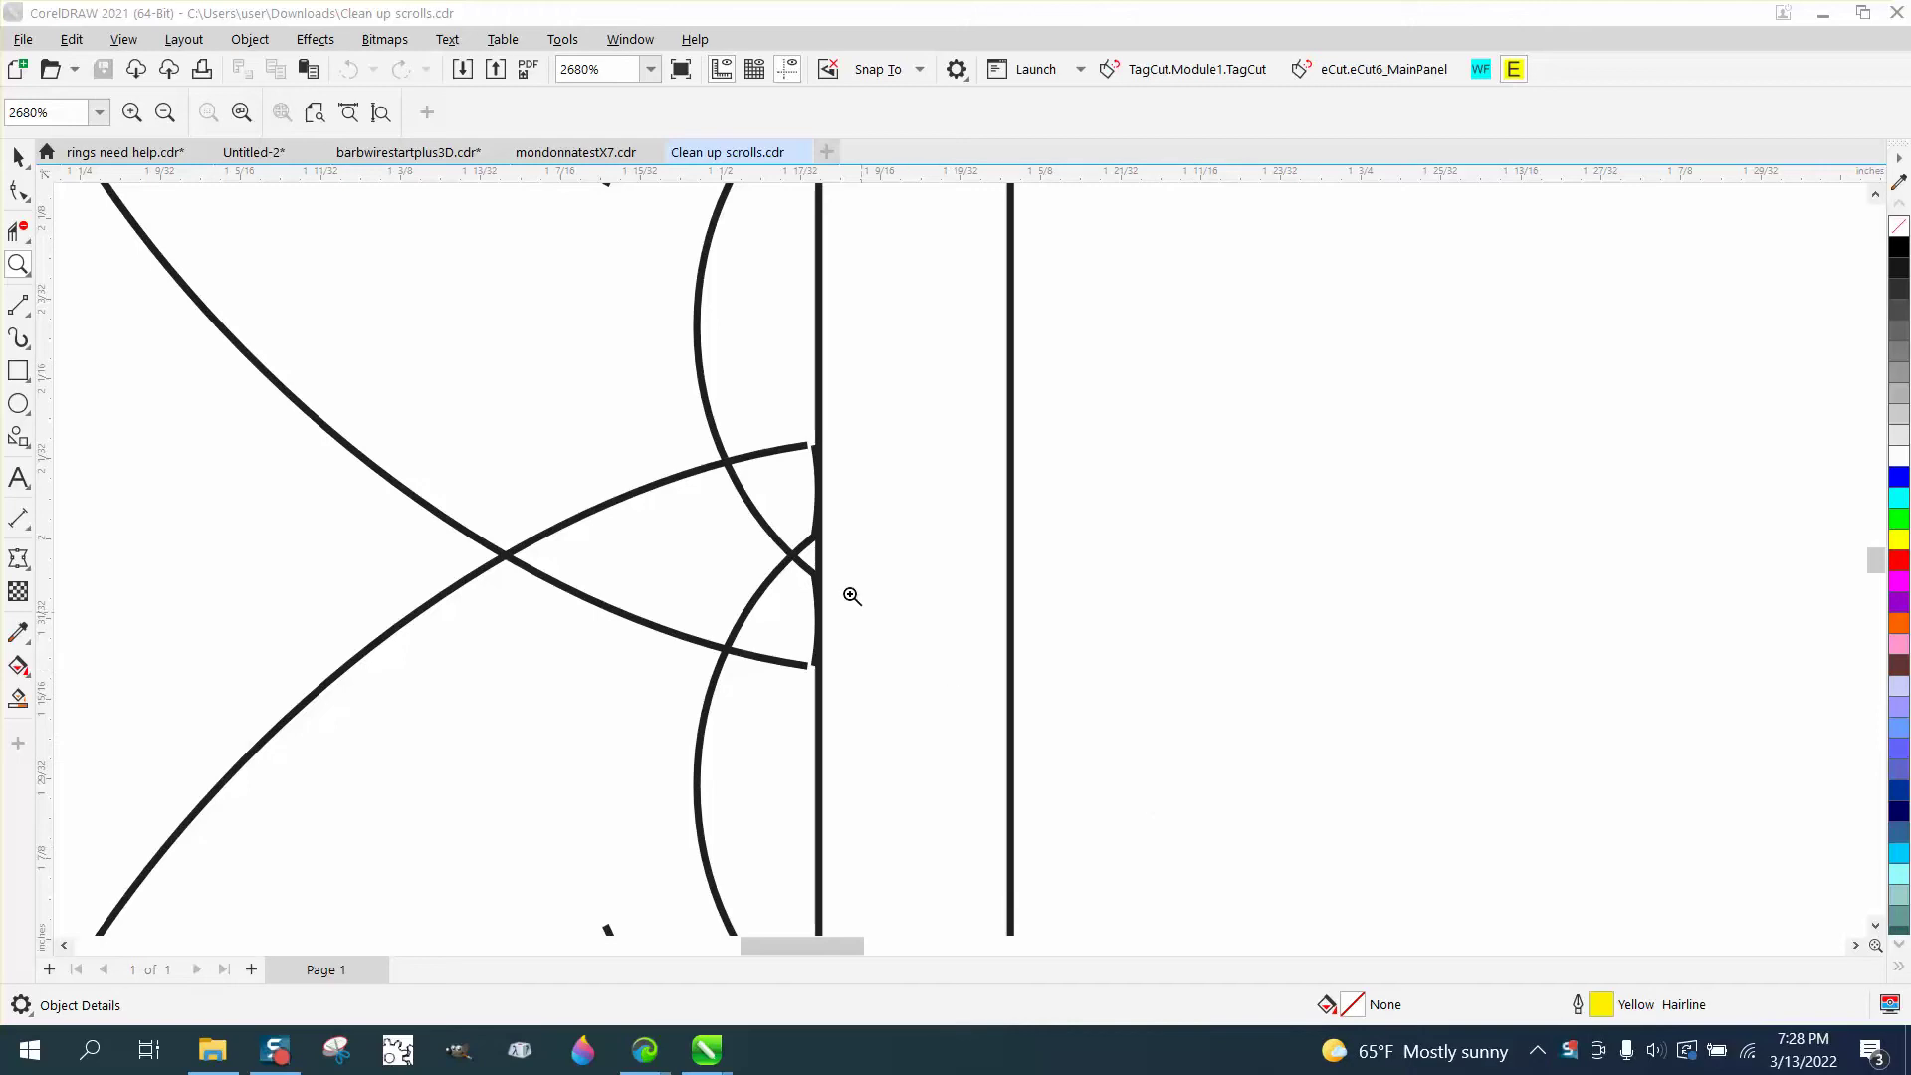
# Zoom in on the bottom centre crossing and ungroup its 30-object curve group.
pyautogui.scroll(-5, 879, 512)
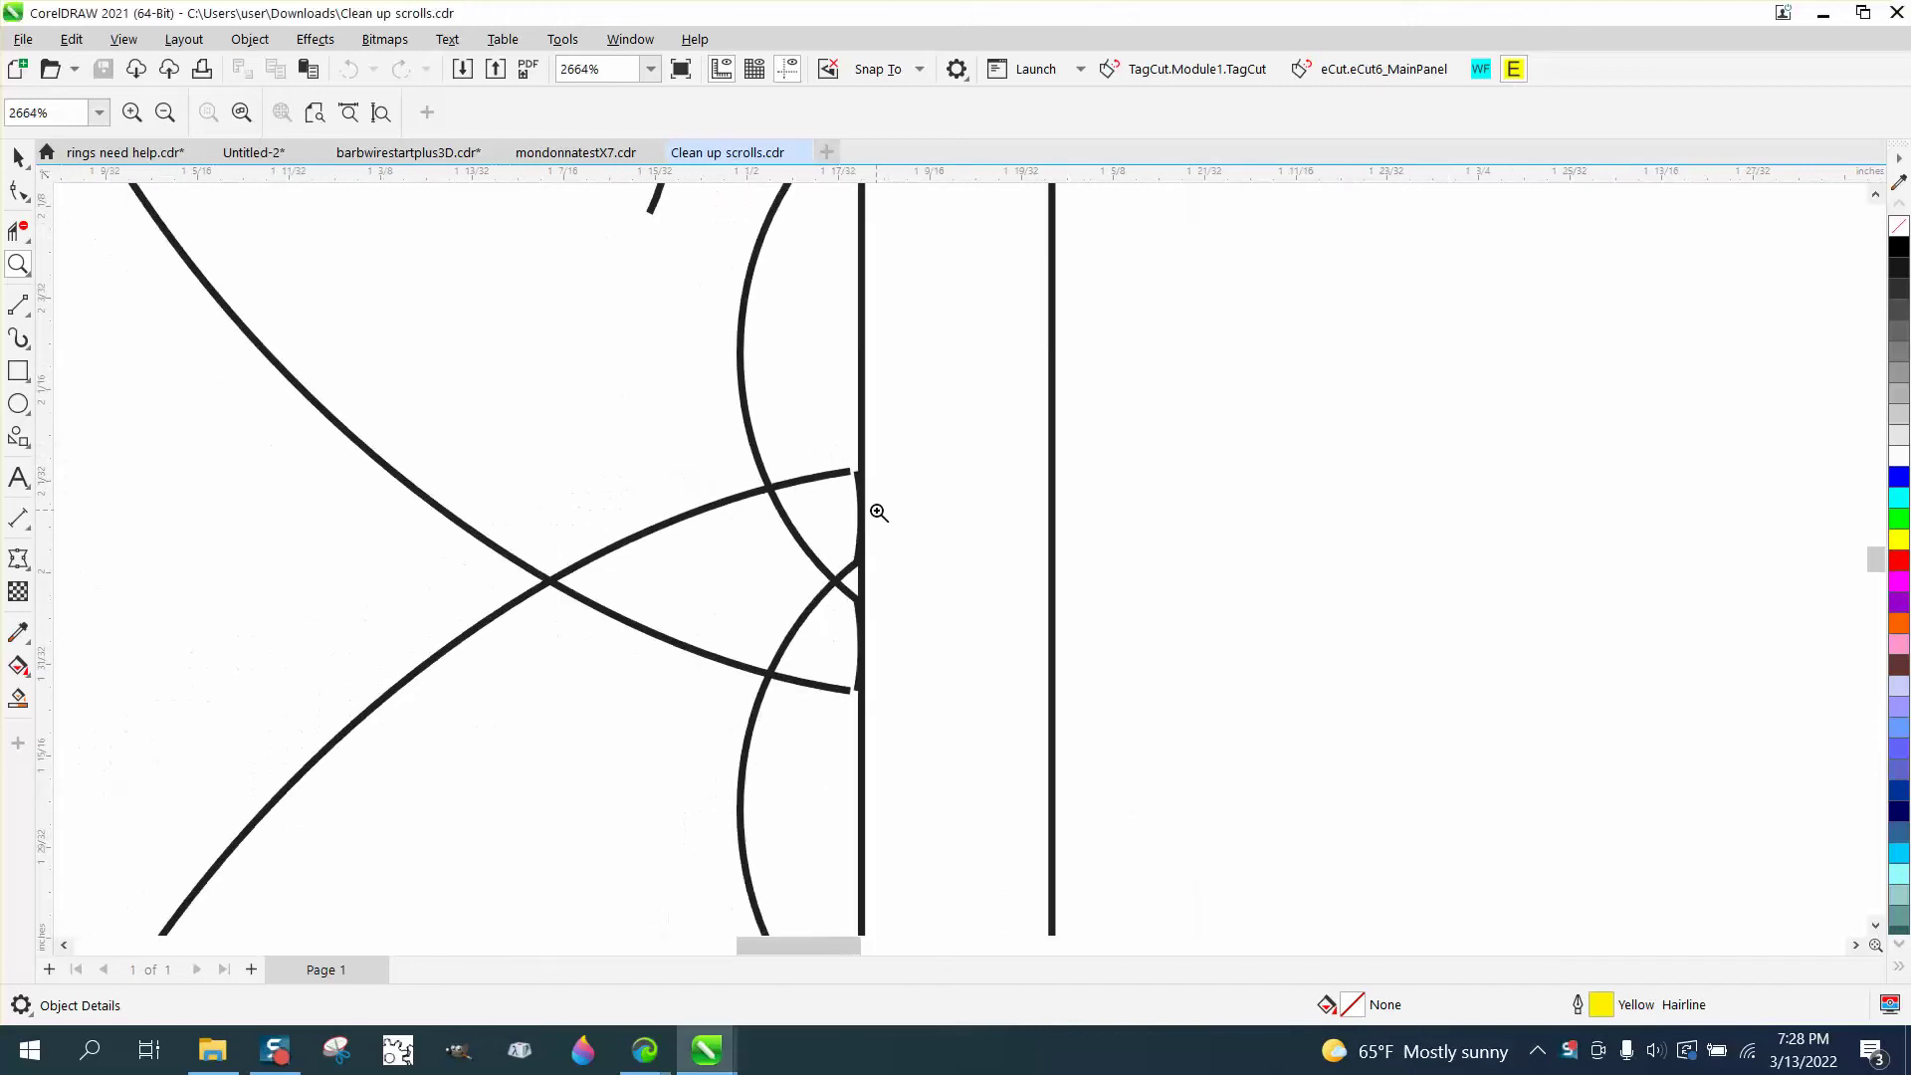
pyautogui.scroll(-3, 789, 509)
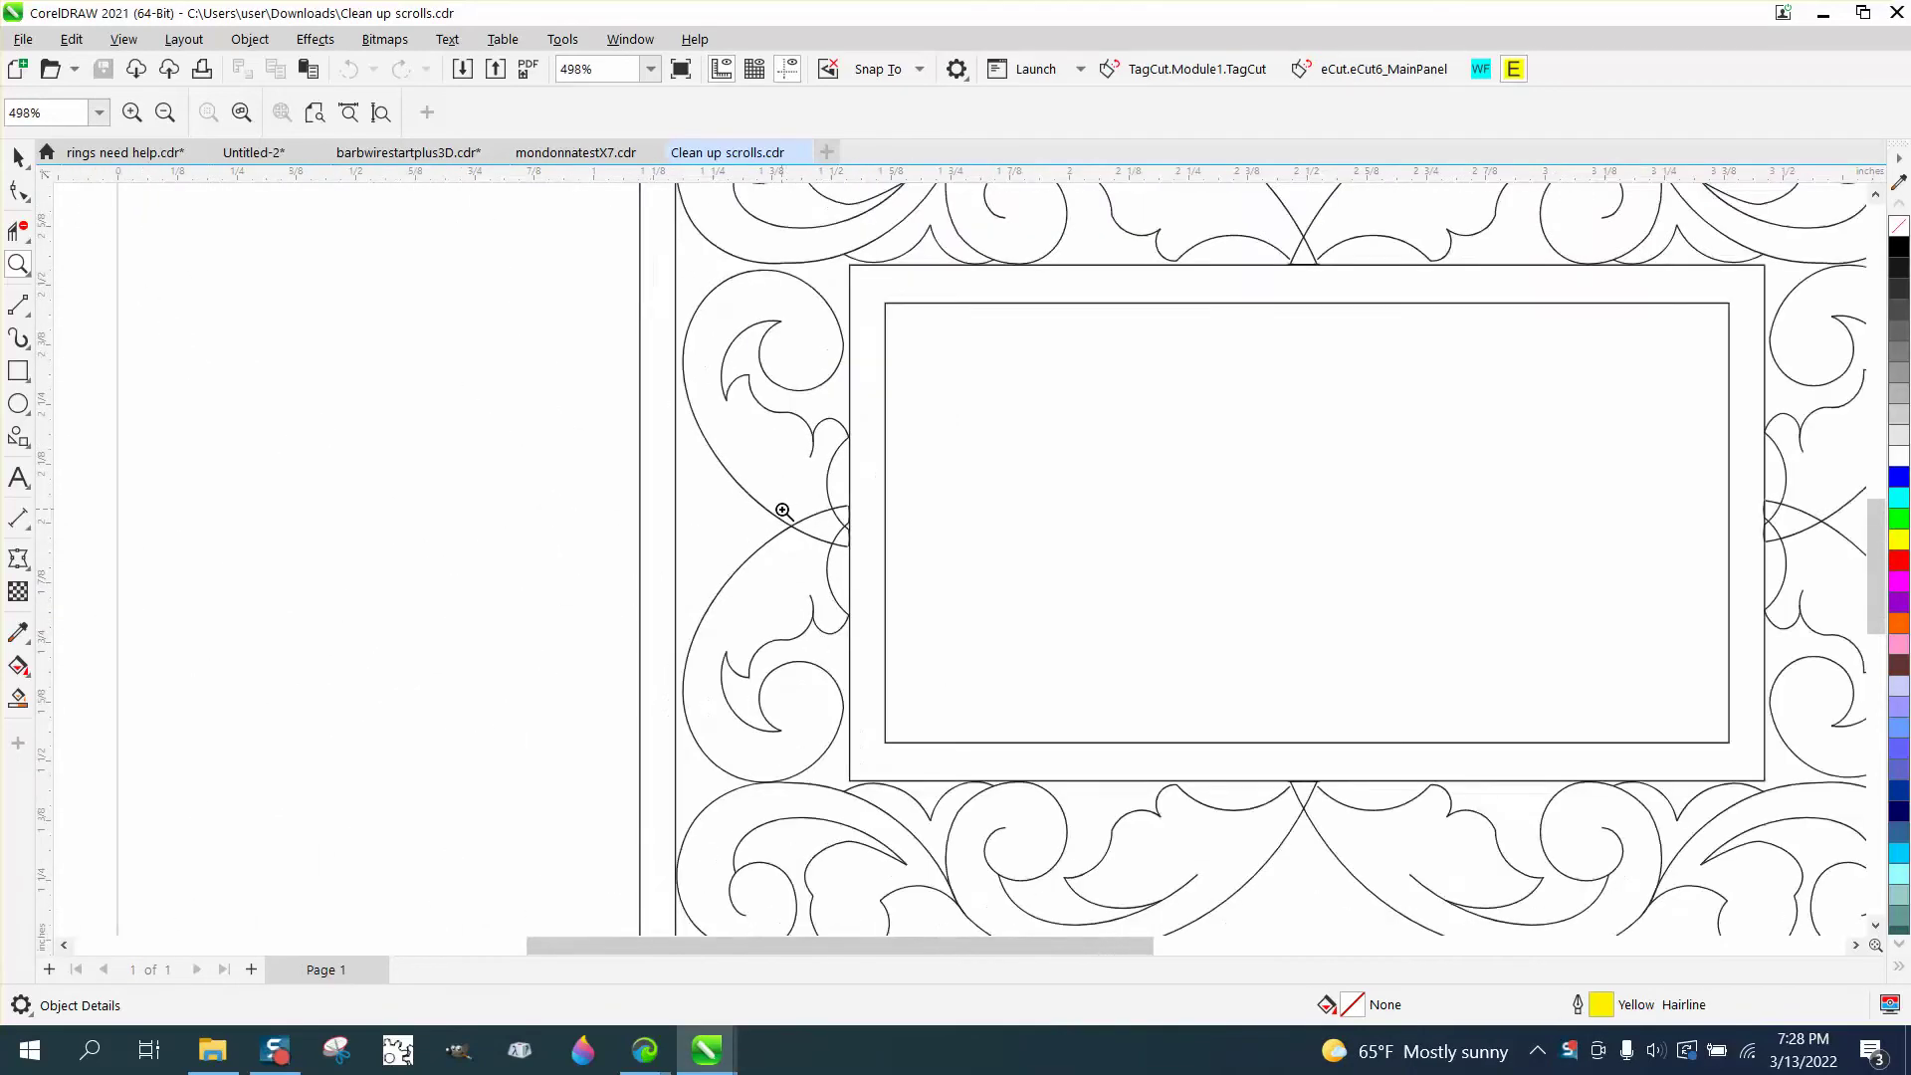
pyautogui.moveTo(1087, 647); pyautogui.dragTo(1166, 727)
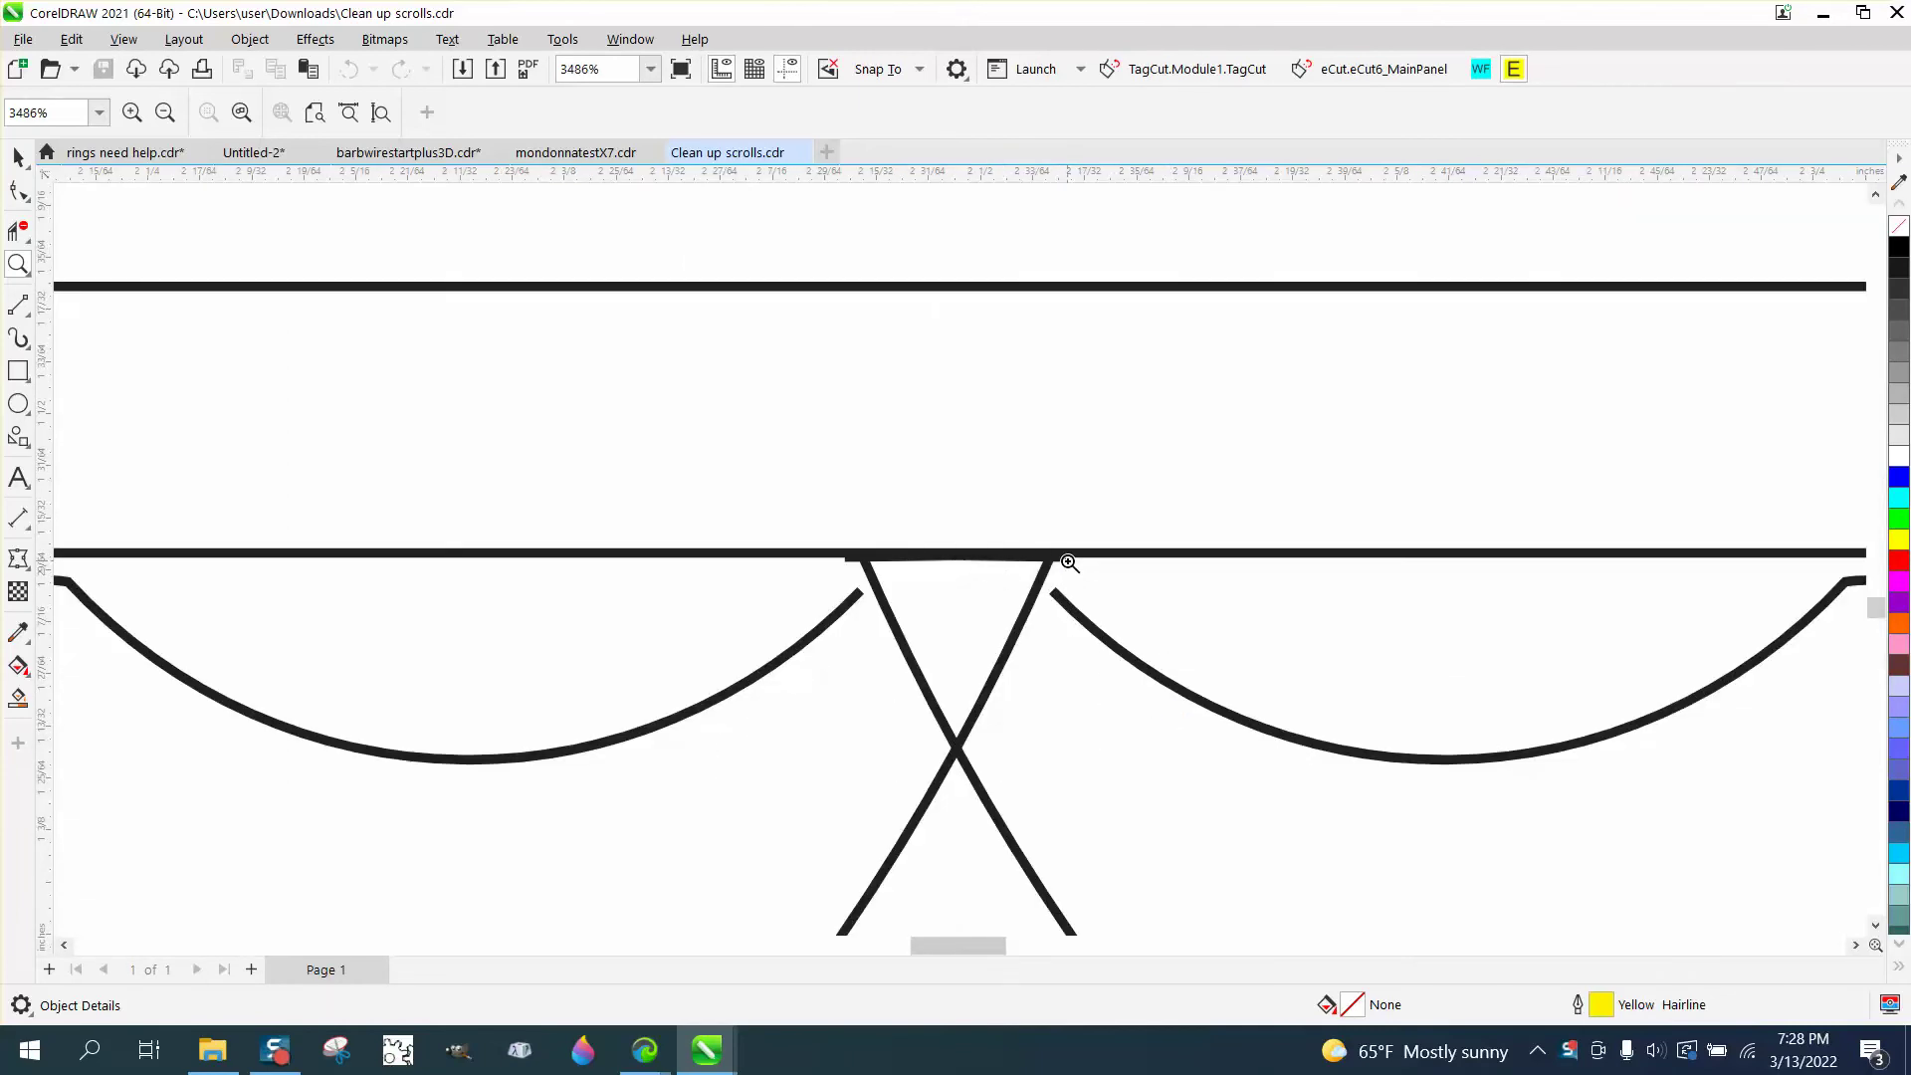
pyautogui.moveTo(793, 536); pyautogui.dragTo(1103, 613)
pyautogui.scroll(-6, 781, 589)
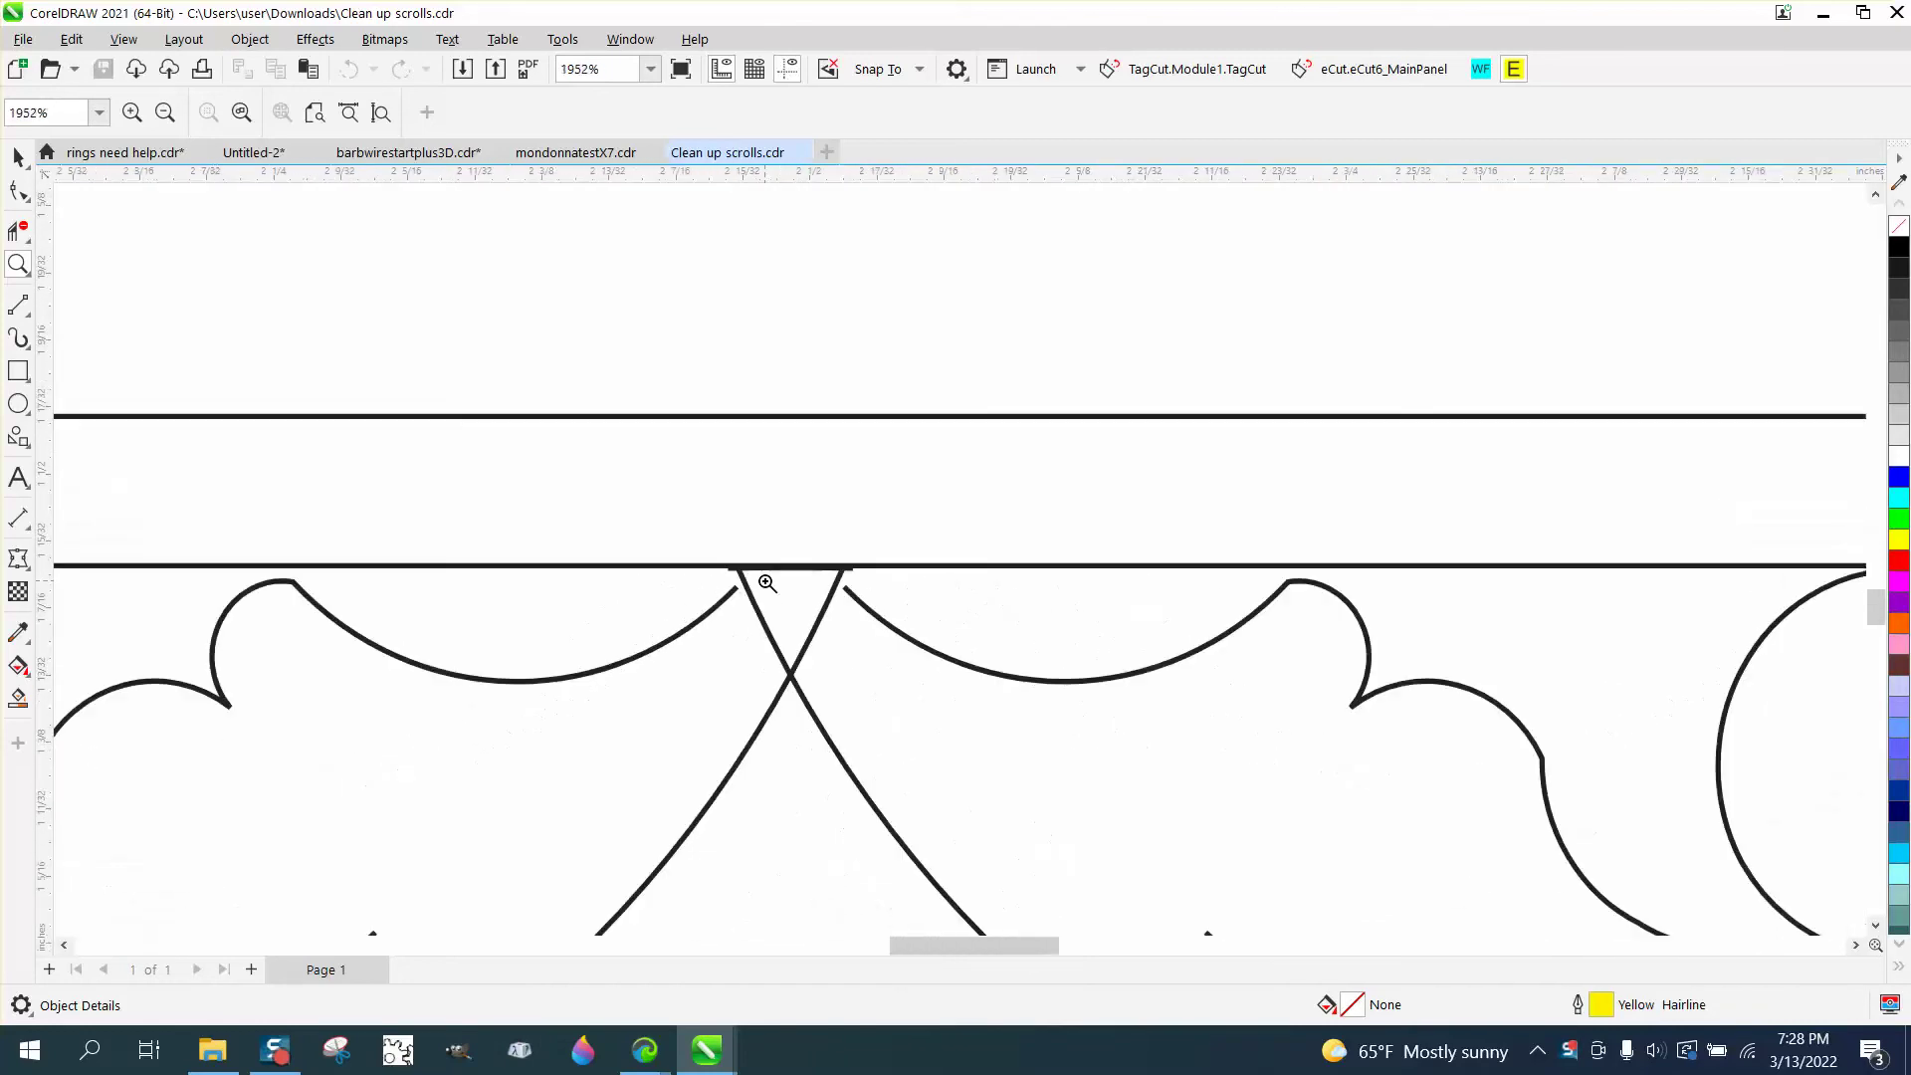
pyautogui.click(18, 156)
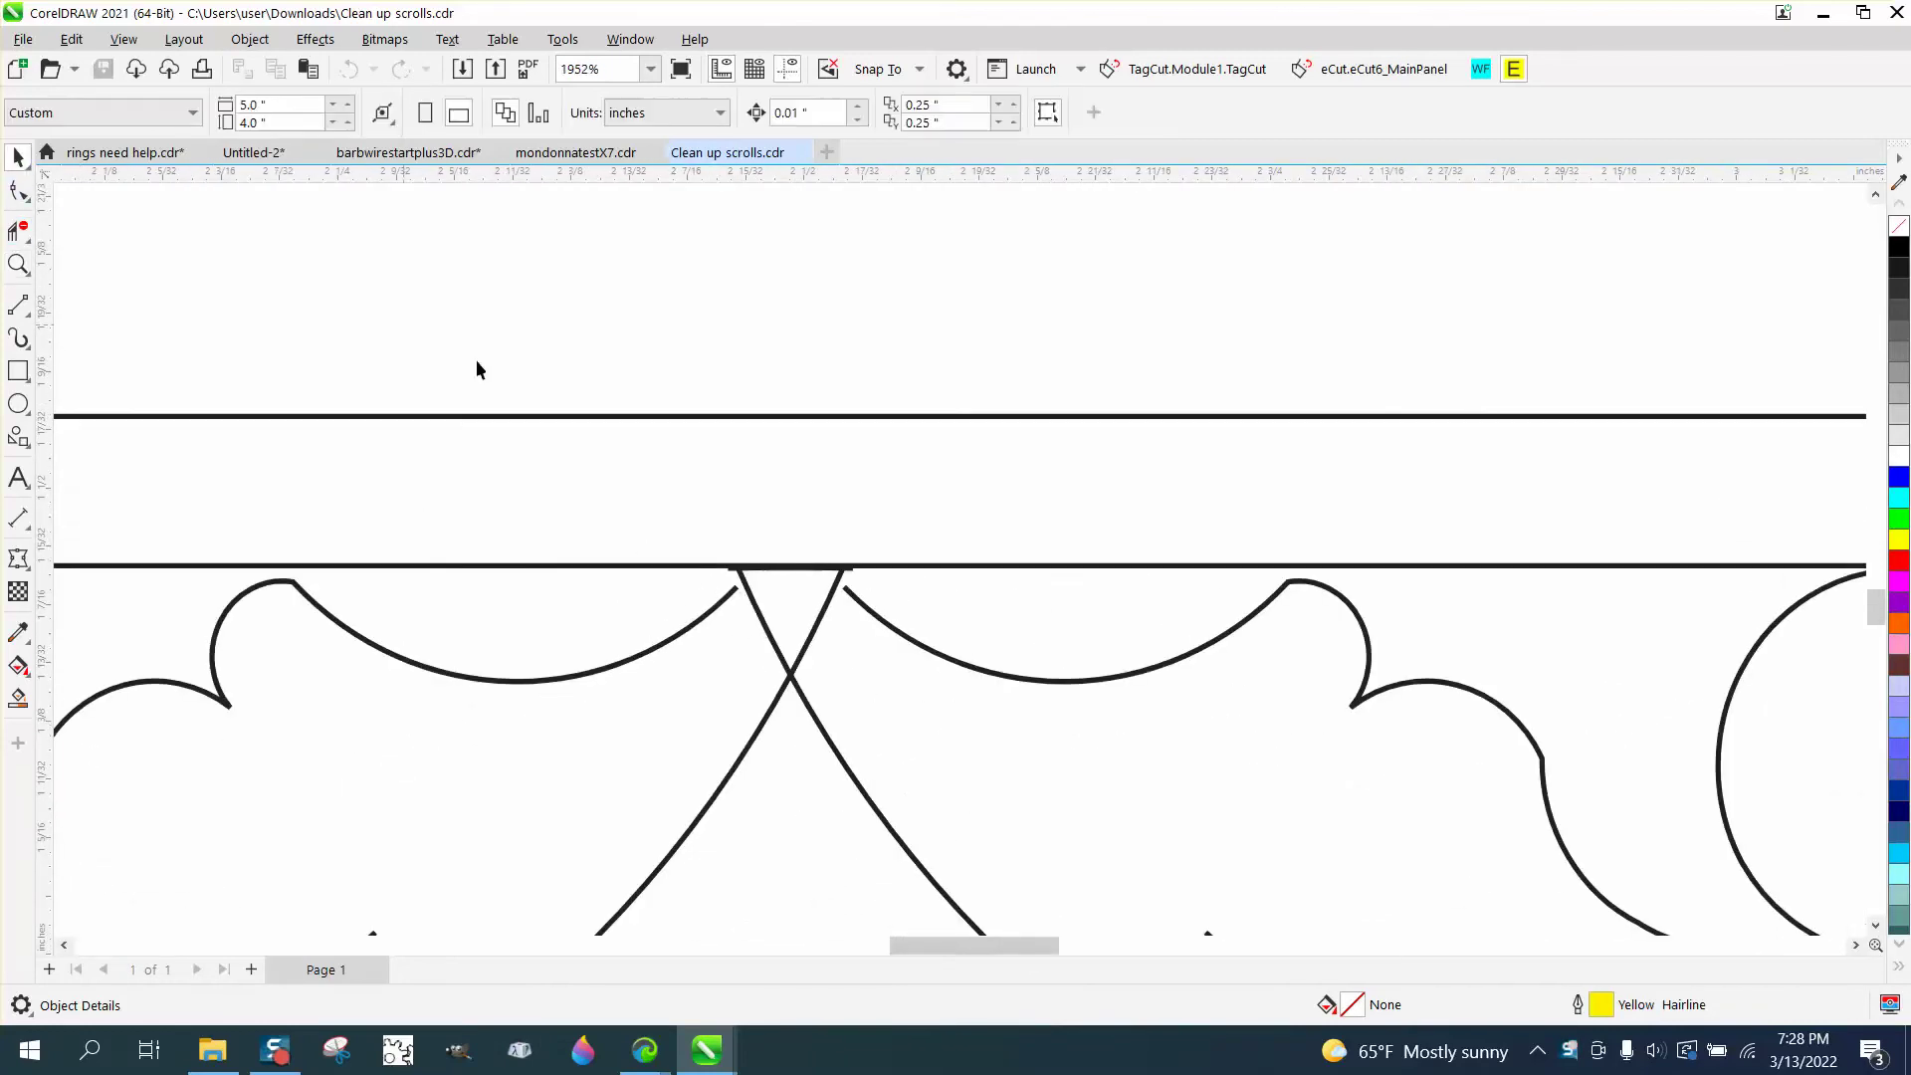
pyautogui.click(748, 597)
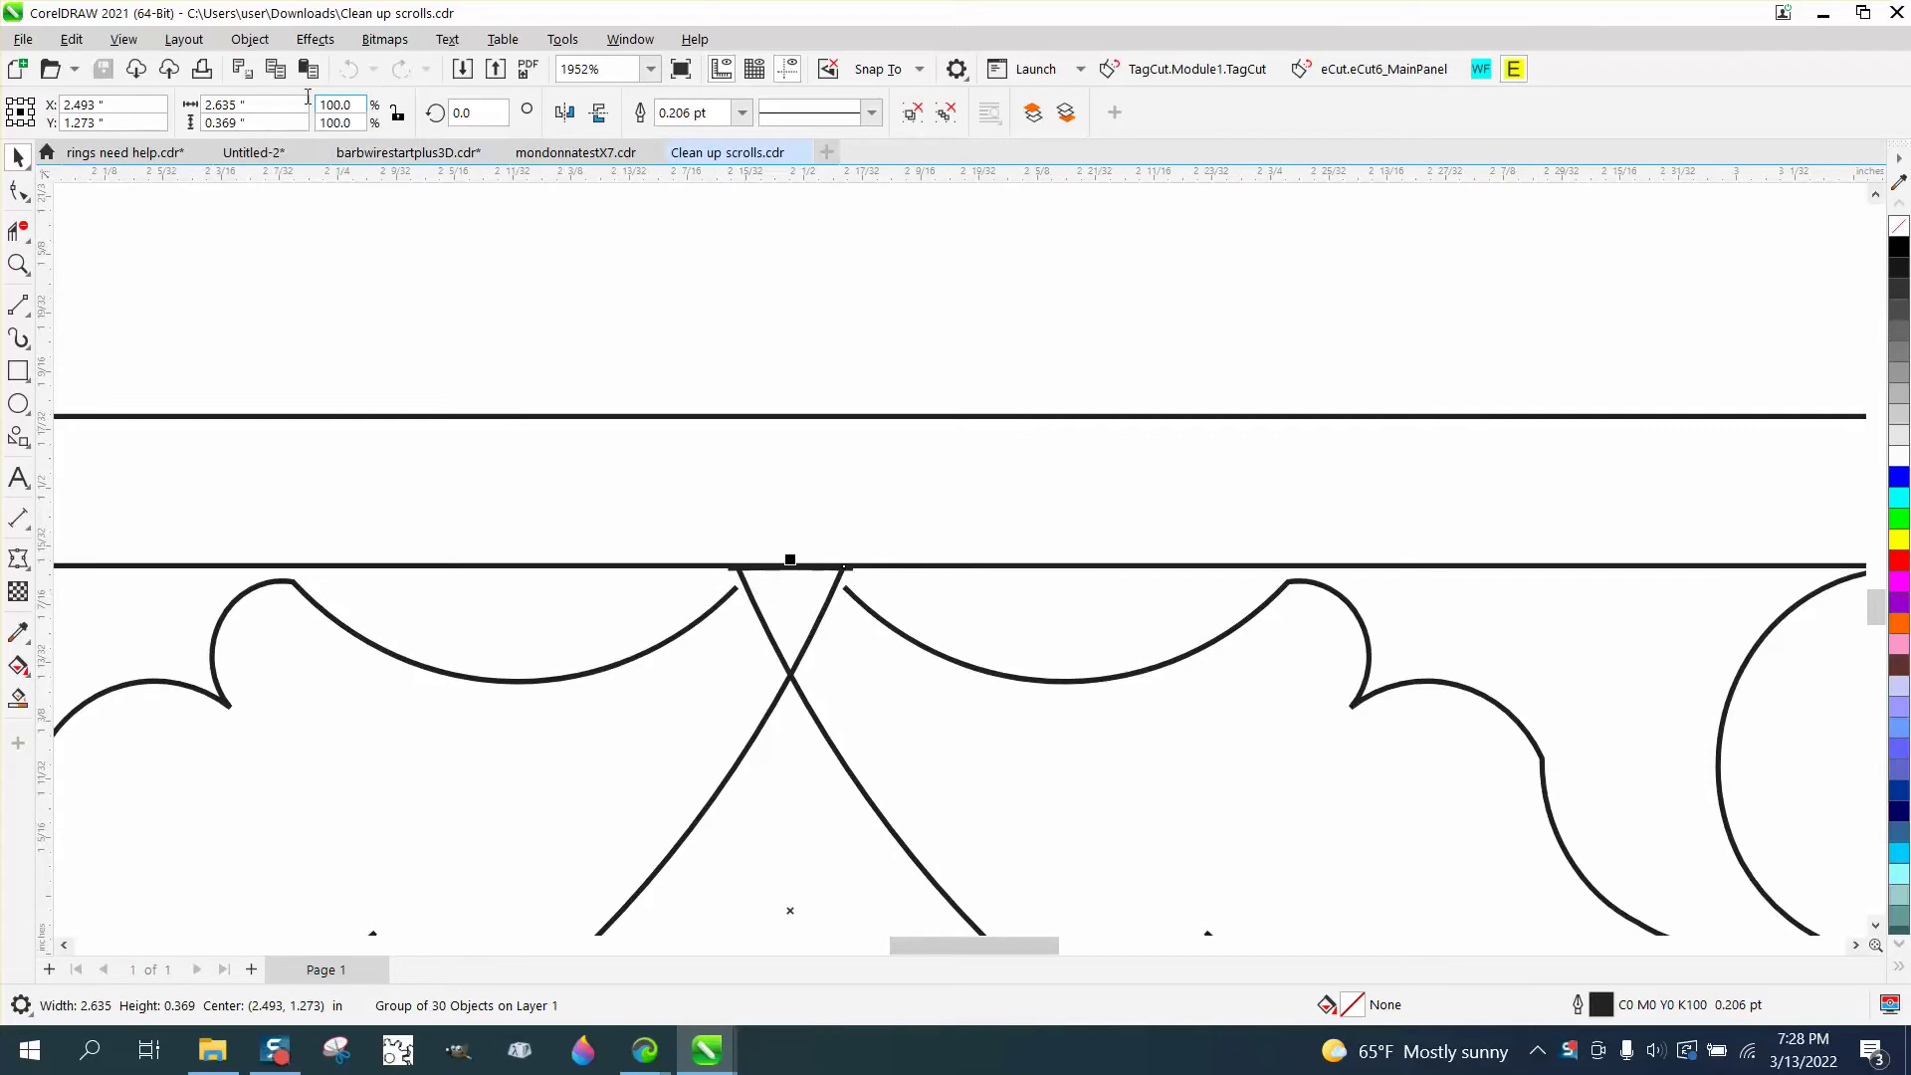
pyautogui.click(250, 39)
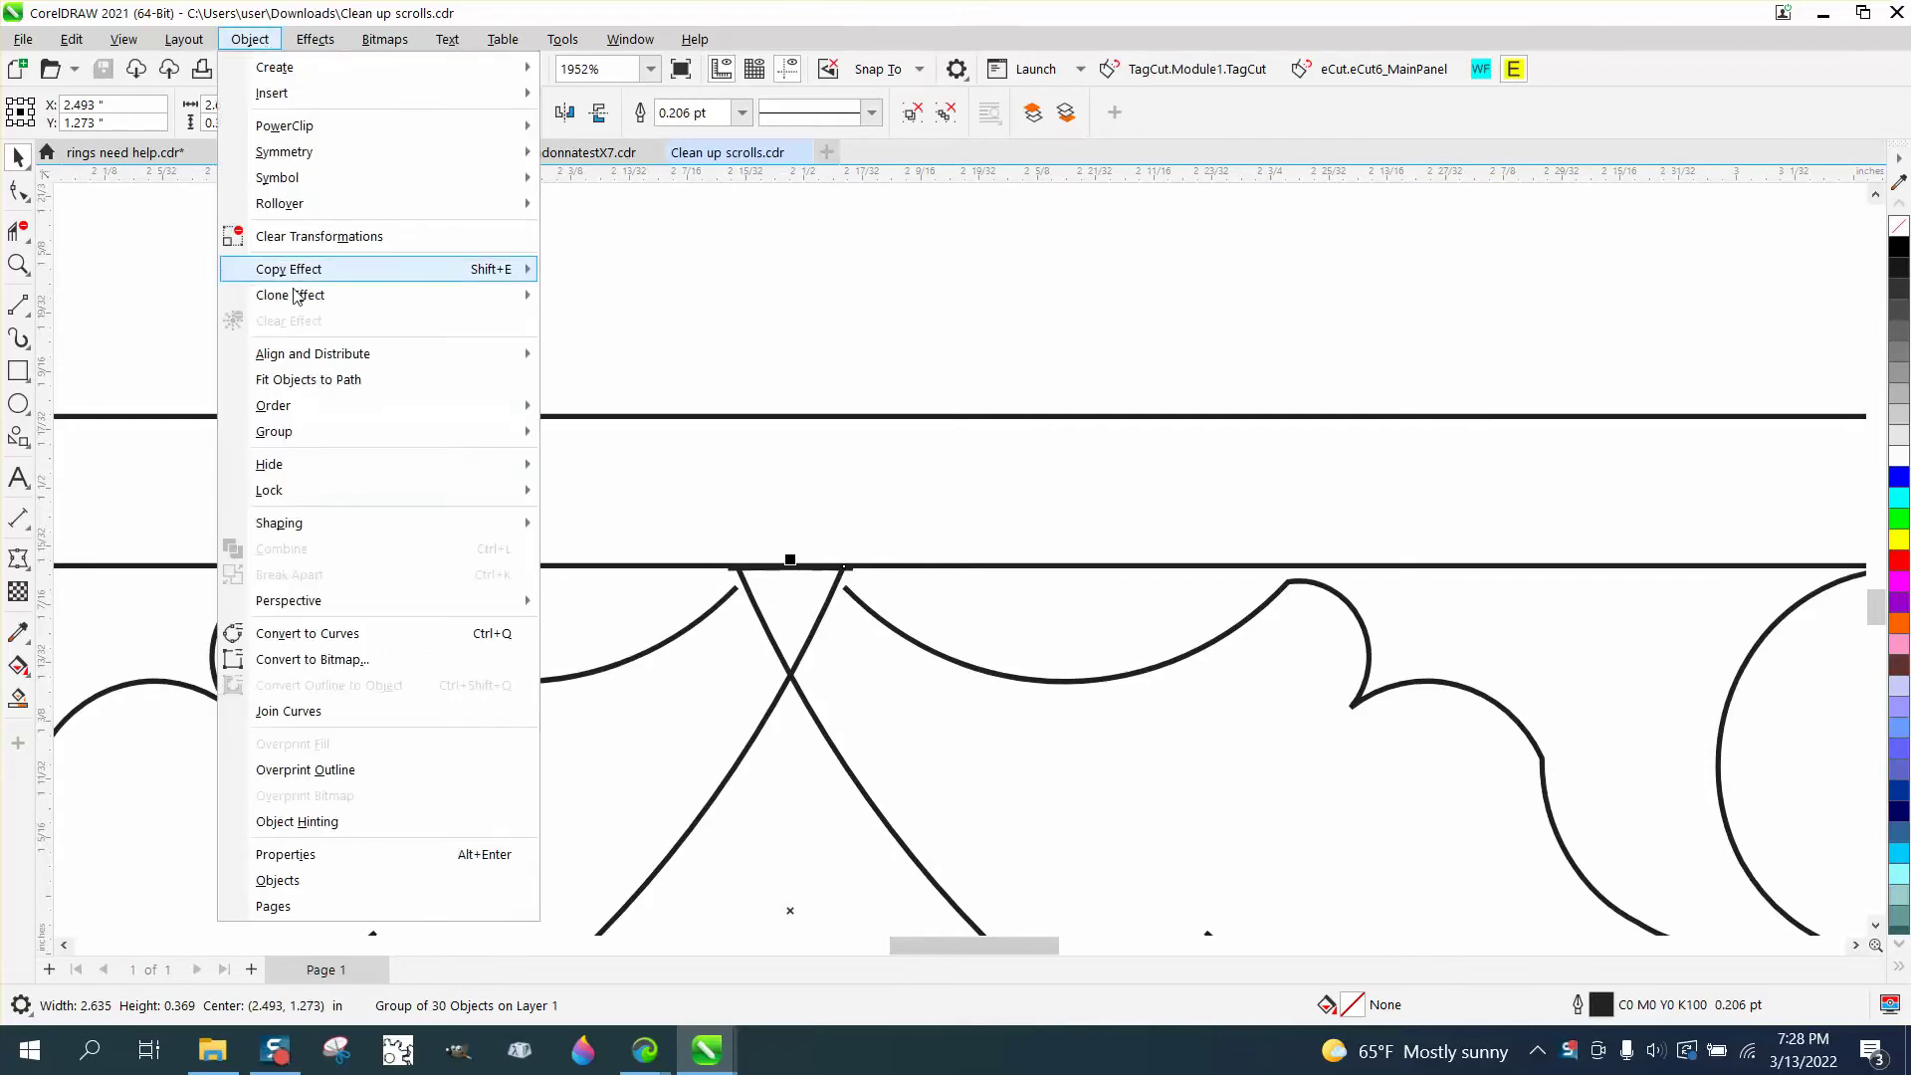
pyautogui.moveTo(439, 431)
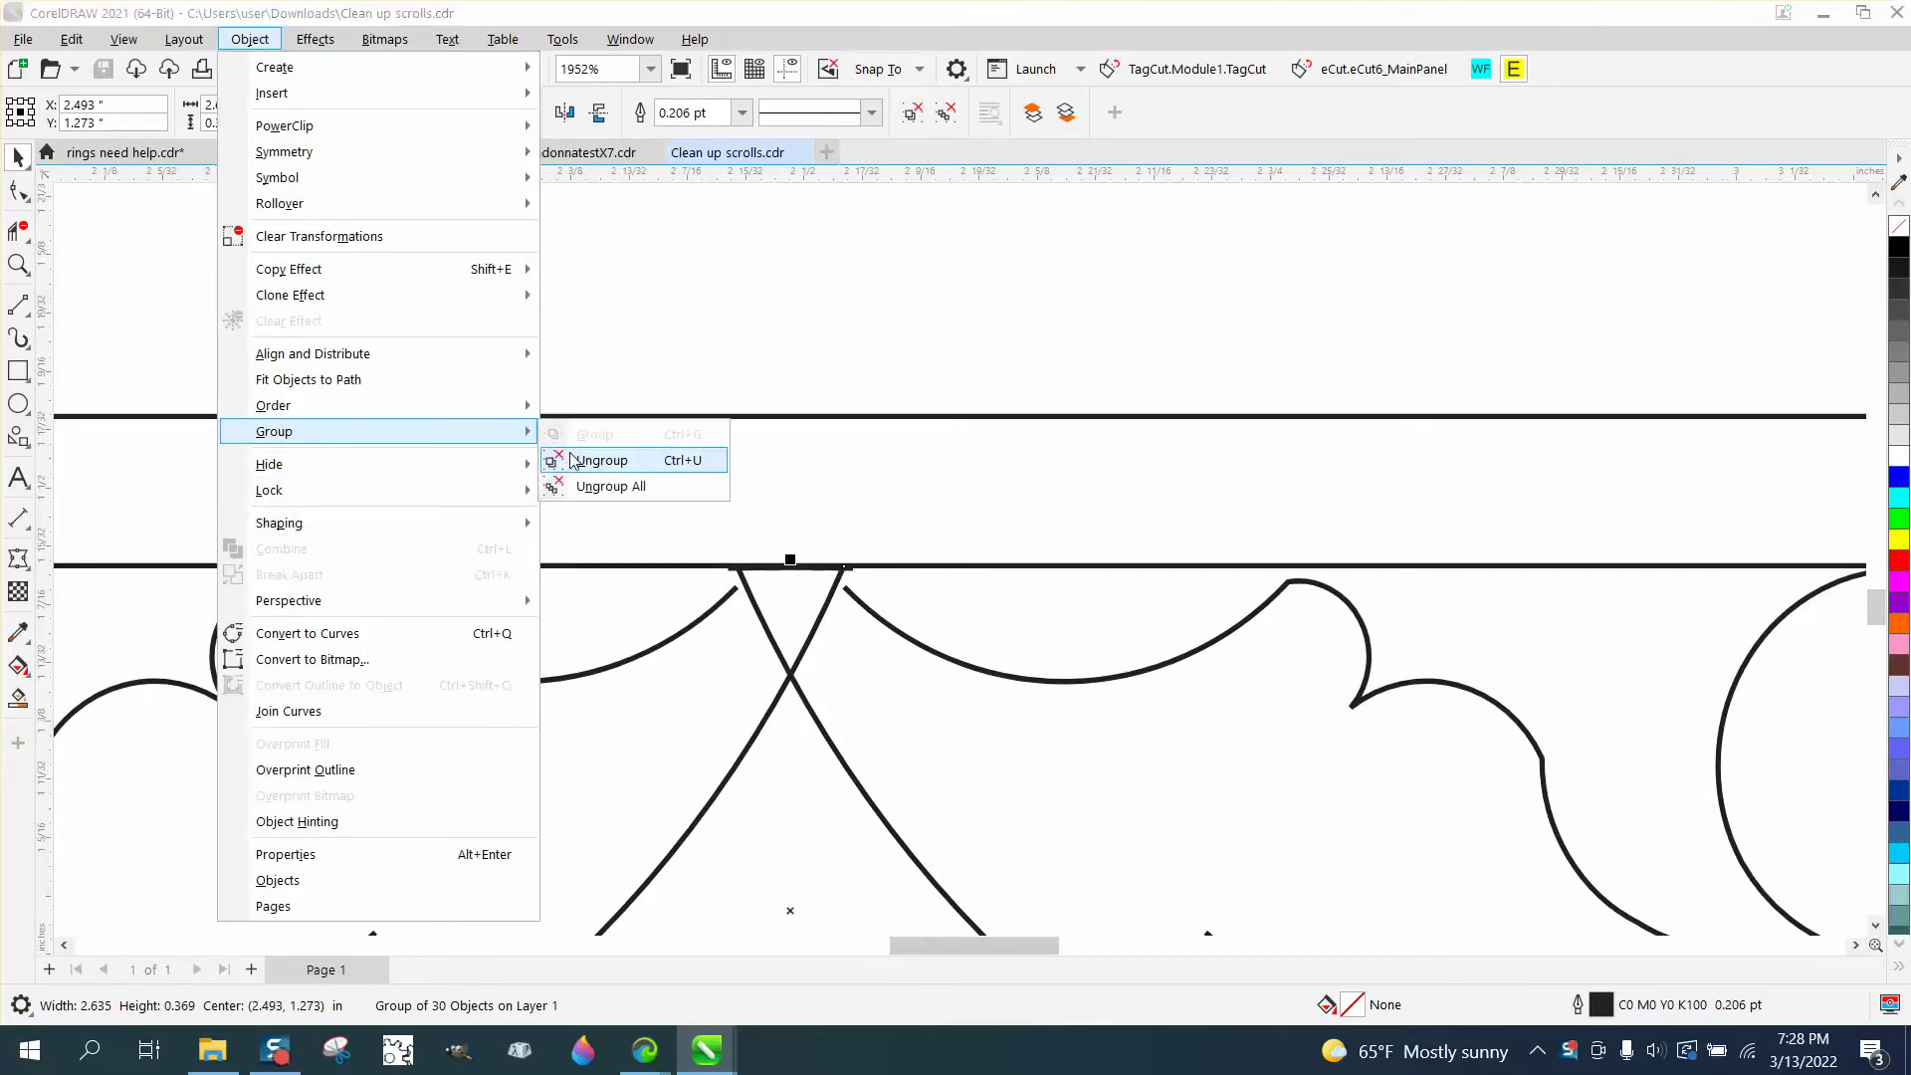
pyautogui.click(574, 462)
pyautogui.click(18, 264)
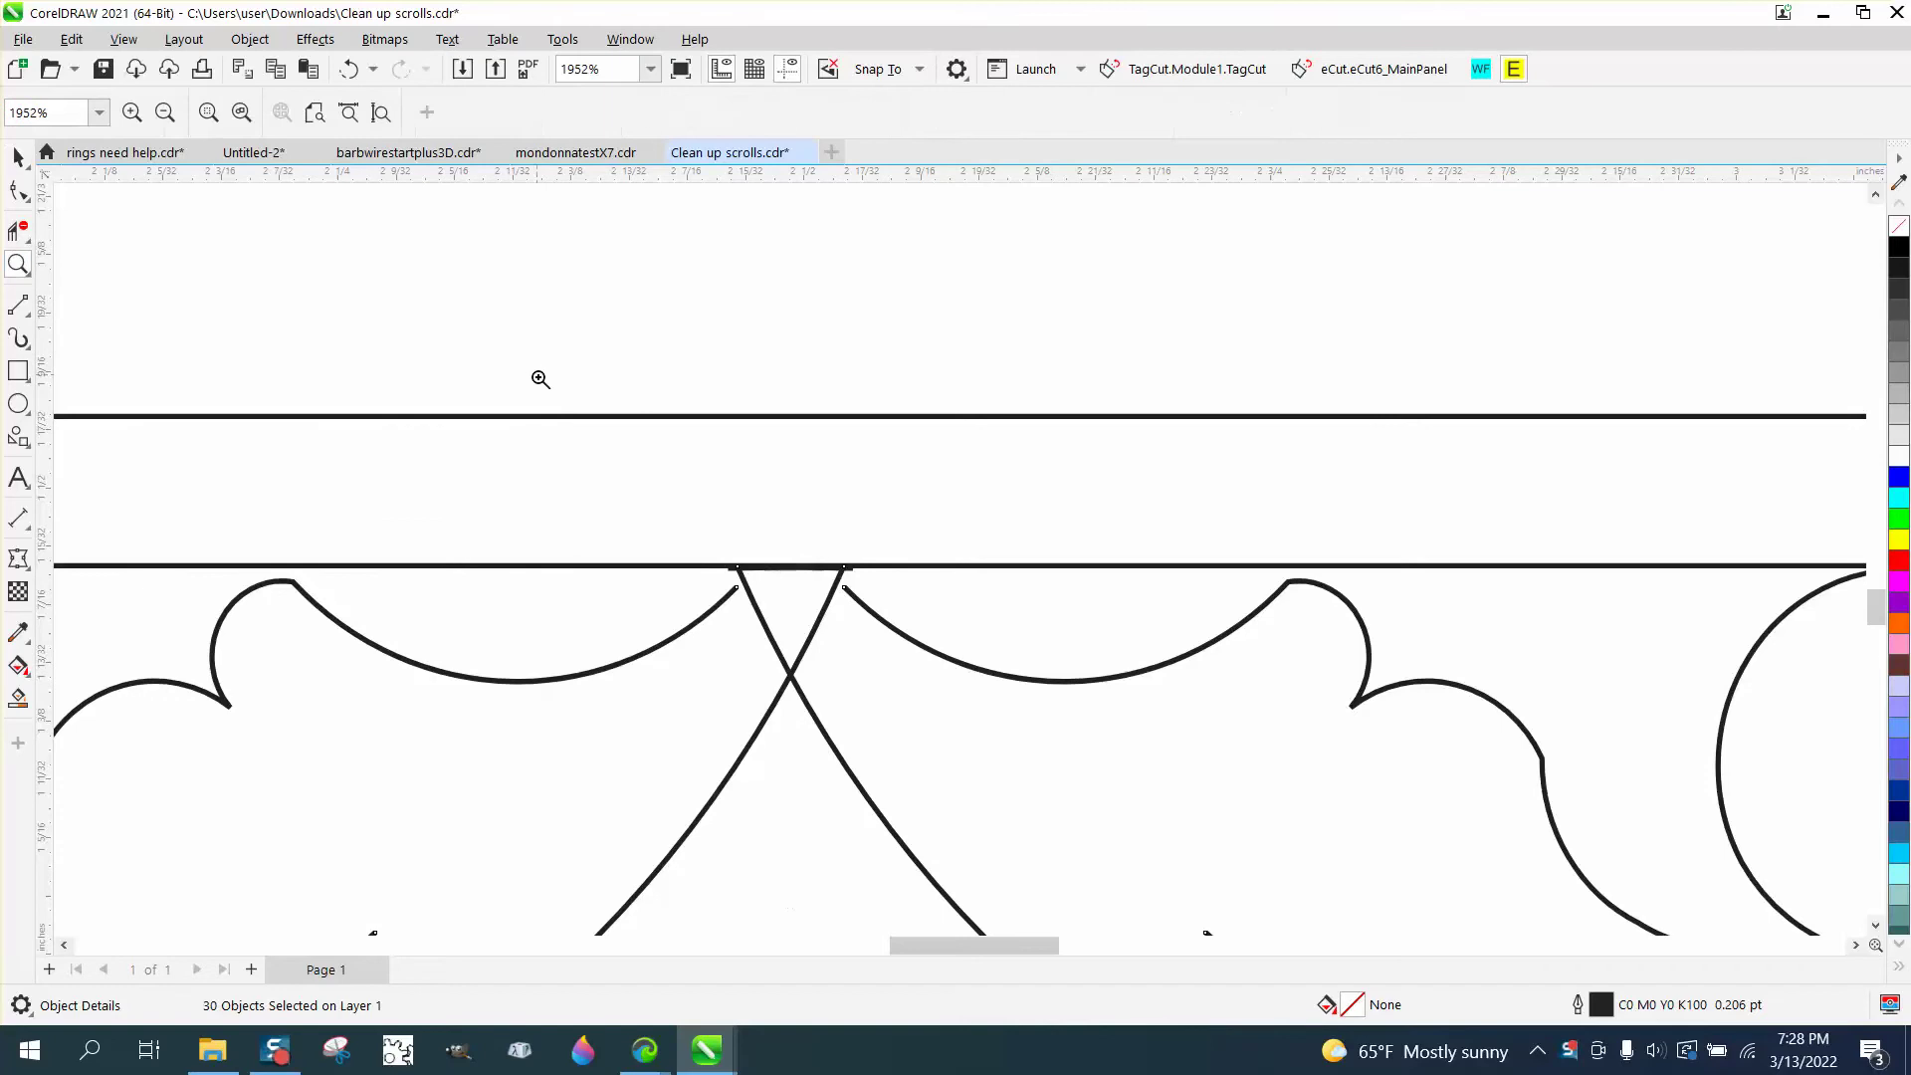
# Delete the short stray segment lying on the top border line at the centre crossing.
pyautogui.moveTo(561, 436); pyautogui.dragTo(1051, 742)
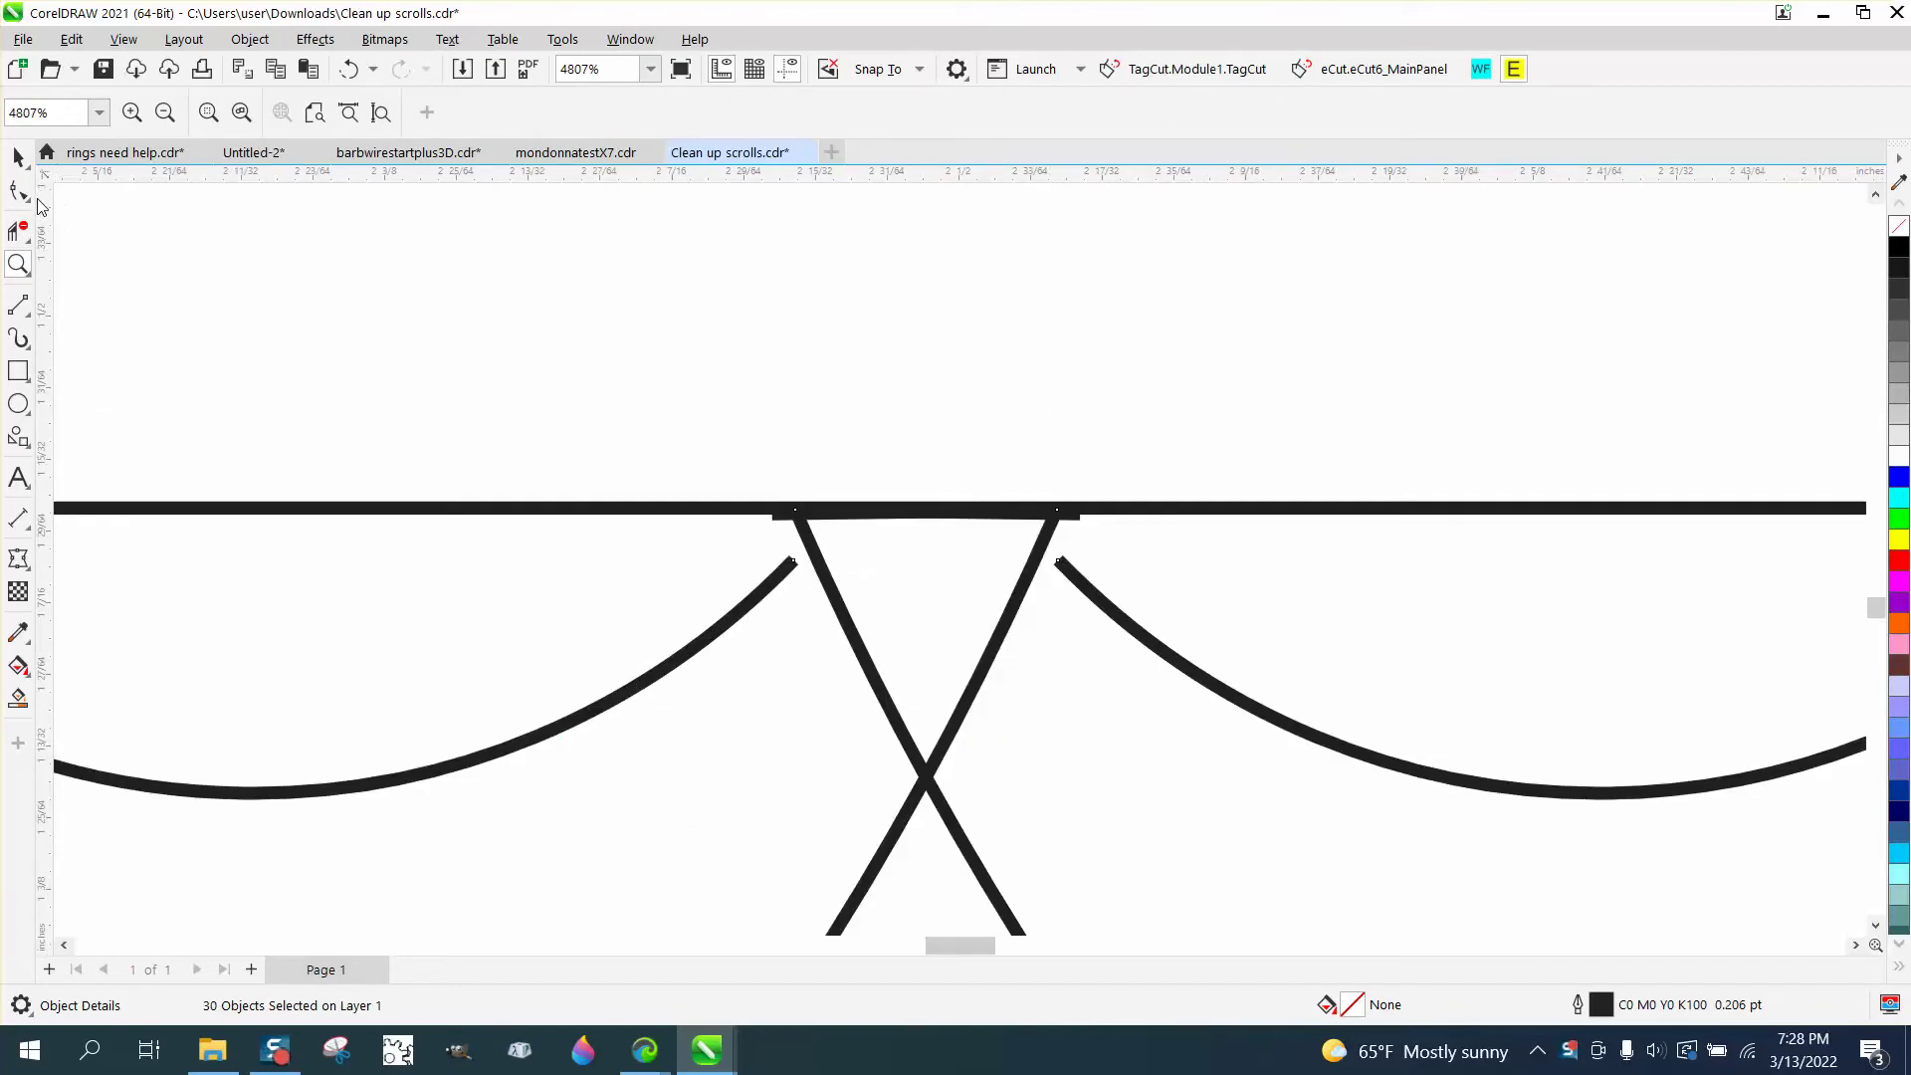
pyautogui.click(19, 192)
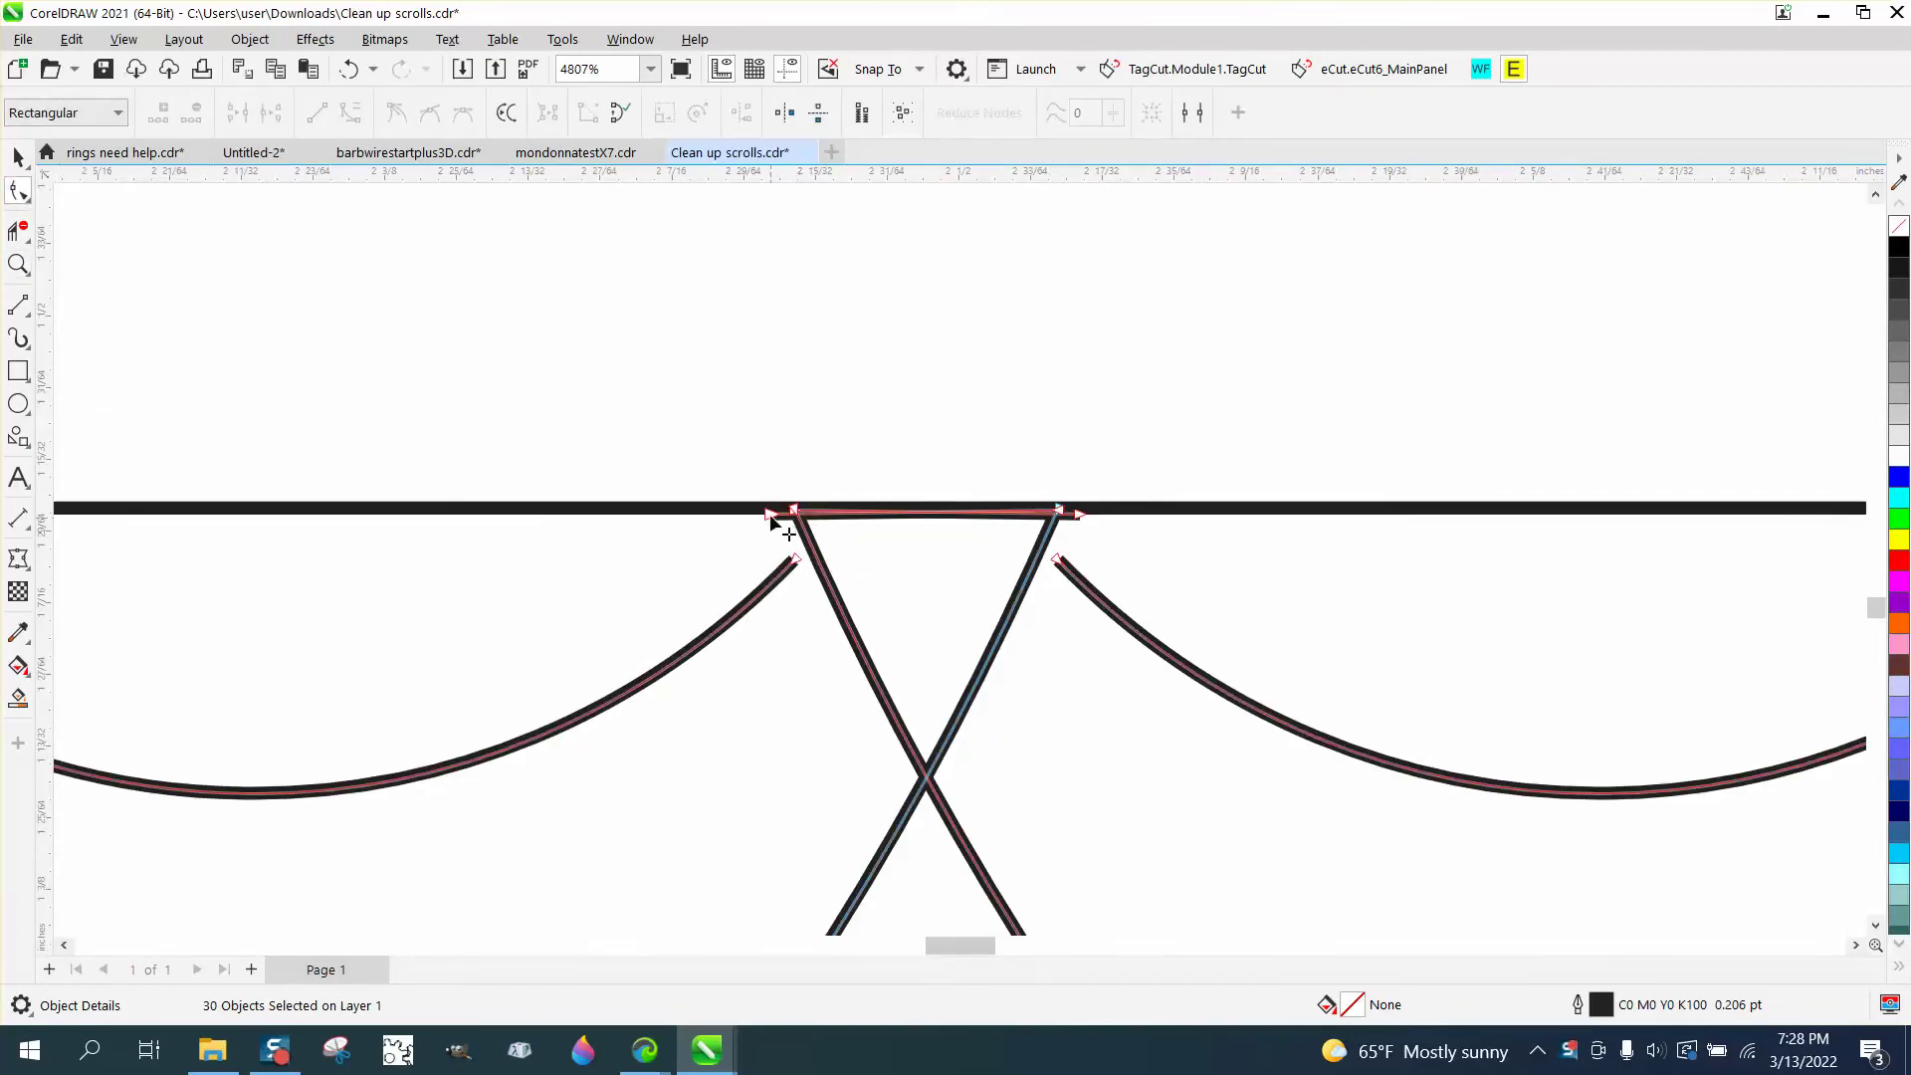
pyautogui.click(778, 513)
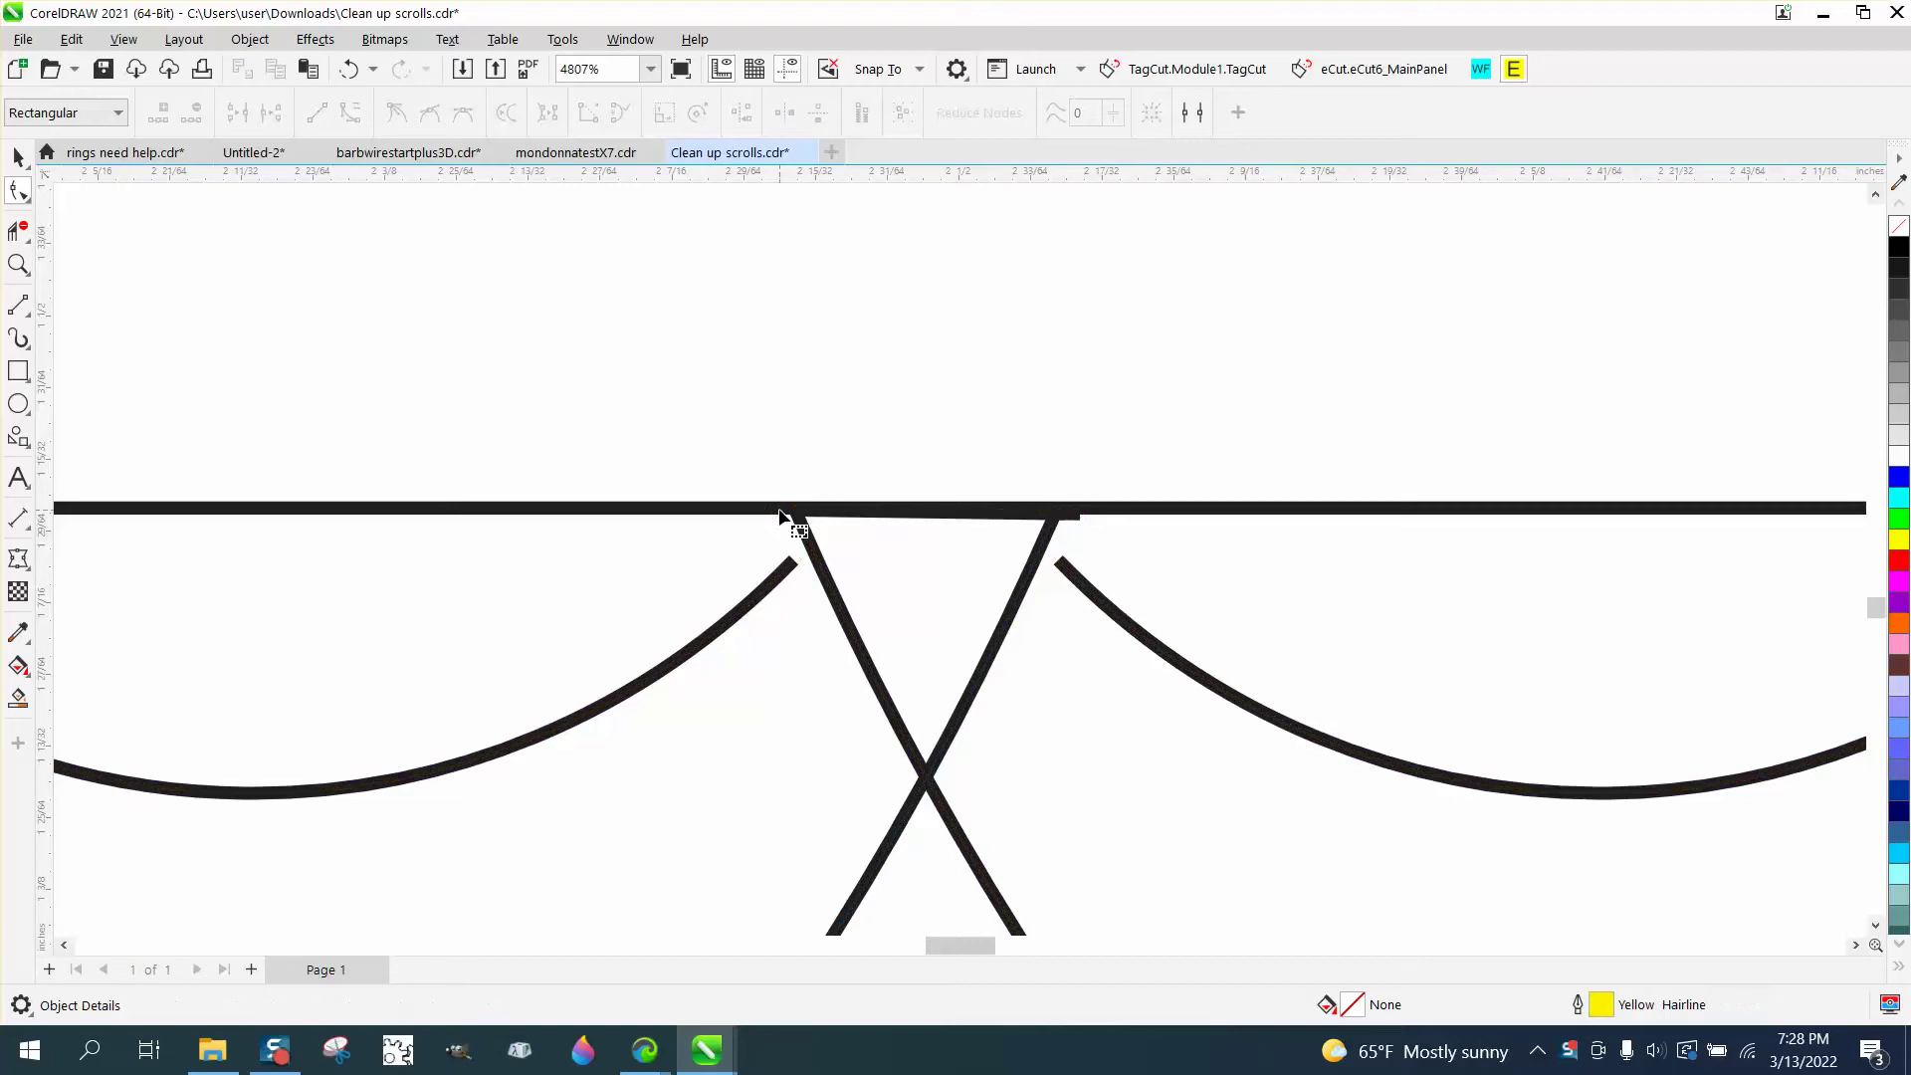
pyautogui.click(1074, 516)
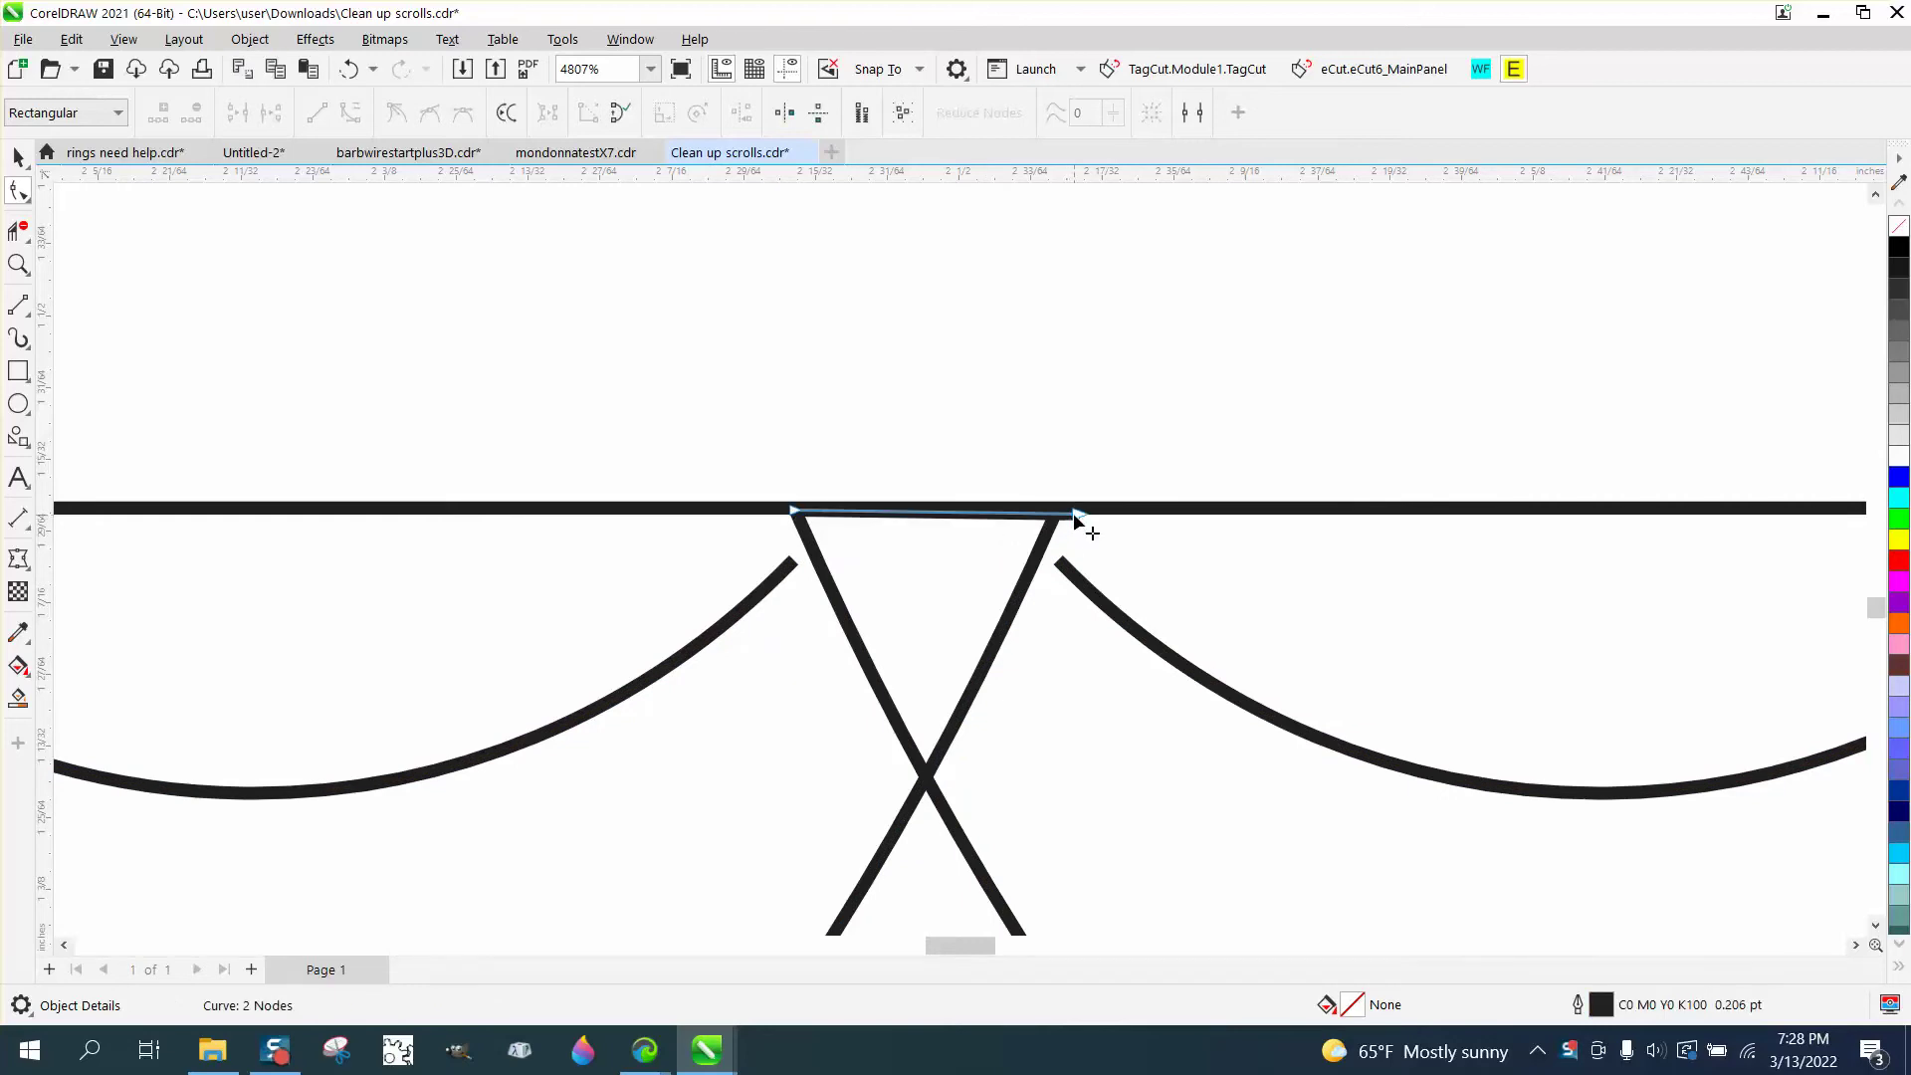
pyautogui.press('Delete')
# Try pulling the left arc's end node onto the top line, then undo the move.
pyautogui.click(792, 565)
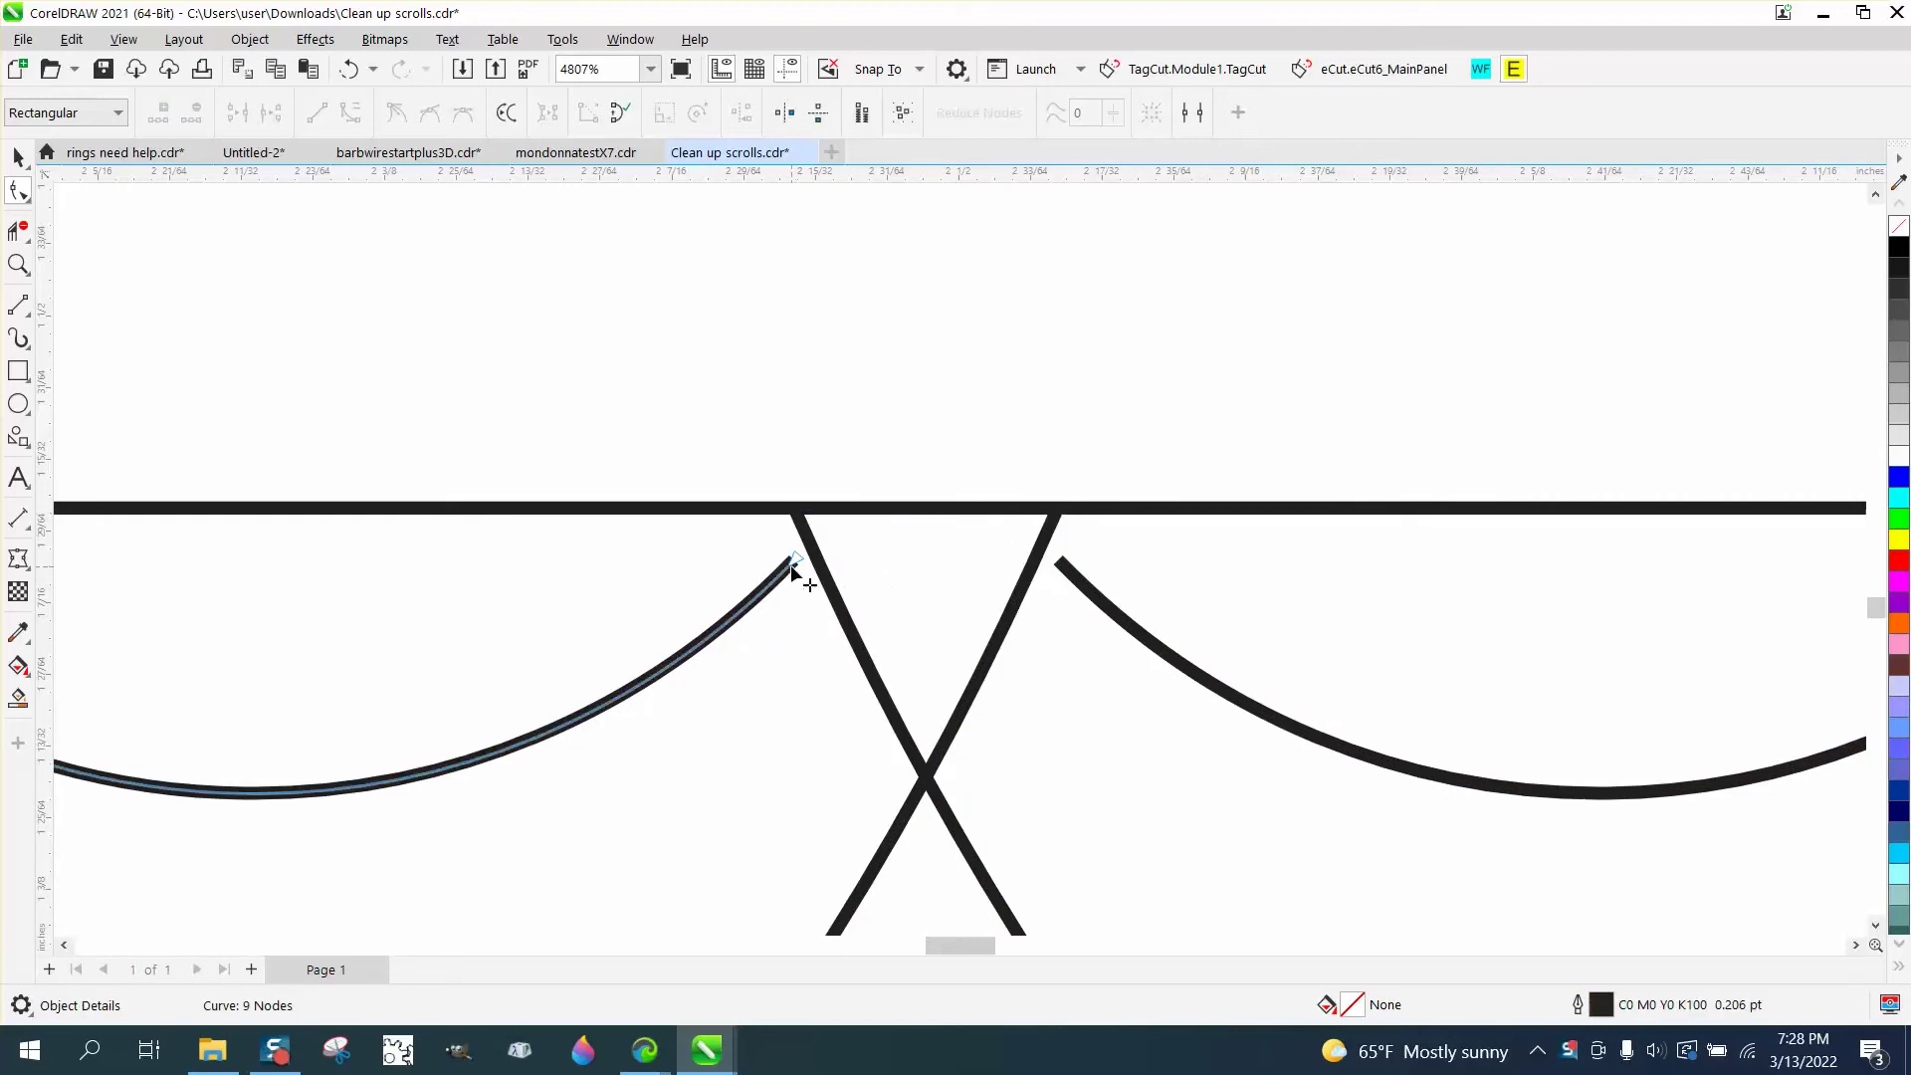
pyautogui.moveTo(794, 561); pyautogui.dragTo(798, 513)
pyautogui.scroll(-2, 775, 492)
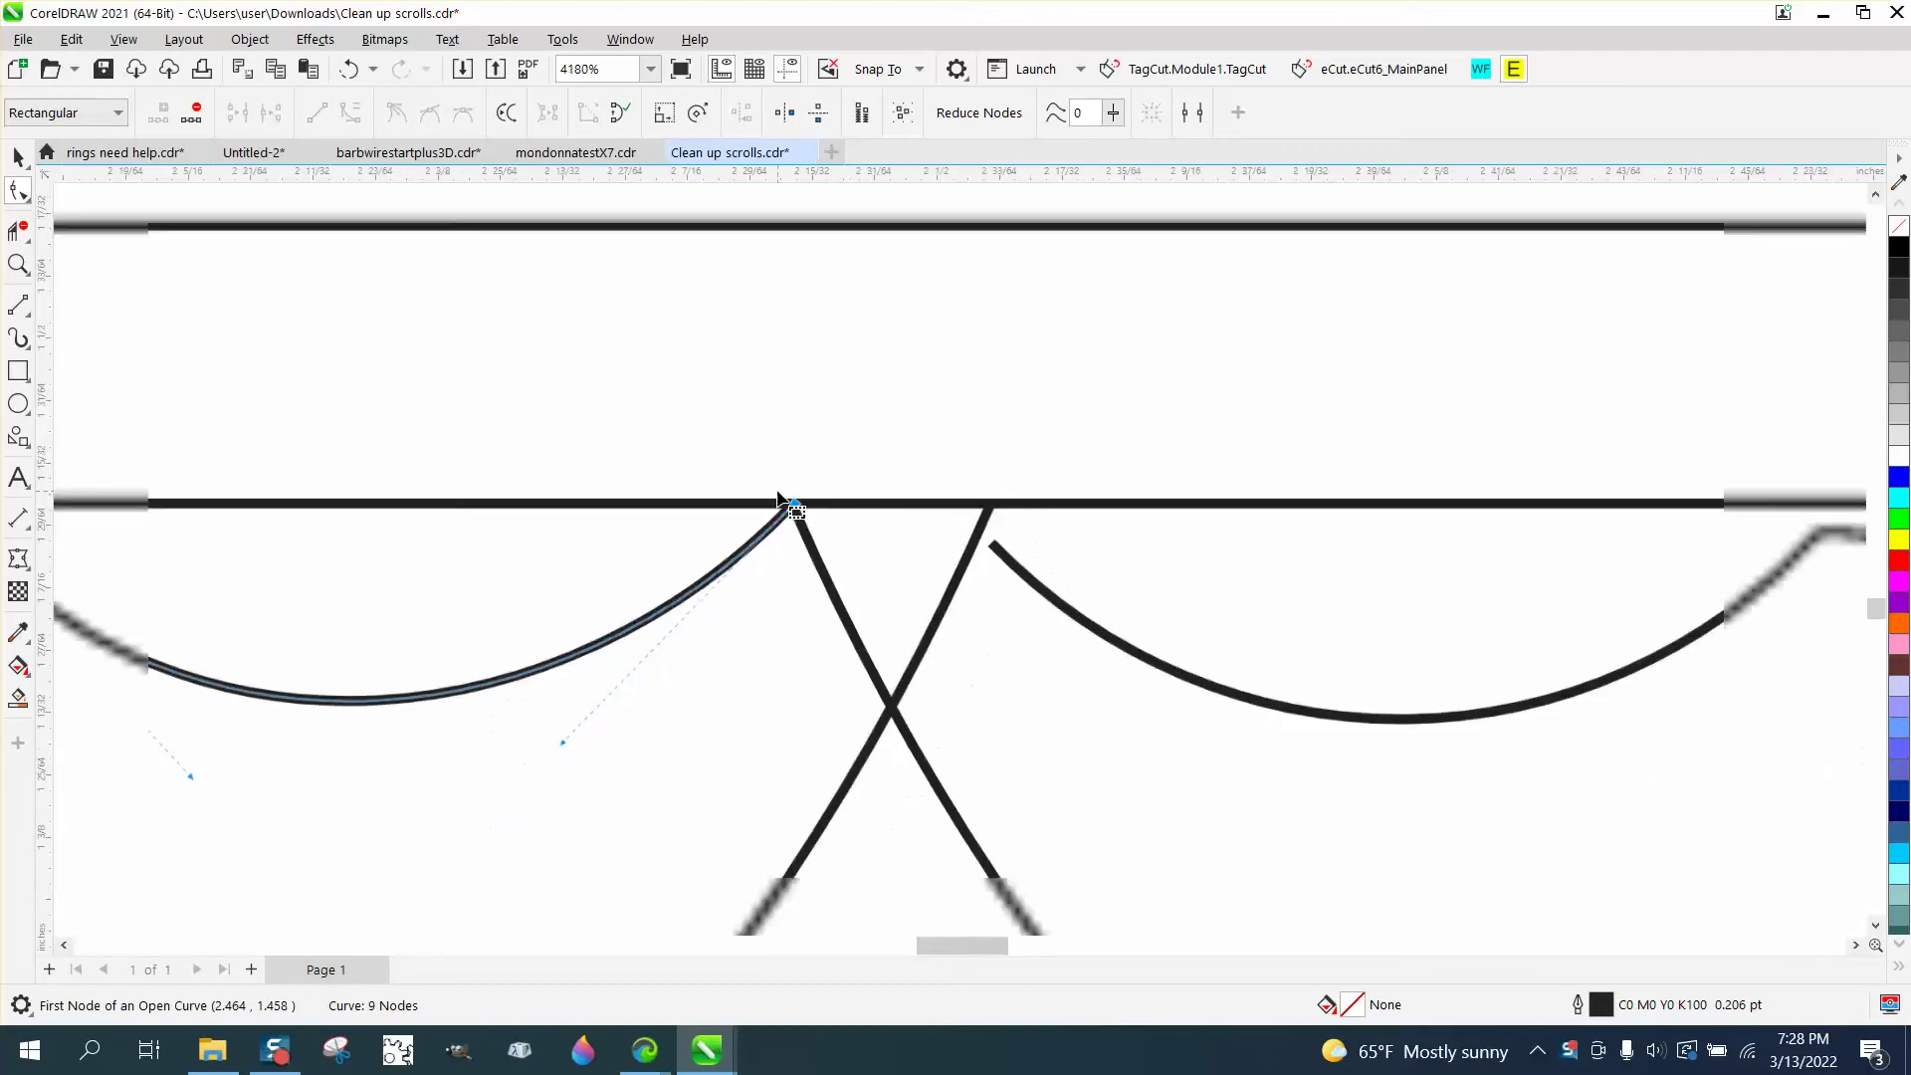
pyautogui.scroll(-1, 778, 498)
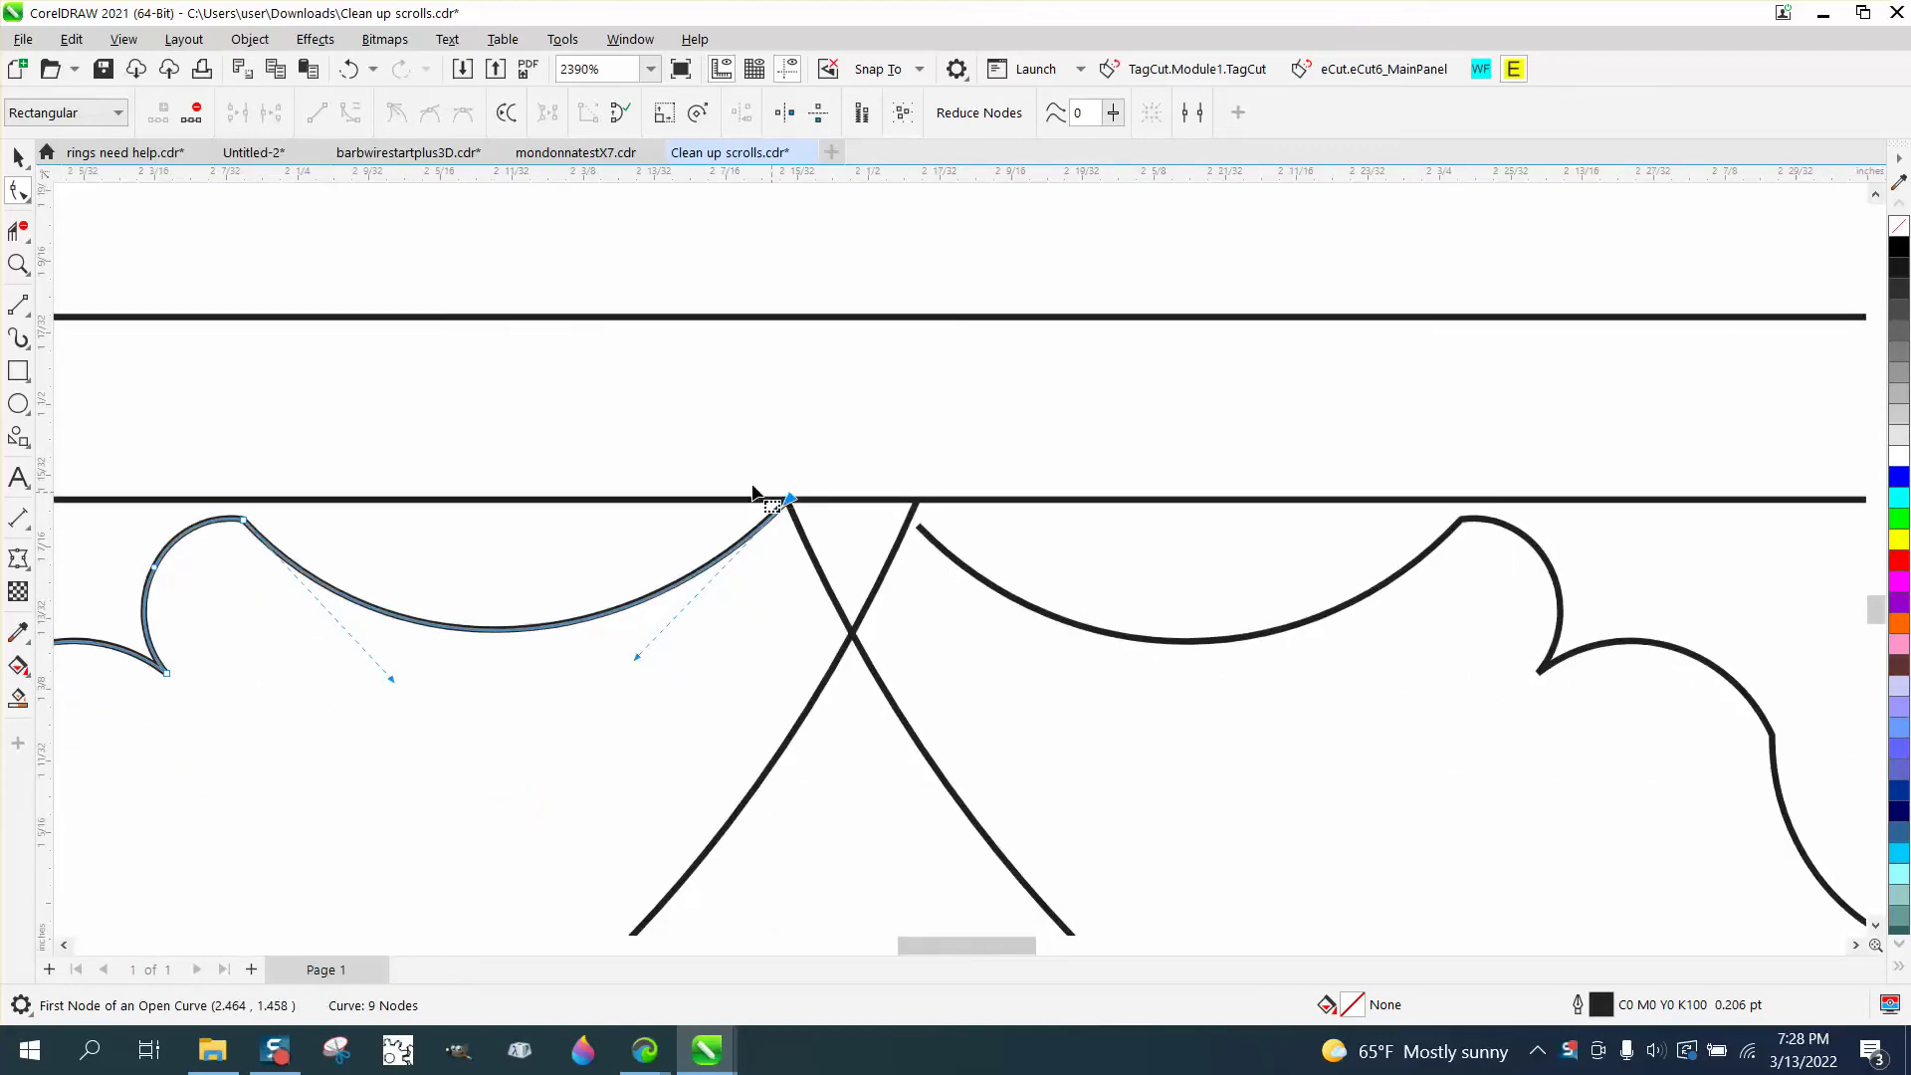
pyautogui.click(351, 68)
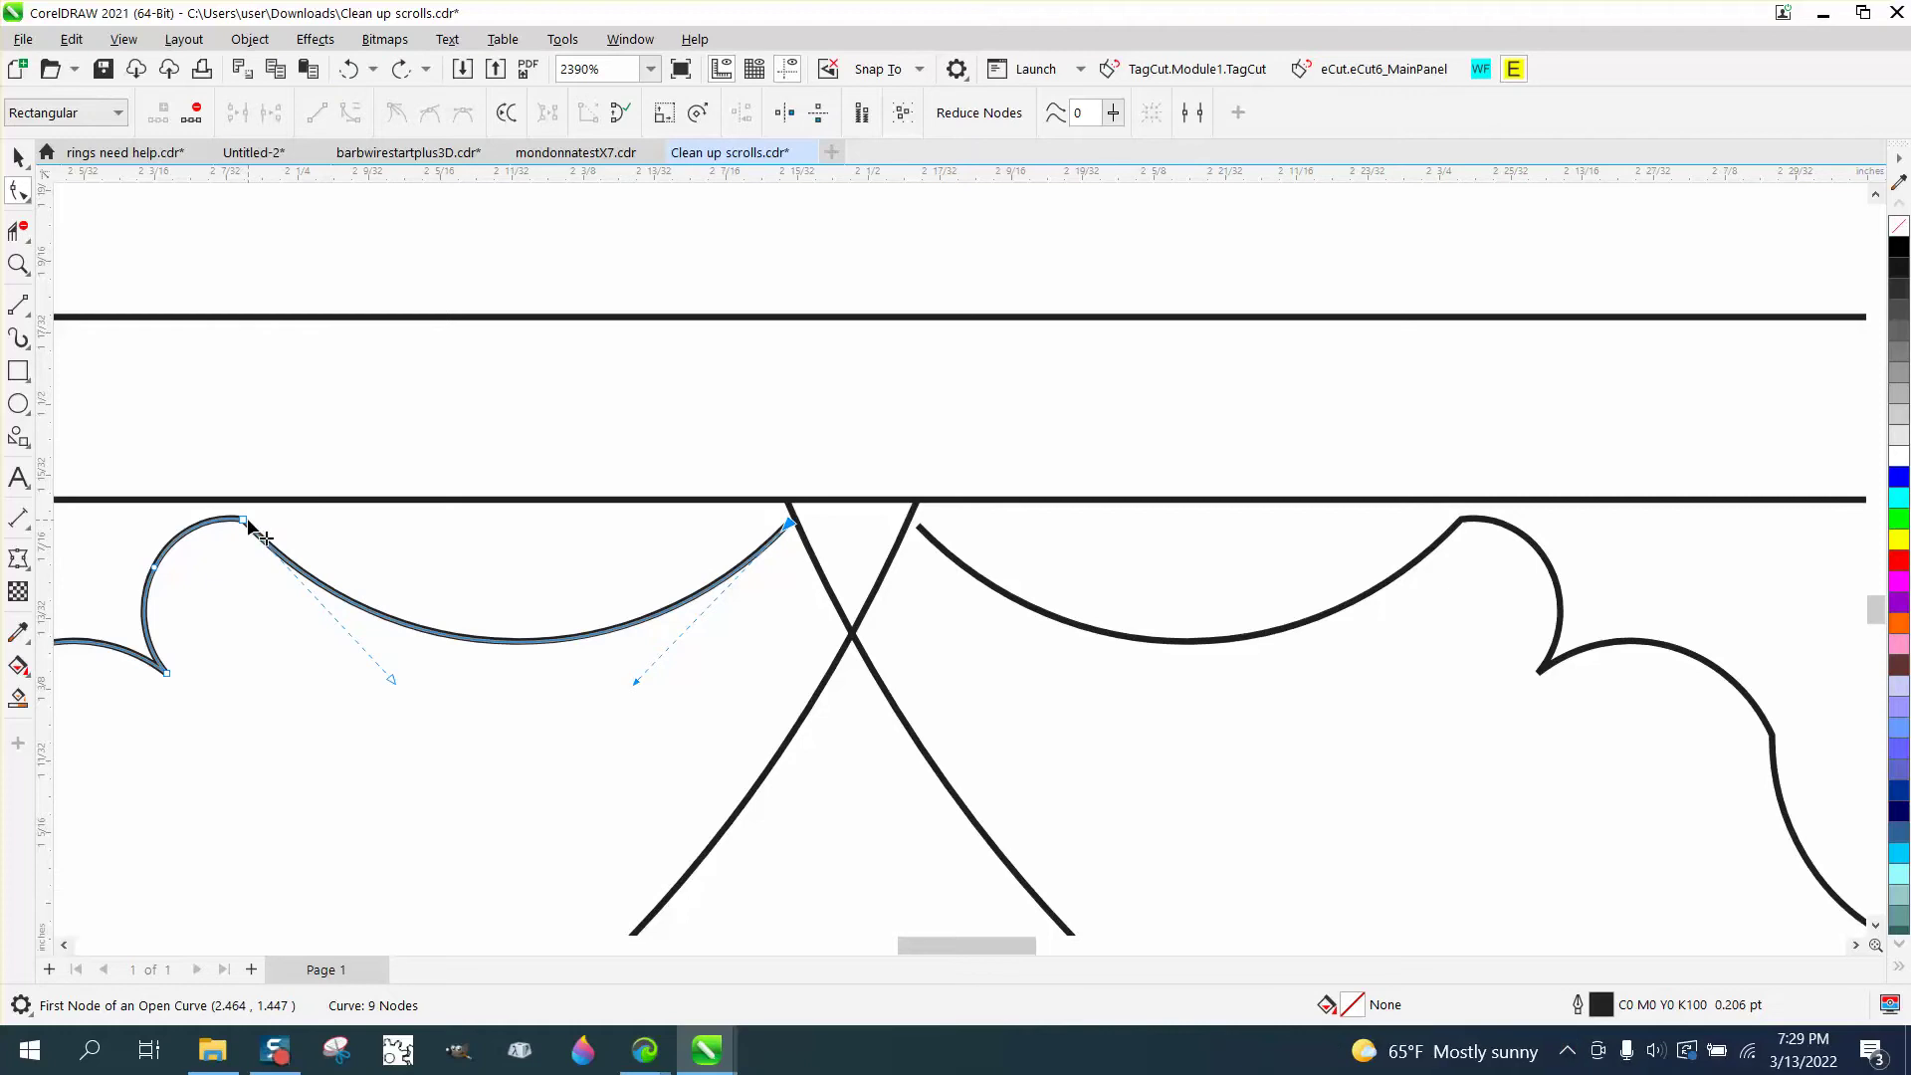
pyautogui.scroll(-4, 252, 520)
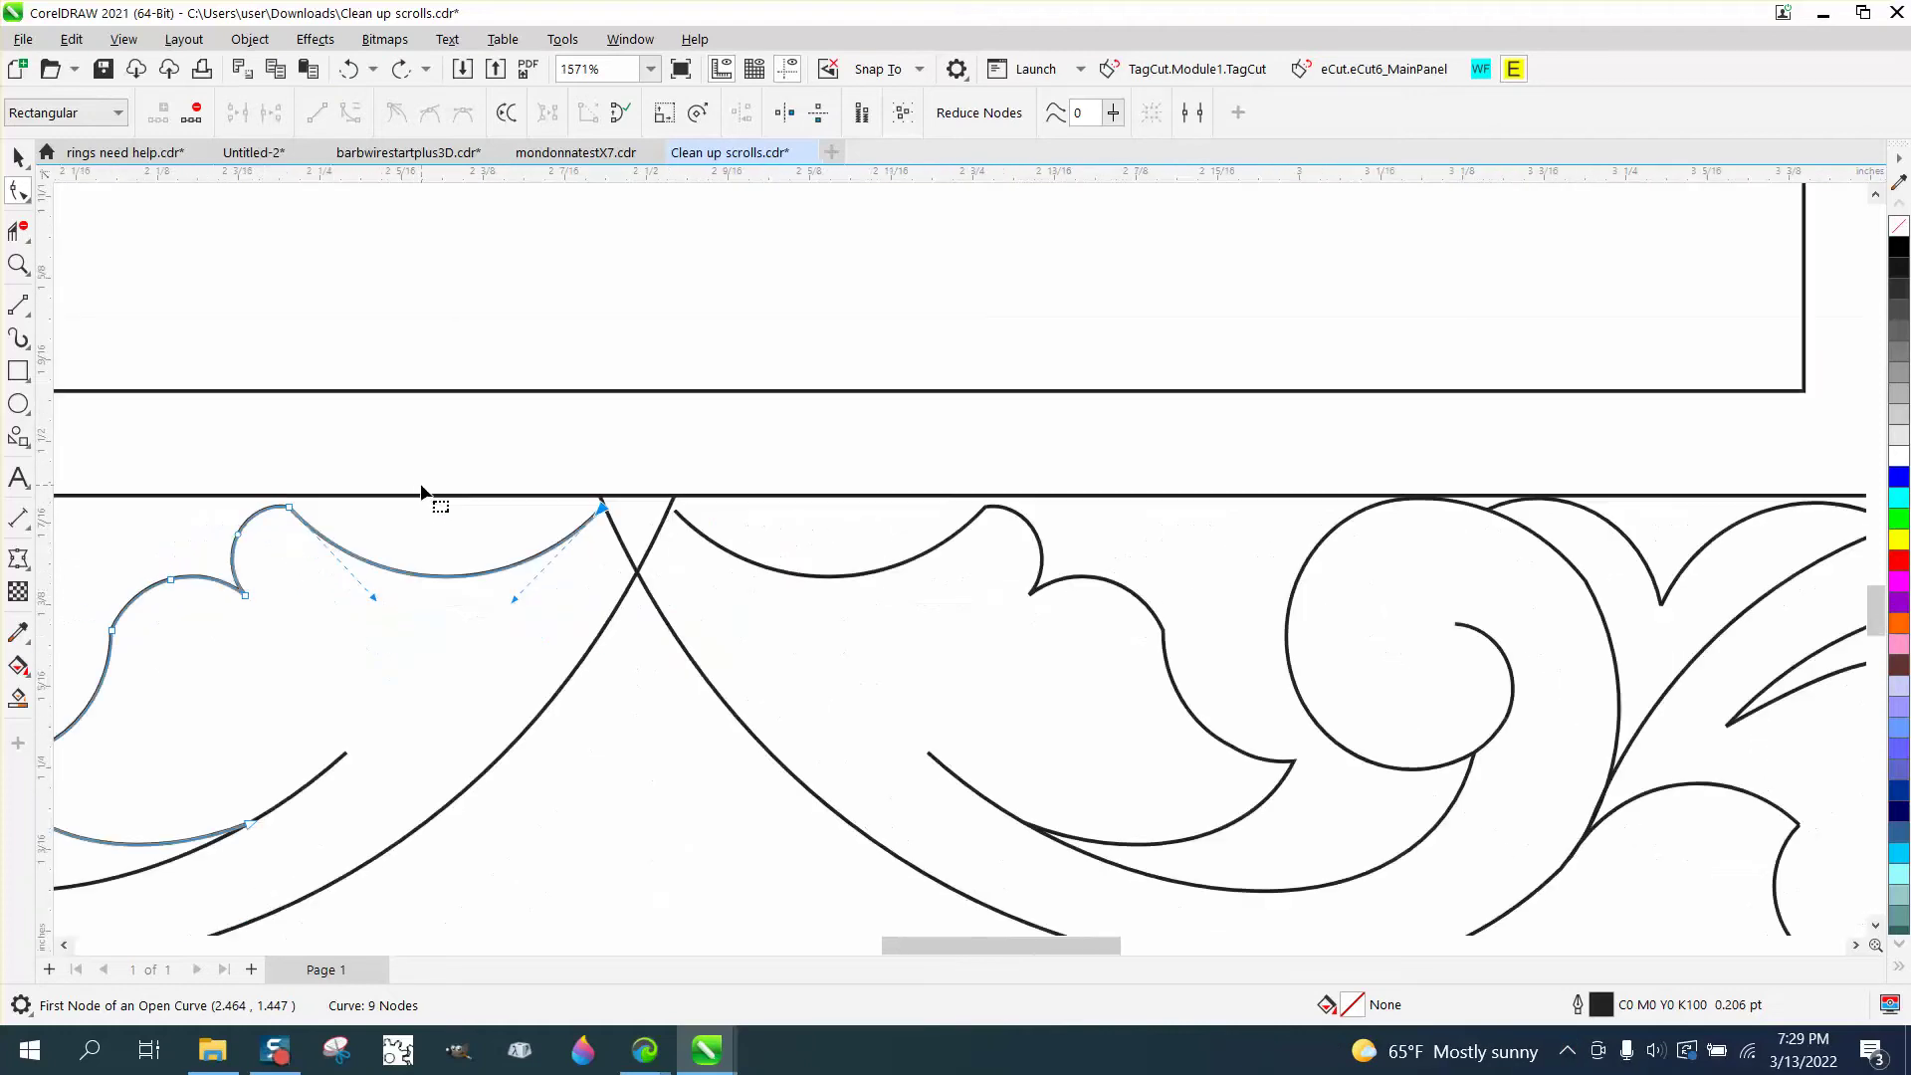
pyautogui.scroll(-3, 665, 478)
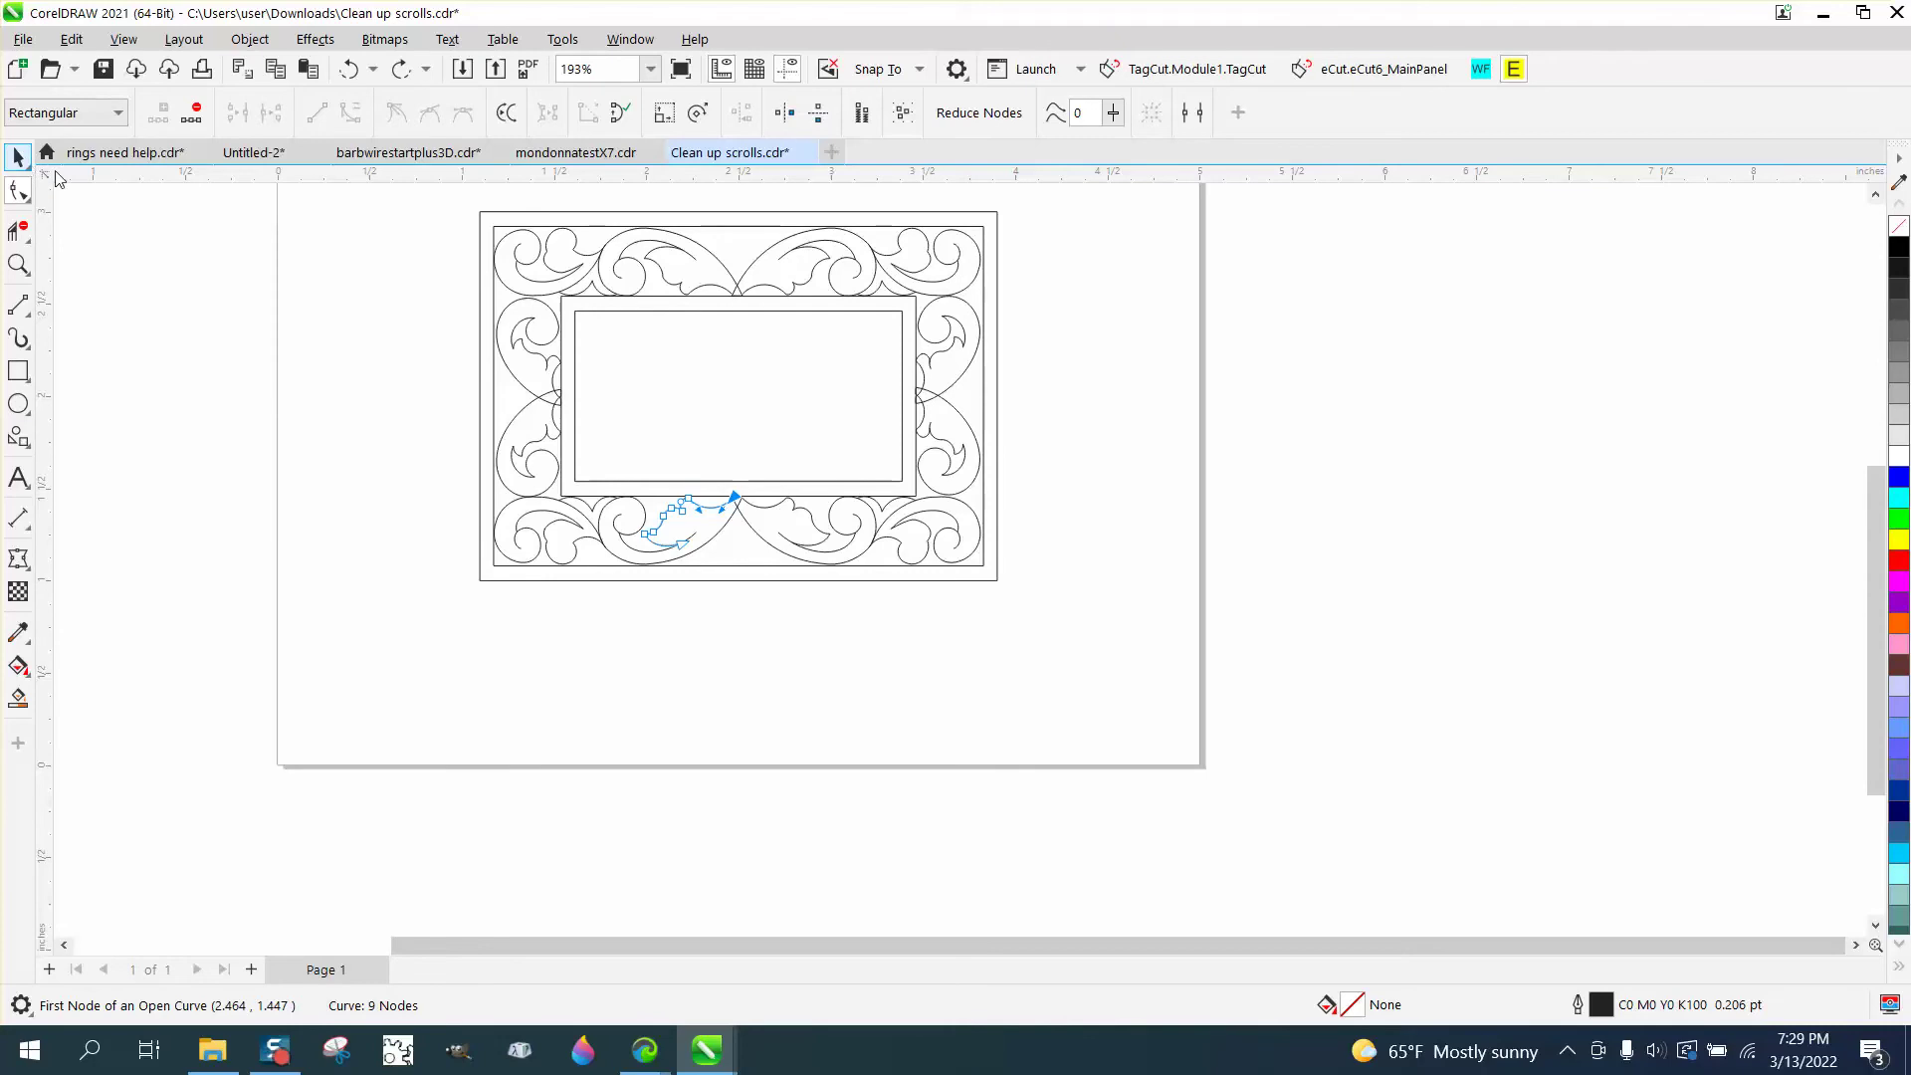
# Marquee-select all 35 scroll frame pieces and group them with Ctrl+G.
pyautogui.click(18, 160)
pyautogui.click(75, 157)
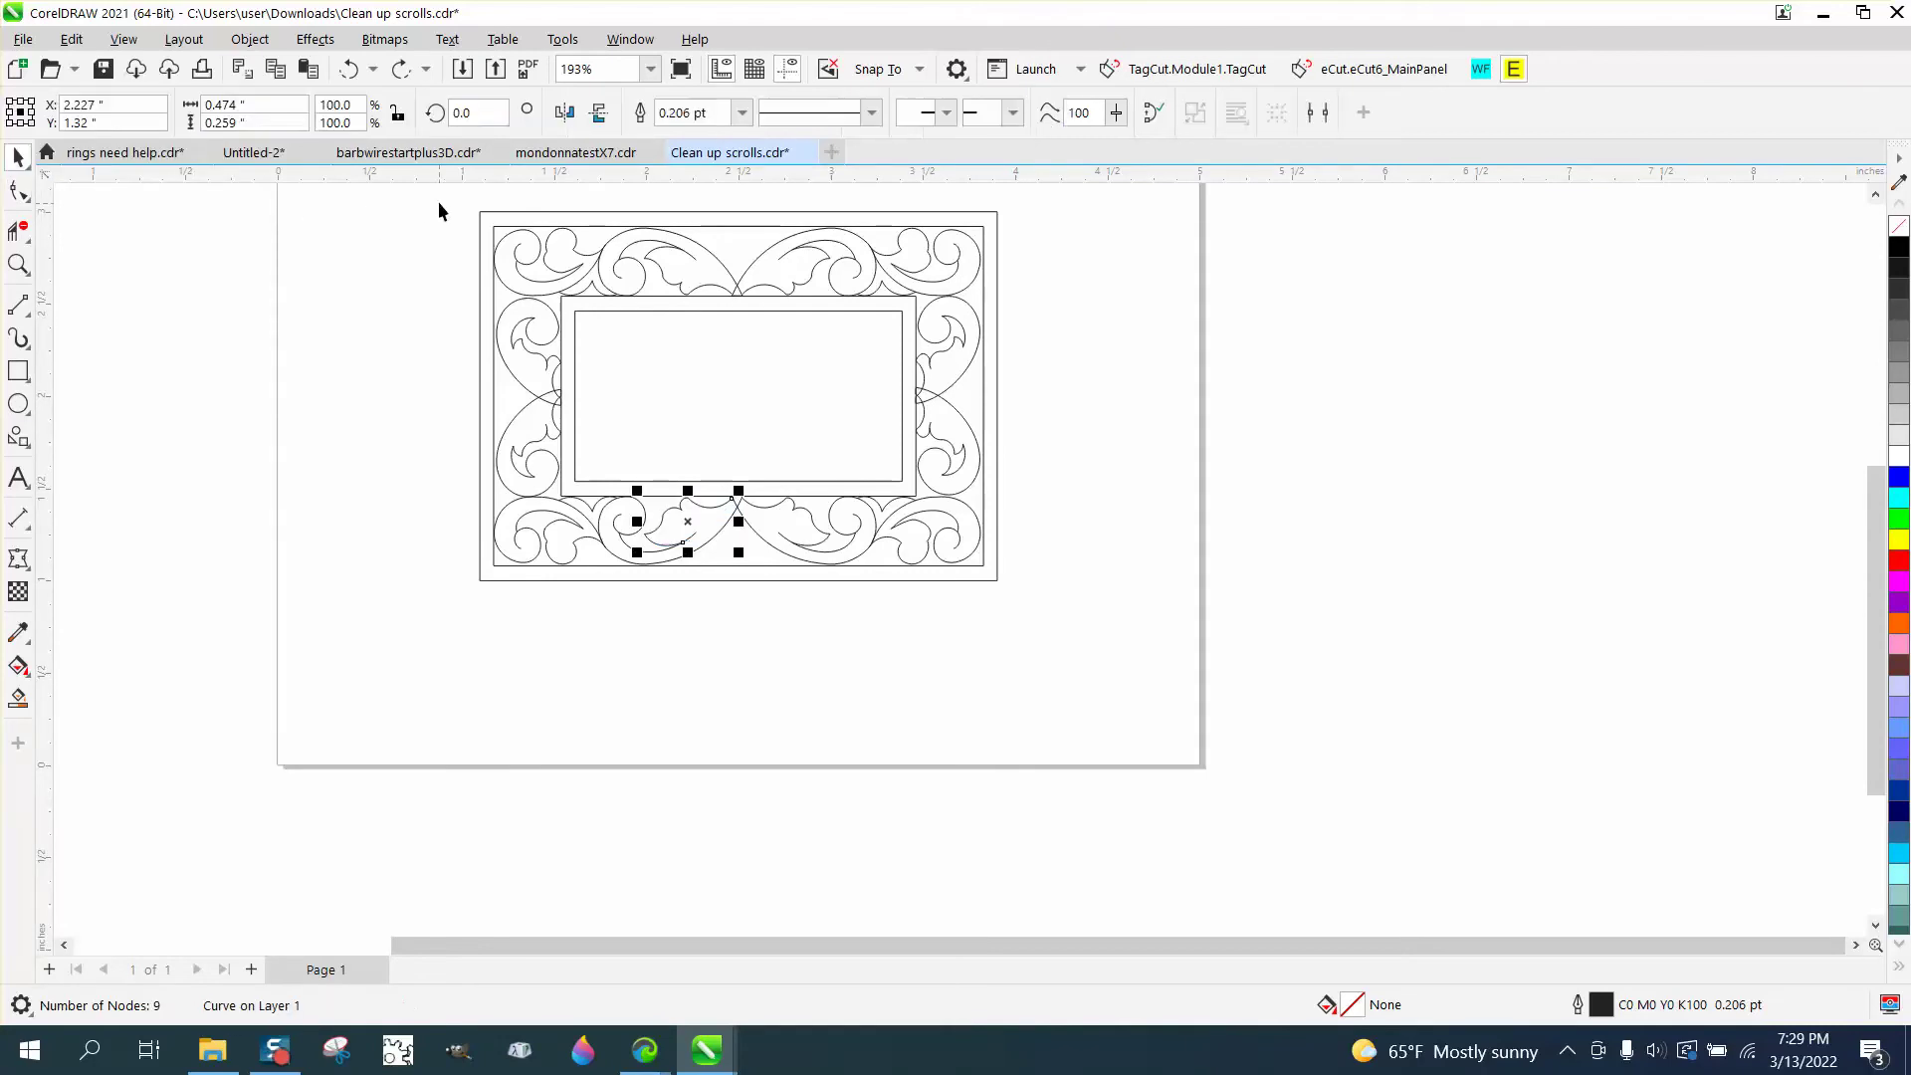
pyautogui.moveTo(438, 201); pyautogui.dragTo(1096, 630)
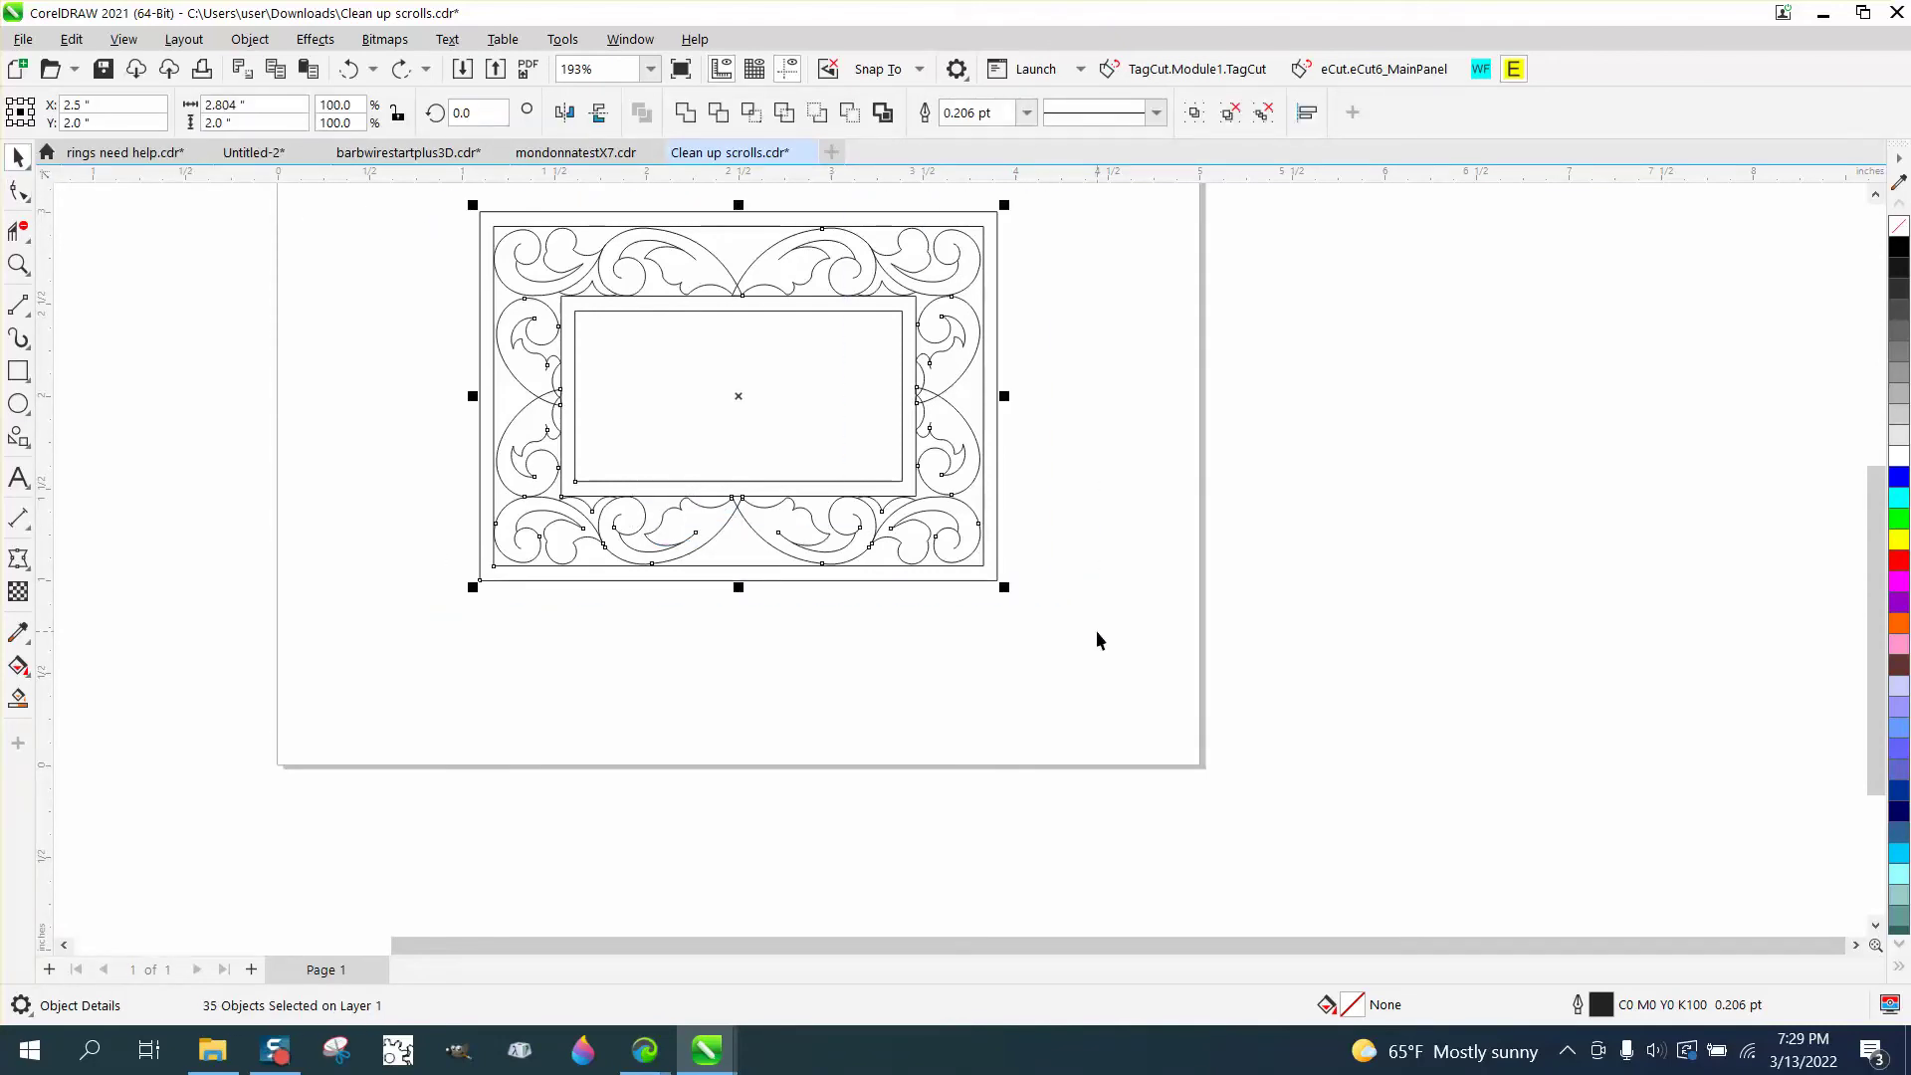
pyautogui.hotkey('ctrl', 'g')
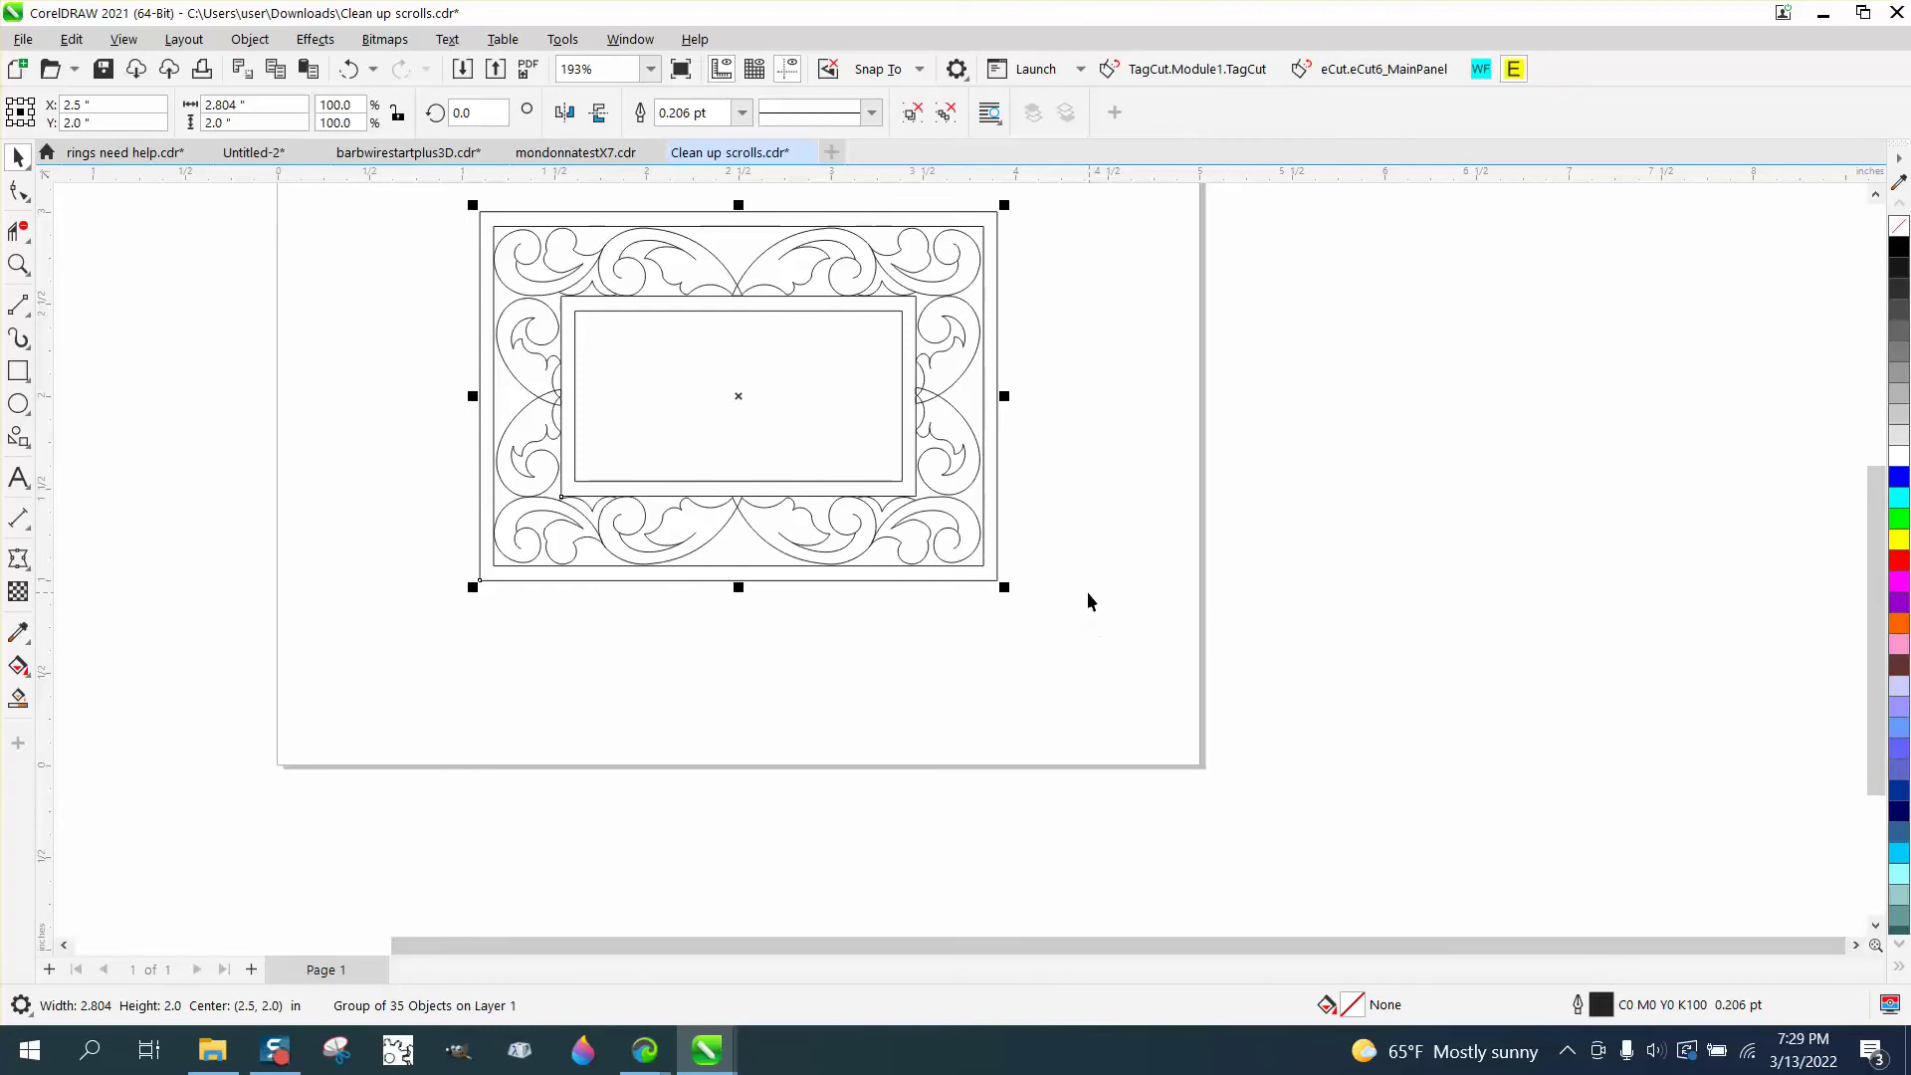
# Draw a vertical two-point line, colour it red, and centre it on the page at x = 2.5".
pyautogui.click(22, 309)
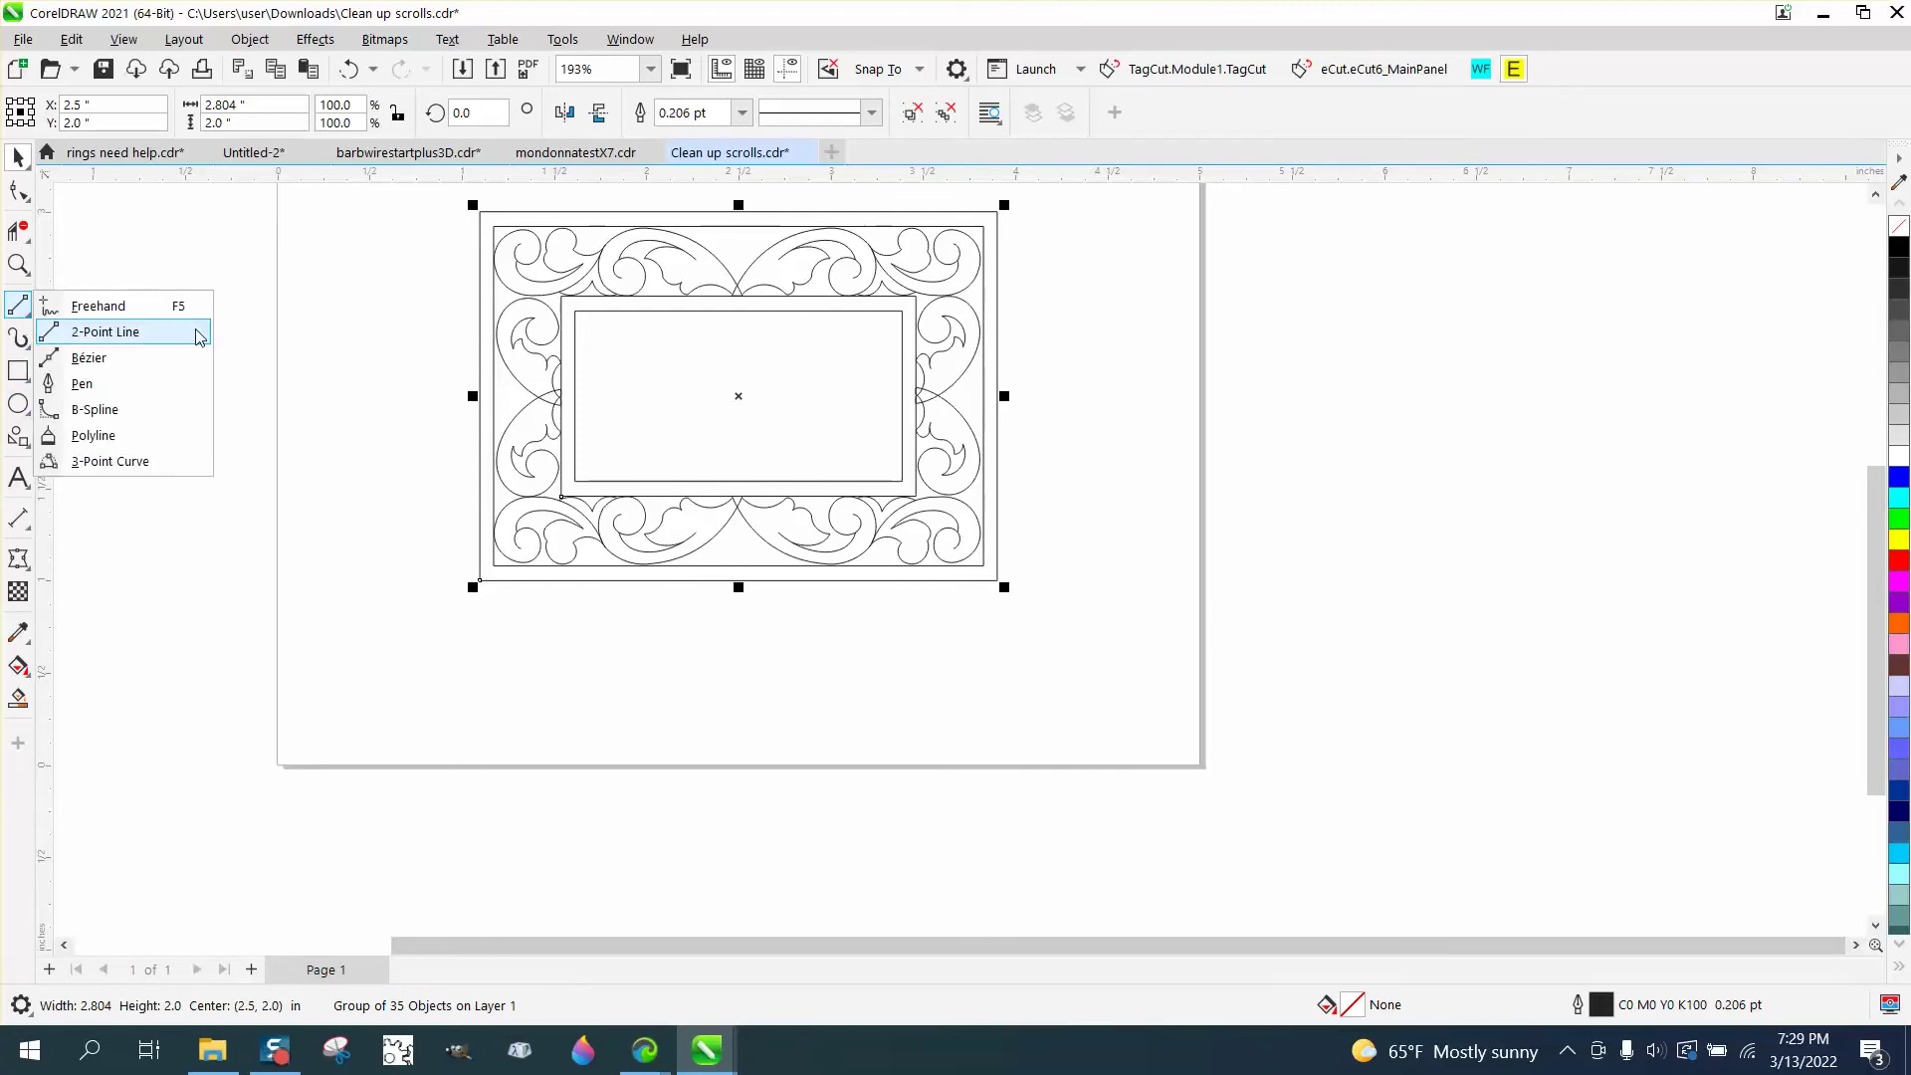
pyautogui.click(105, 331)
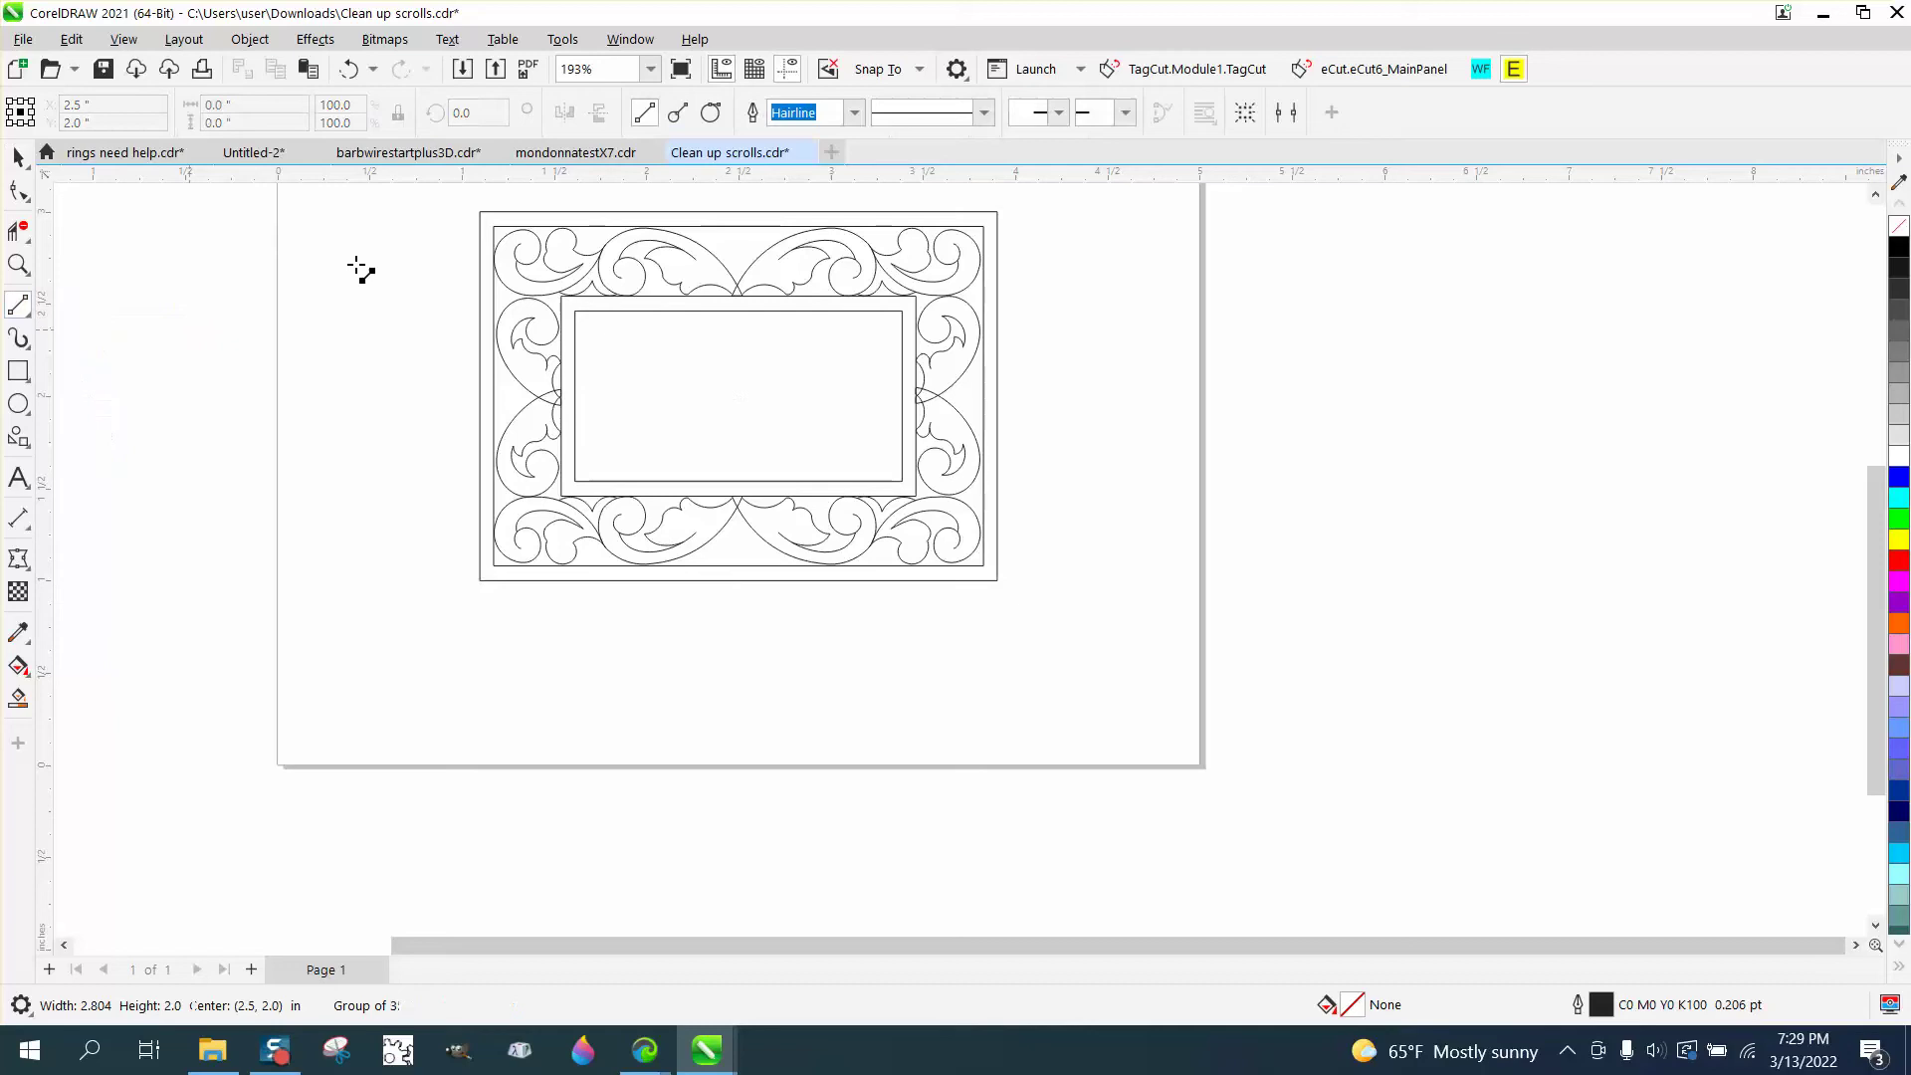
pyautogui.moveTo(402, 204); pyautogui.dragTo(402, 650)
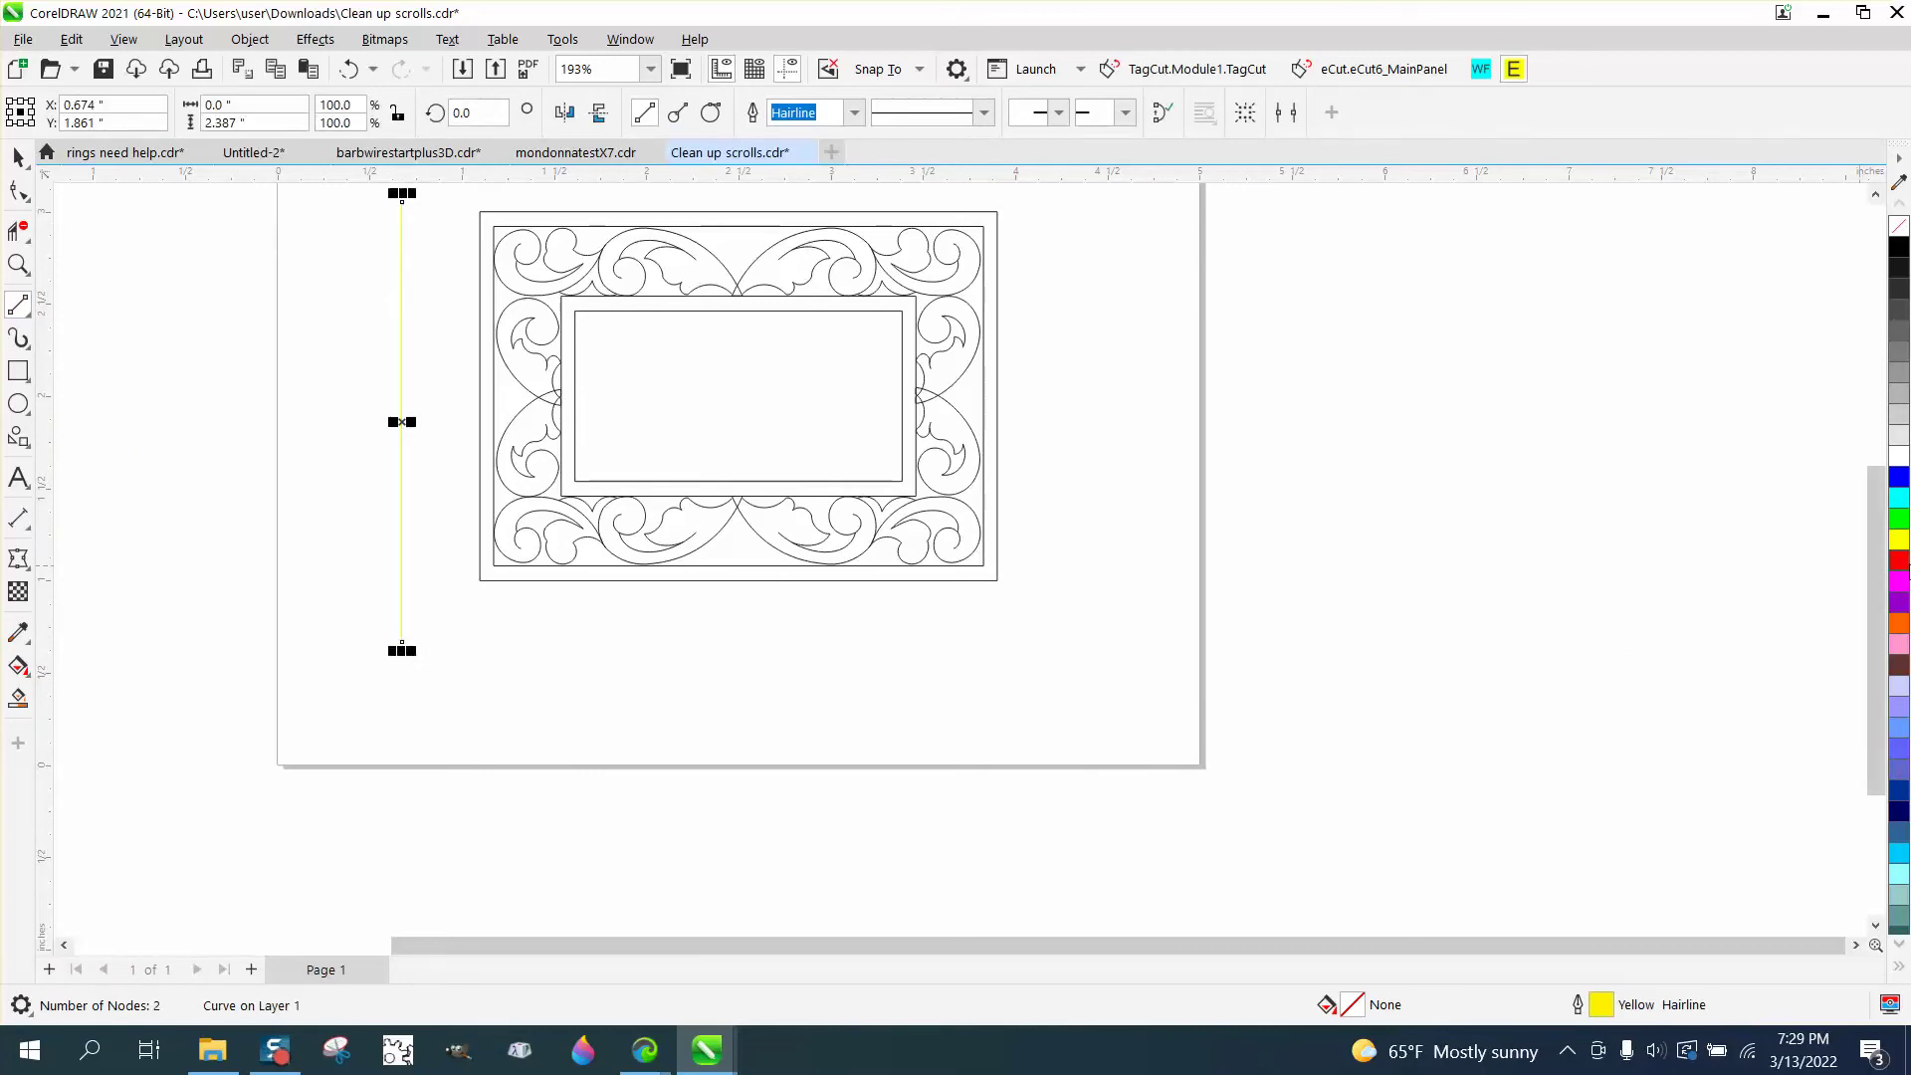
pyautogui.rightClick(1899, 562)
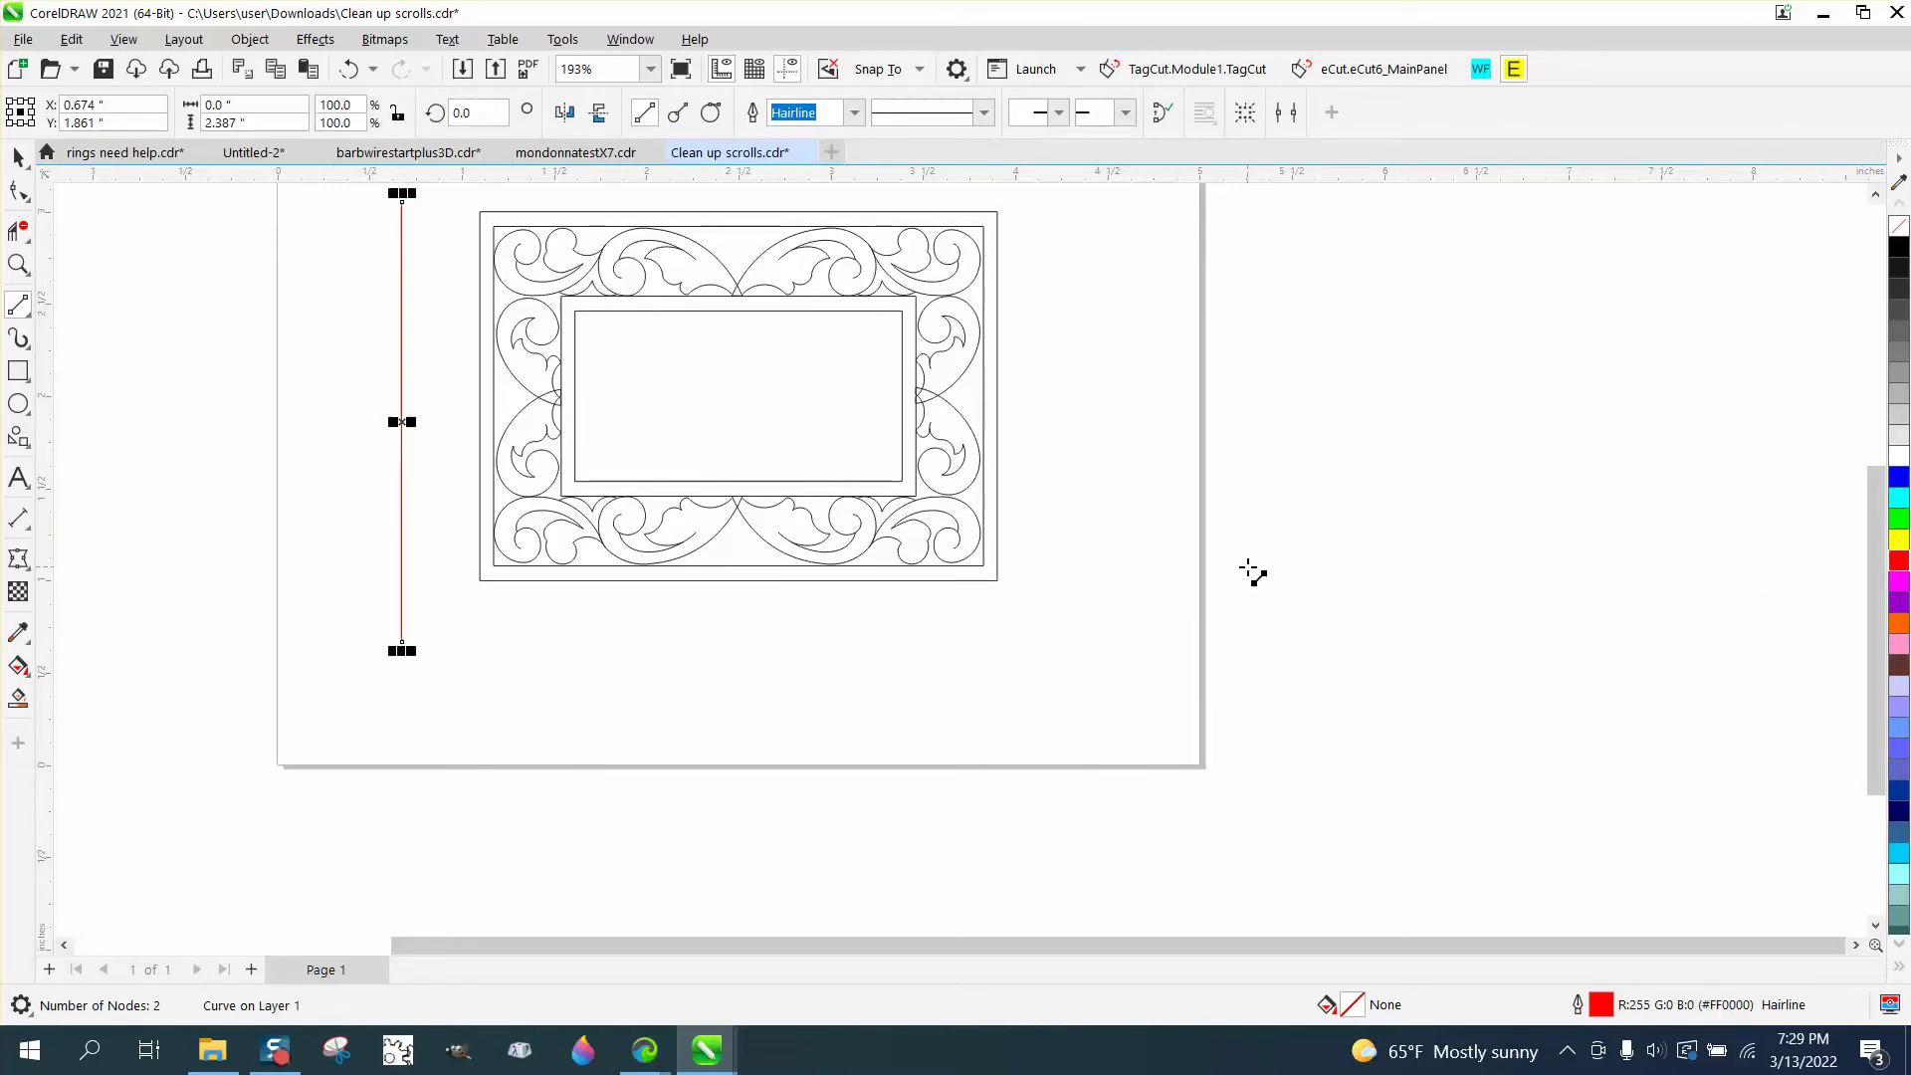
pyautogui.press('p')
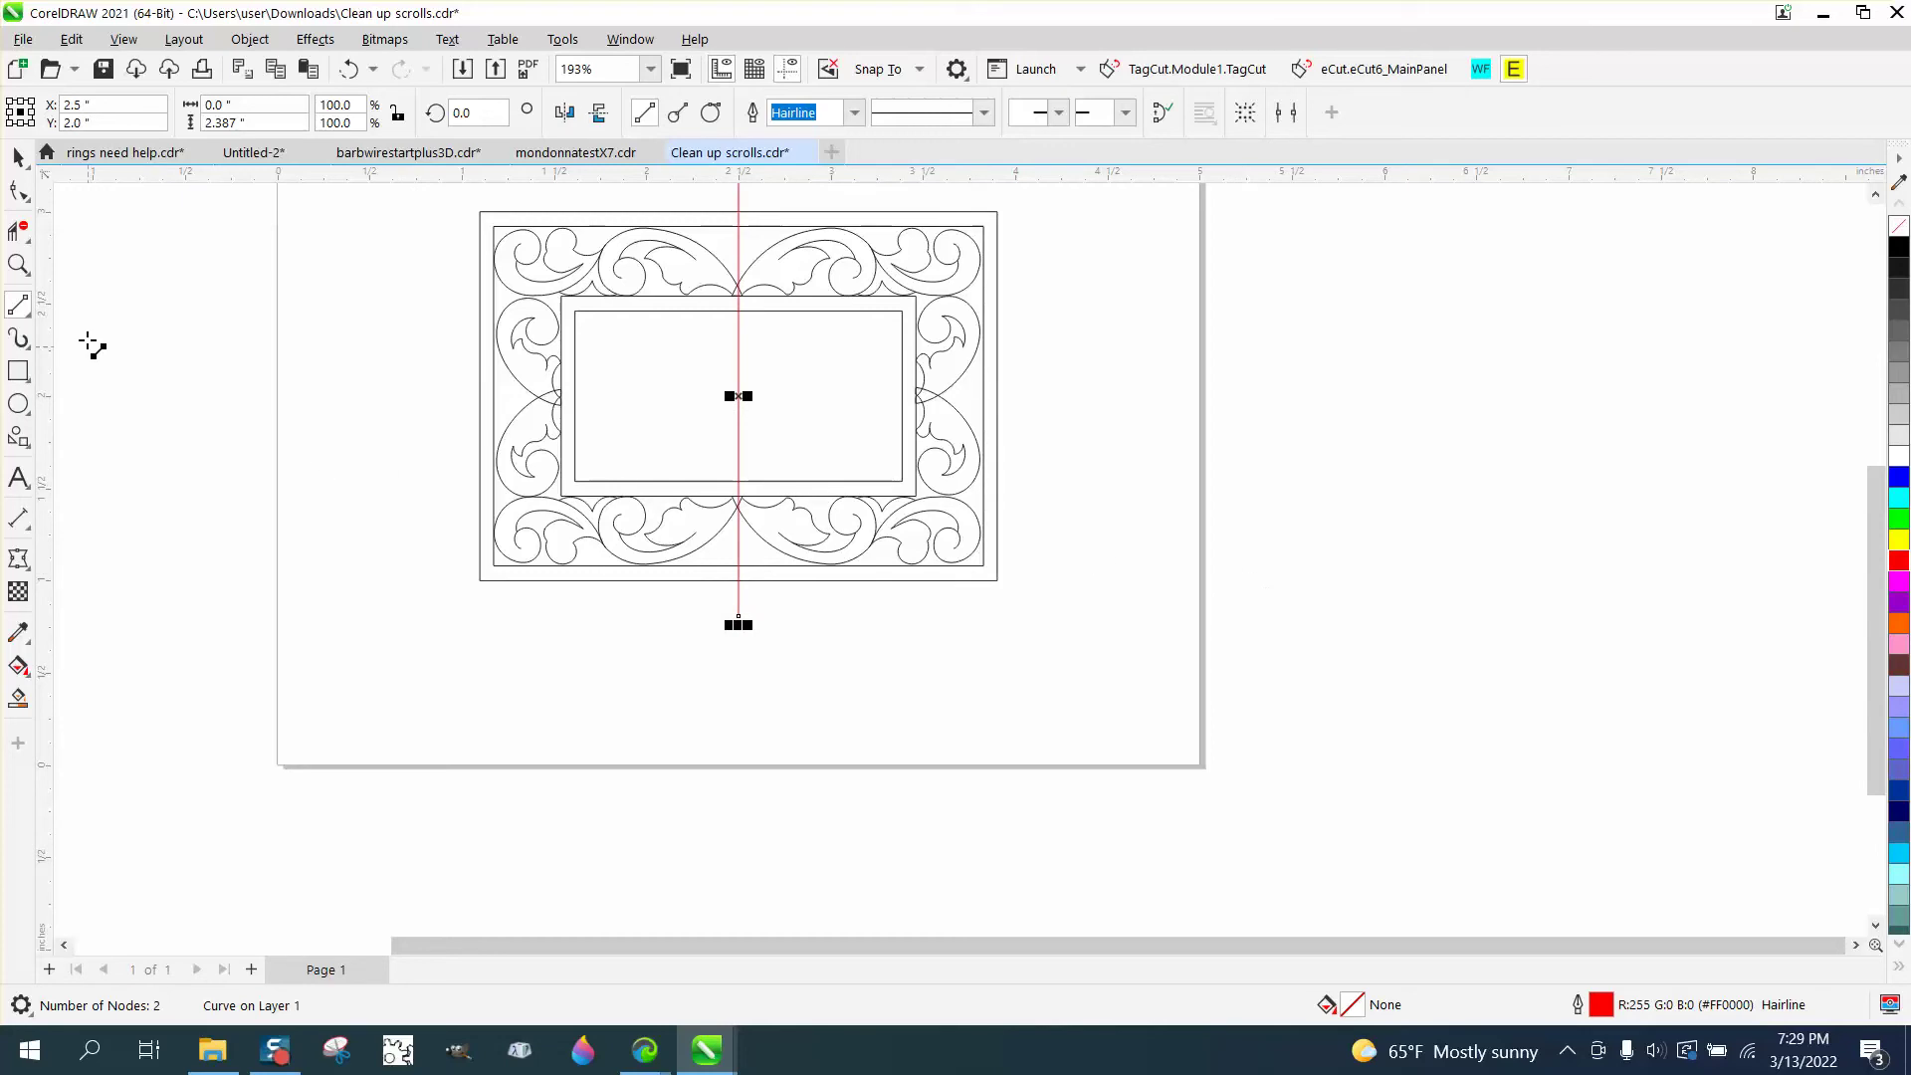
# Zoom in on the top, then the bottom junction where the curves cross the red guide.
pyautogui.click(30, 270)
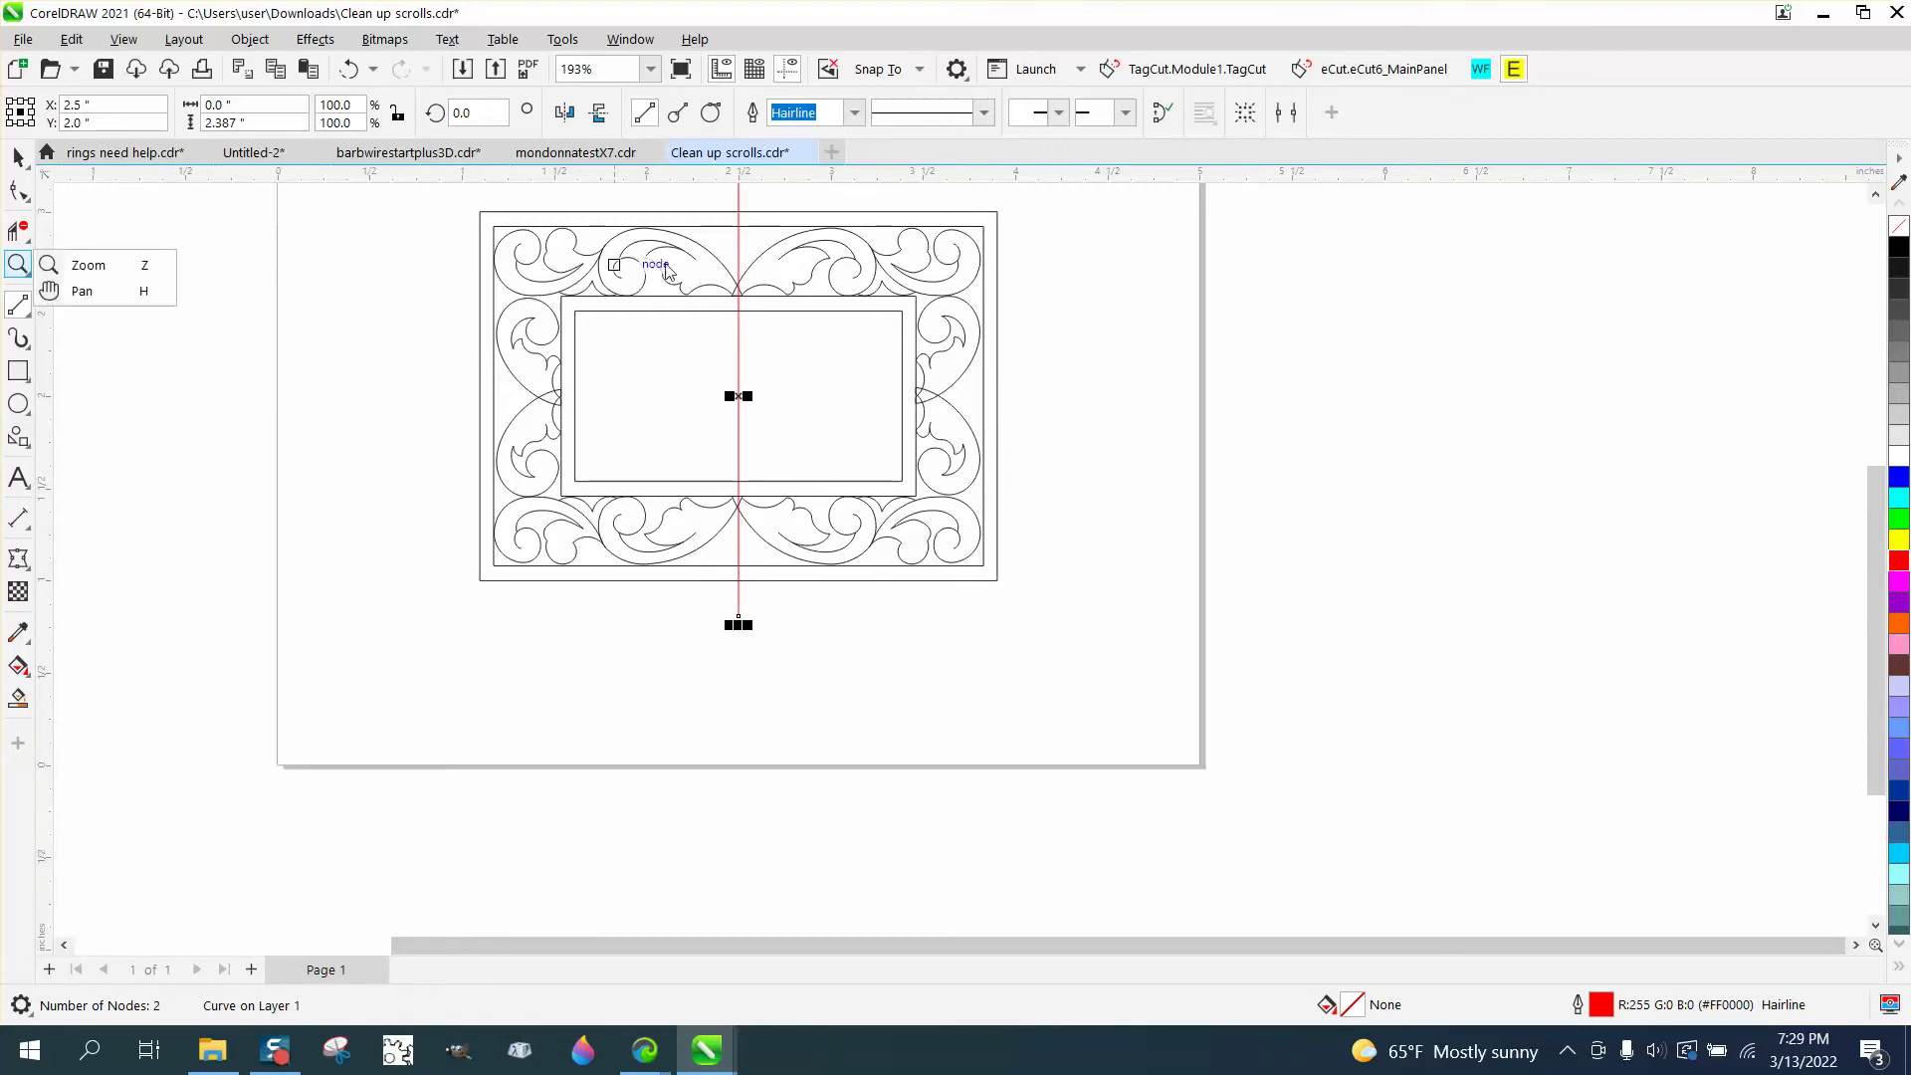
pyautogui.click(129, 265)
pyautogui.moveTo(786, 339); pyautogui.dragTo(794, 339)
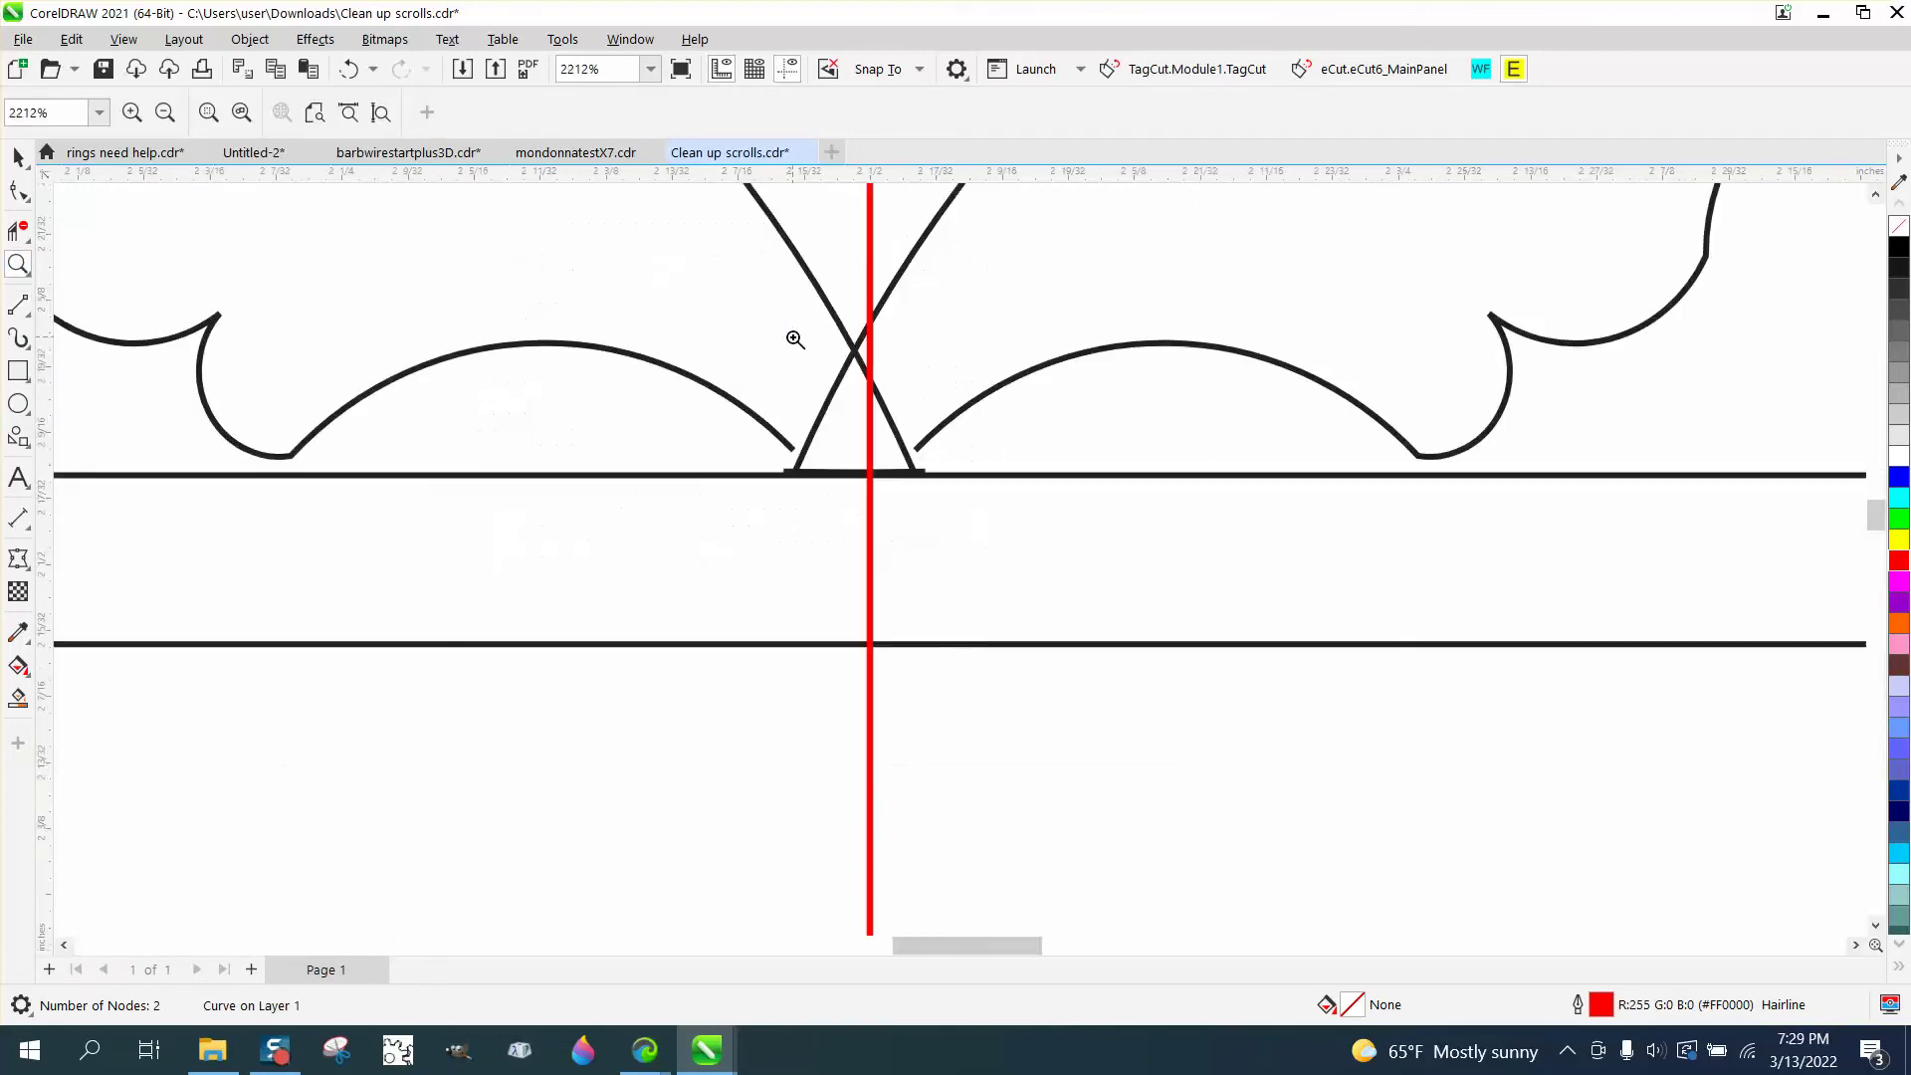
pyautogui.scroll(-5, 795, 340)
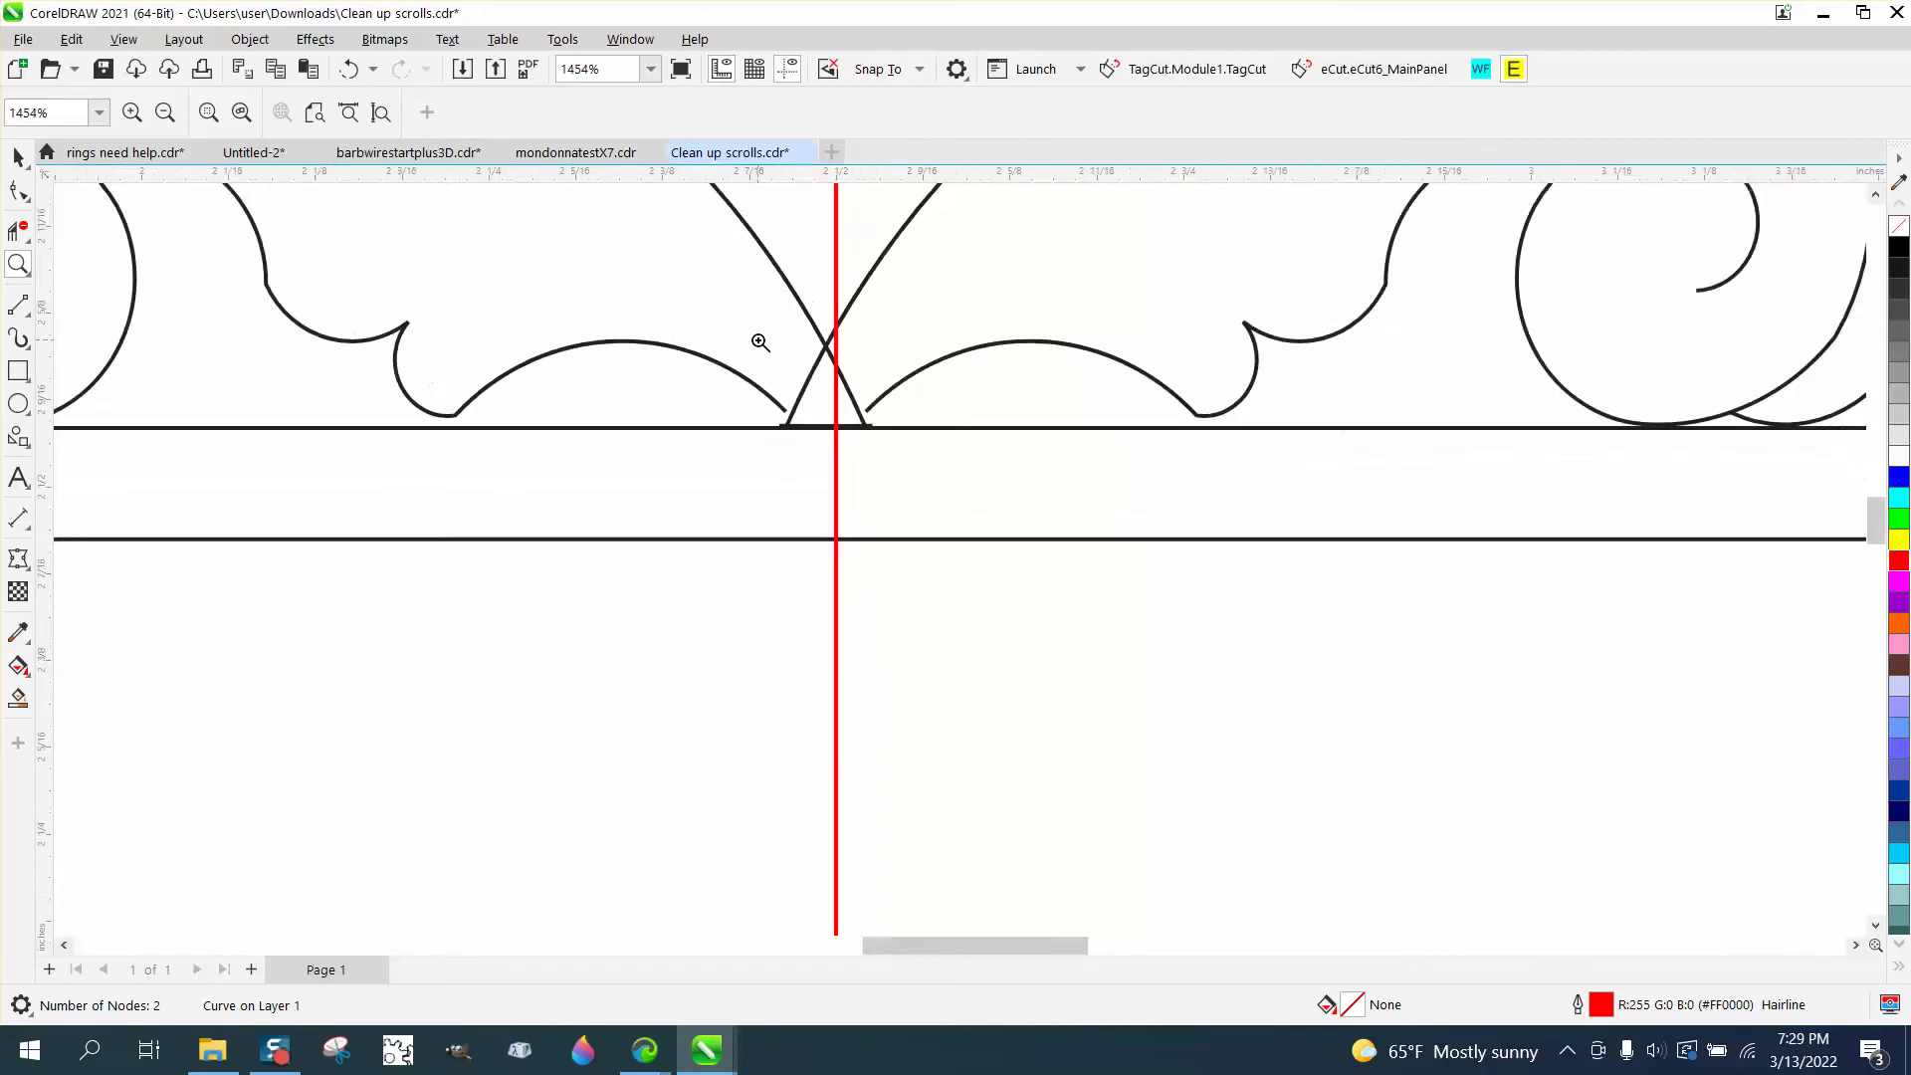
pyautogui.scroll(-1, 757, 342)
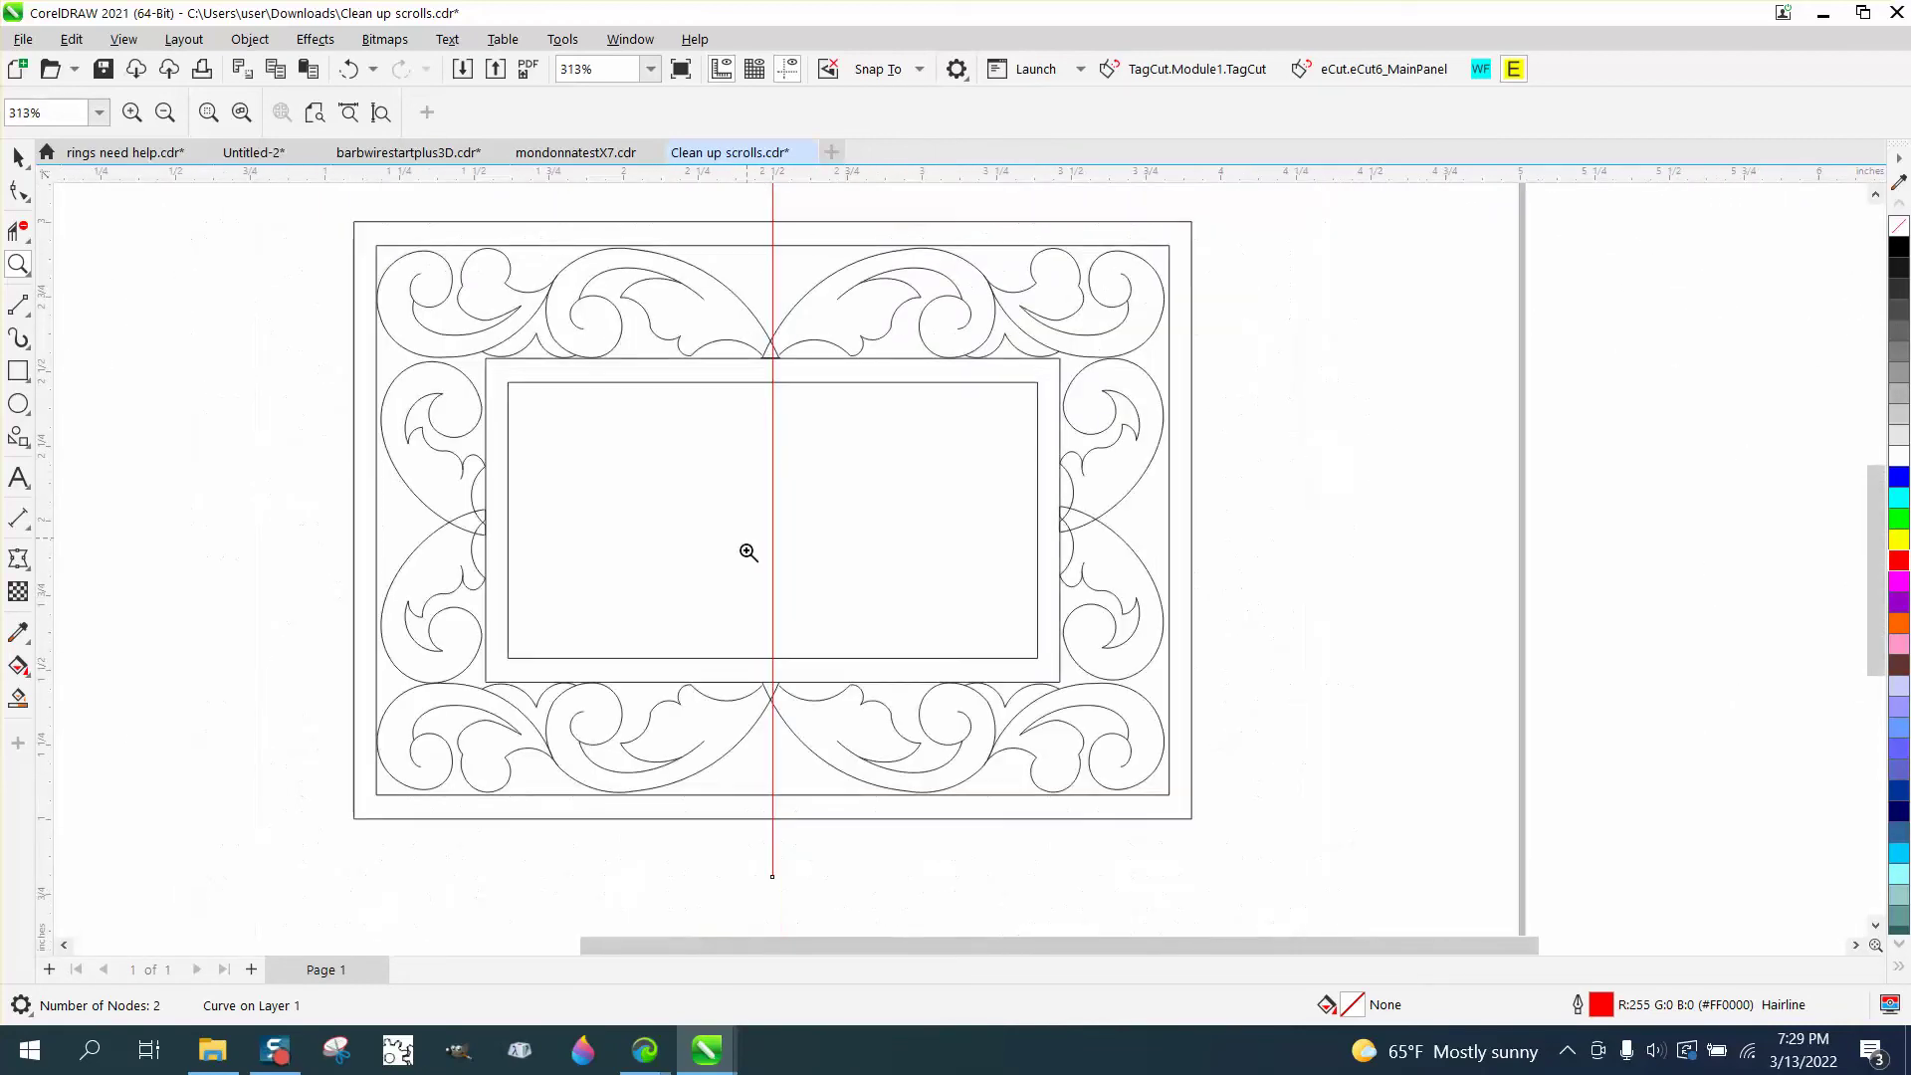
pyautogui.moveTo(733, 653); pyautogui.dragTo(841, 711)
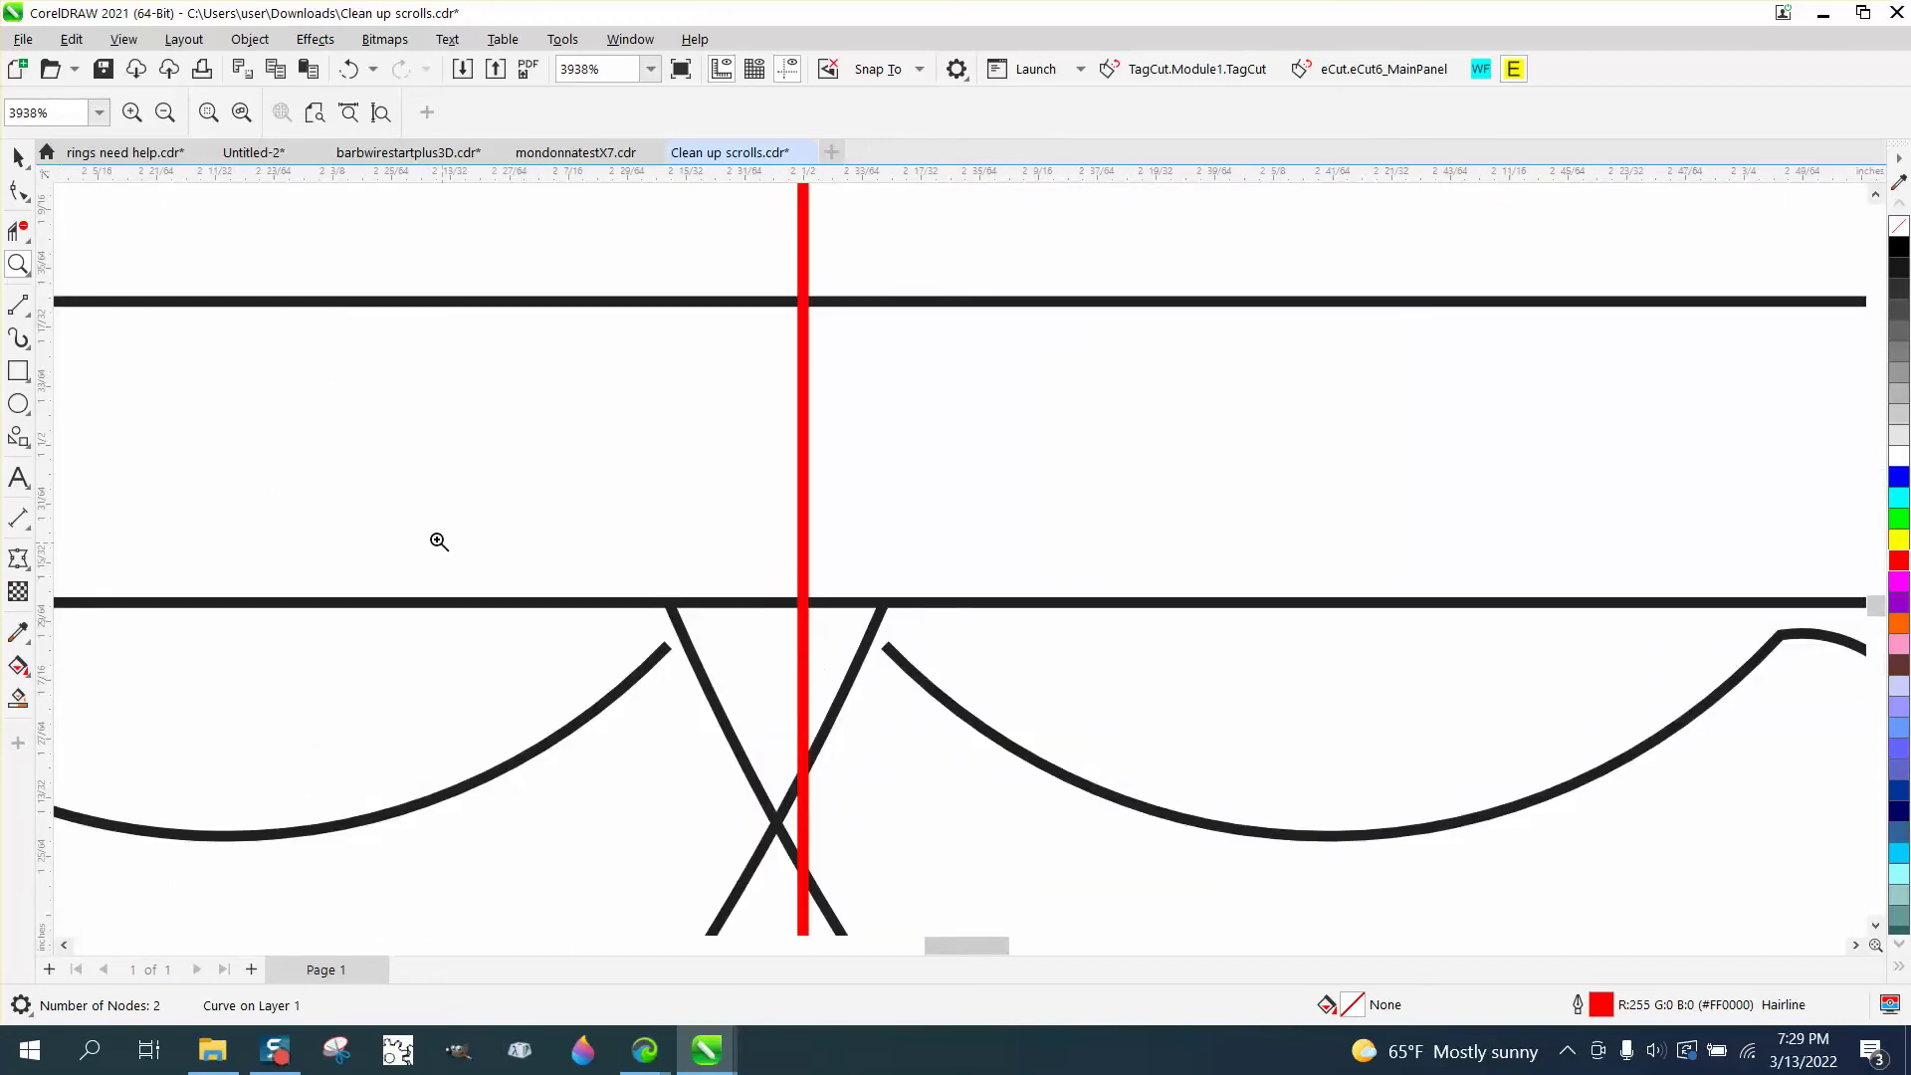
pyautogui.scroll(-3, 498, 527)
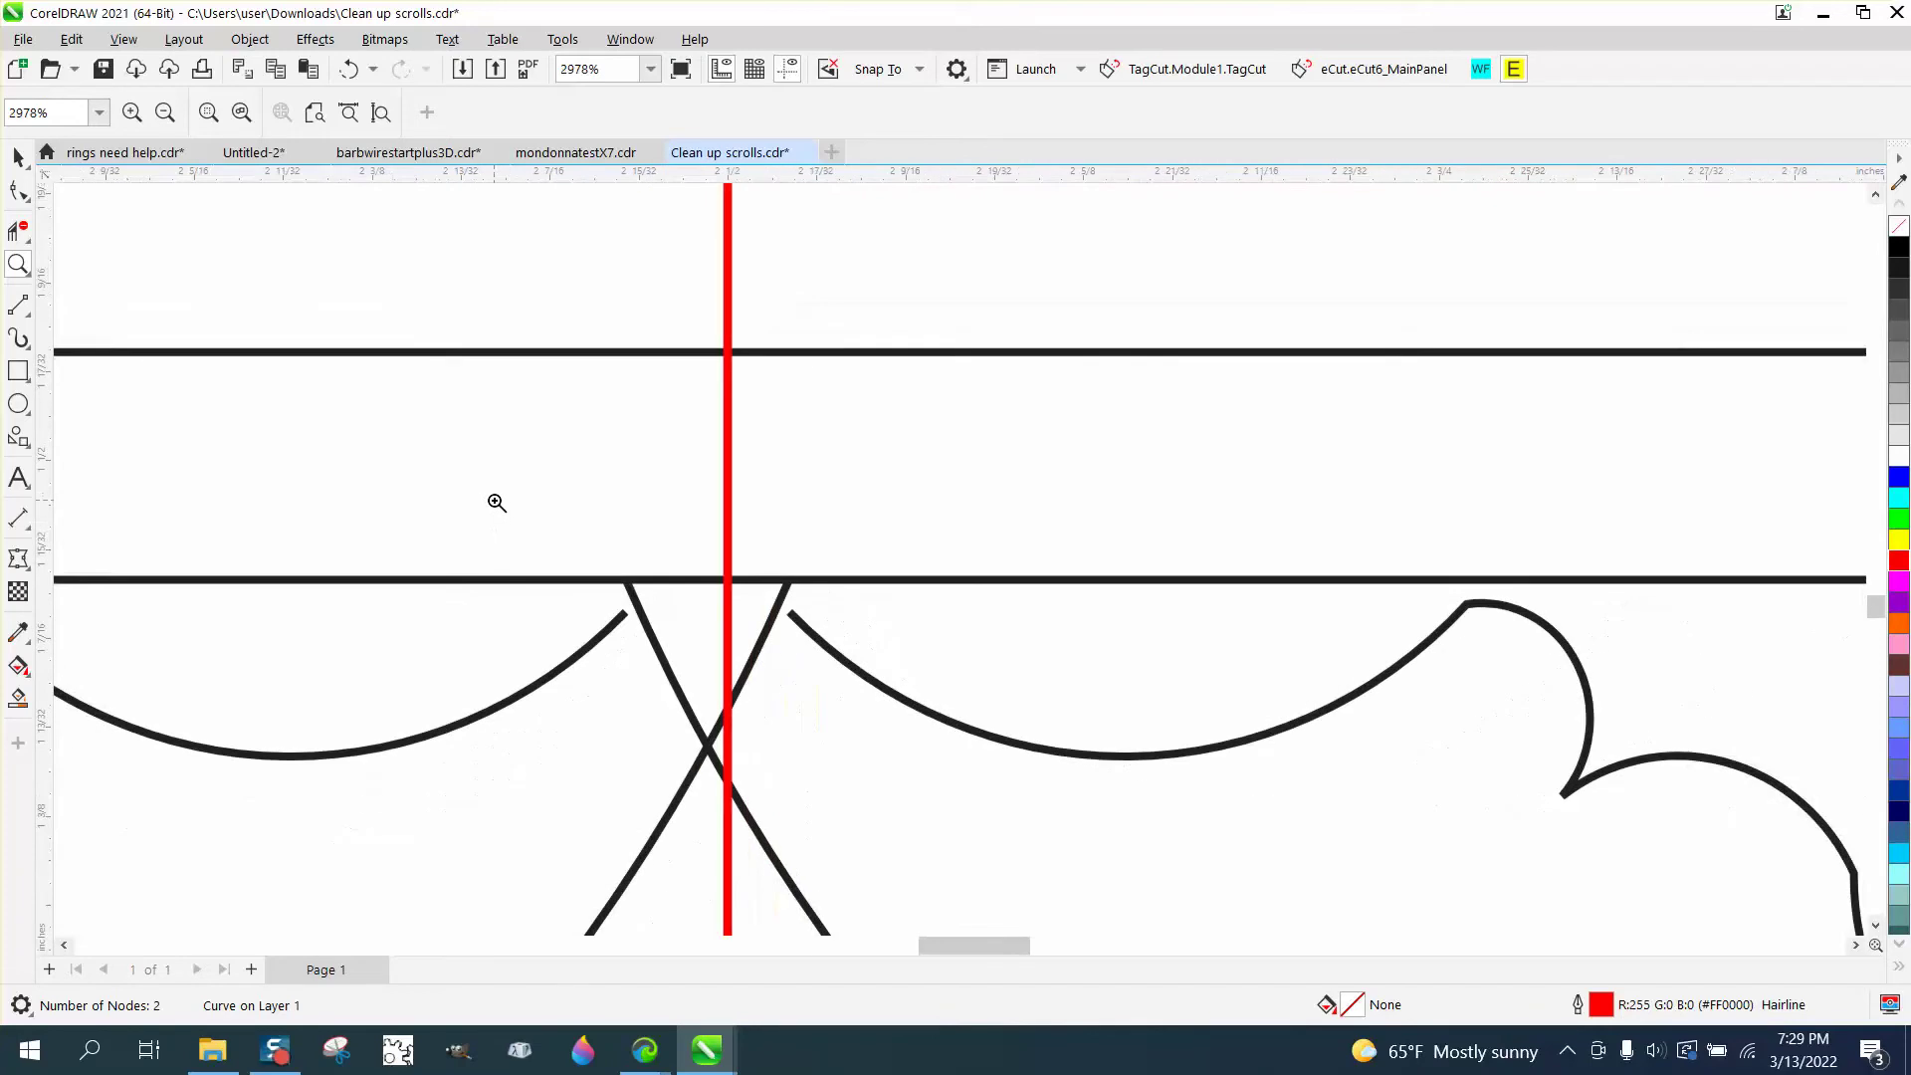
pyautogui.click(18, 191)
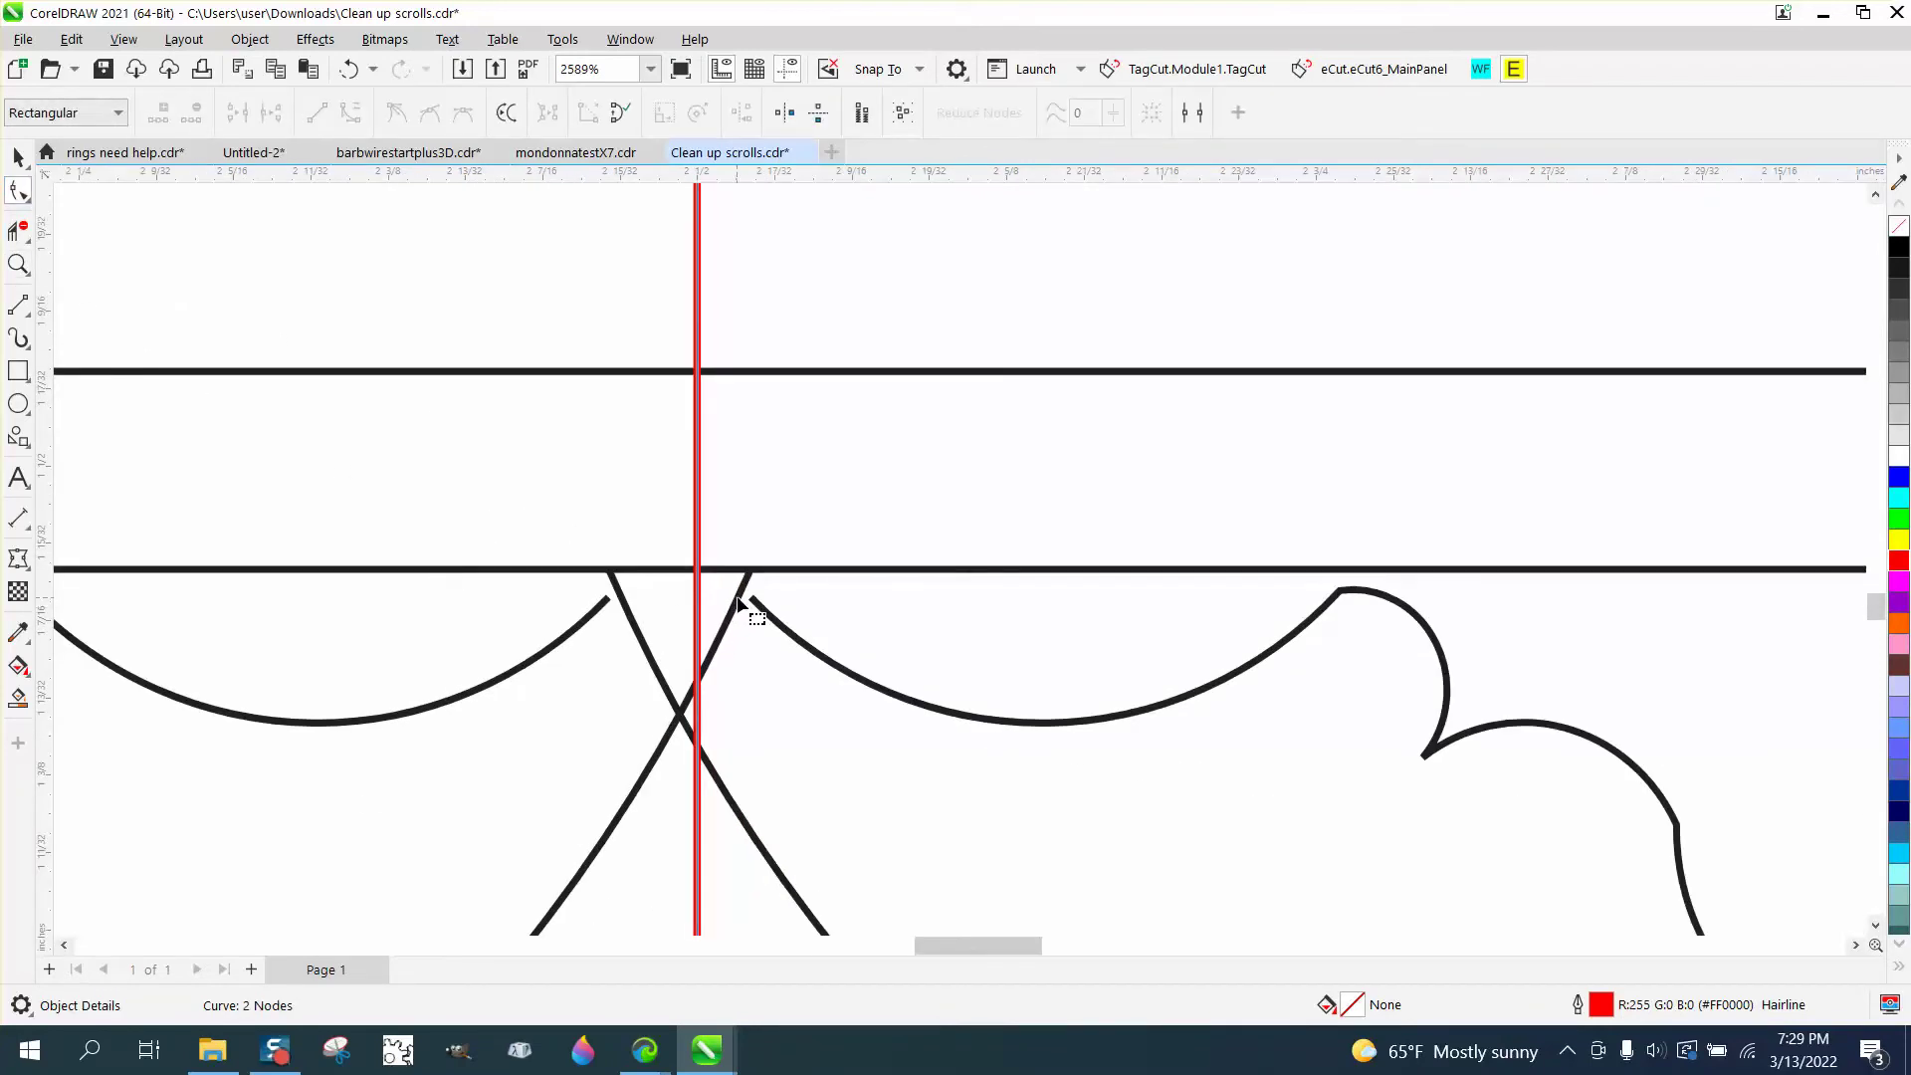
pyautogui.click(740, 602)
# Ungroup the scroll frame into 35 objects and pick the curve crossing the centre guide.
pyautogui.click(18, 156)
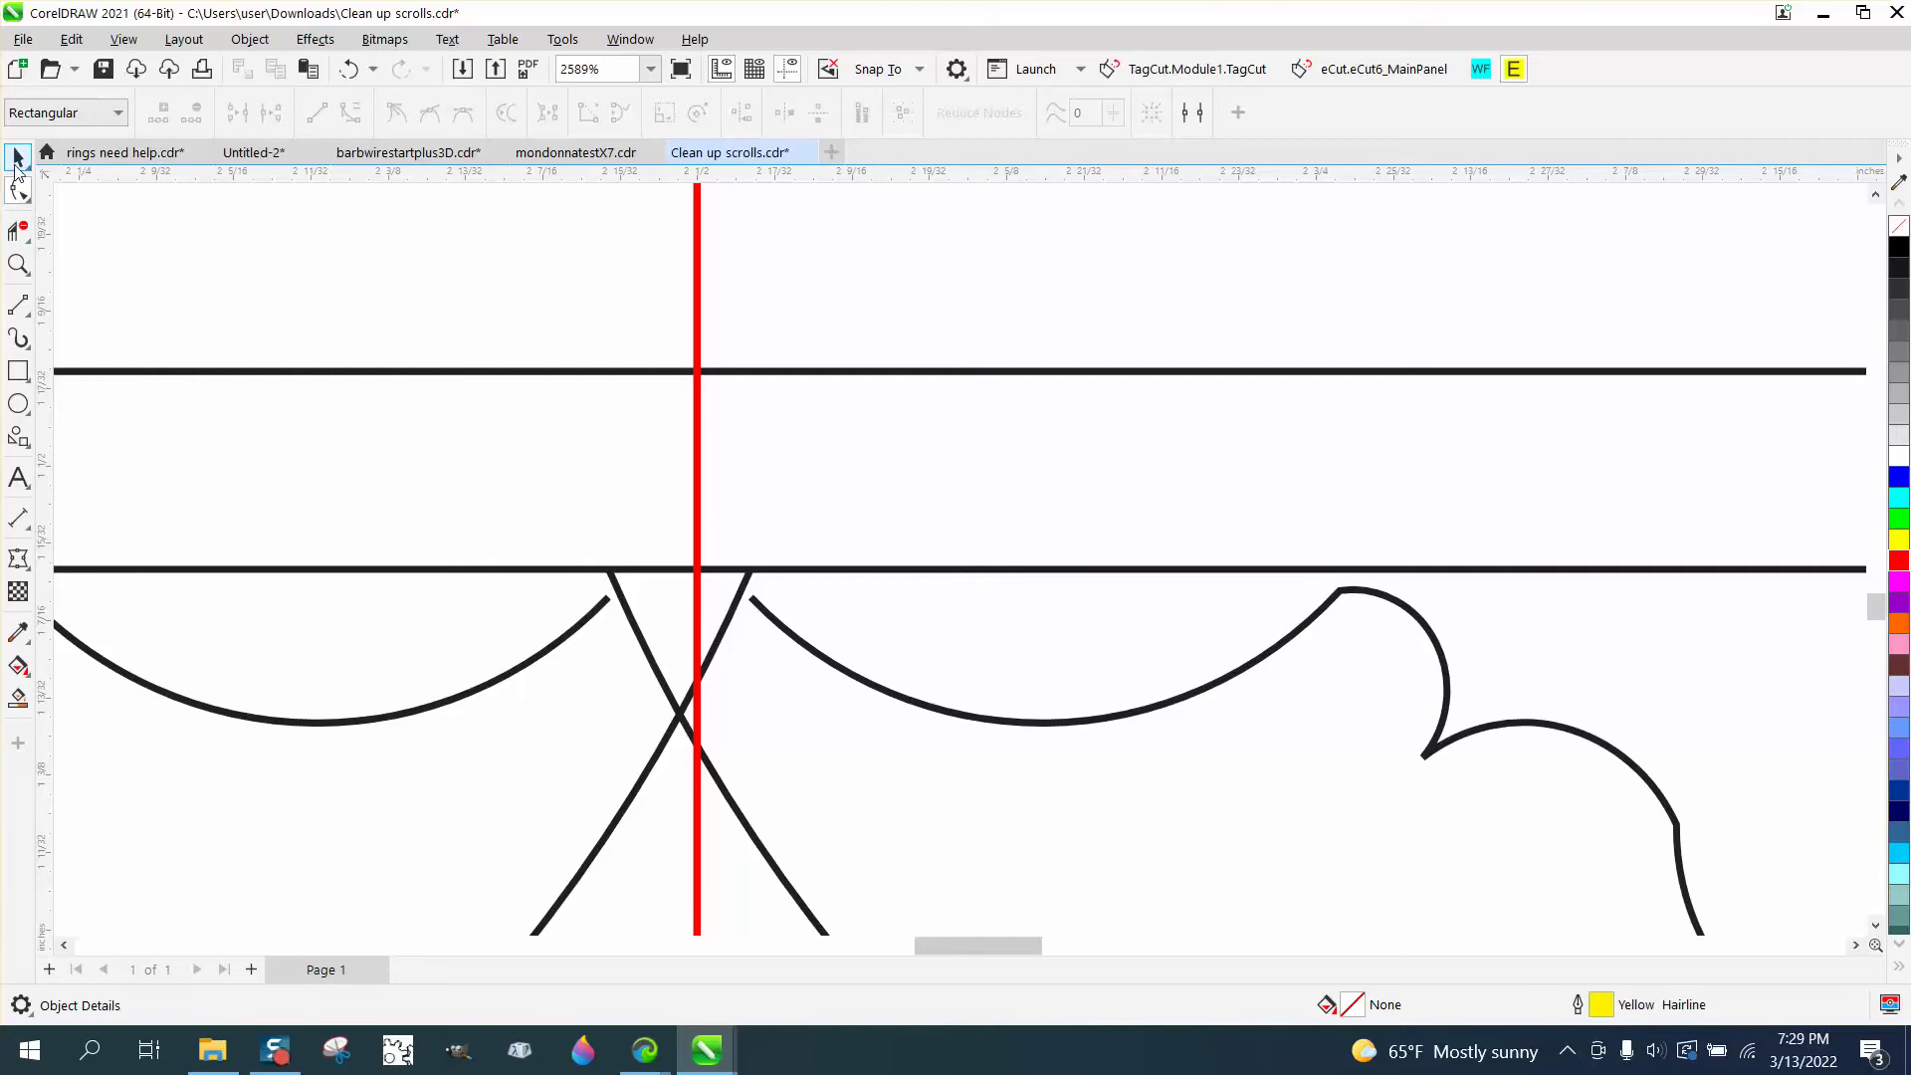
pyautogui.click(491, 684)
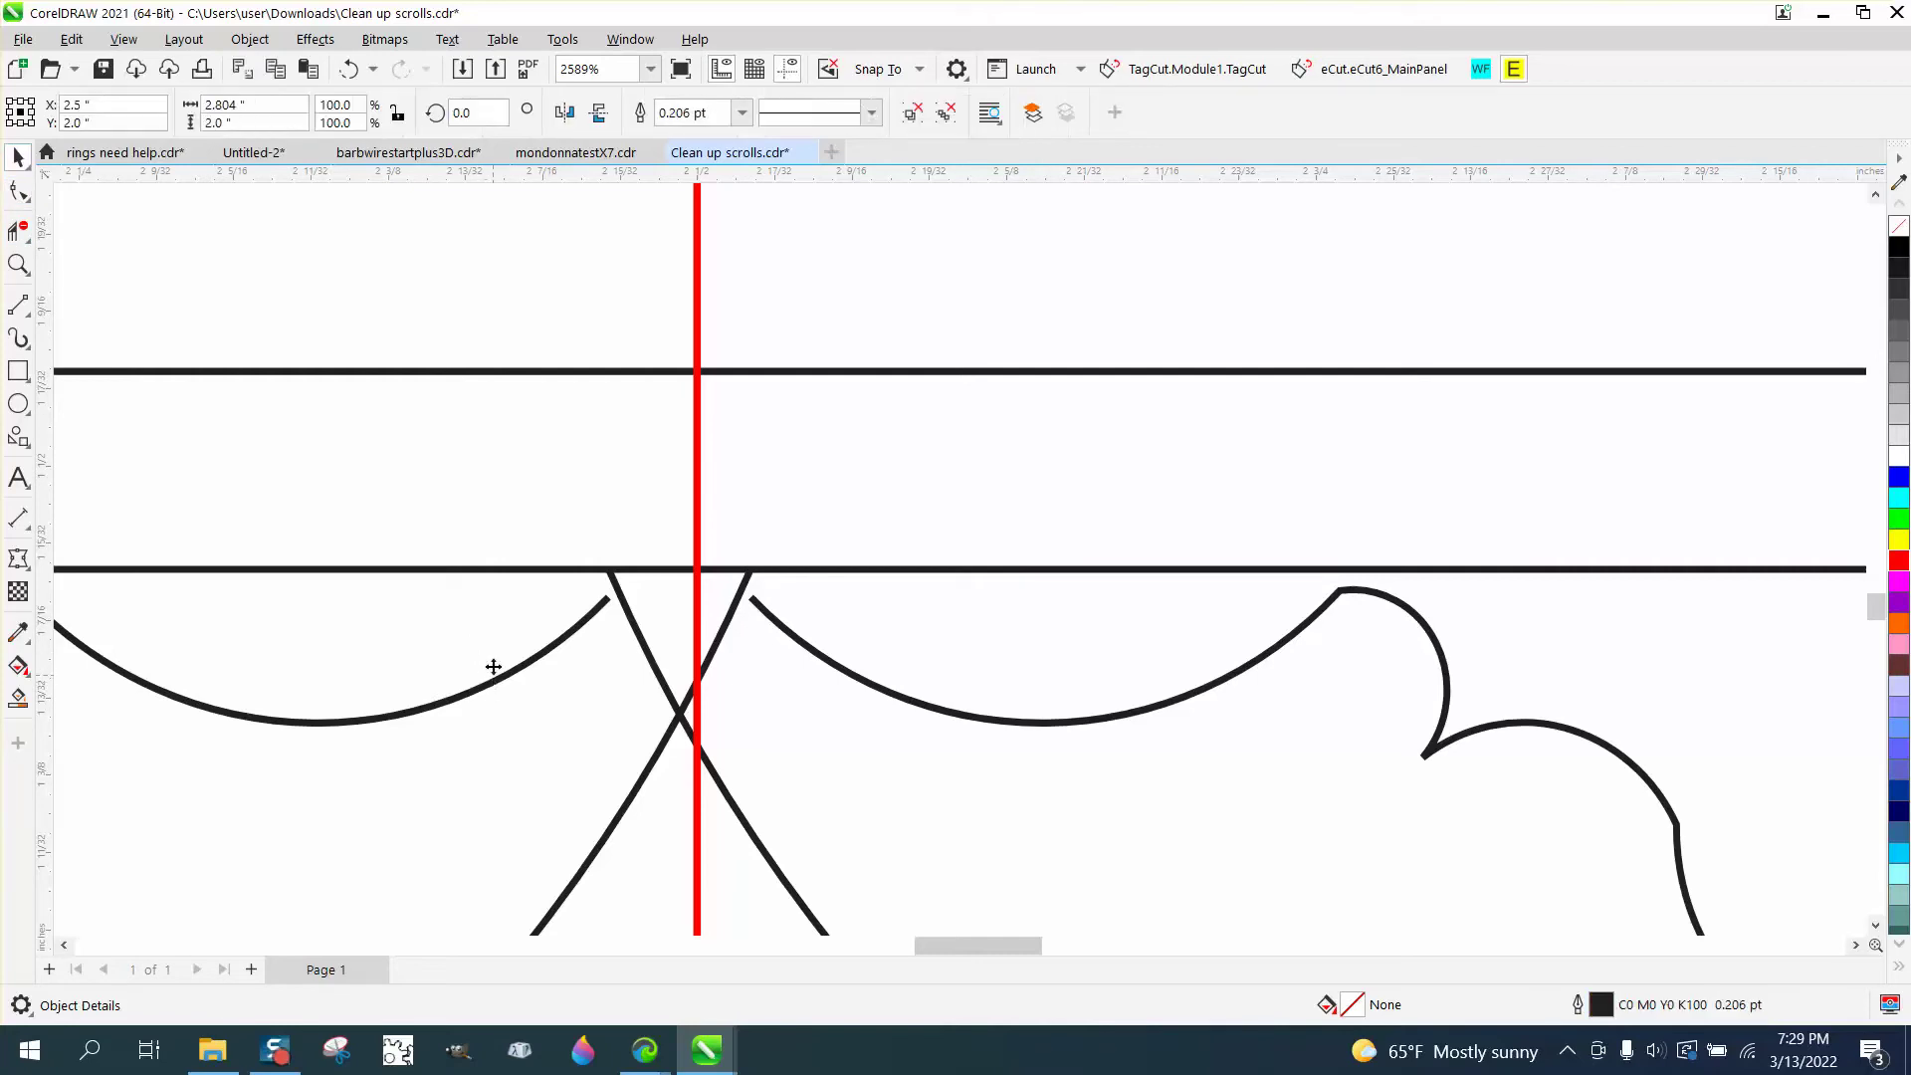
pyautogui.click(250, 38)
pyautogui.moveTo(312, 431)
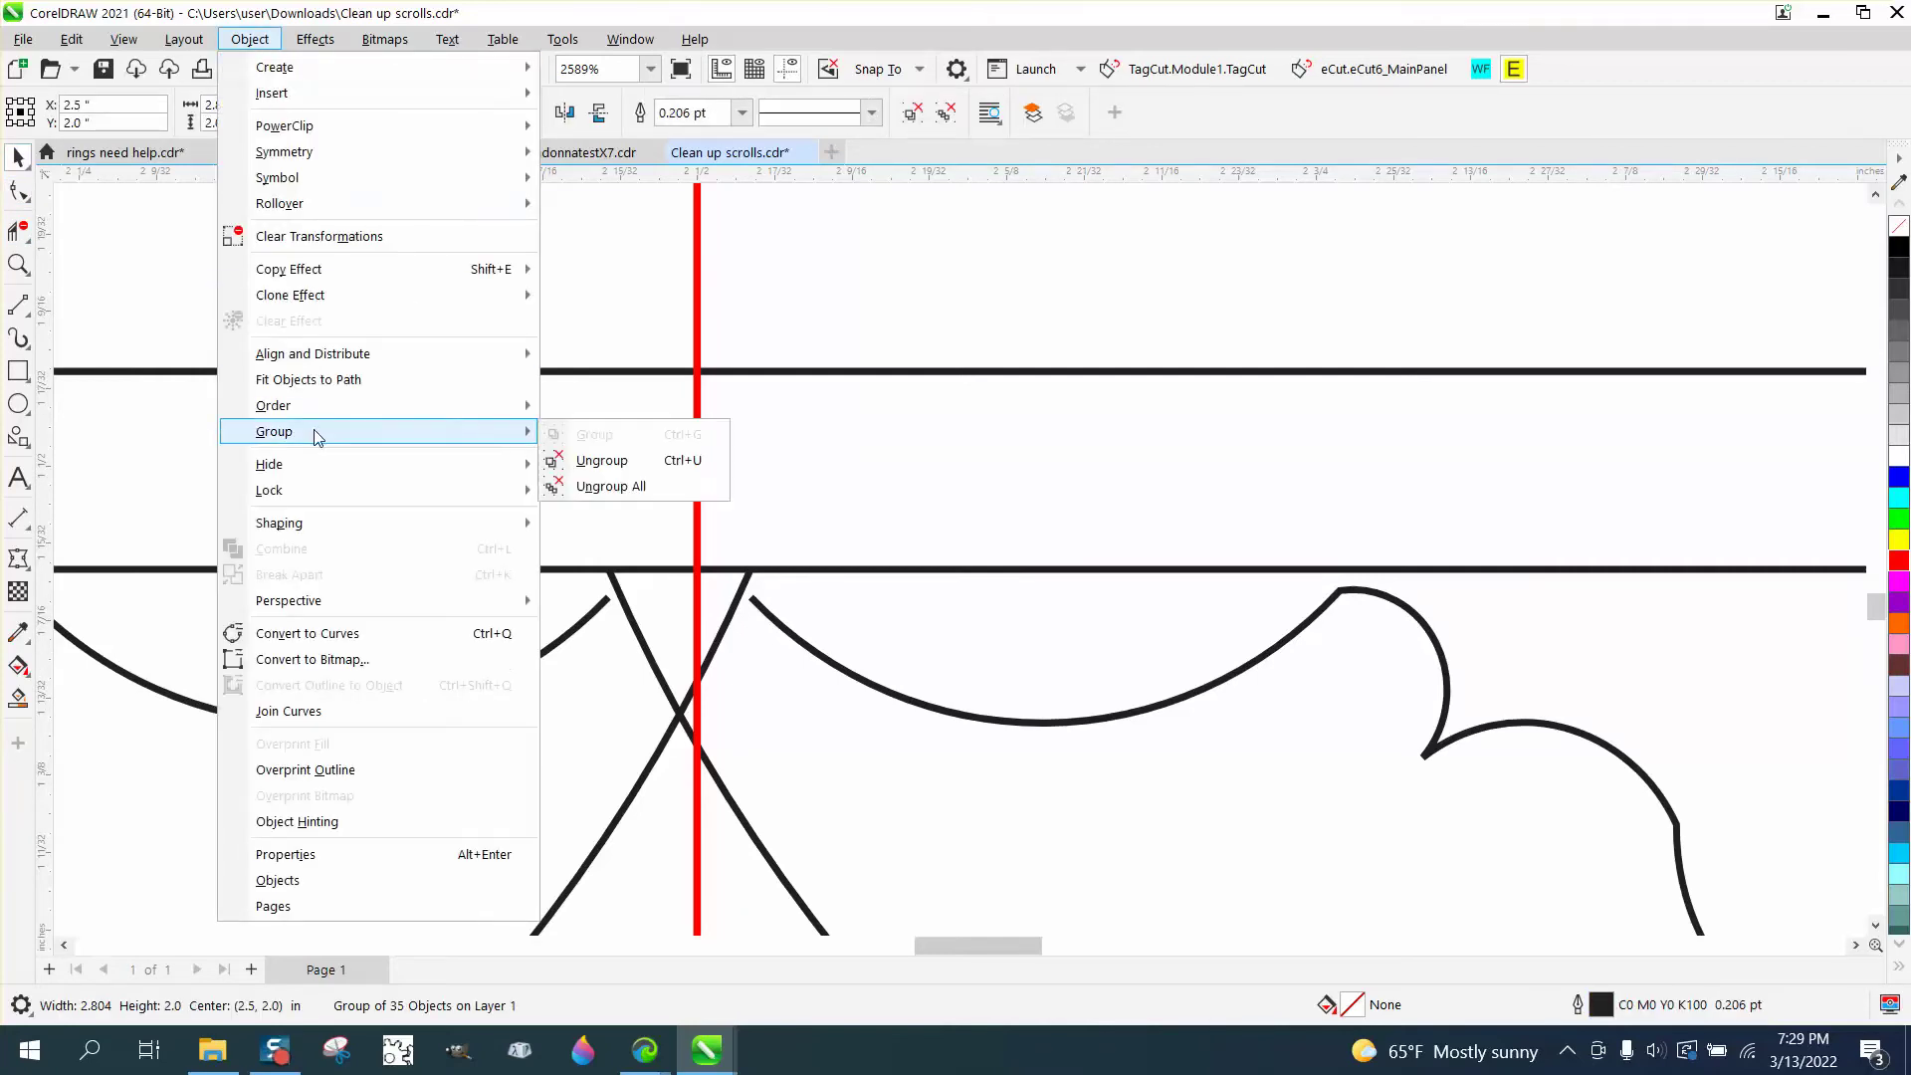
pyautogui.click(578, 460)
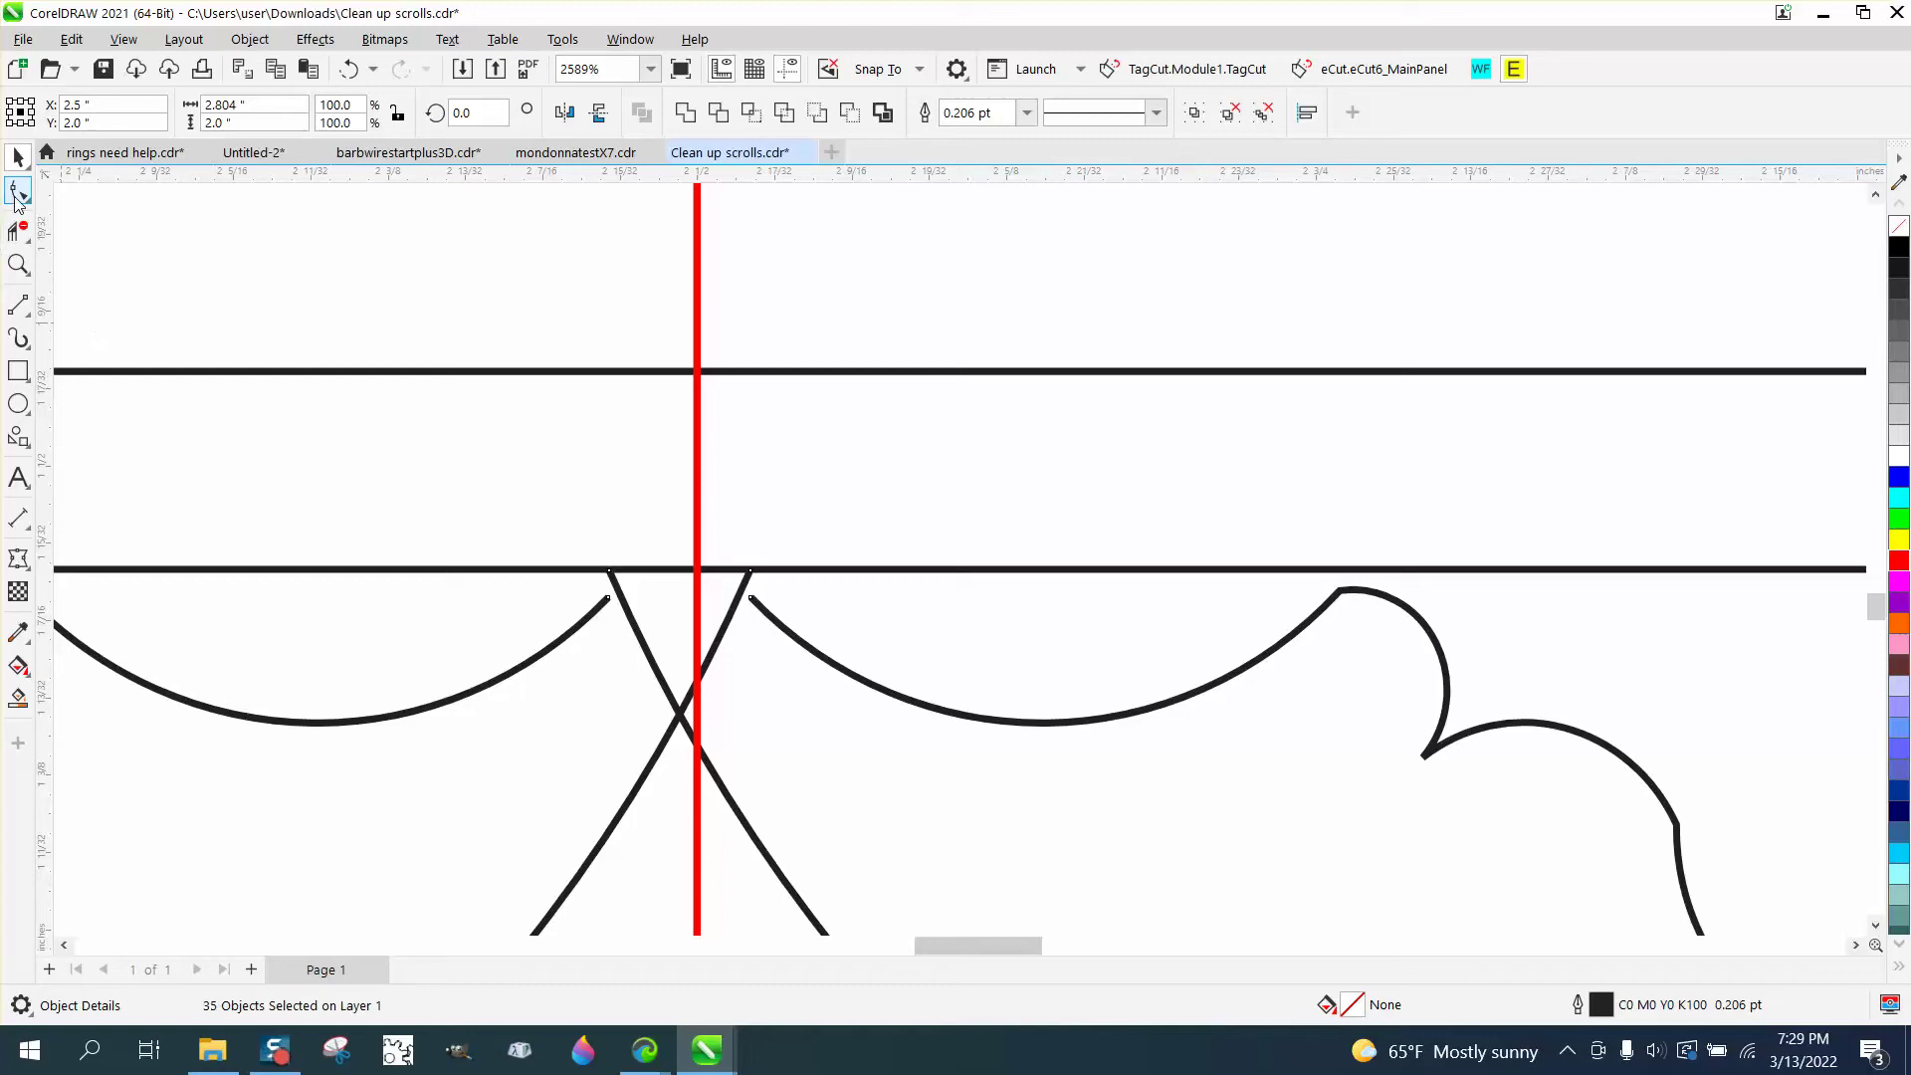
pyautogui.click(17, 190)
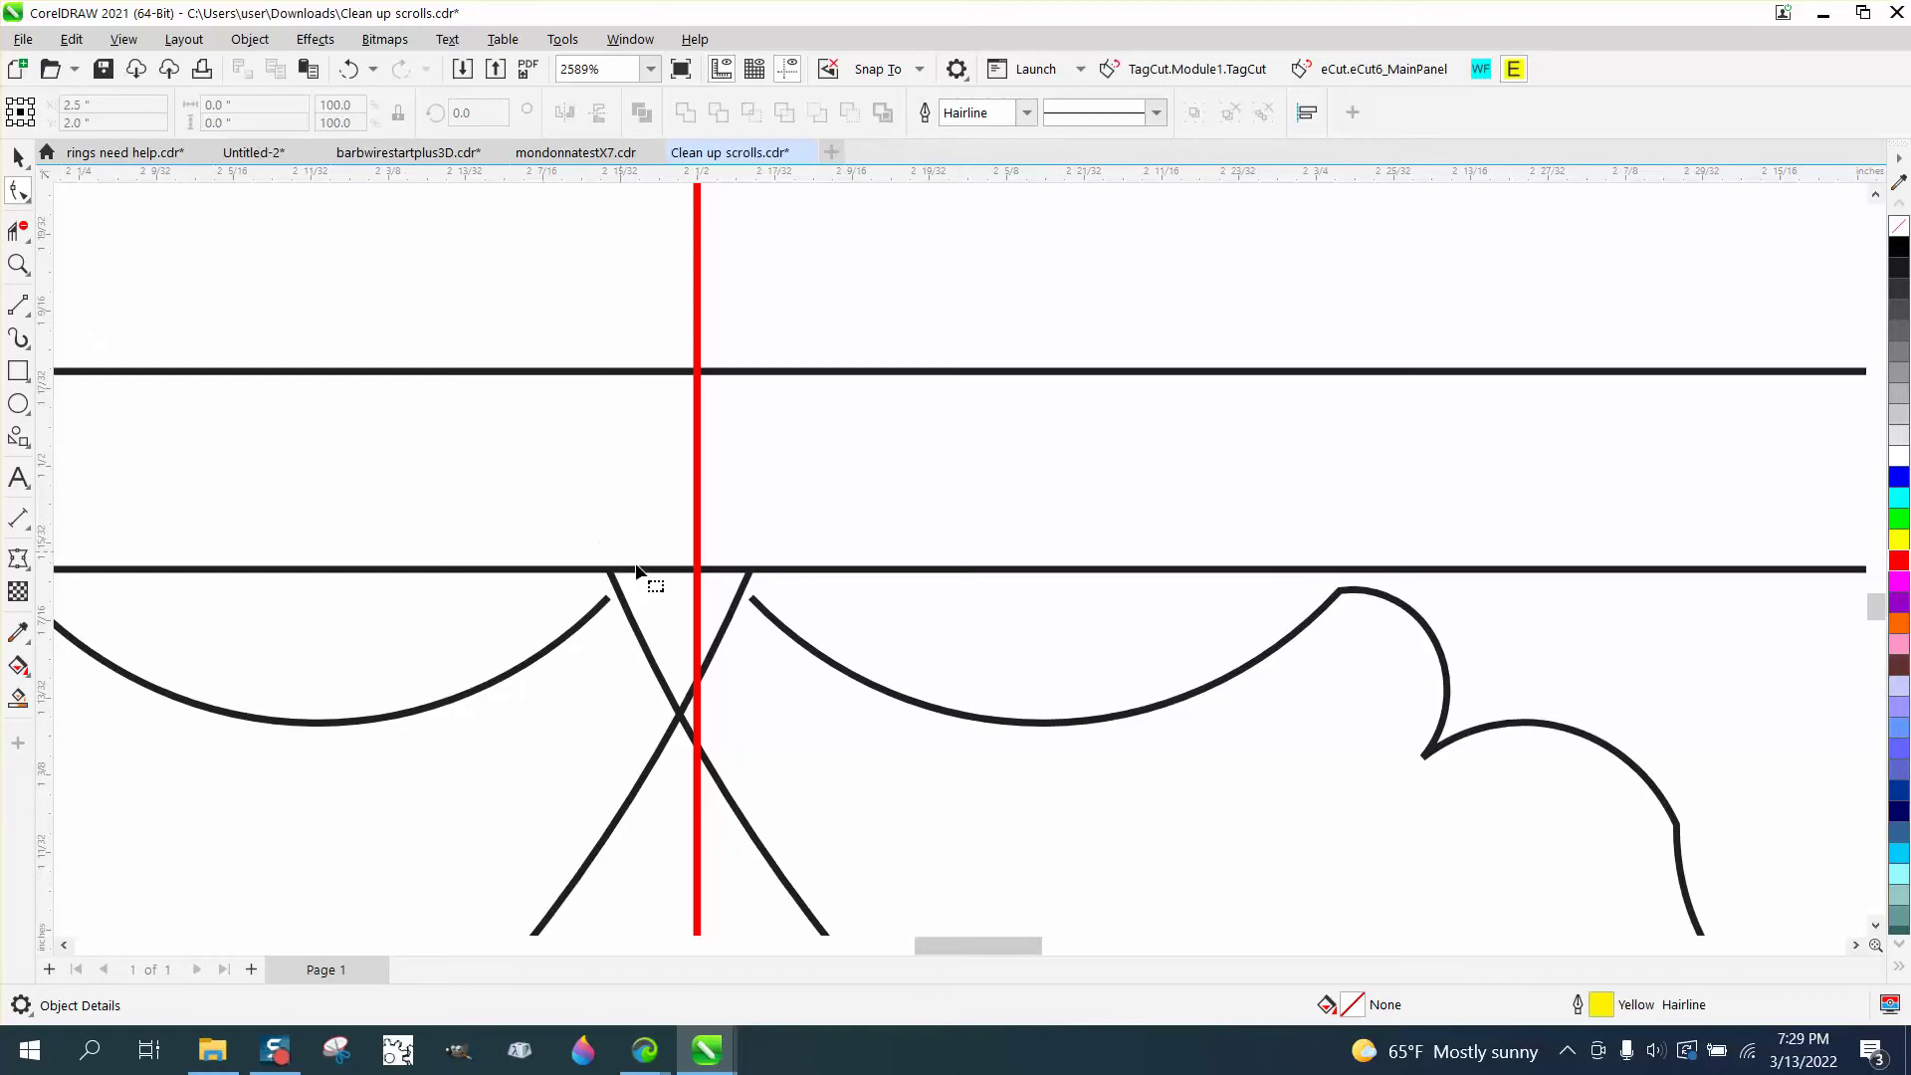
pyautogui.click(749, 576)
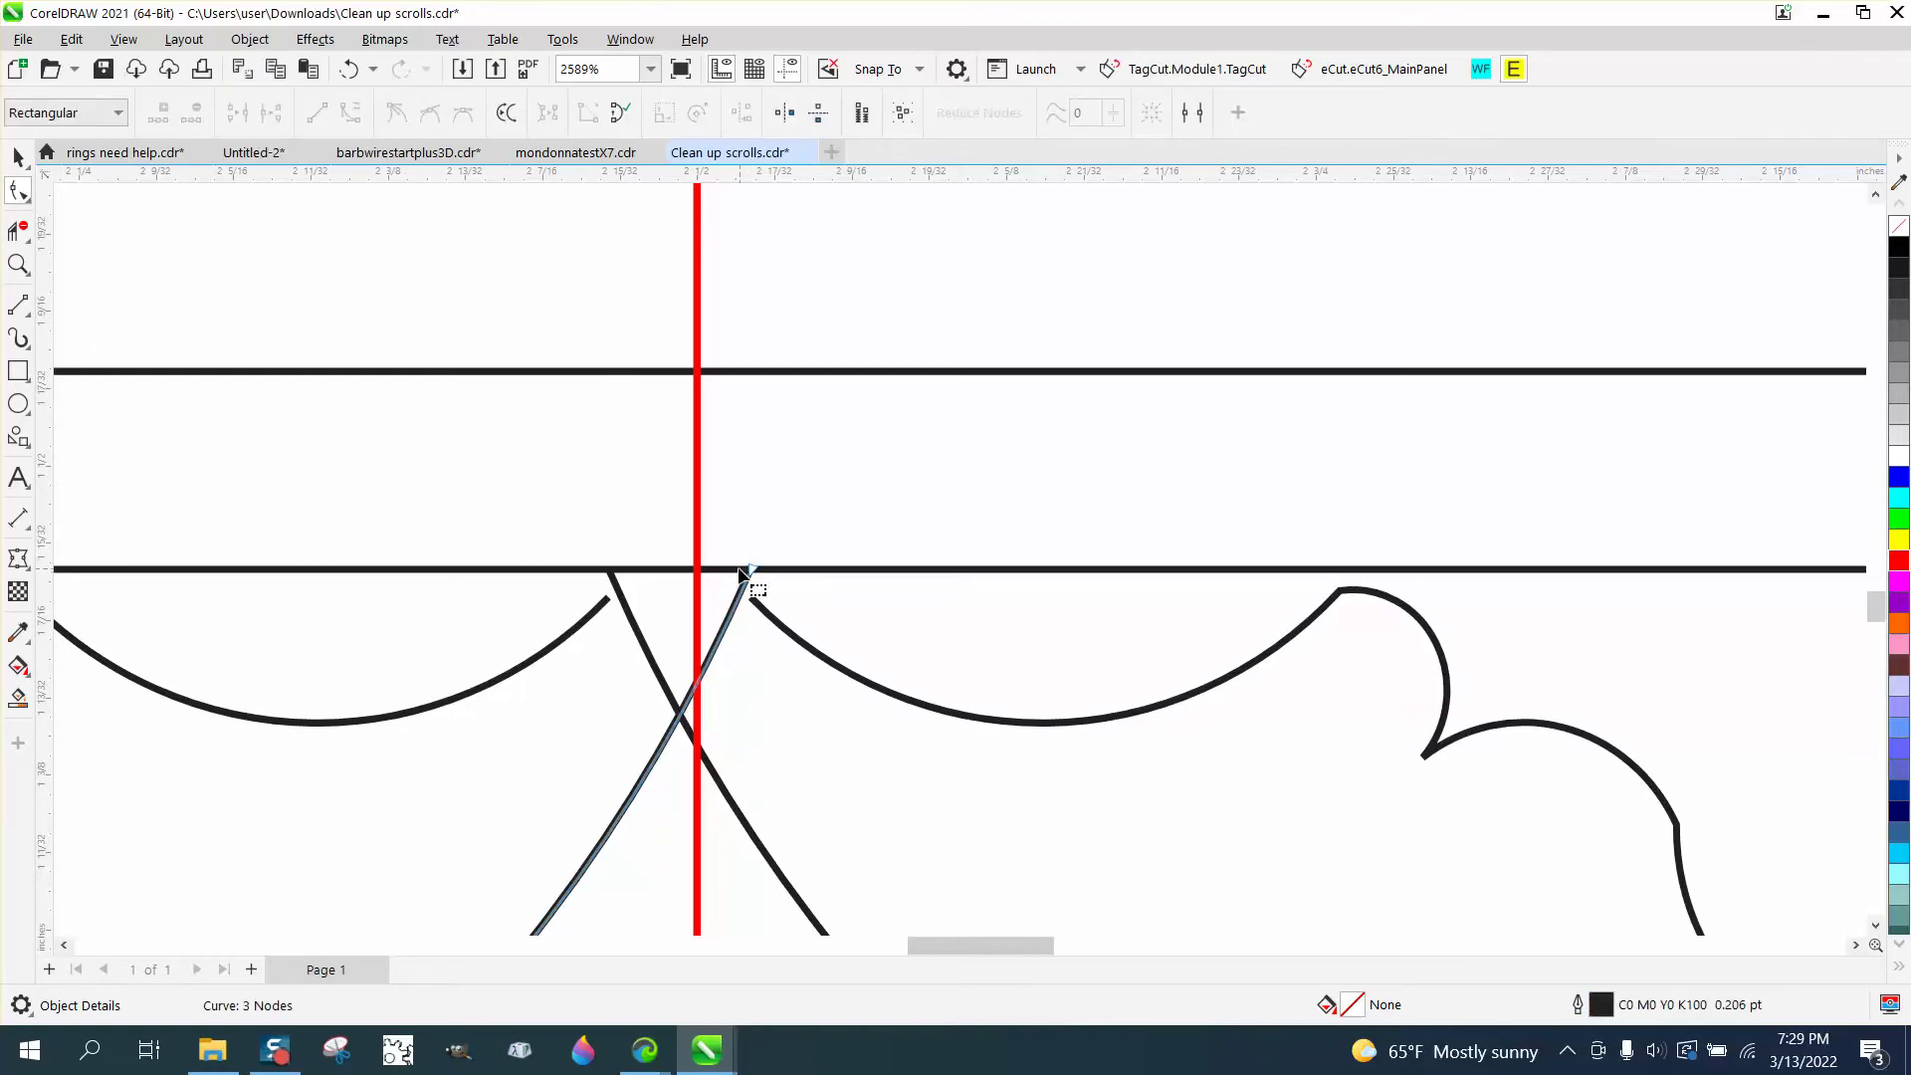
pyautogui.scroll(-2, 747, 574)
pyautogui.scroll(-5, 742, 571)
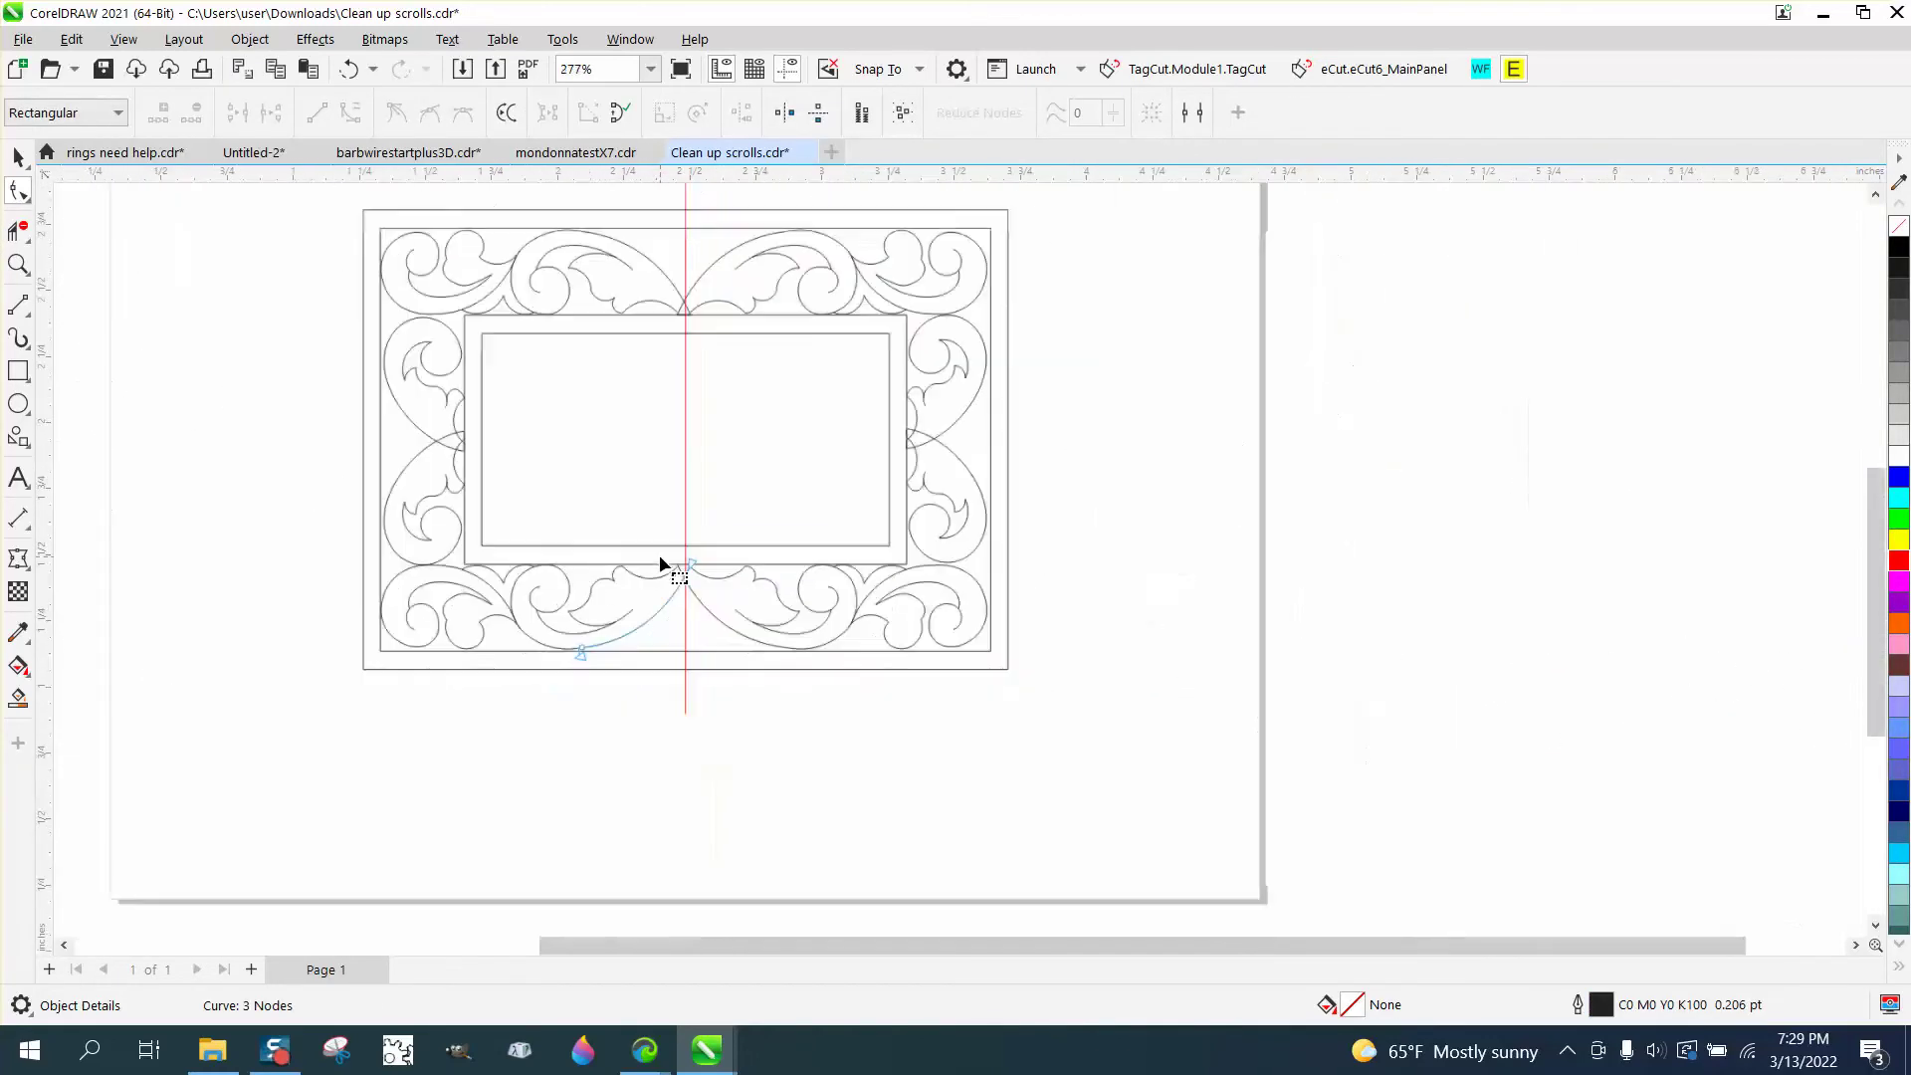
# Erase the frame's right half with the Eraser, then zoom in to check the cut at the guide.
pyautogui.click(18, 230)
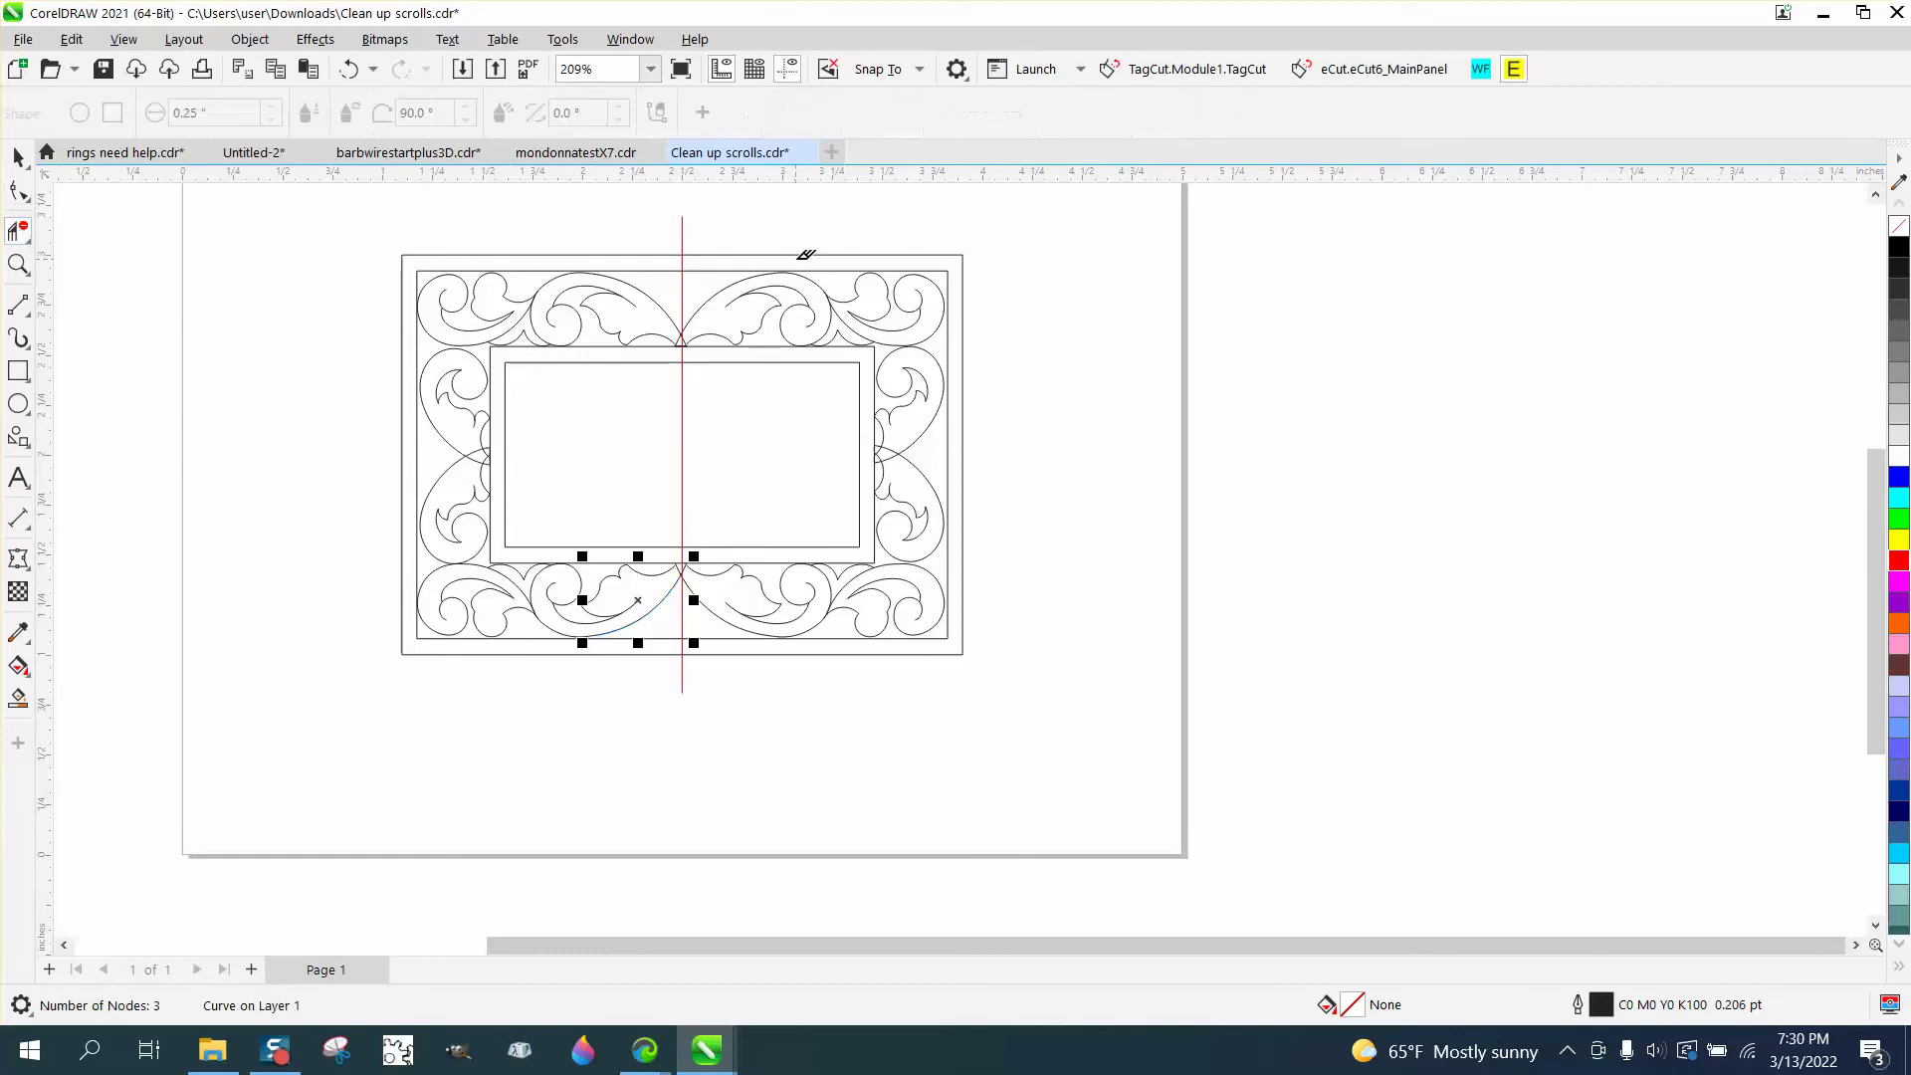
pyautogui.moveTo(708, 233)
pyautogui.mouseDown()
pyautogui.moveTo(759, 498)
pyautogui.moveTo(922, 652)
pyautogui.moveTo(1025, 689)
pyautogui.mouseUp()
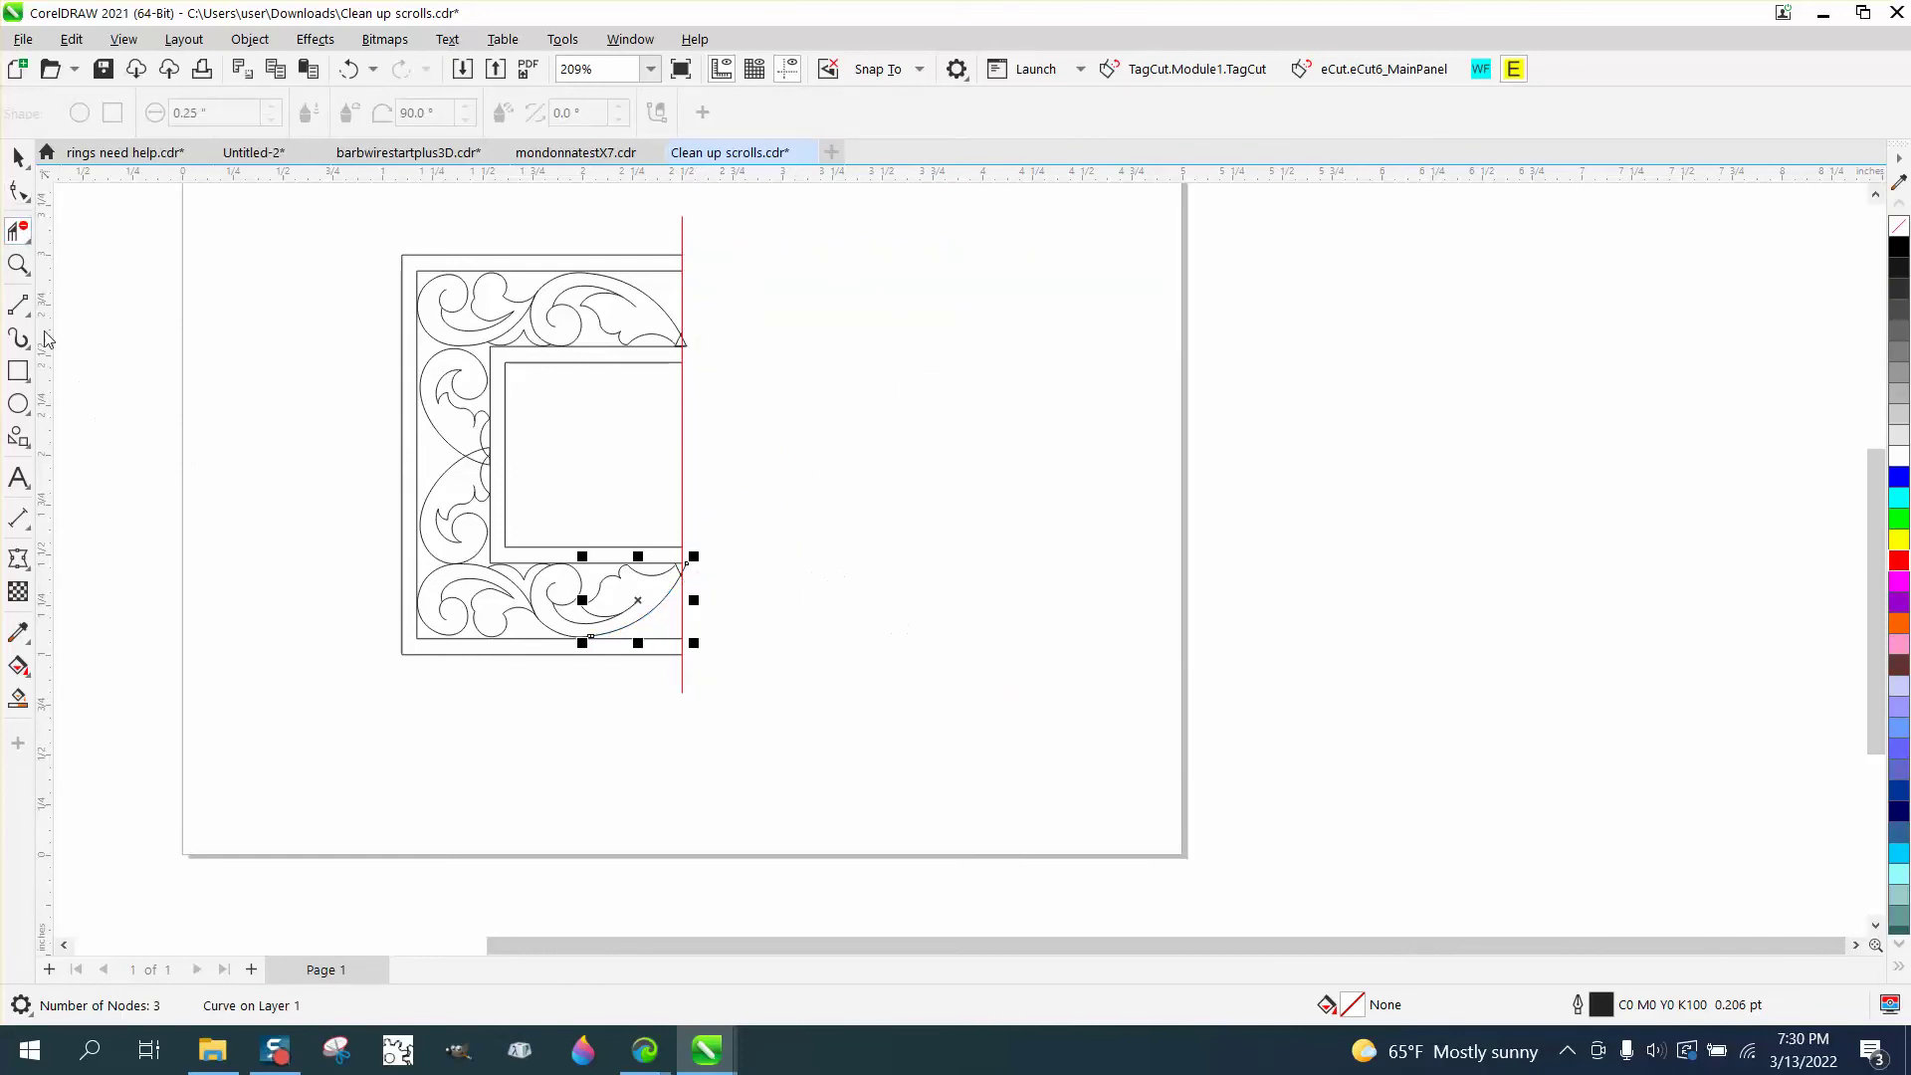
pyautogui.click(18, 264)
pyautogui.click(642, 560)
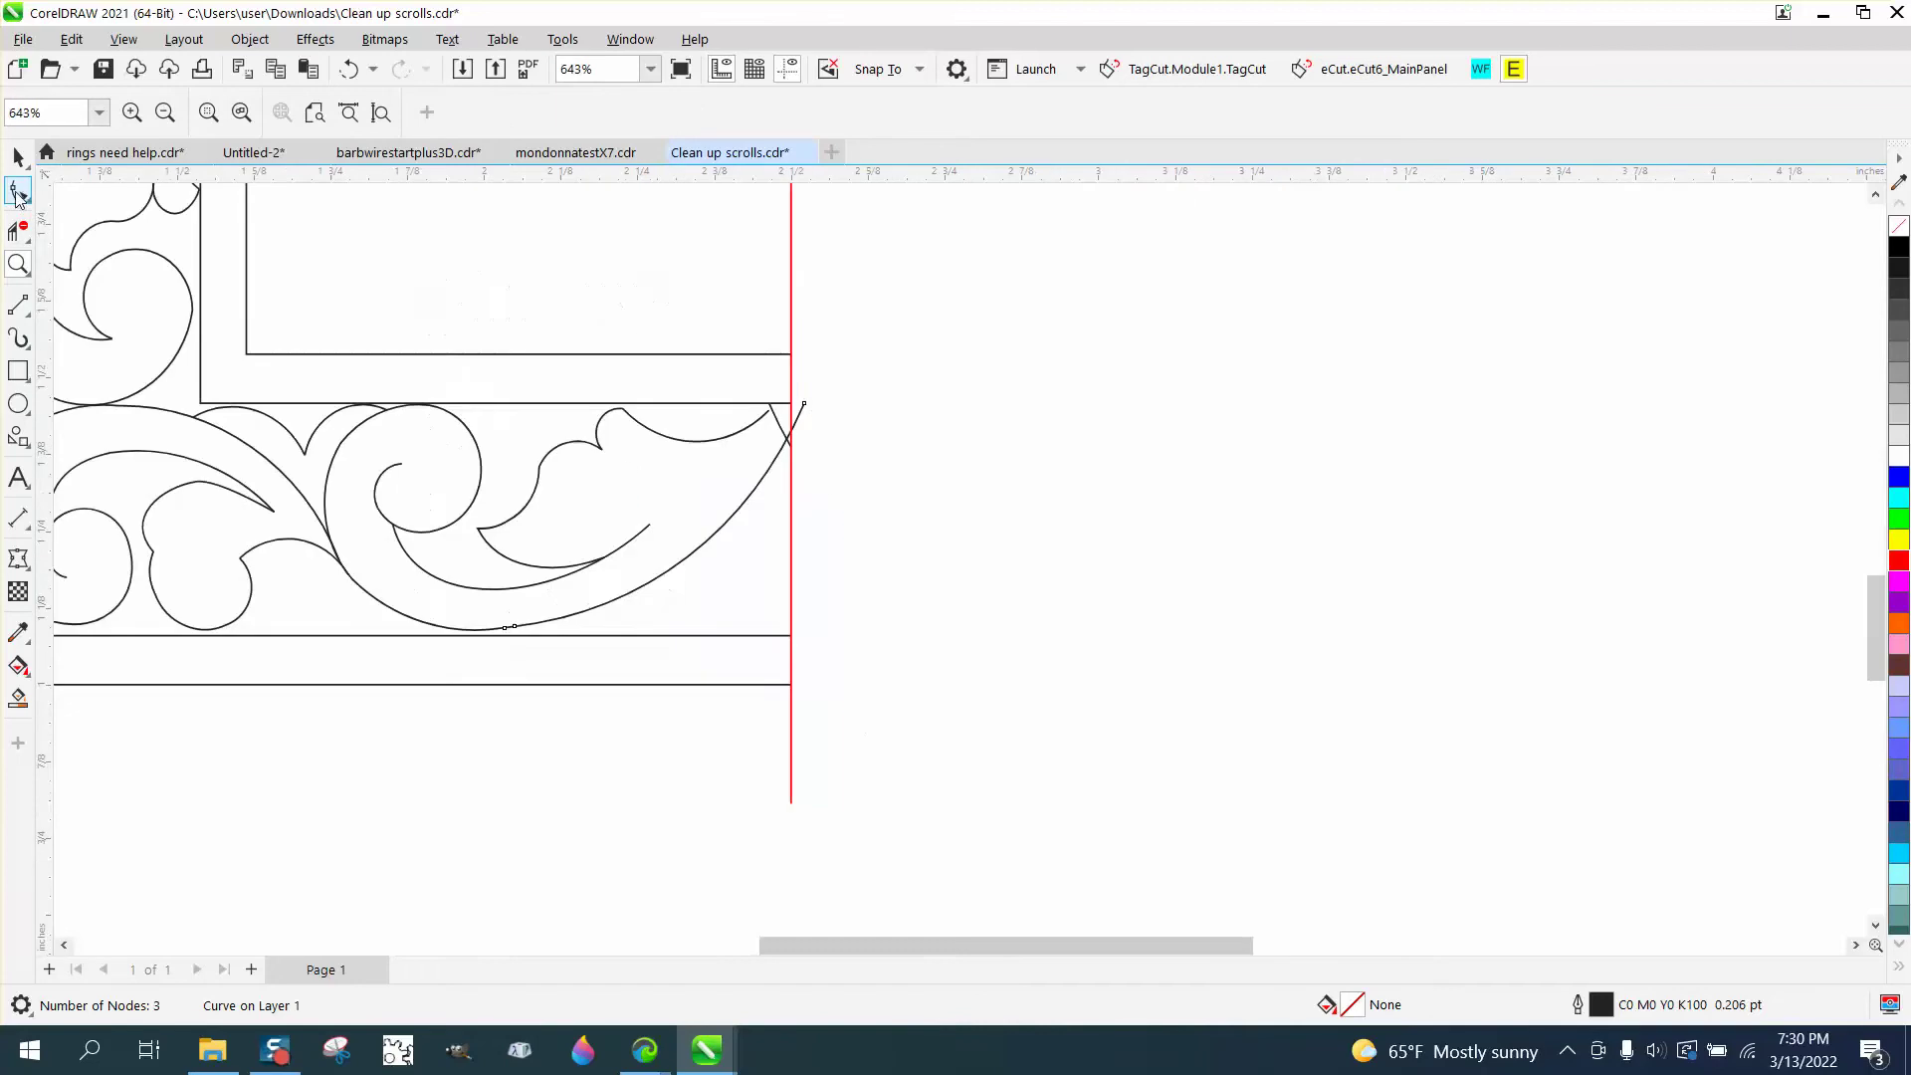
pyautogui.click(17, 190)
pyautogui.click(18, 231)
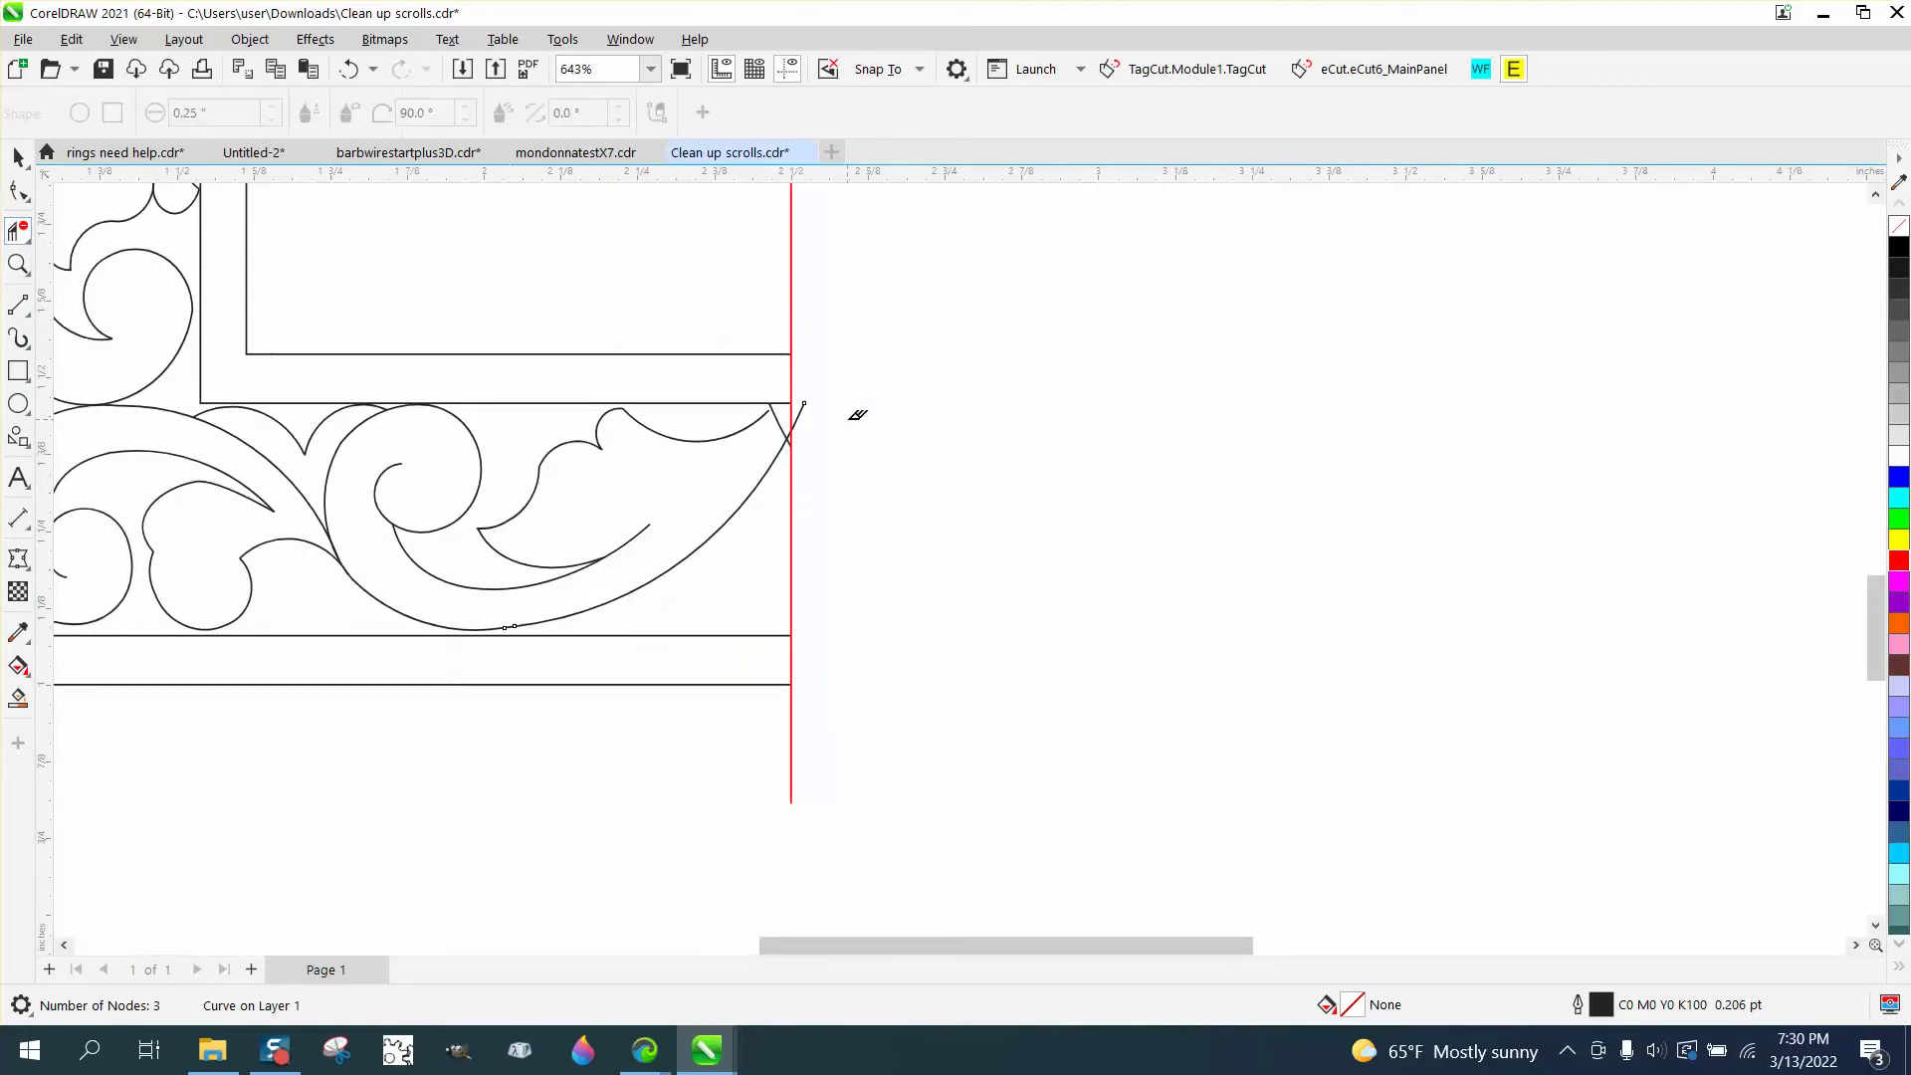
pyautogui.scroll(-2, 669, 573)
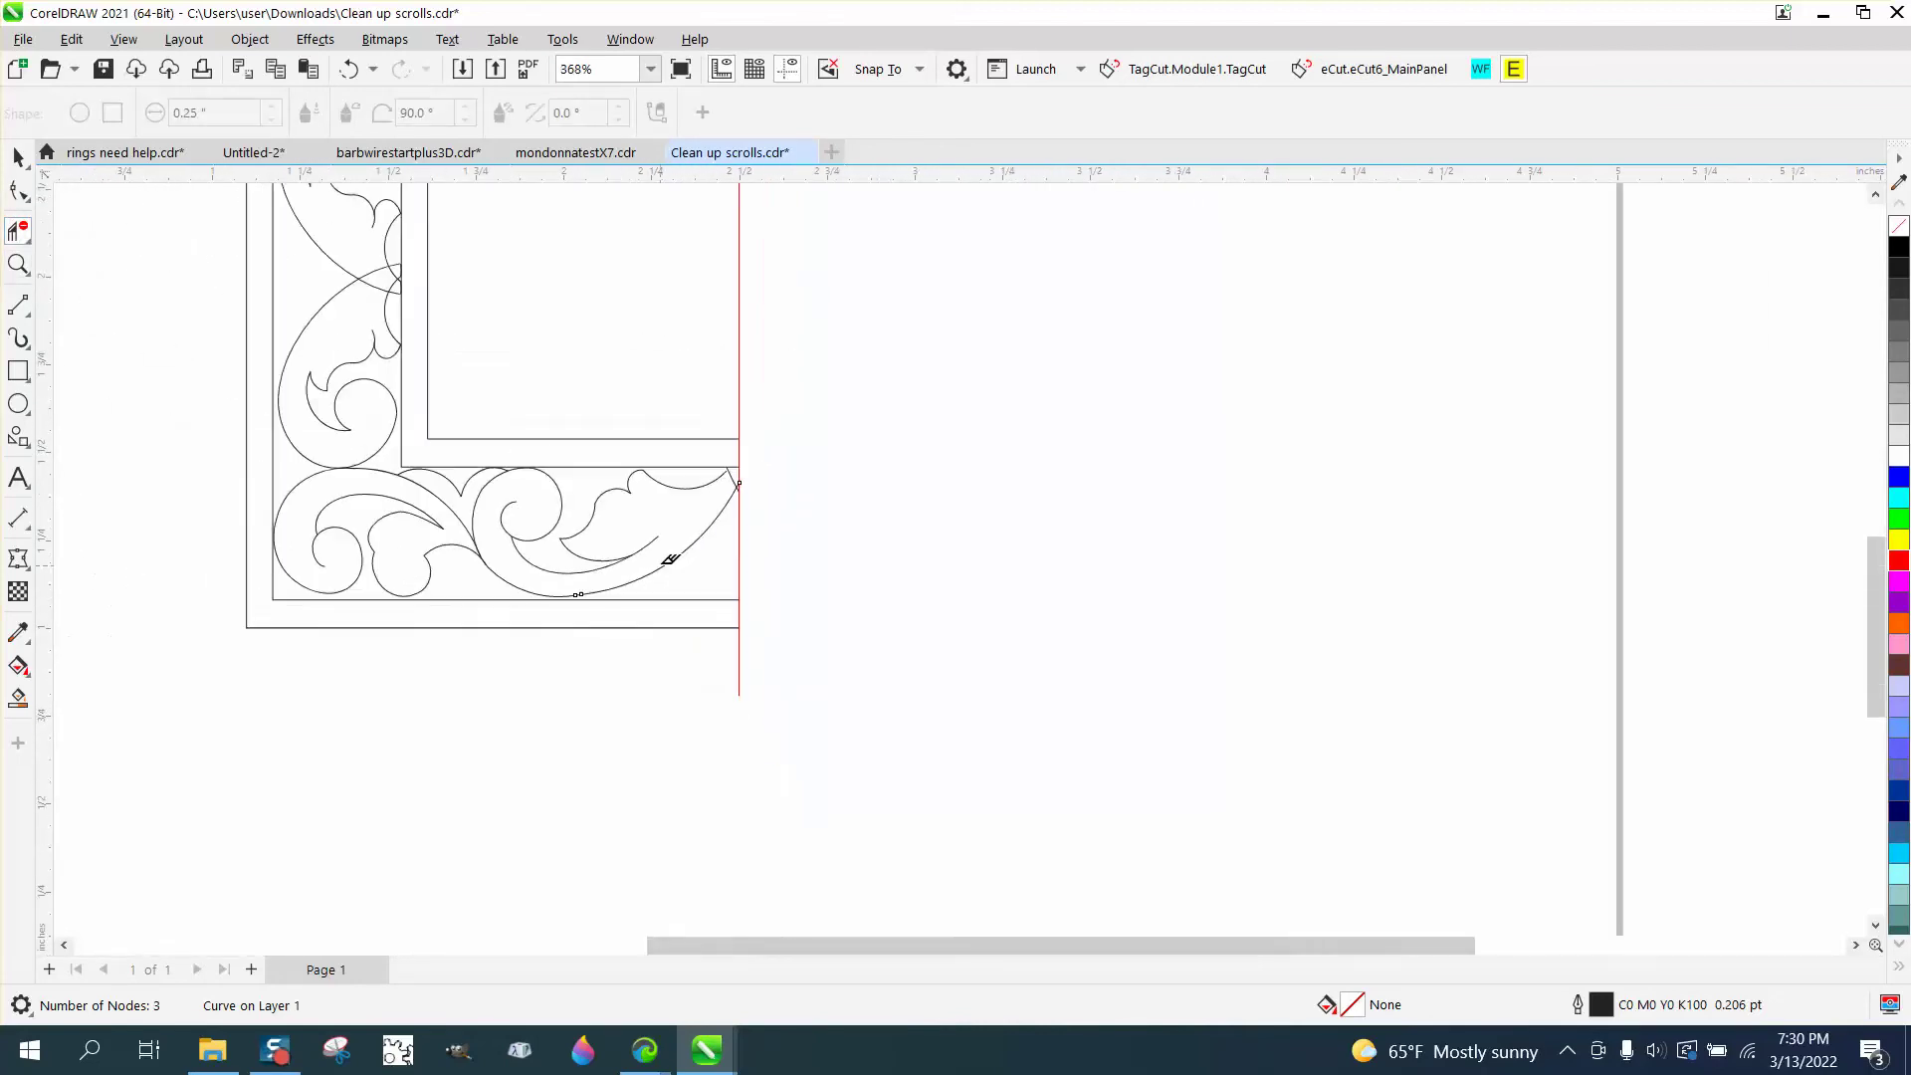
pyautogui.scroll(-2, 834, 529)
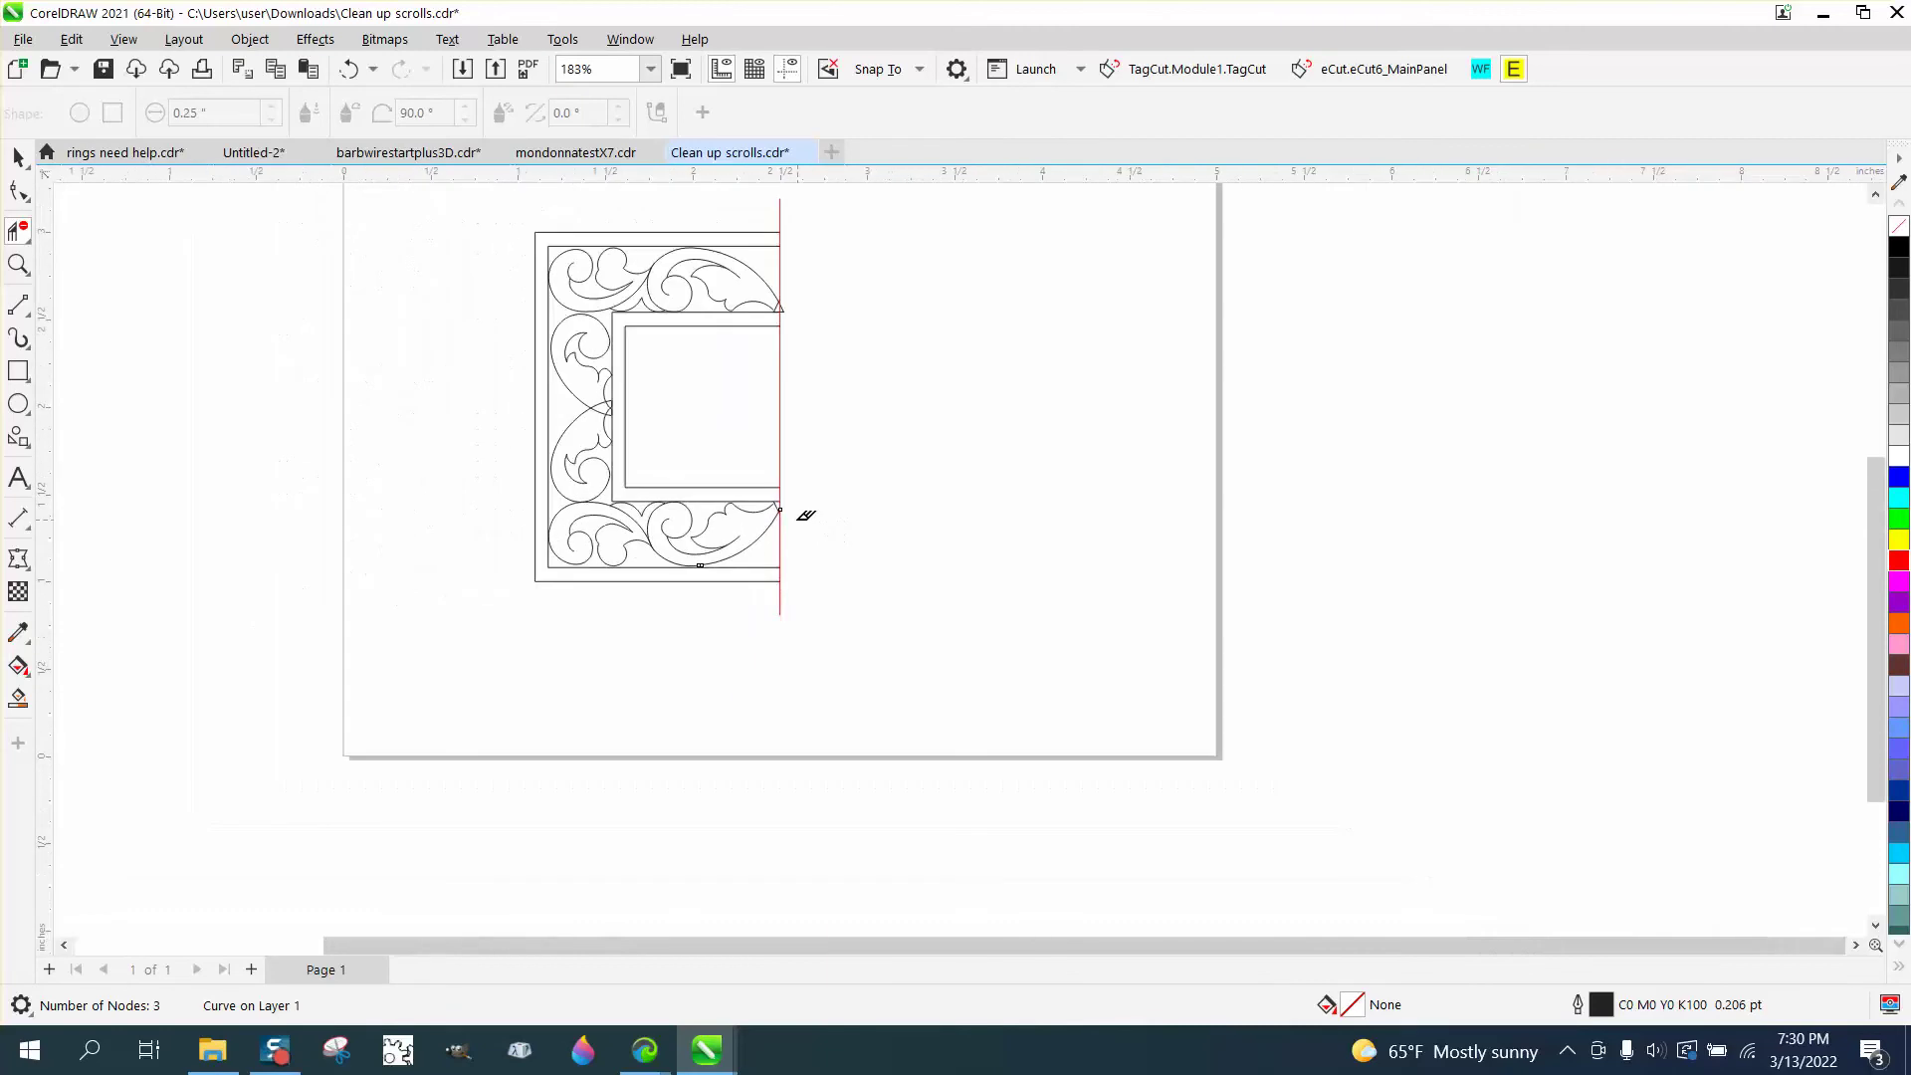
pyautogui.click(18, 263)
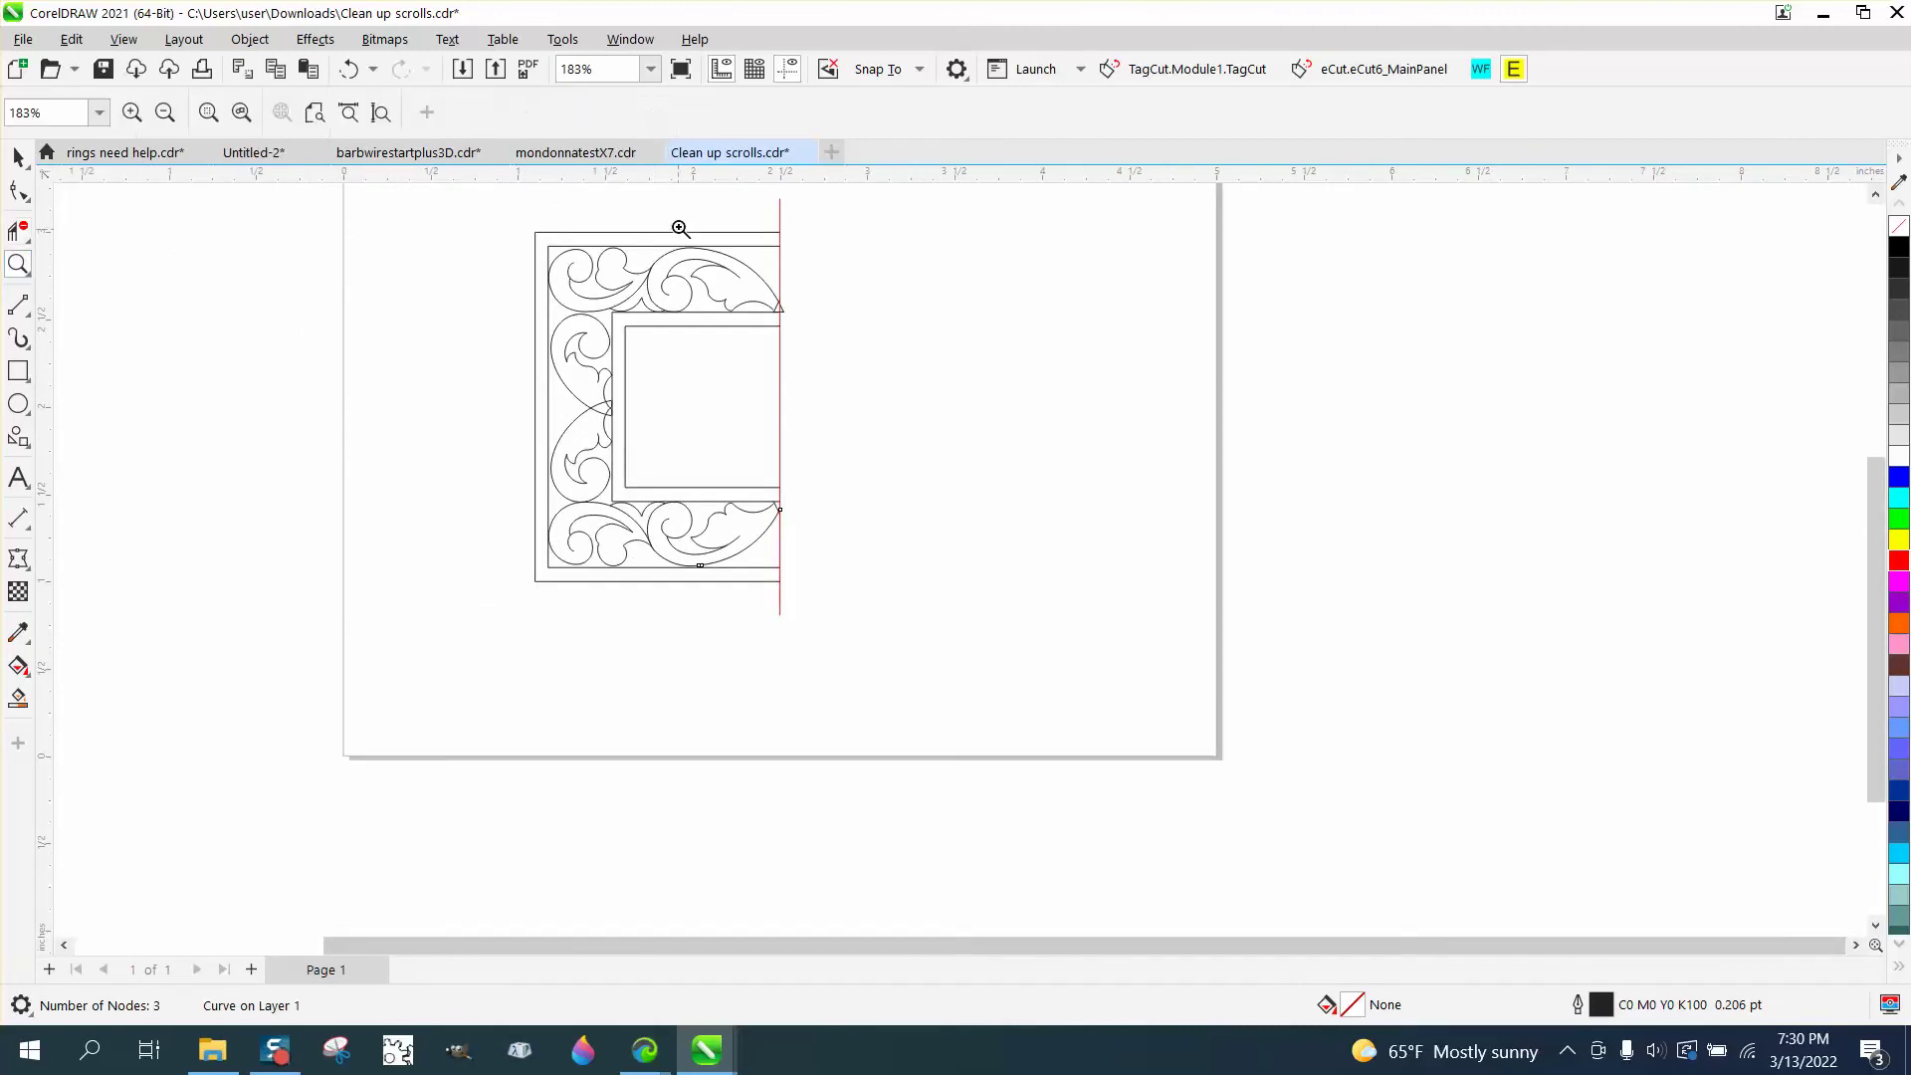
# Zoom in at the red guide and Ungroup All on the 17-line border artwork.
pyautogui.moveTo(680, 229); pyautogui.dragTo(853, 357)
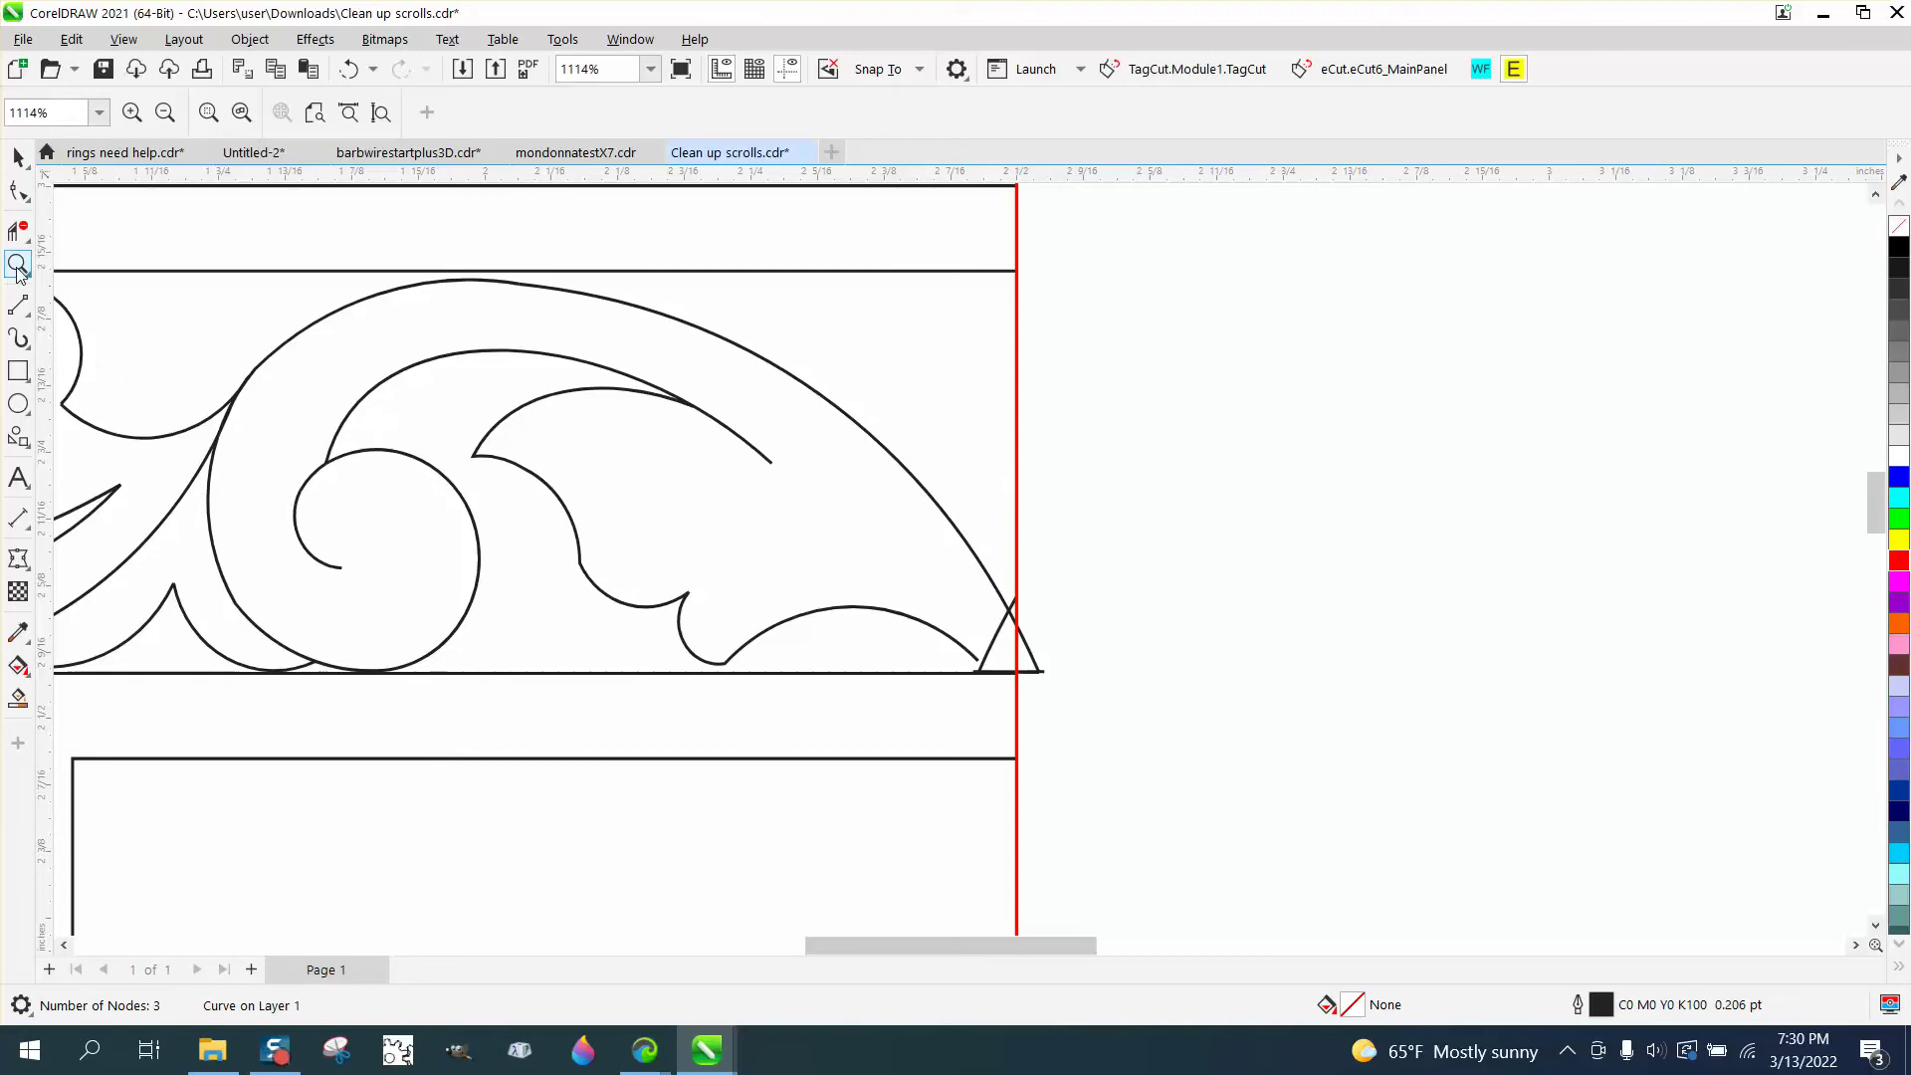
pyautogui.moveTo(854, 530); pyautogui.dragTo(1200, 749)
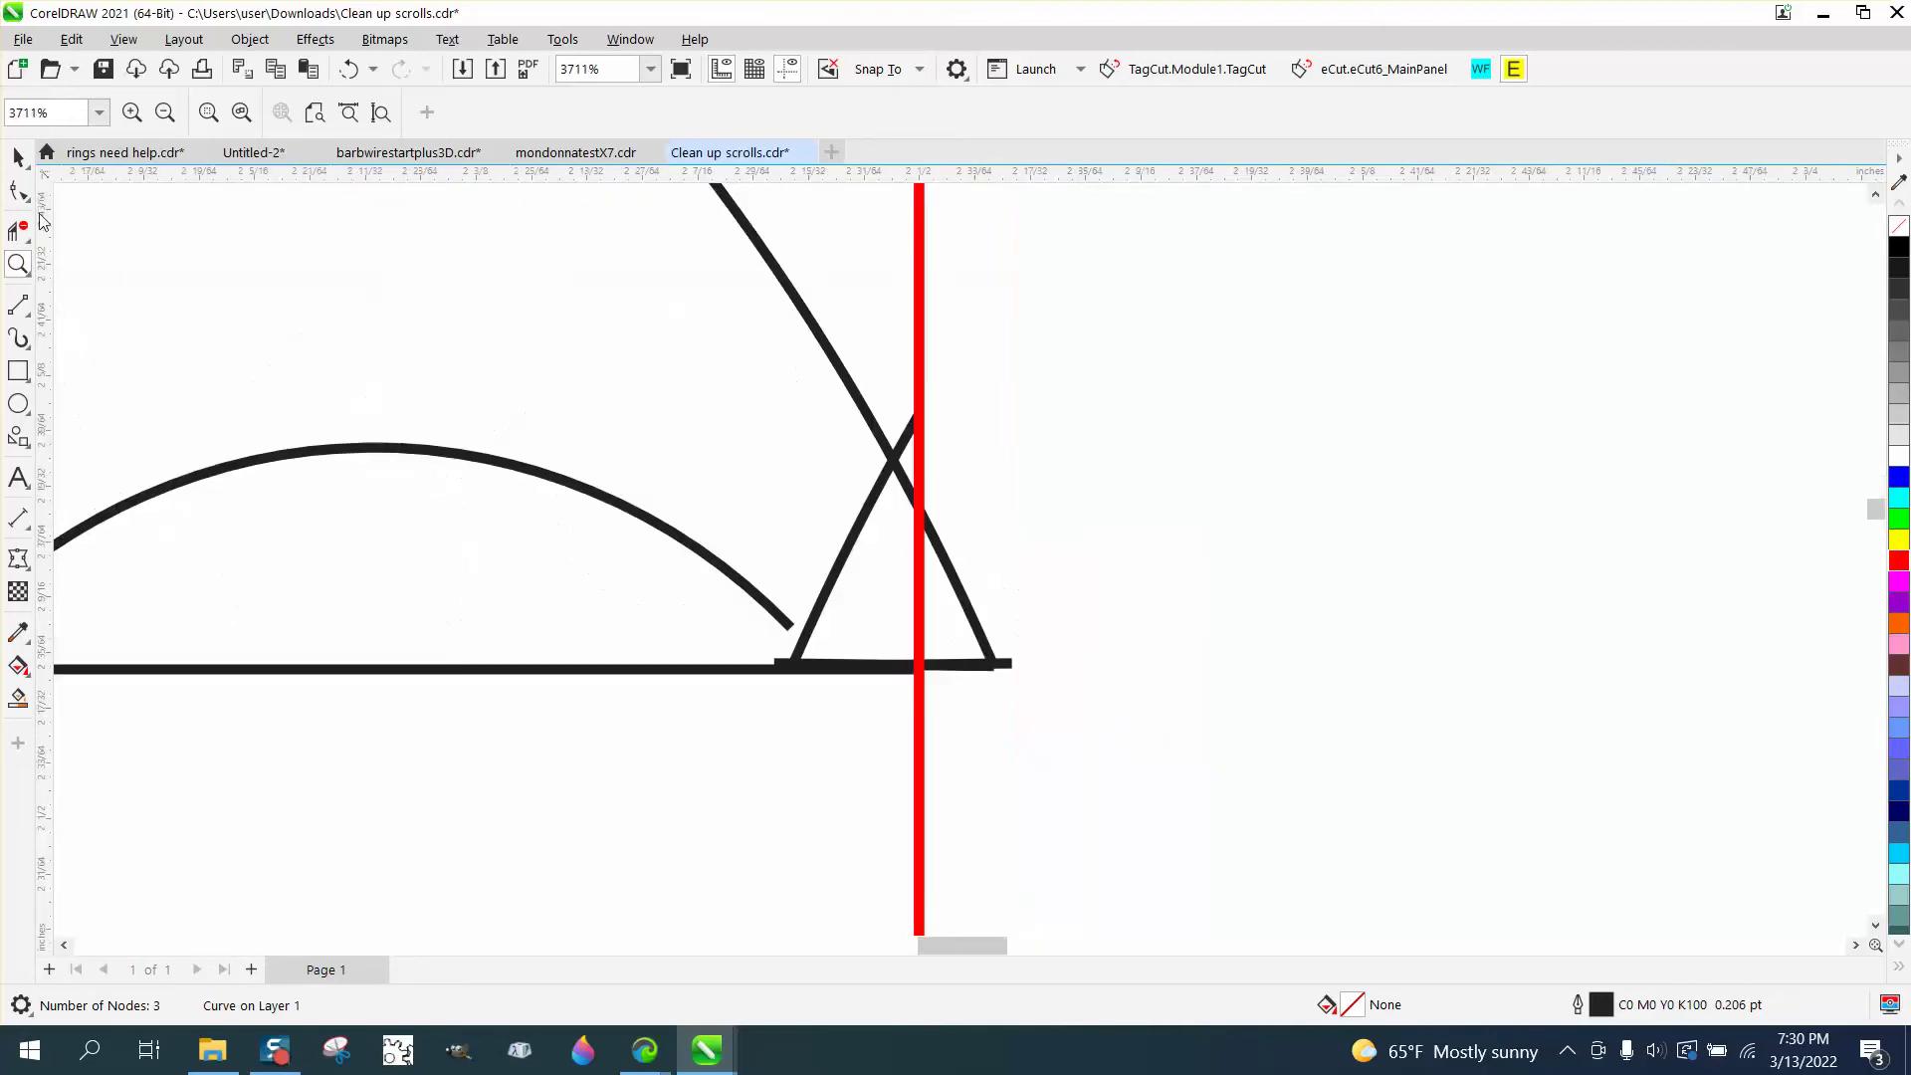
pyautogui.press('F10')
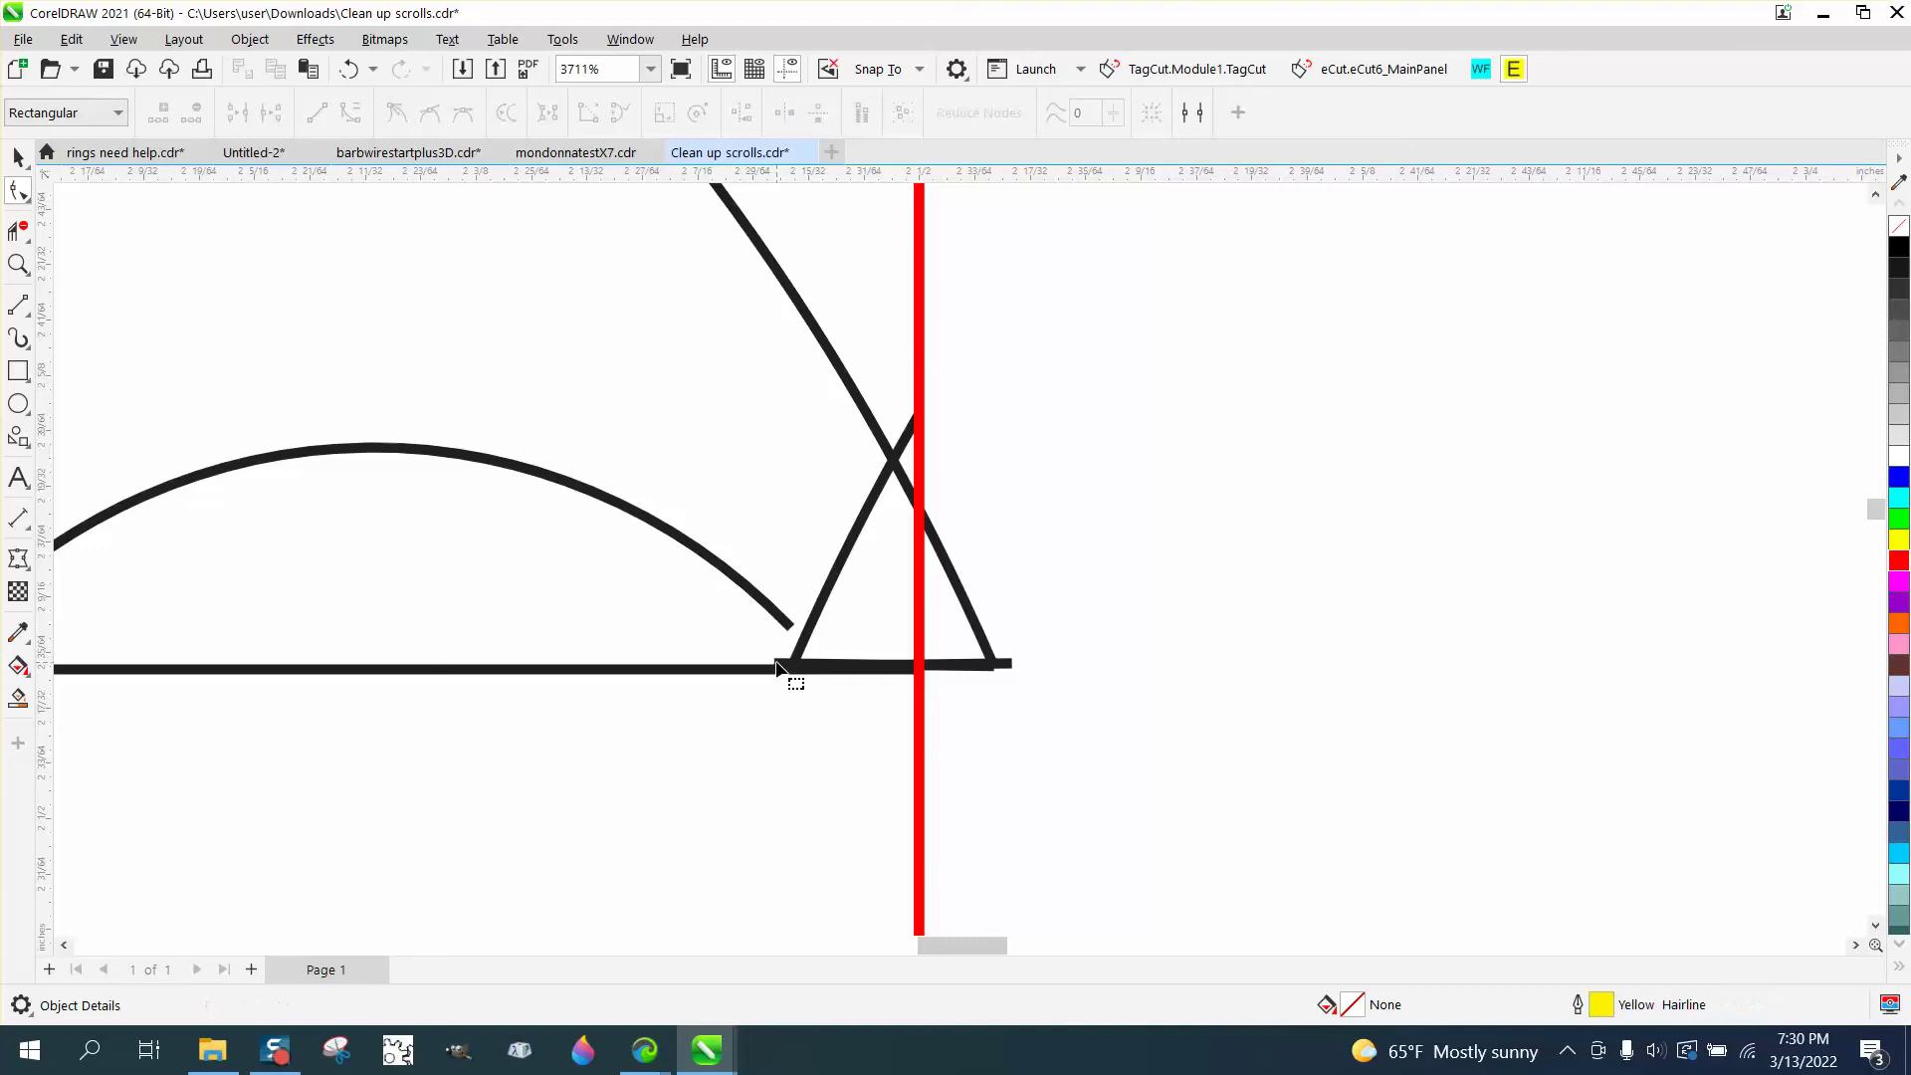
pyautogui.click(777, 667)
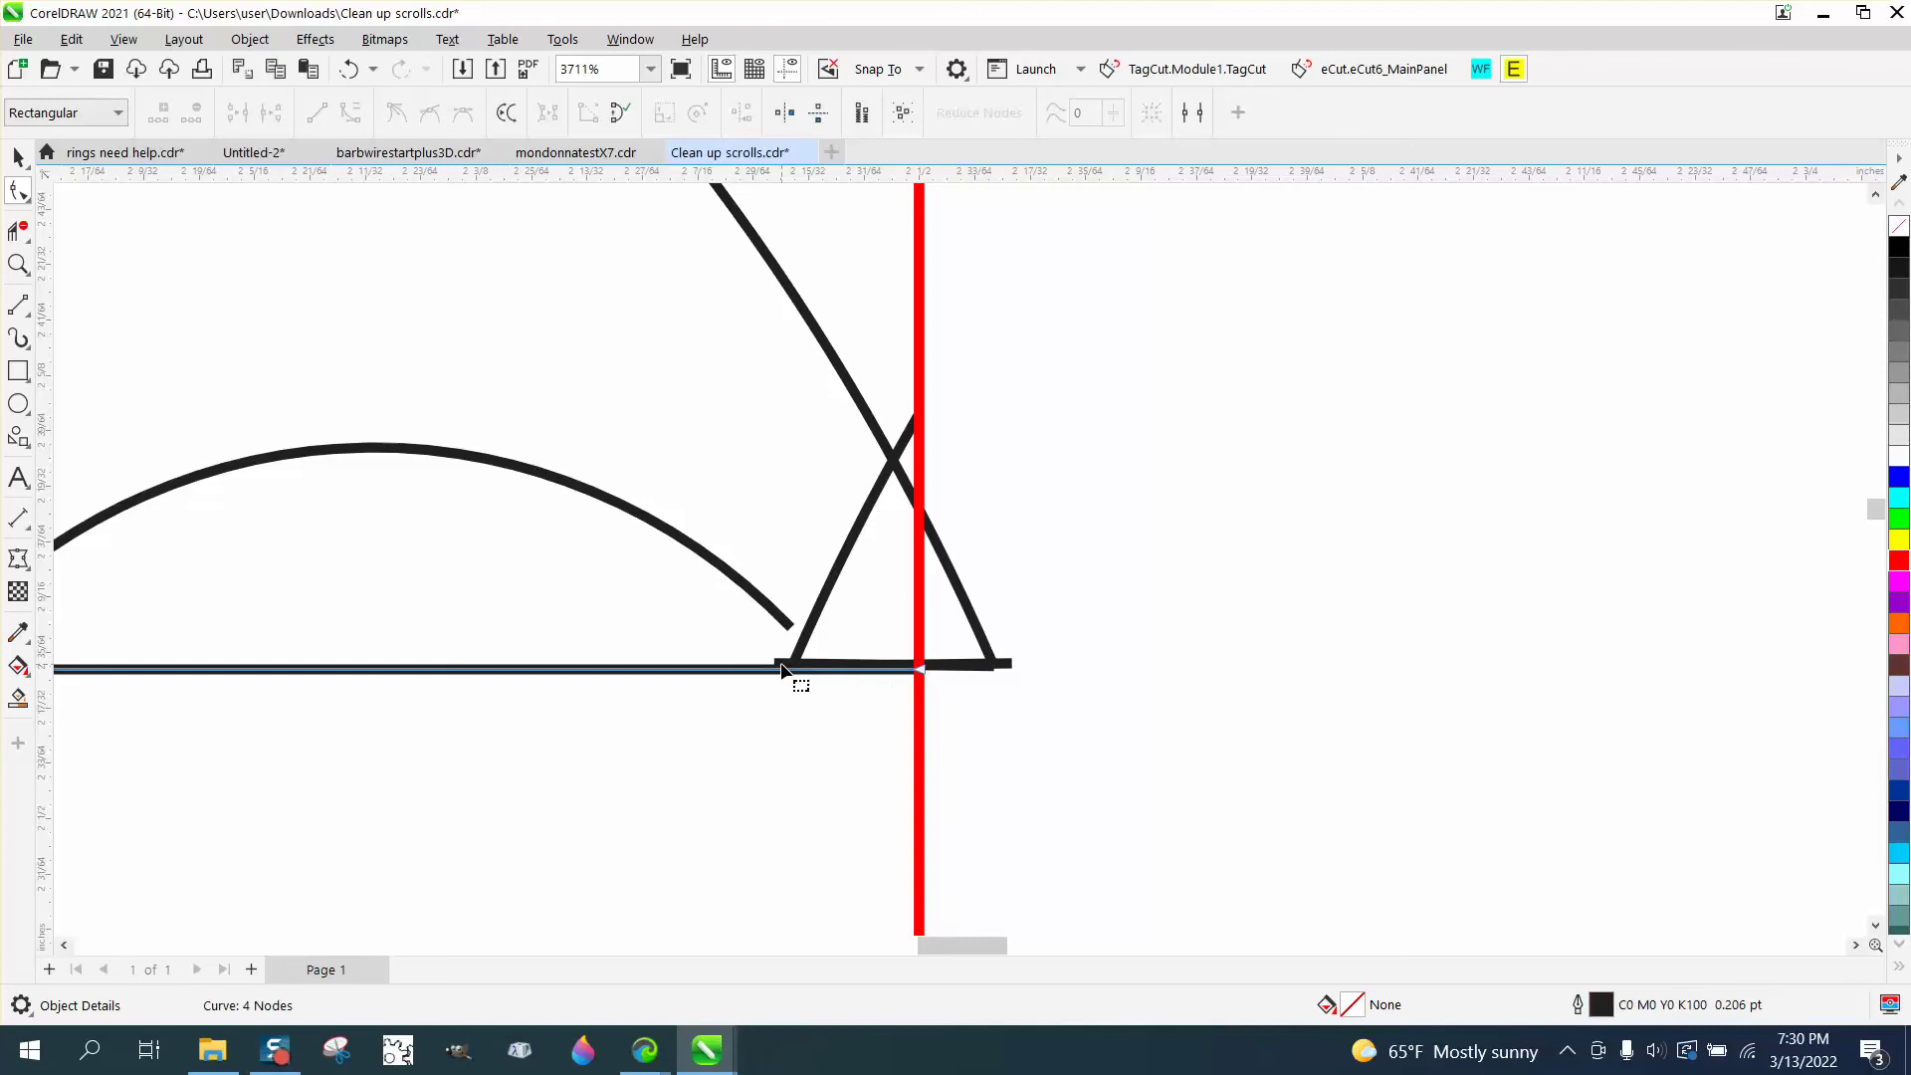
pyautogui.click(1011, 672)
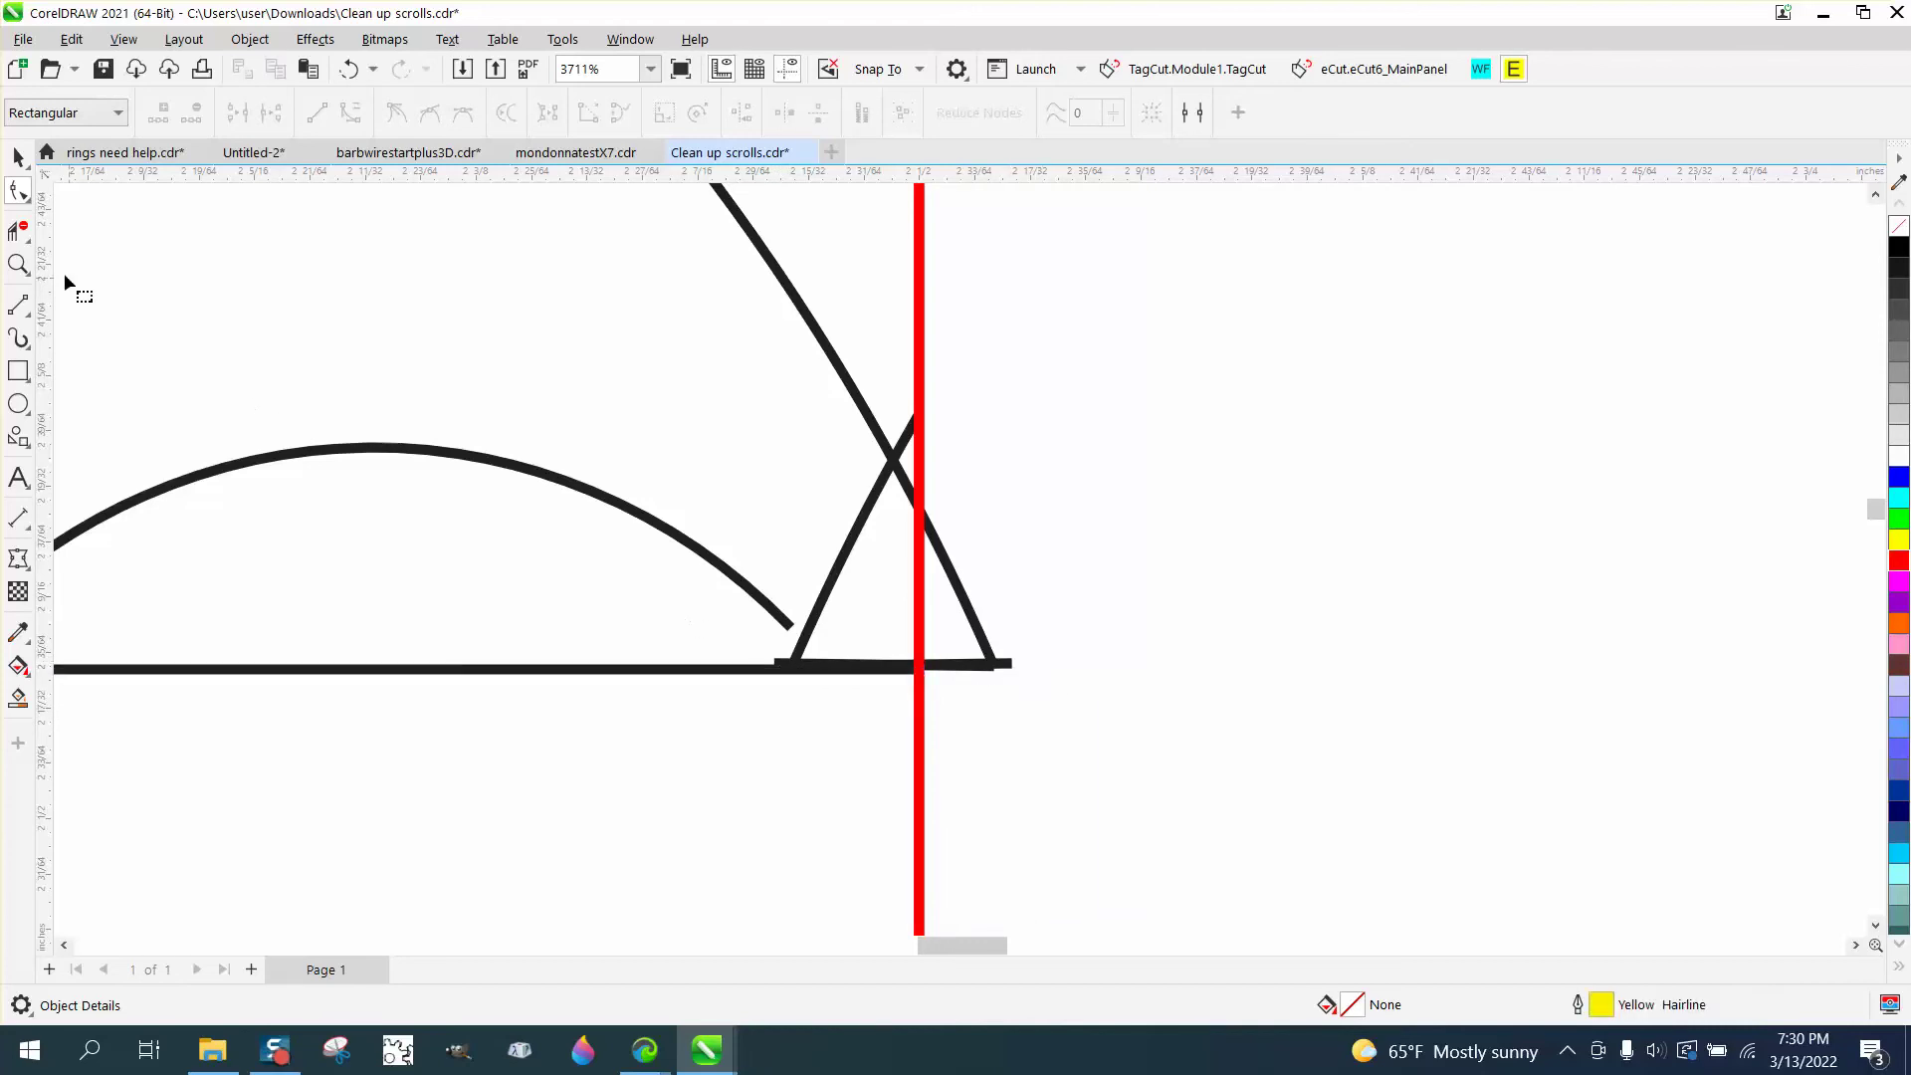
pyautogui.click(18, 157)
pyautogui.click(988, 667)
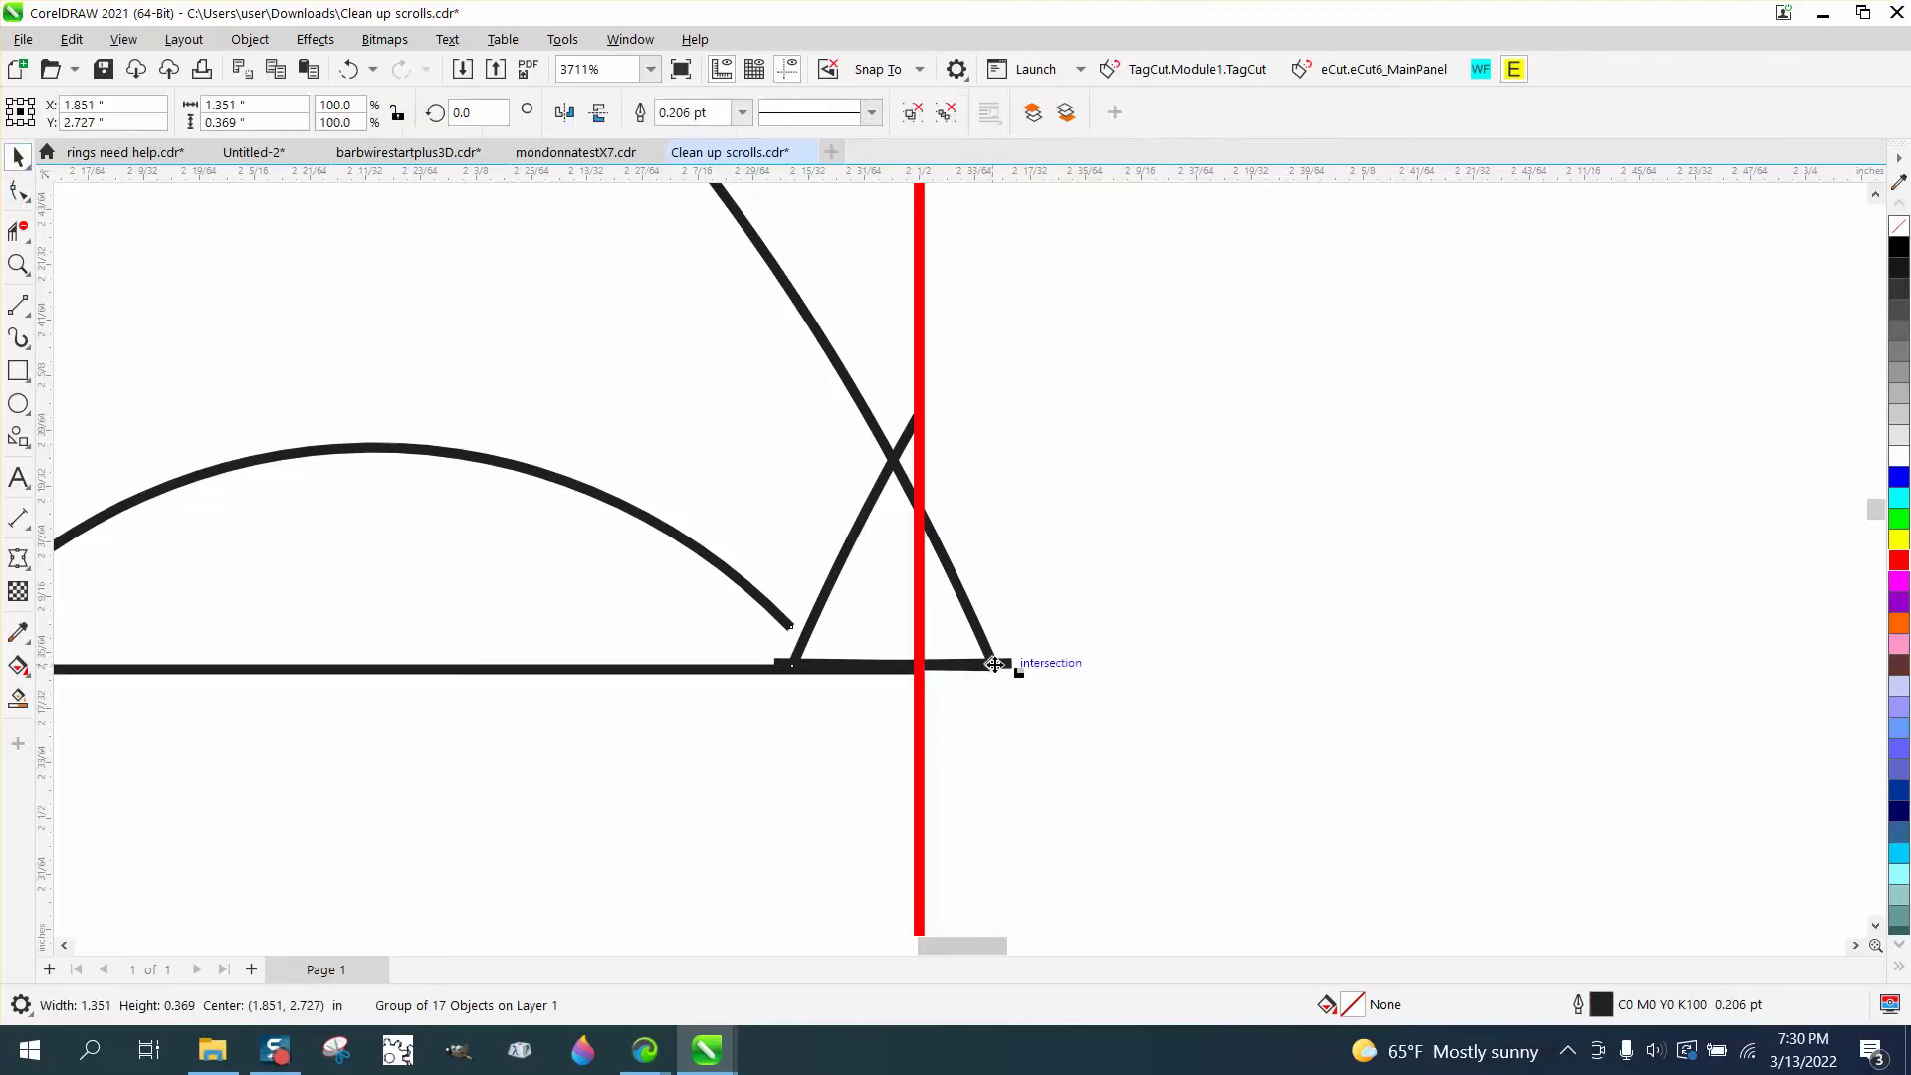
pyautogui.click(249, 39)
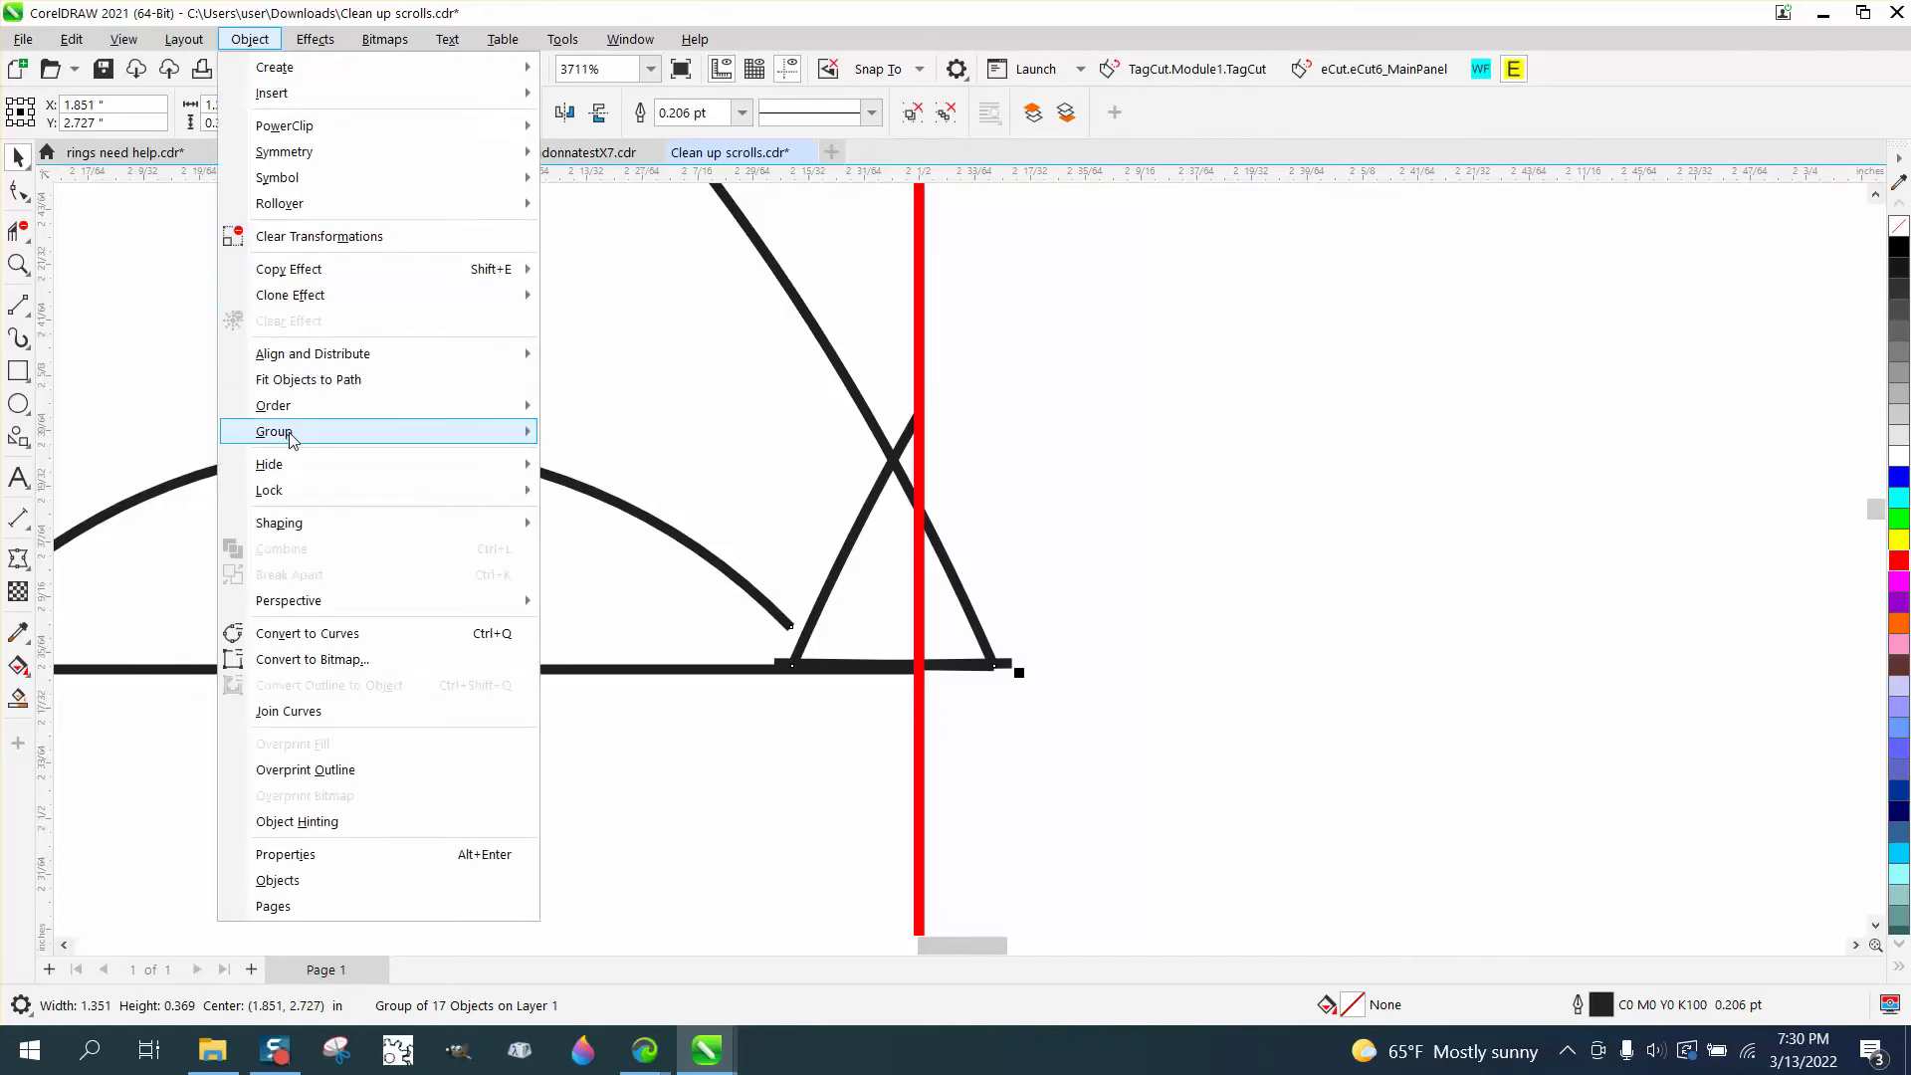
pyautogui.click(348, 356)
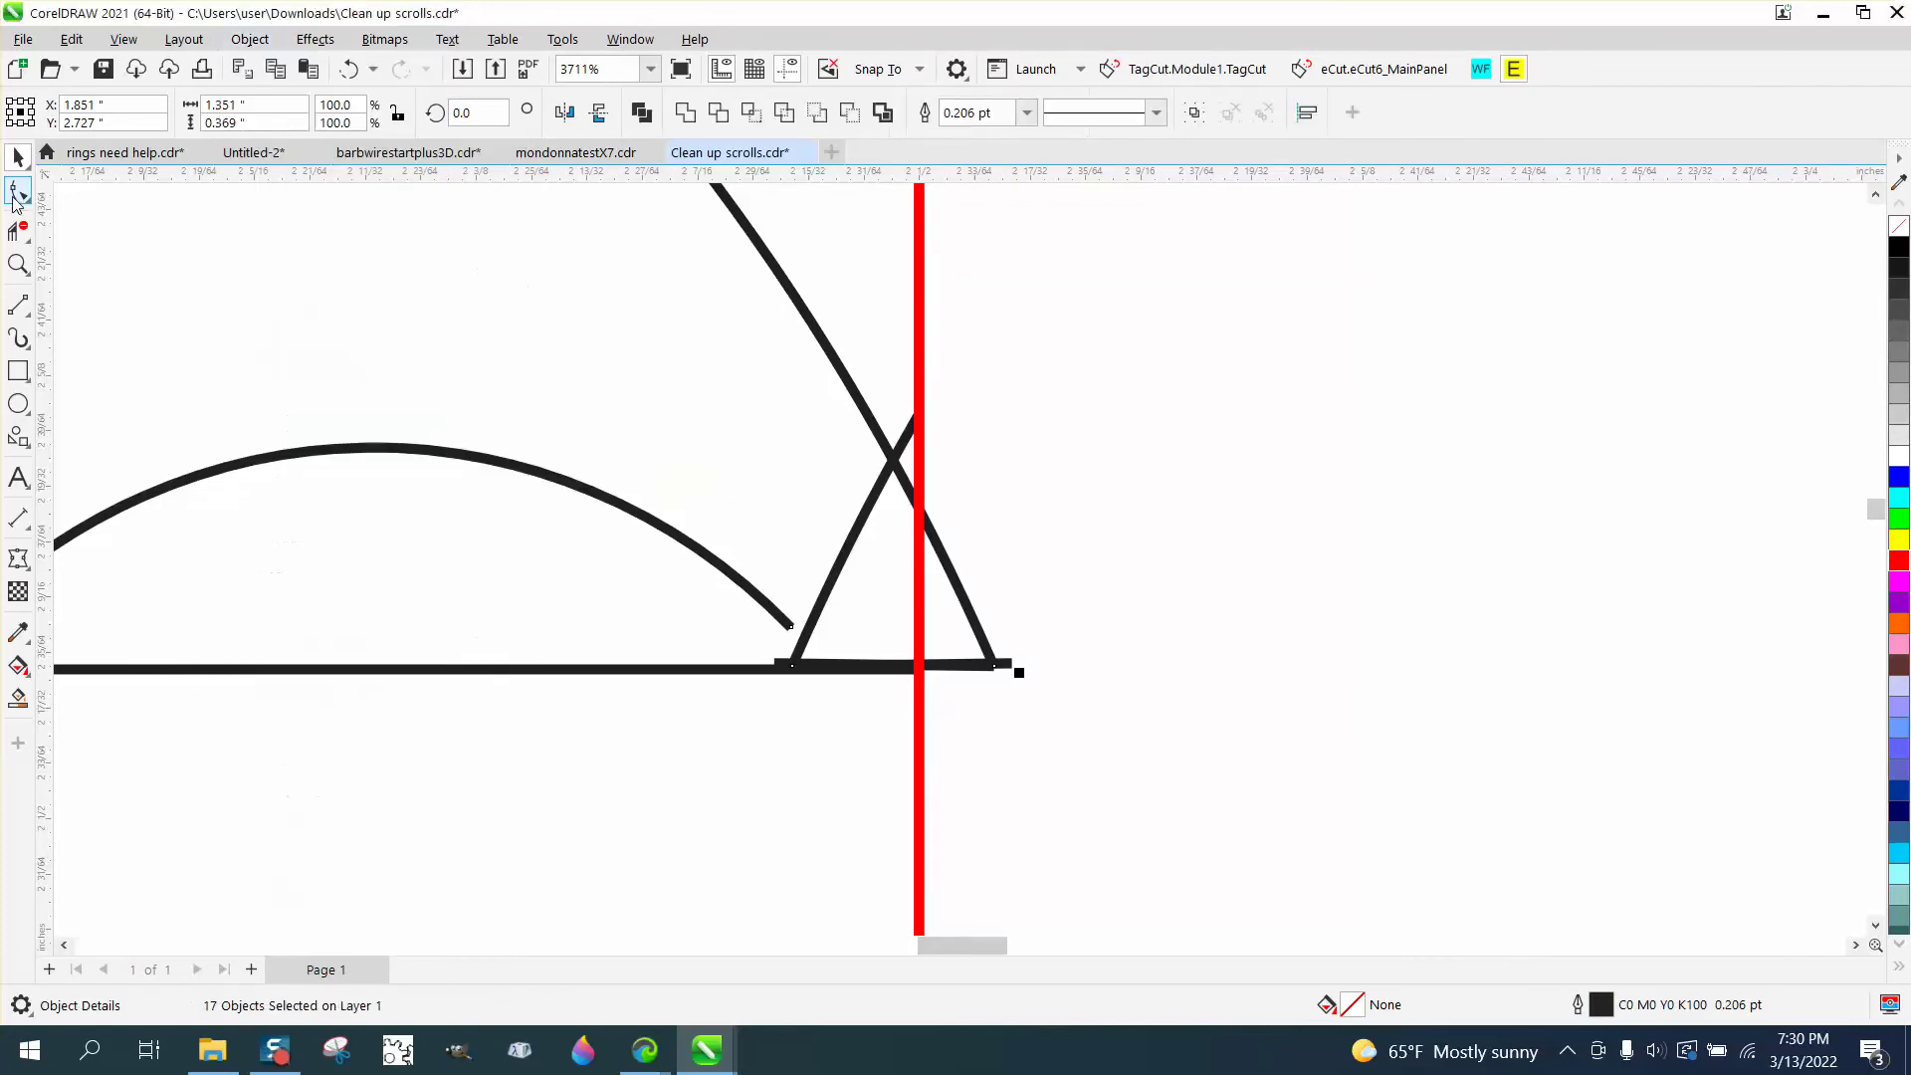
pyautogui.press('F10')
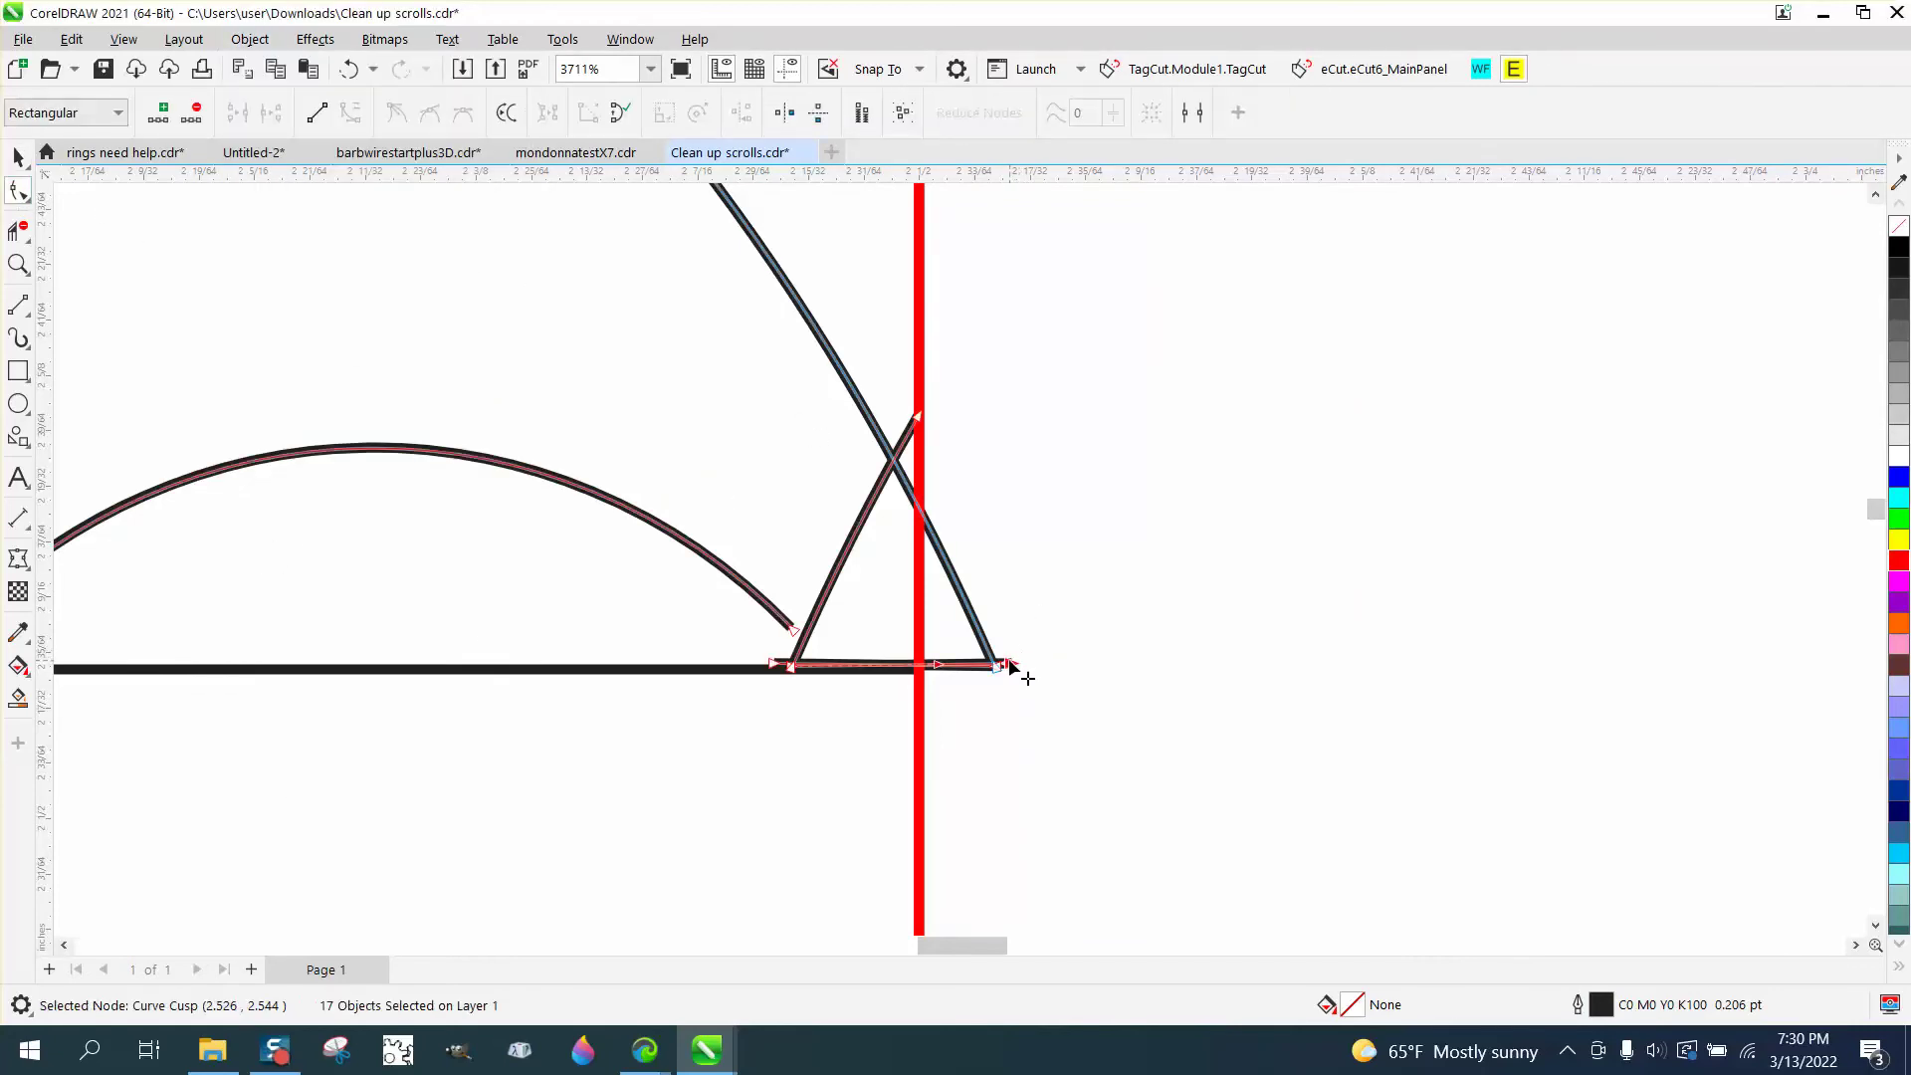
# Delete the base line's node past the red guide so the line ends there.
pyautogui.click(1019, 673)
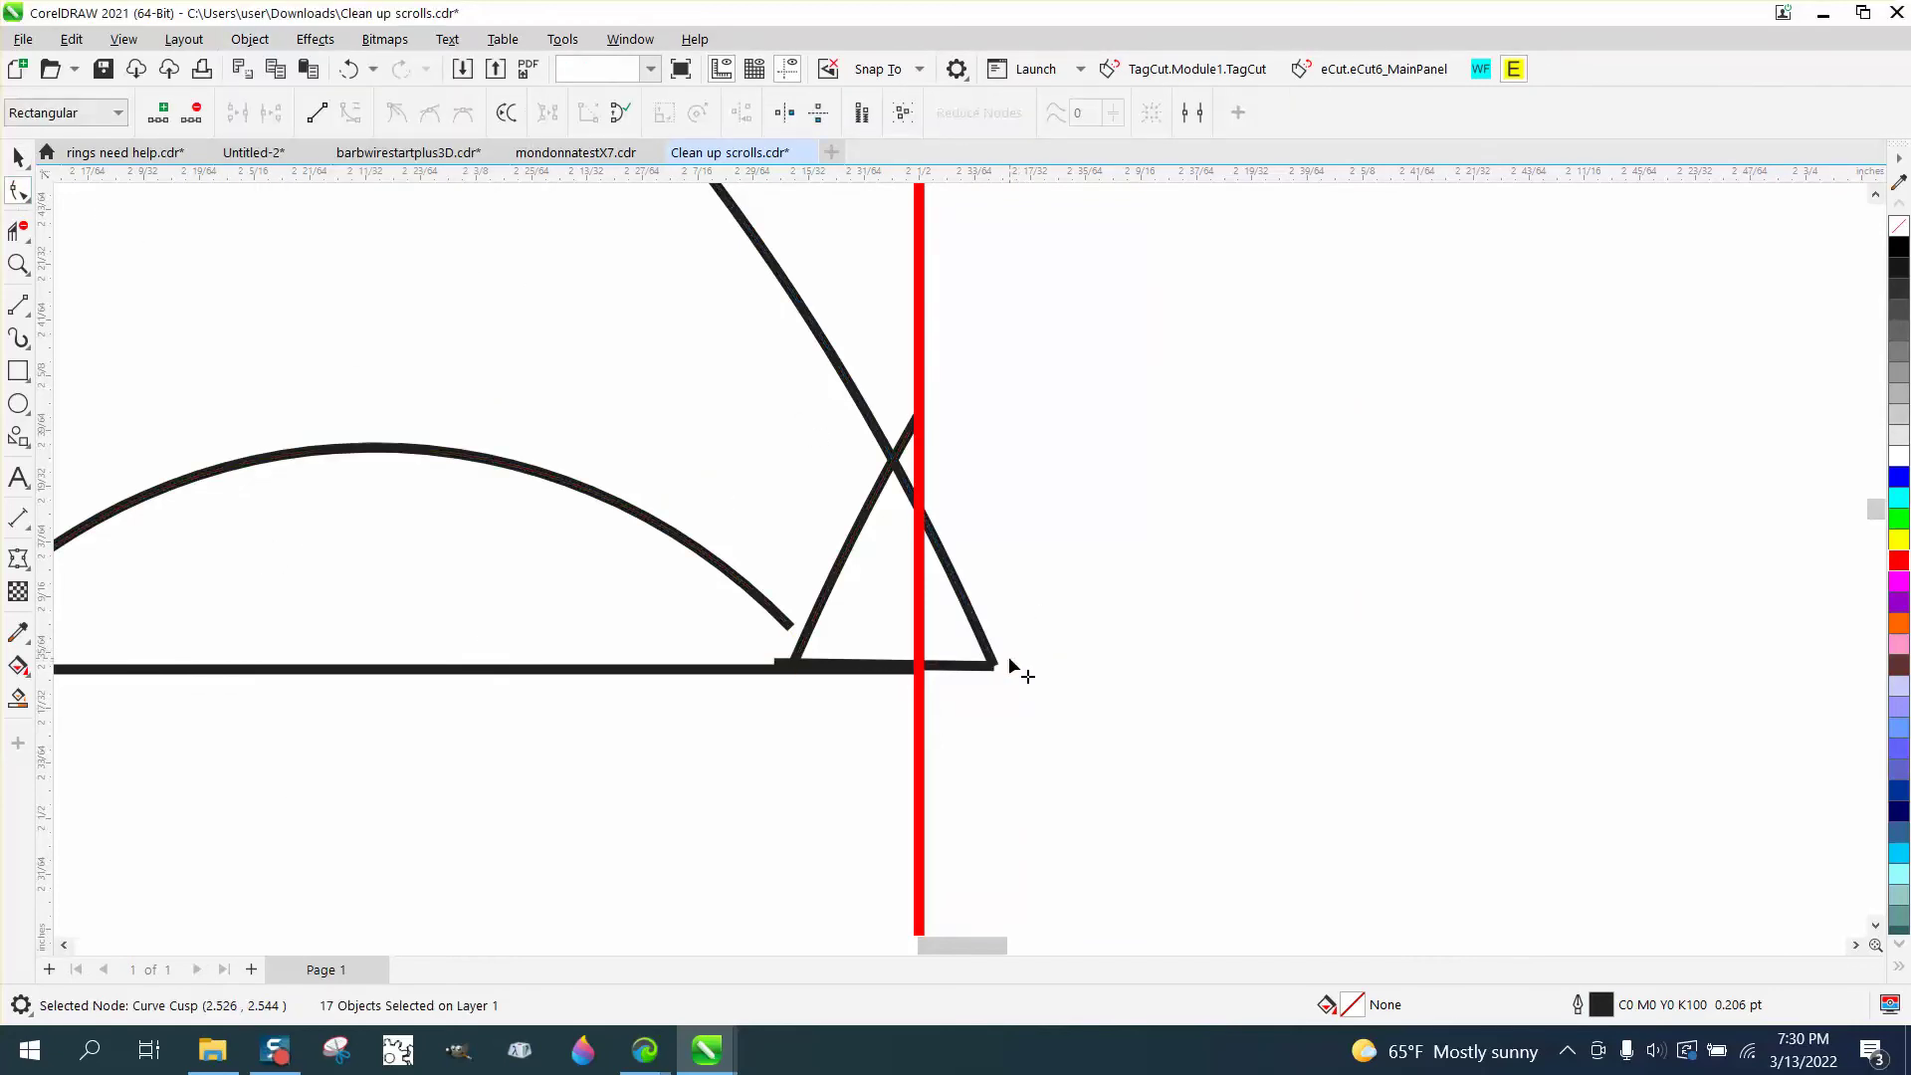
pyautogui.click(785, 667)
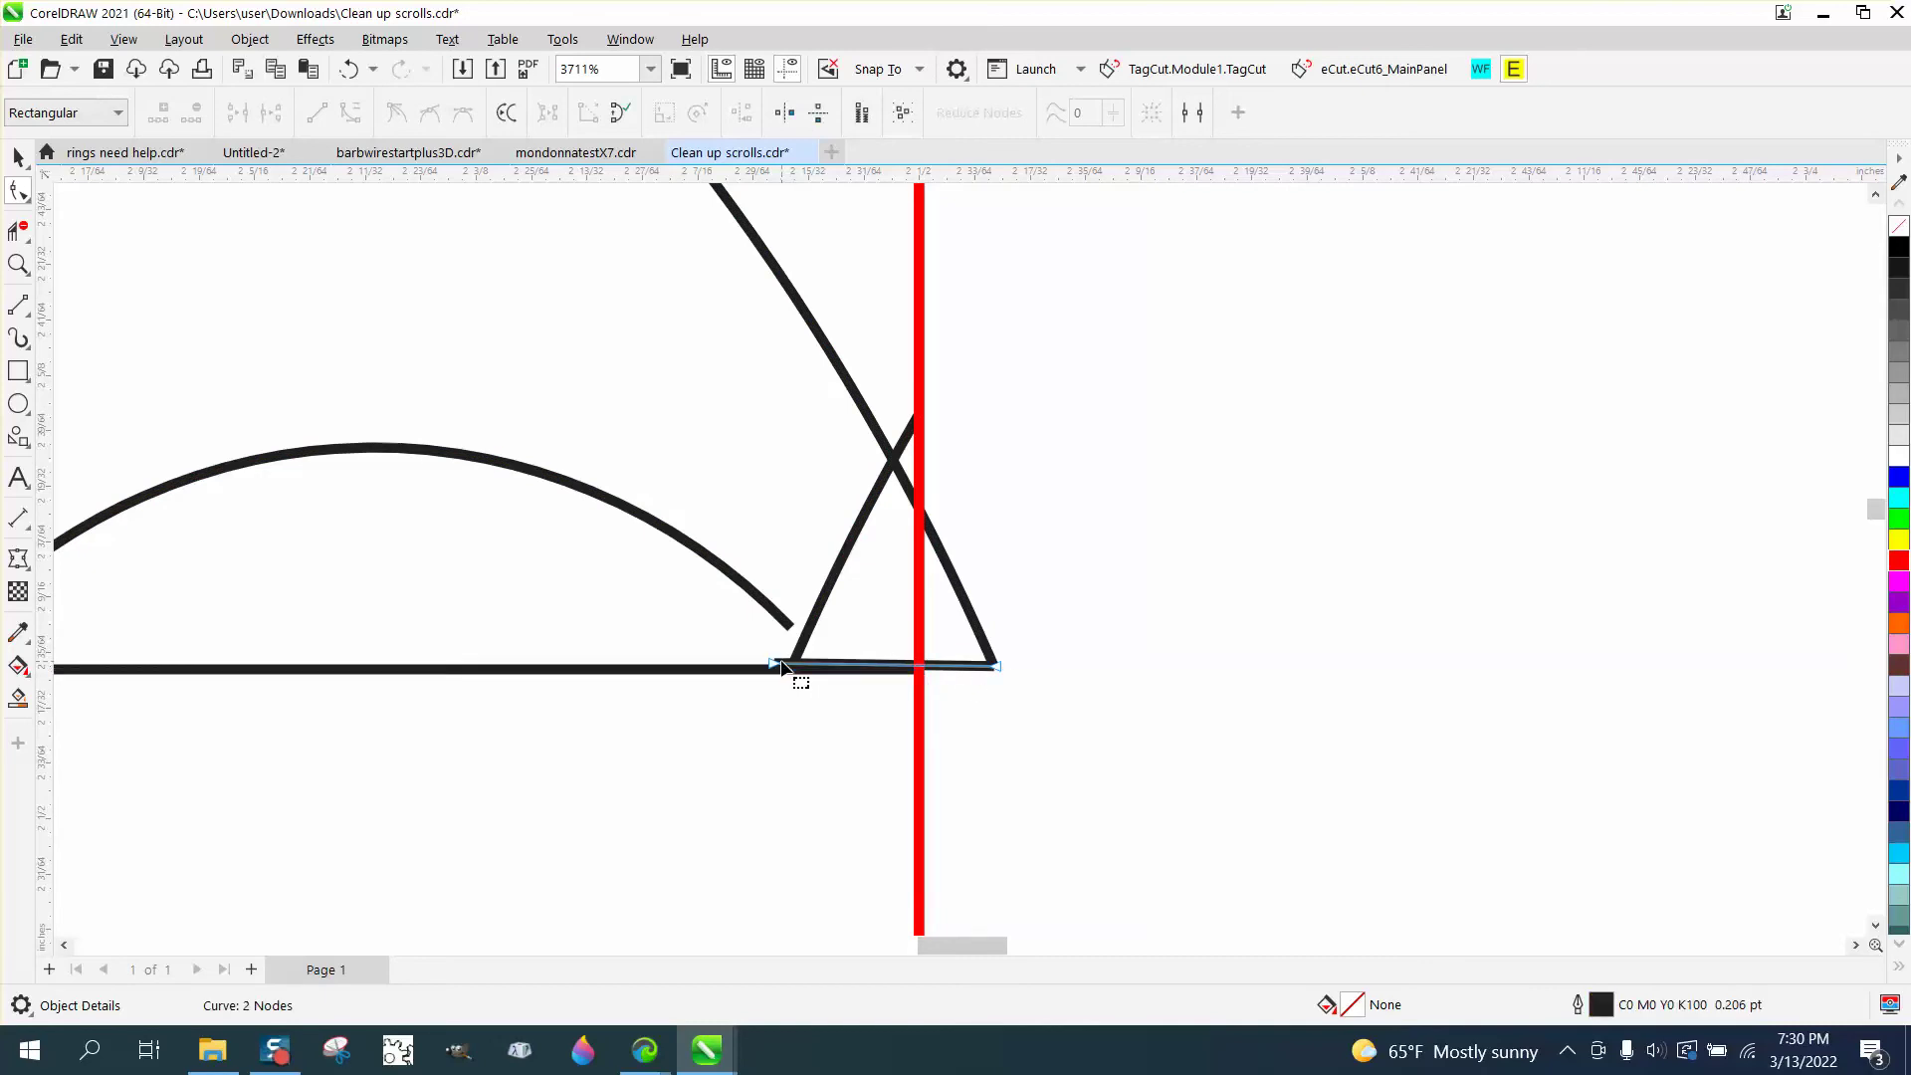
pyautogui.click(784, 668)
pyautogui.press('Delete')
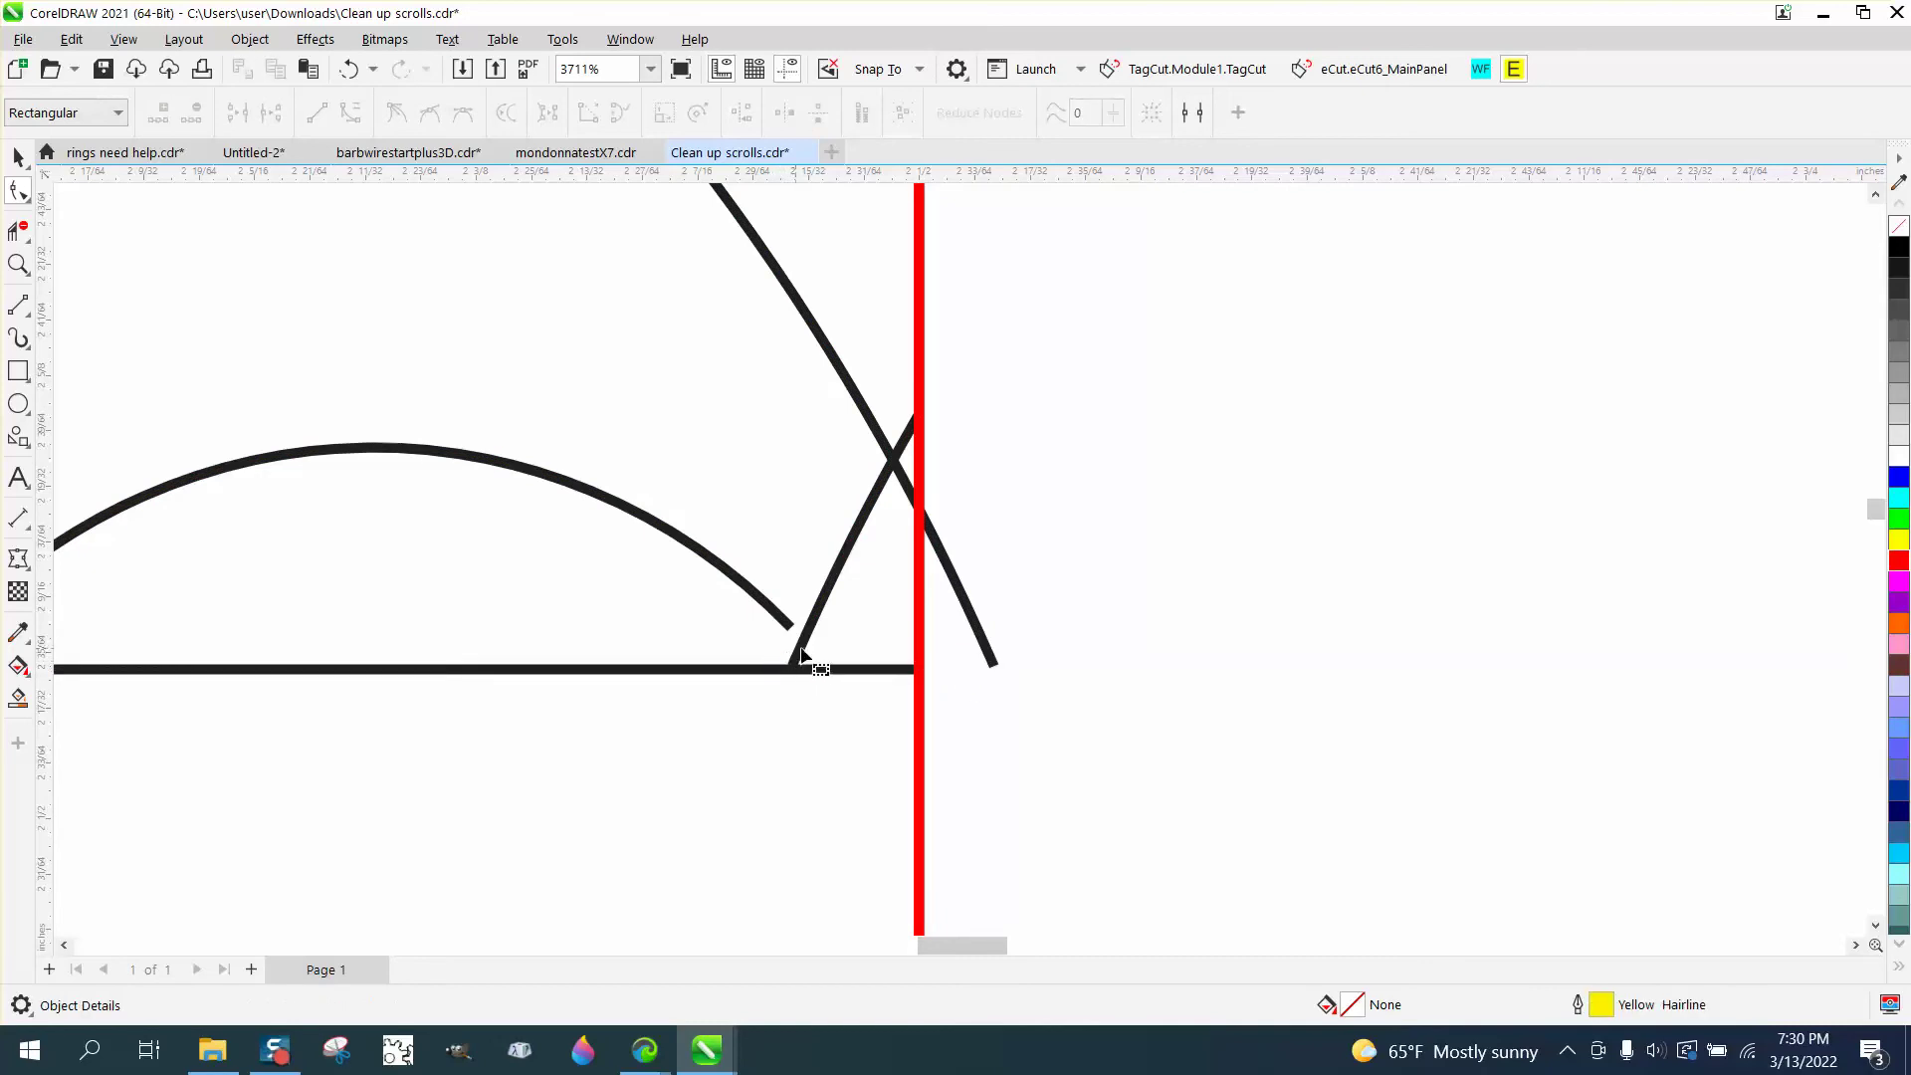
# Drag the arc's end node down onto the horizontal base line.
pyautogui.click(17, 227)
pyautogui.click(30, 197)
pyautogui.click(792, 633)
pyautogui.moveTo(794, 631); pyautogui.dragTo(799, 668)
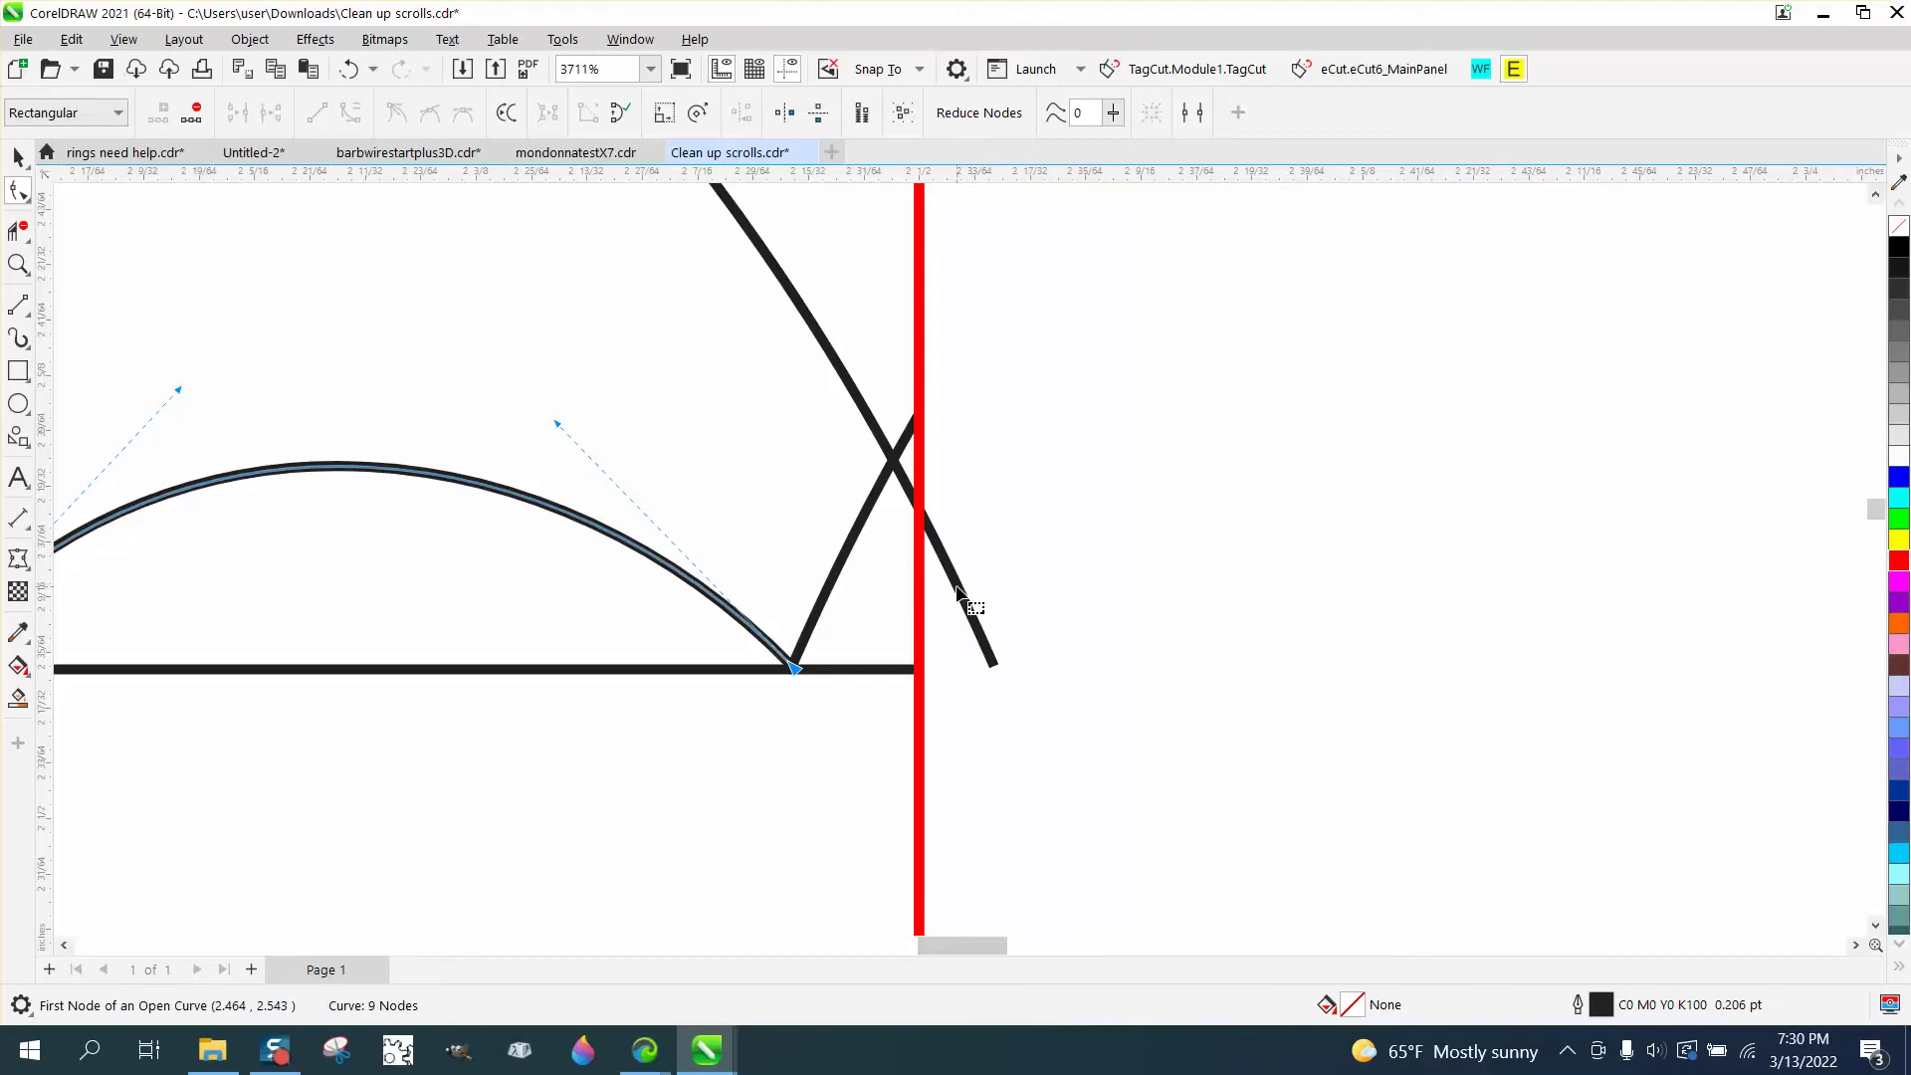
# Remove the diagonal's overhang right of the guide and snap its end onto the red line.
pyautogui.click(18, 232)
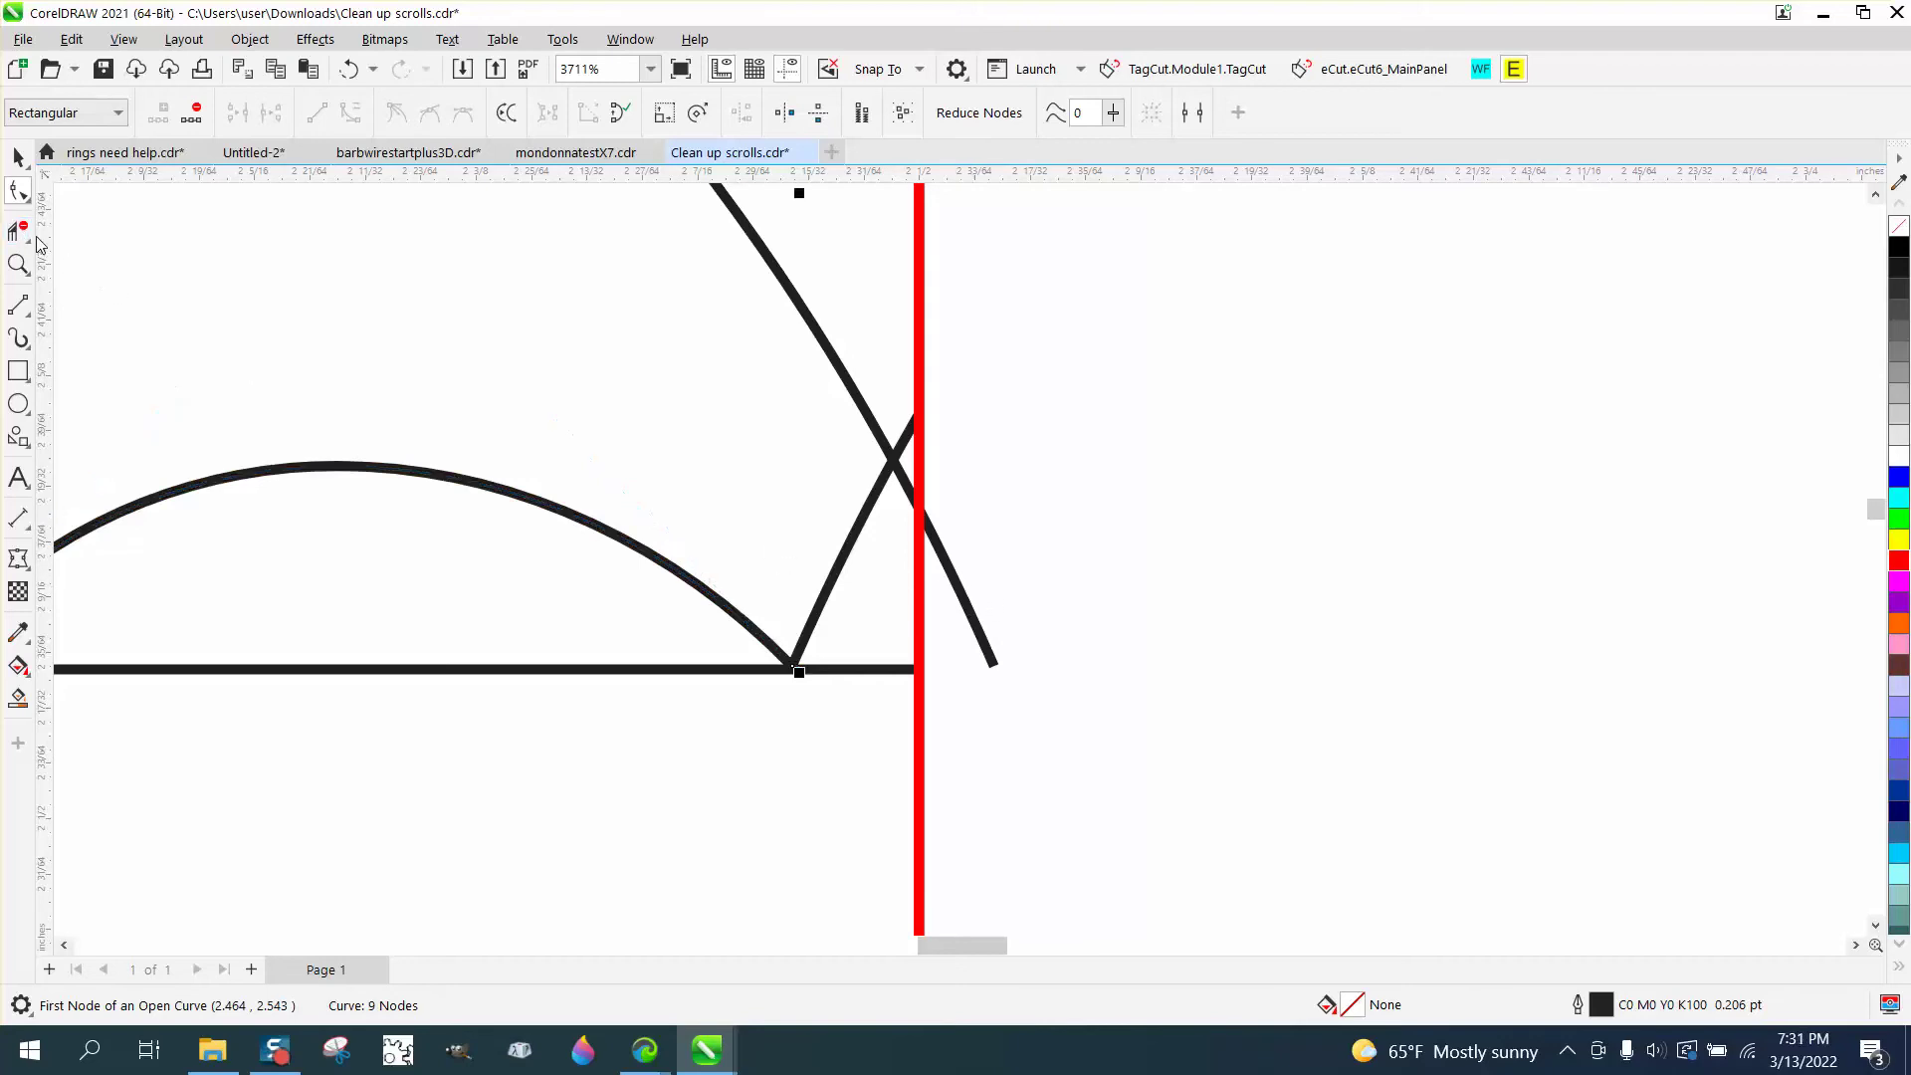
pyautogui.moveTo(981, 510); pyautogui.dragTo(981, 672)
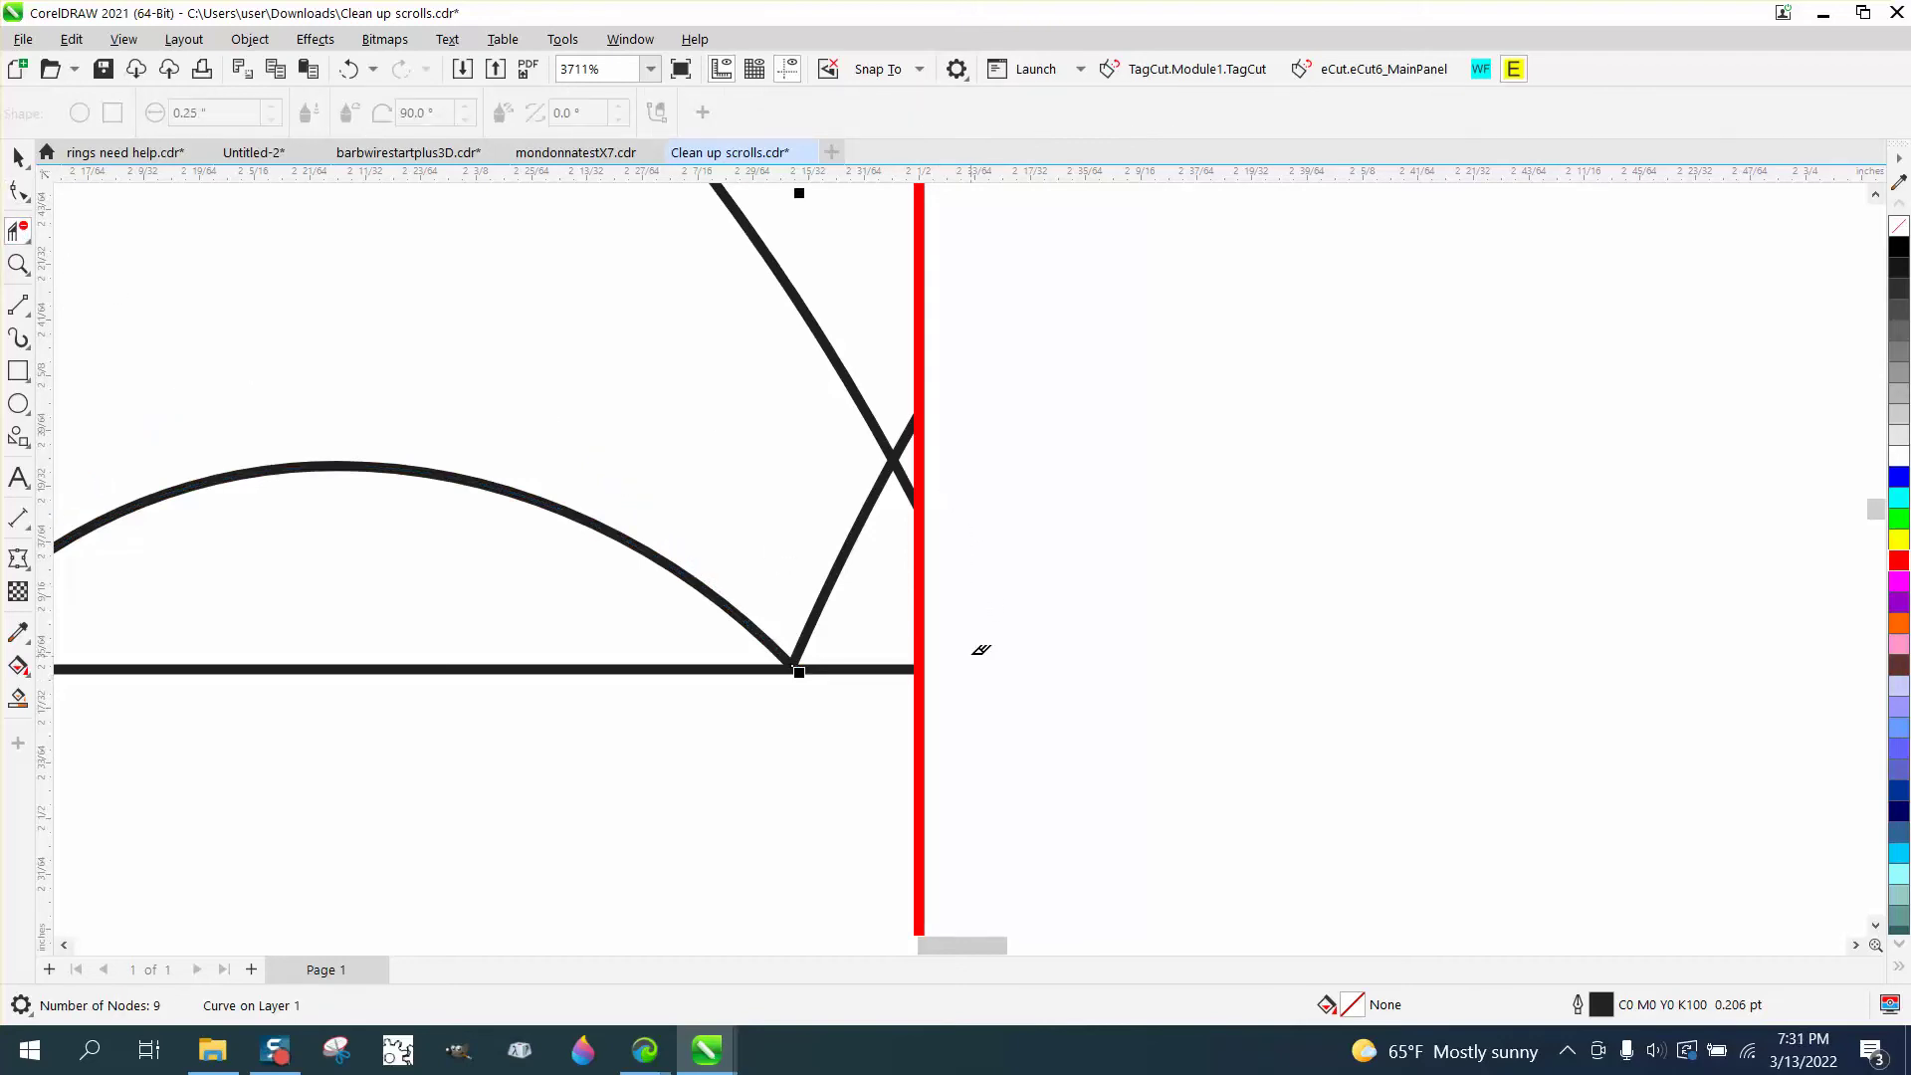
pyautogui.click(18, 156)
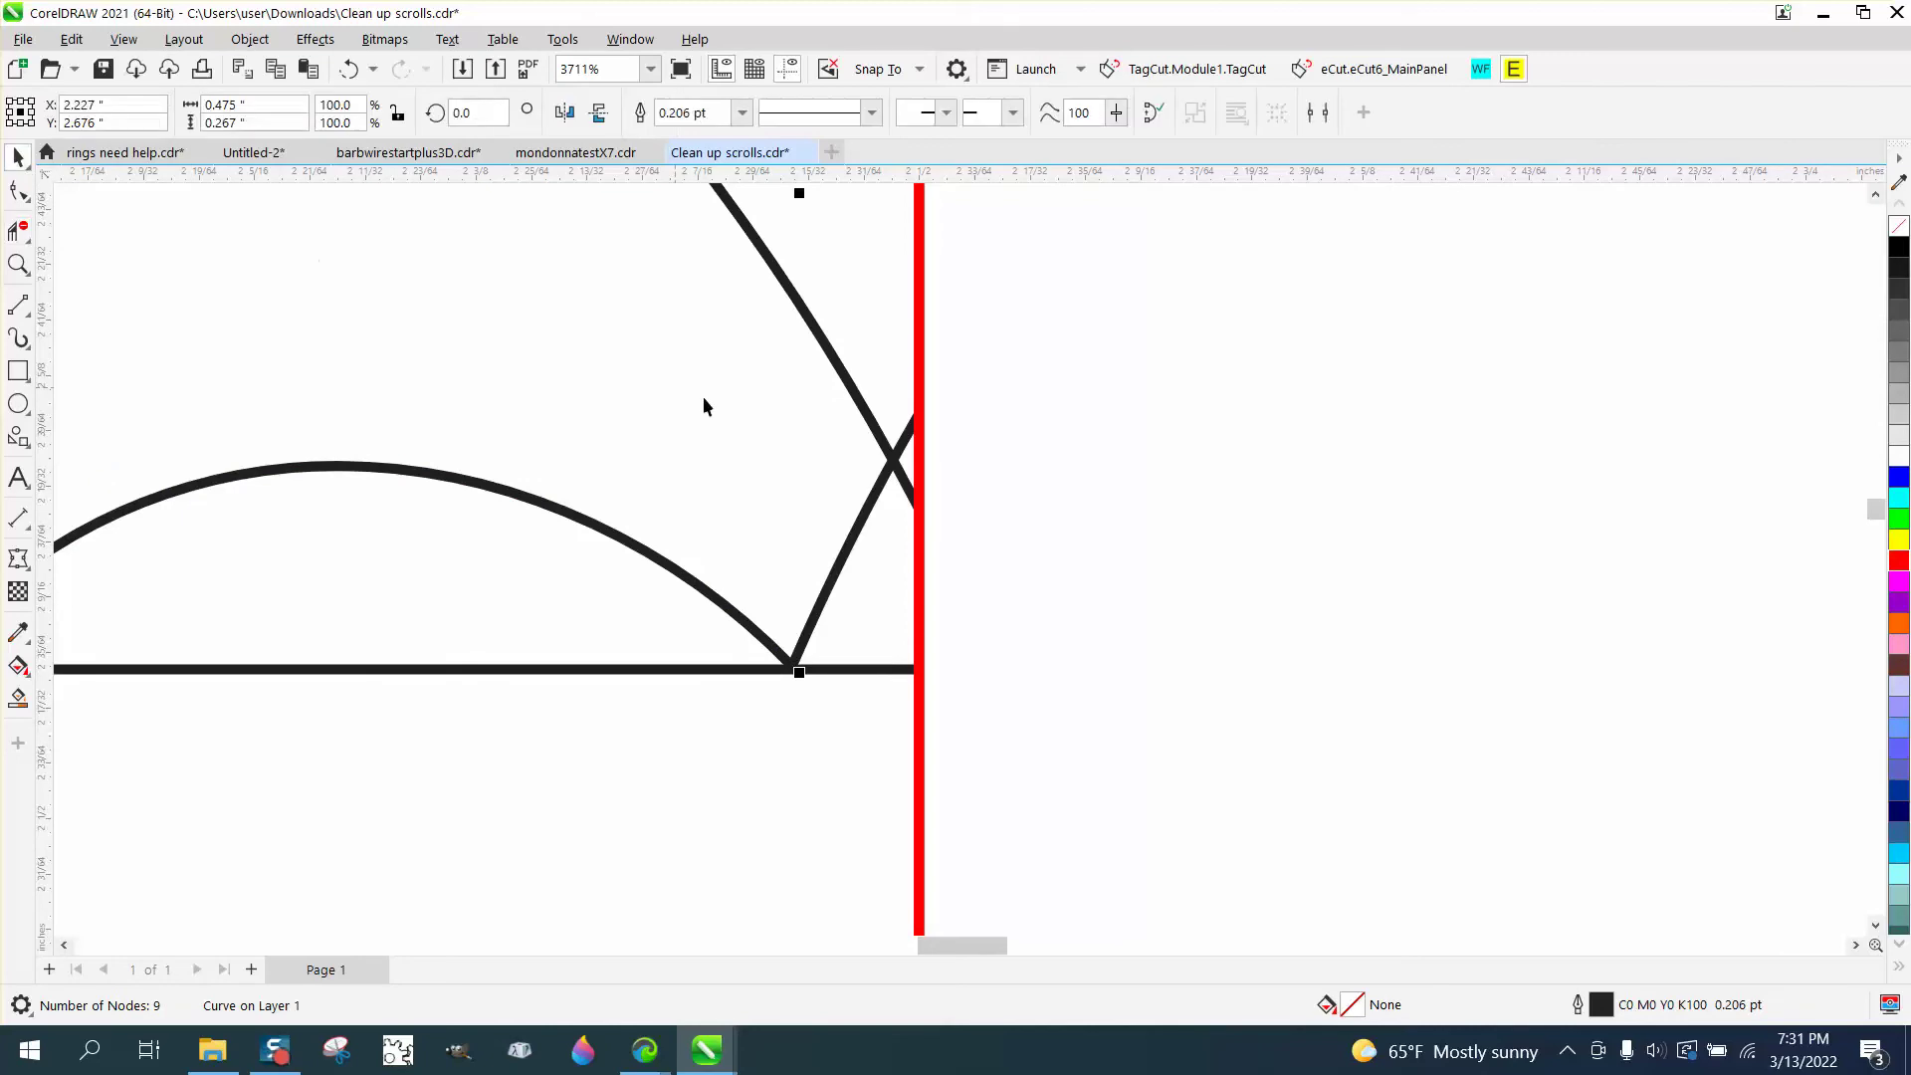
pyautogui.click(18, 191)
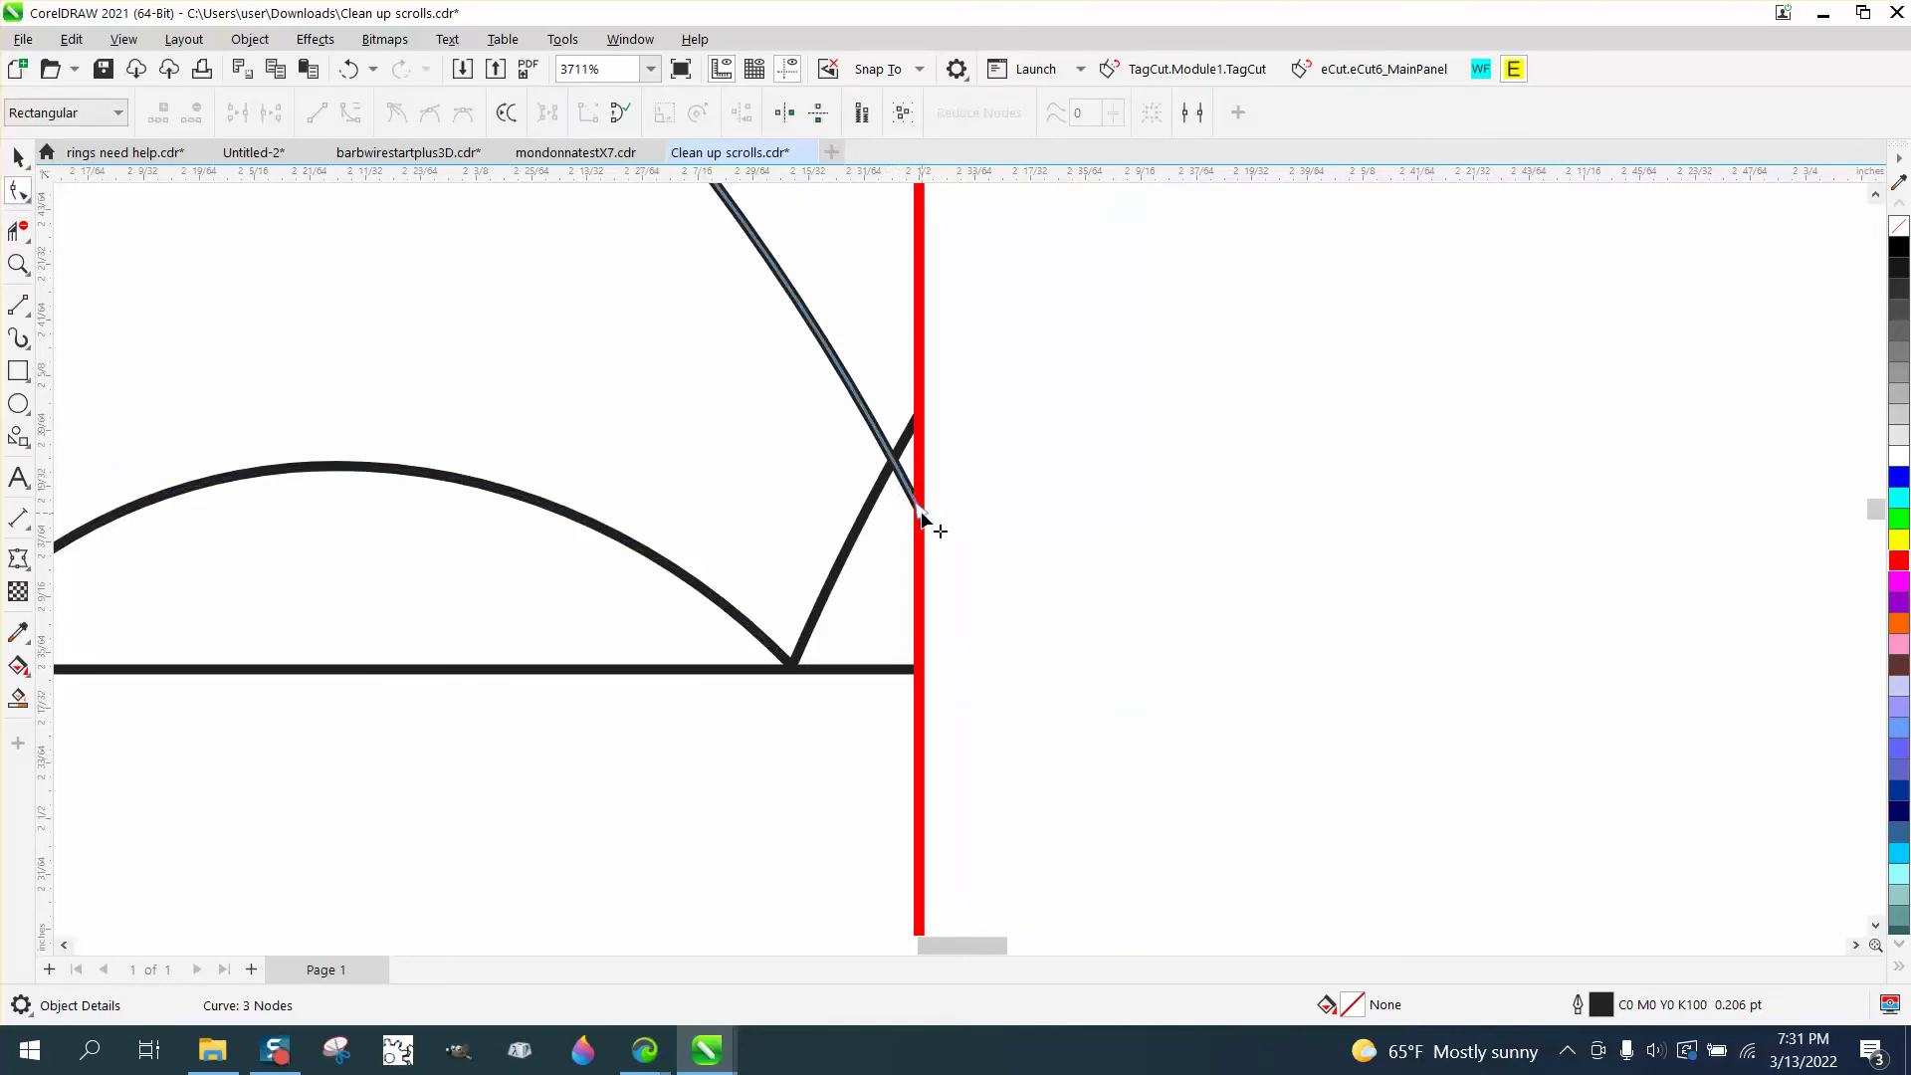
pyautogui.moveTo(922, 515); pyautogui.dragTo(921, 434)
pyautogui.scroll(-8, 886, 488)
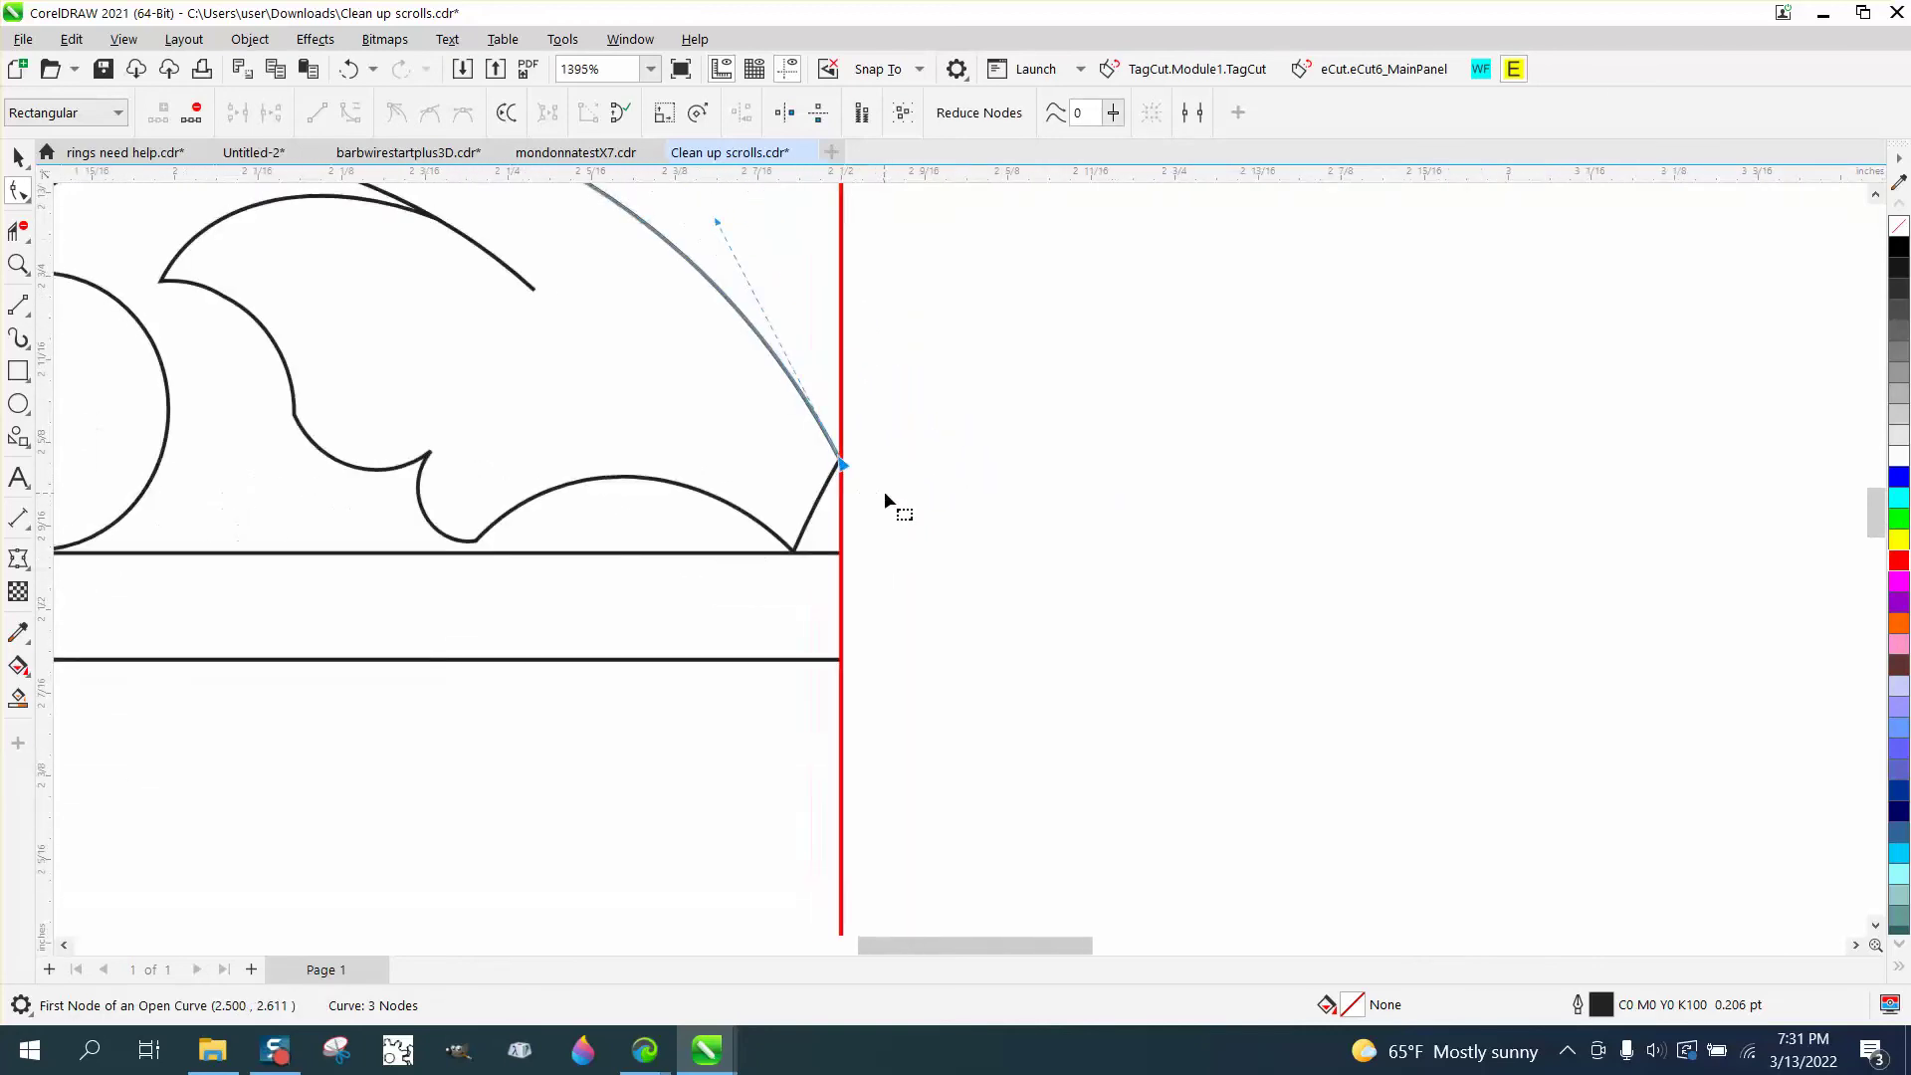
pyautogui.scroll(-4, 886, 476)
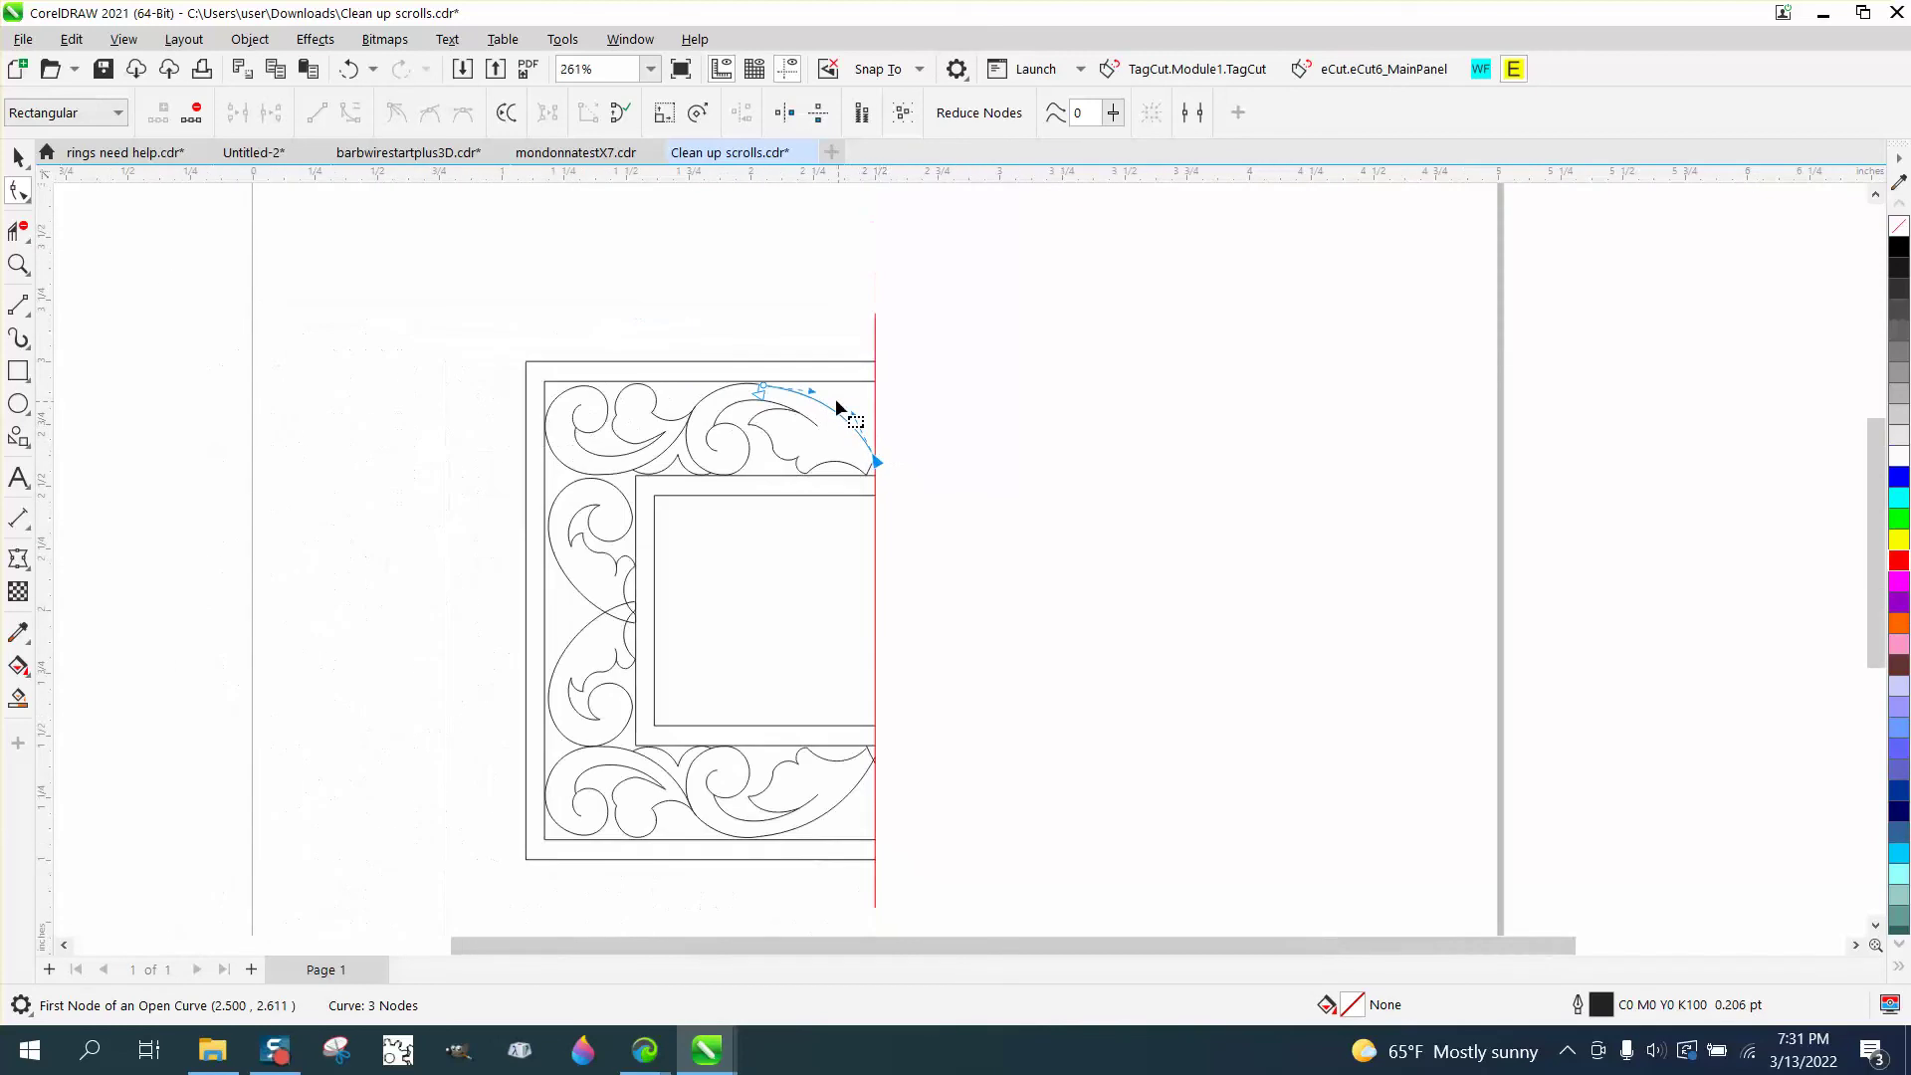
# Zoom in near the red guide and drag the scroll curve's end node up onto the border line.
pyautogui.click(18, 262)
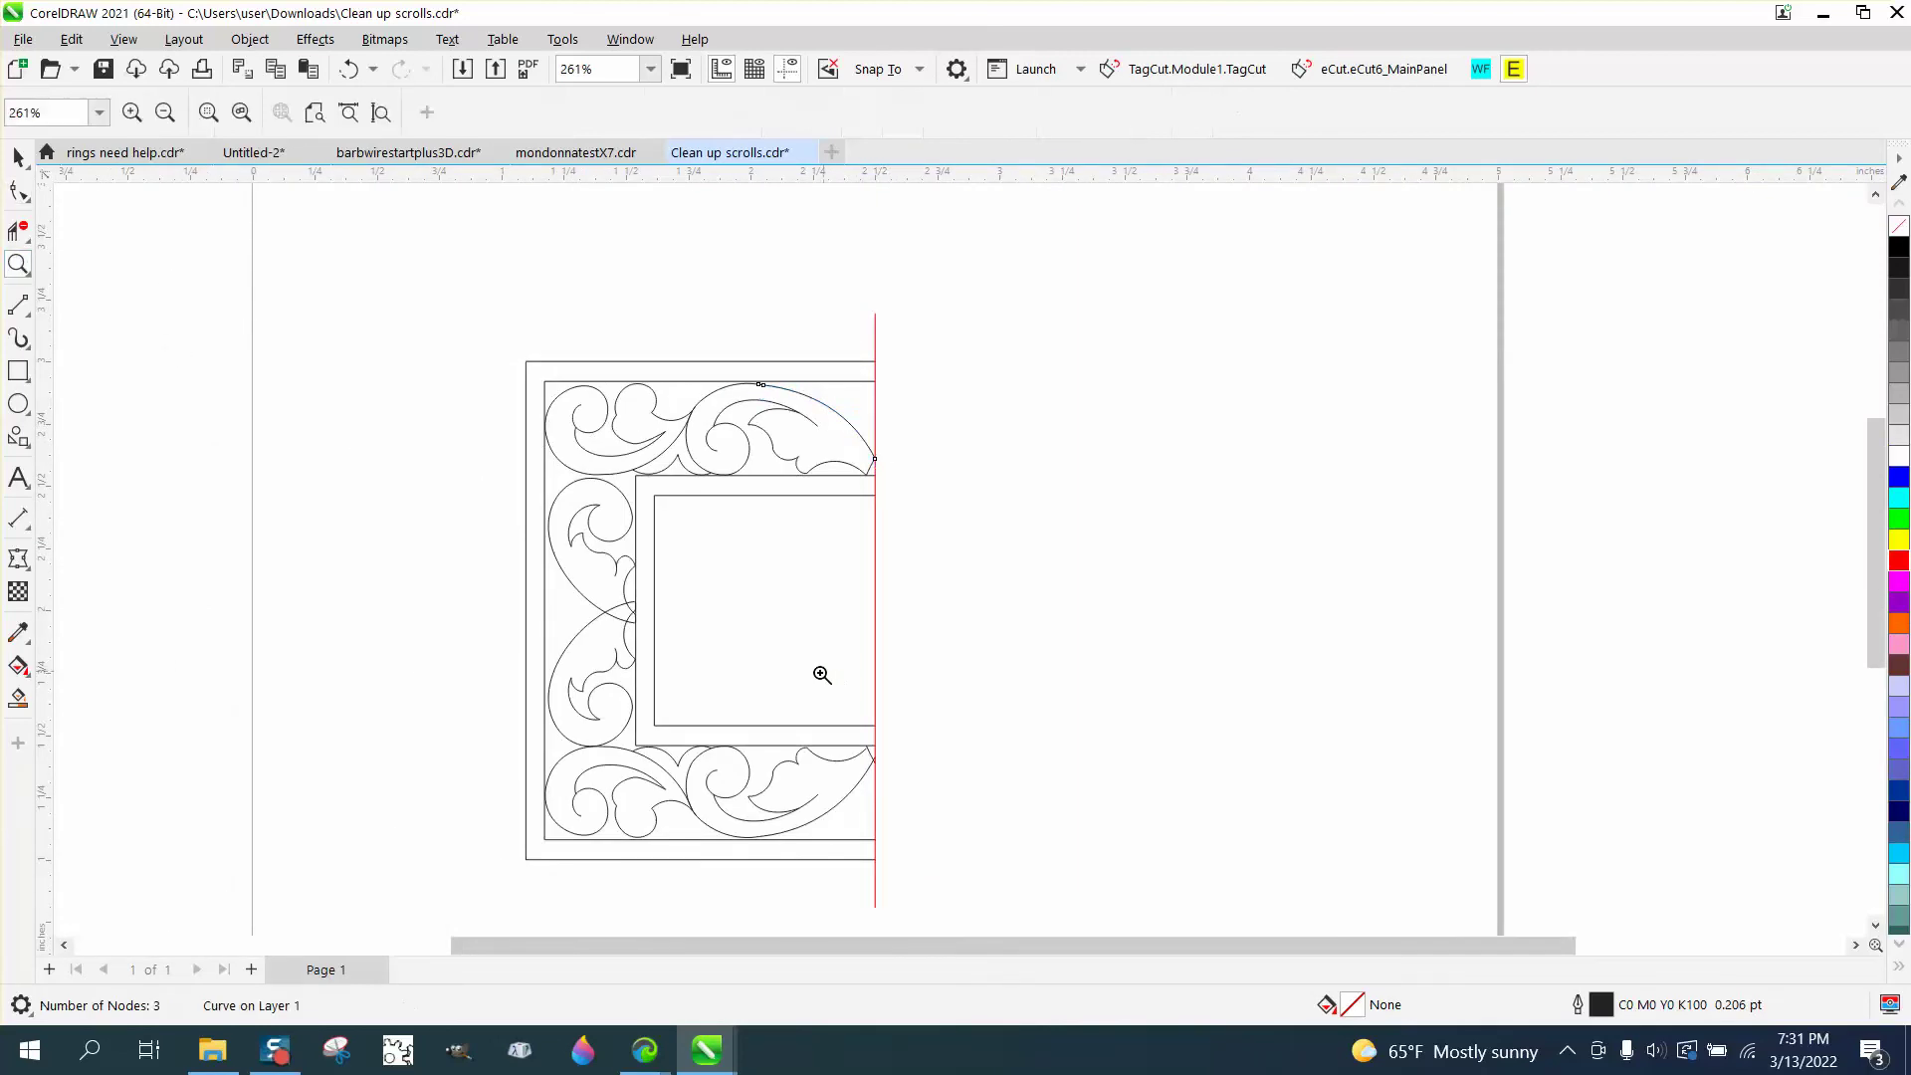
pyautogui.moveTo(989, 813); pyautogui.dragTo(989, 812)
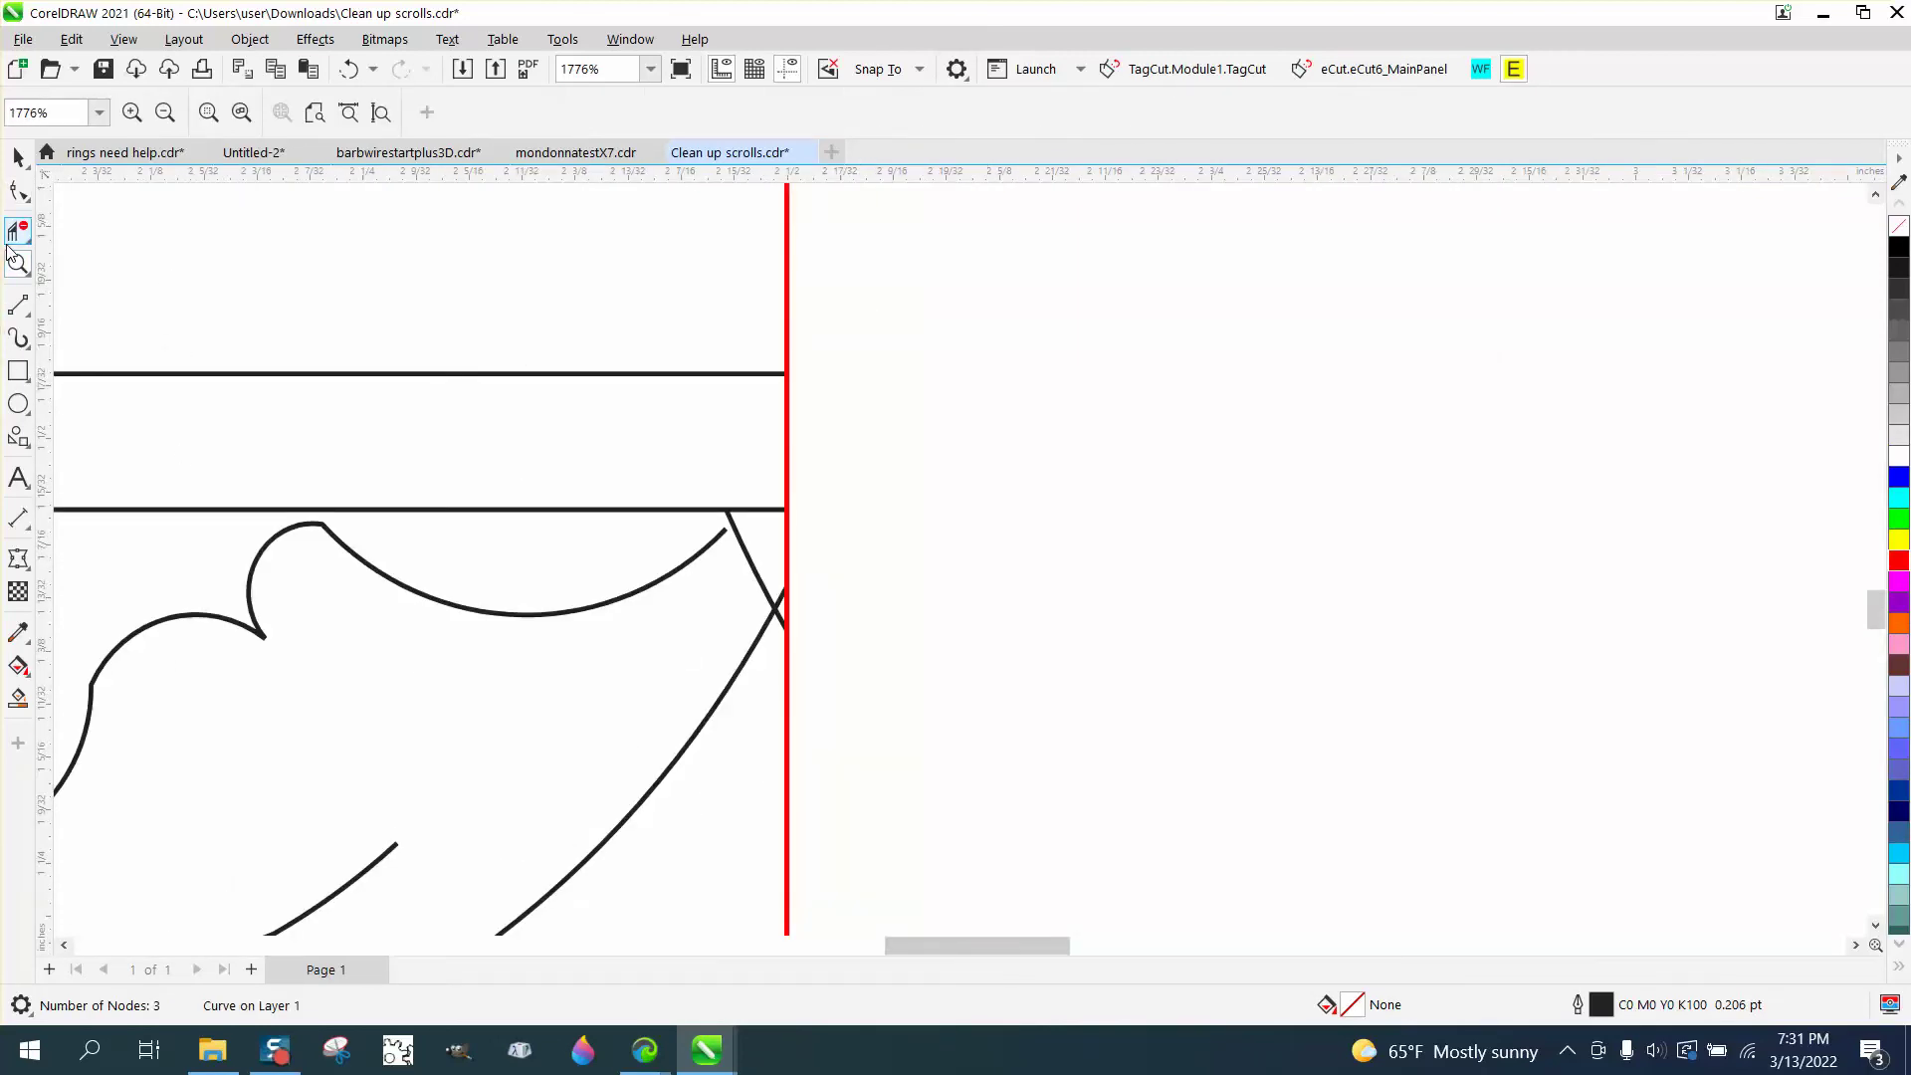
pyautogui.moveTo(660, 412); pyautogui.dragTo(952, 733)
pyautogui.click(29, 201)
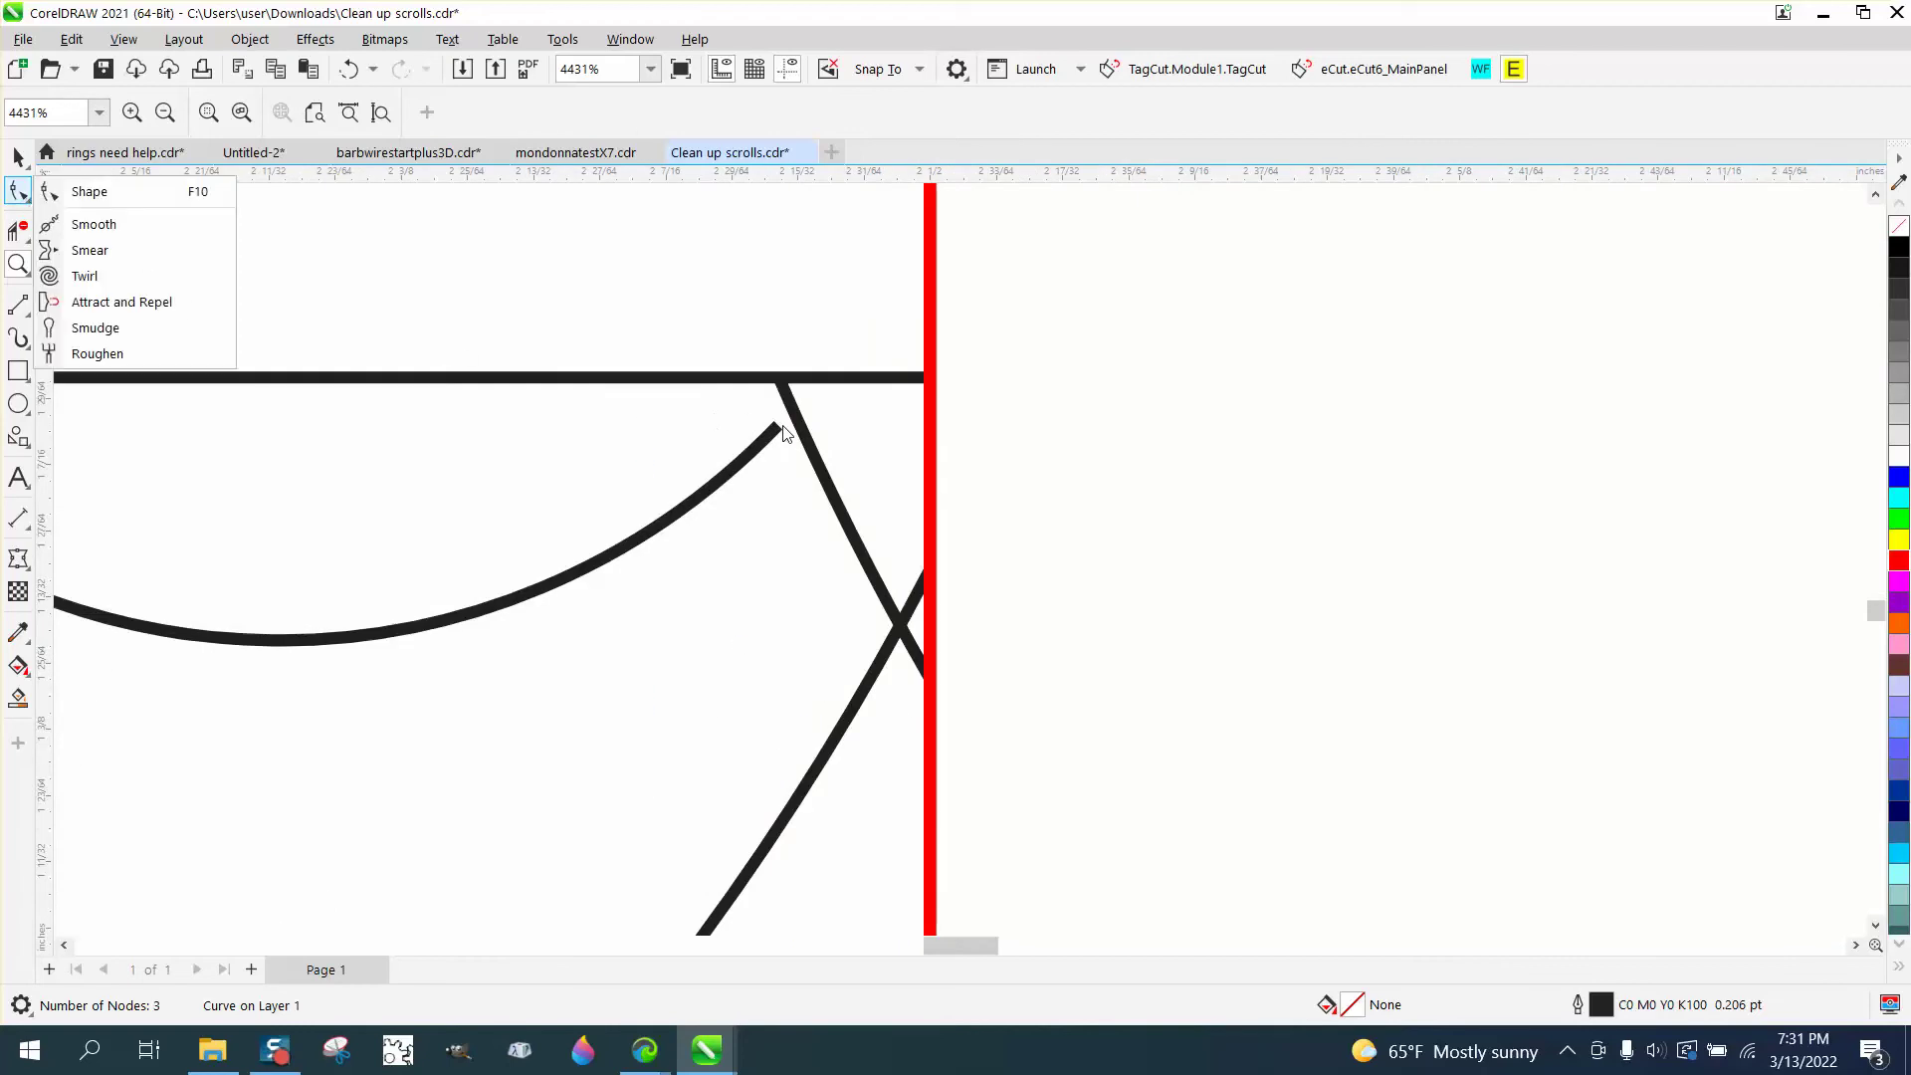
pyautogui.click(109, 191)
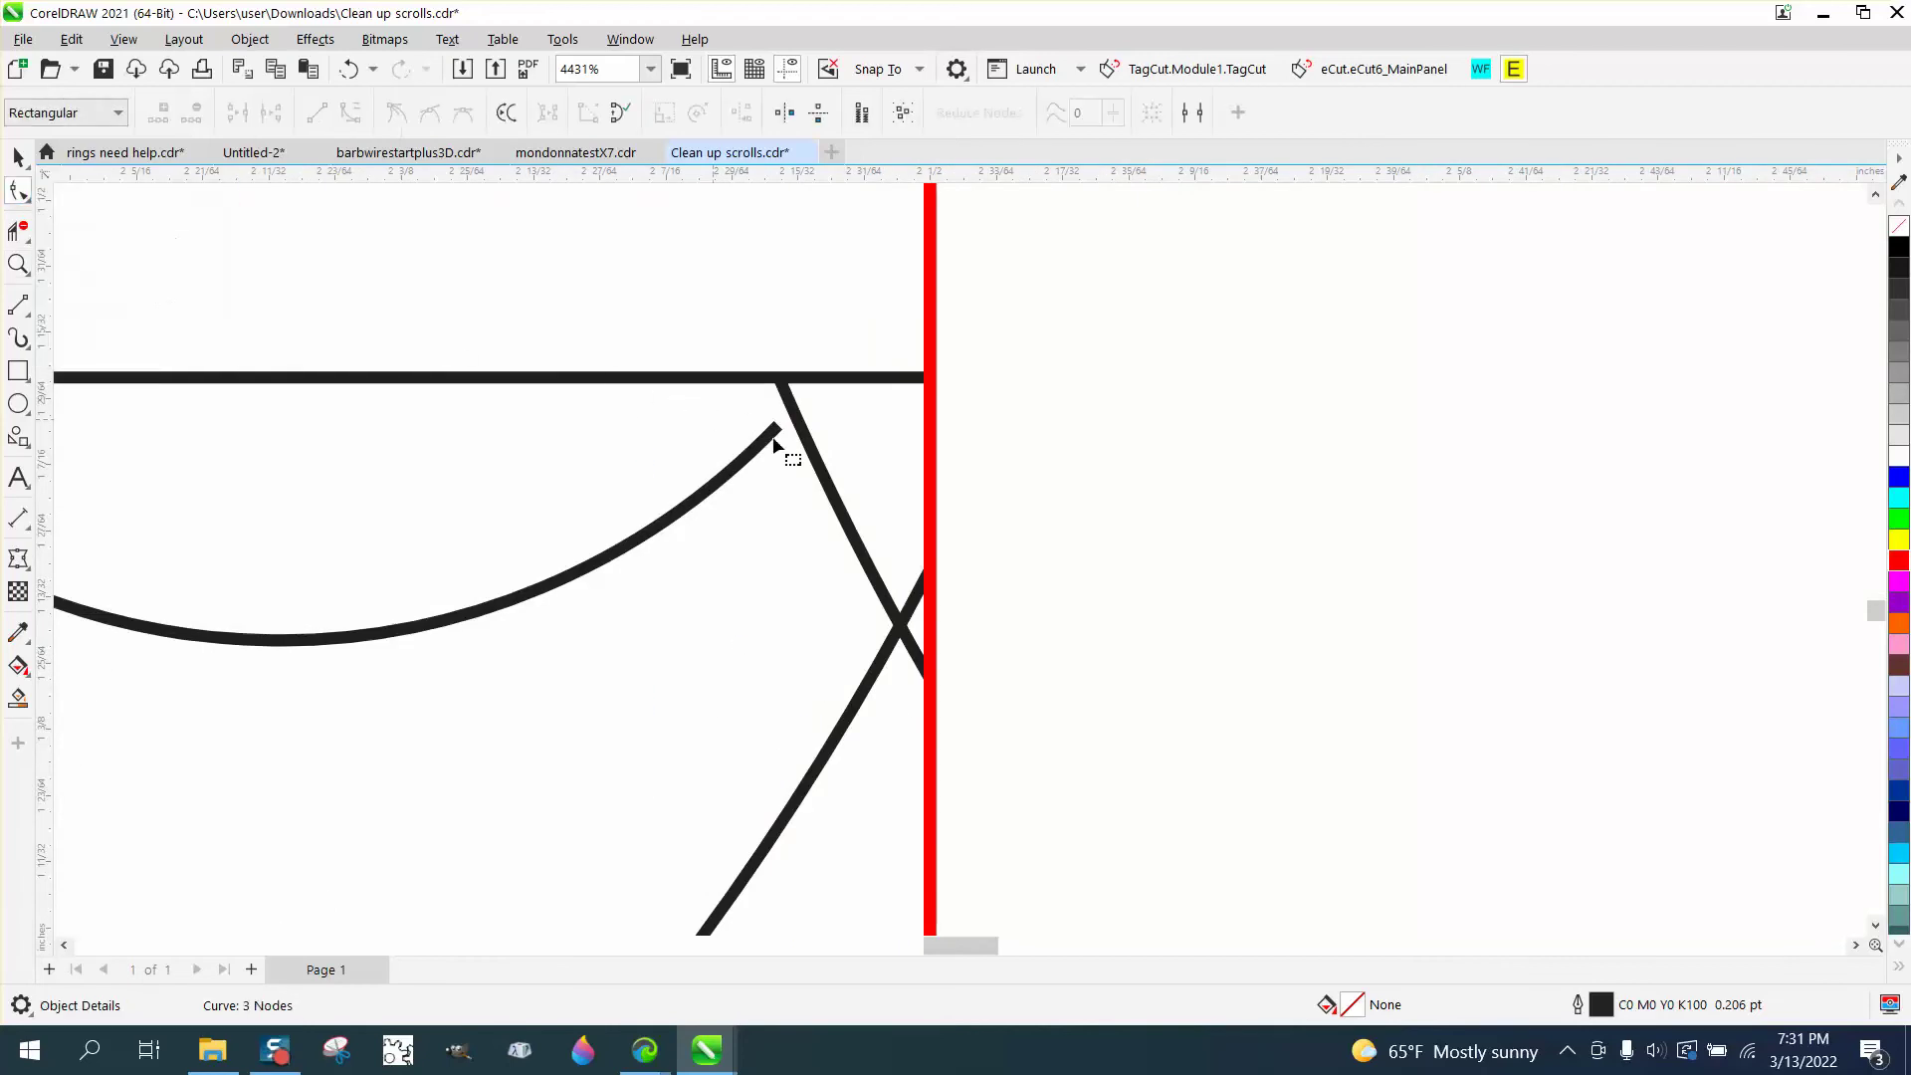
pyautogui.moveTo(777, 430); pyautogui.dragTo(785, 379)
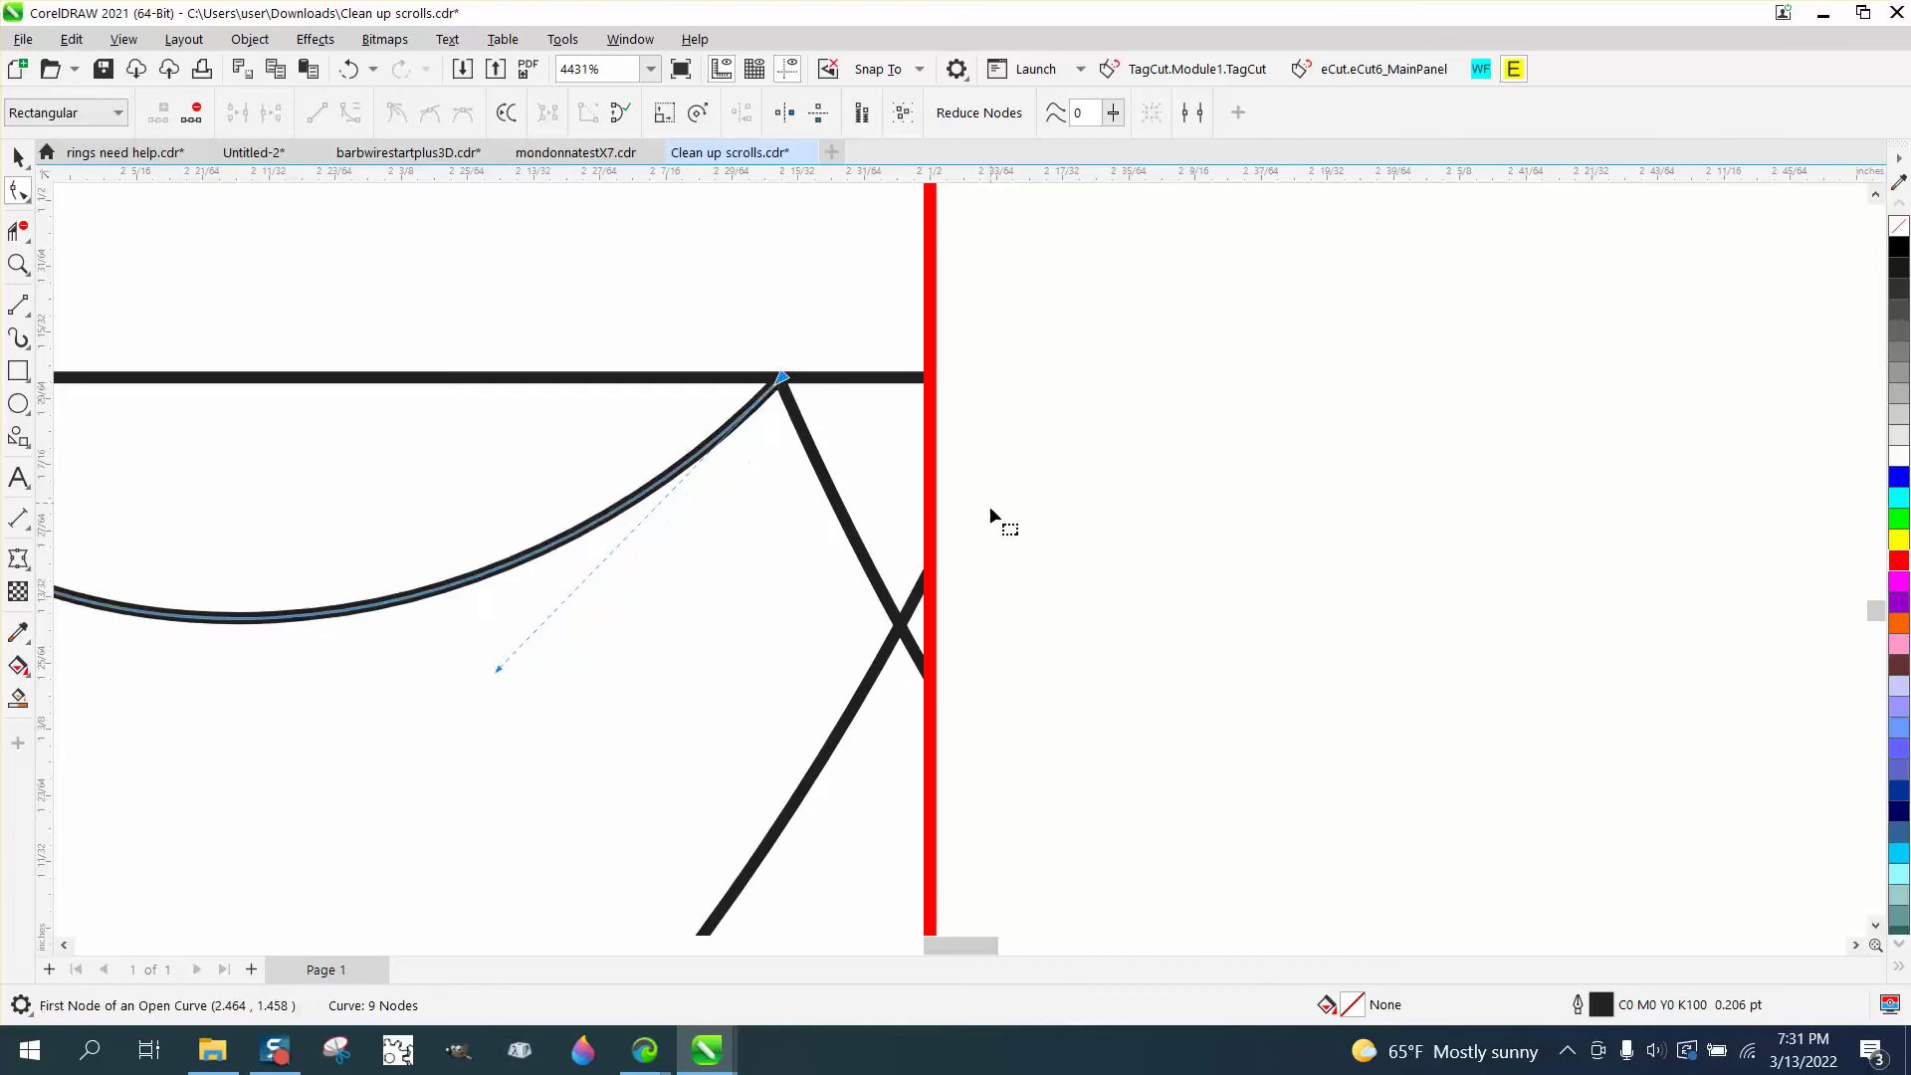
pyautogui.scroll(-4, 926, 596)
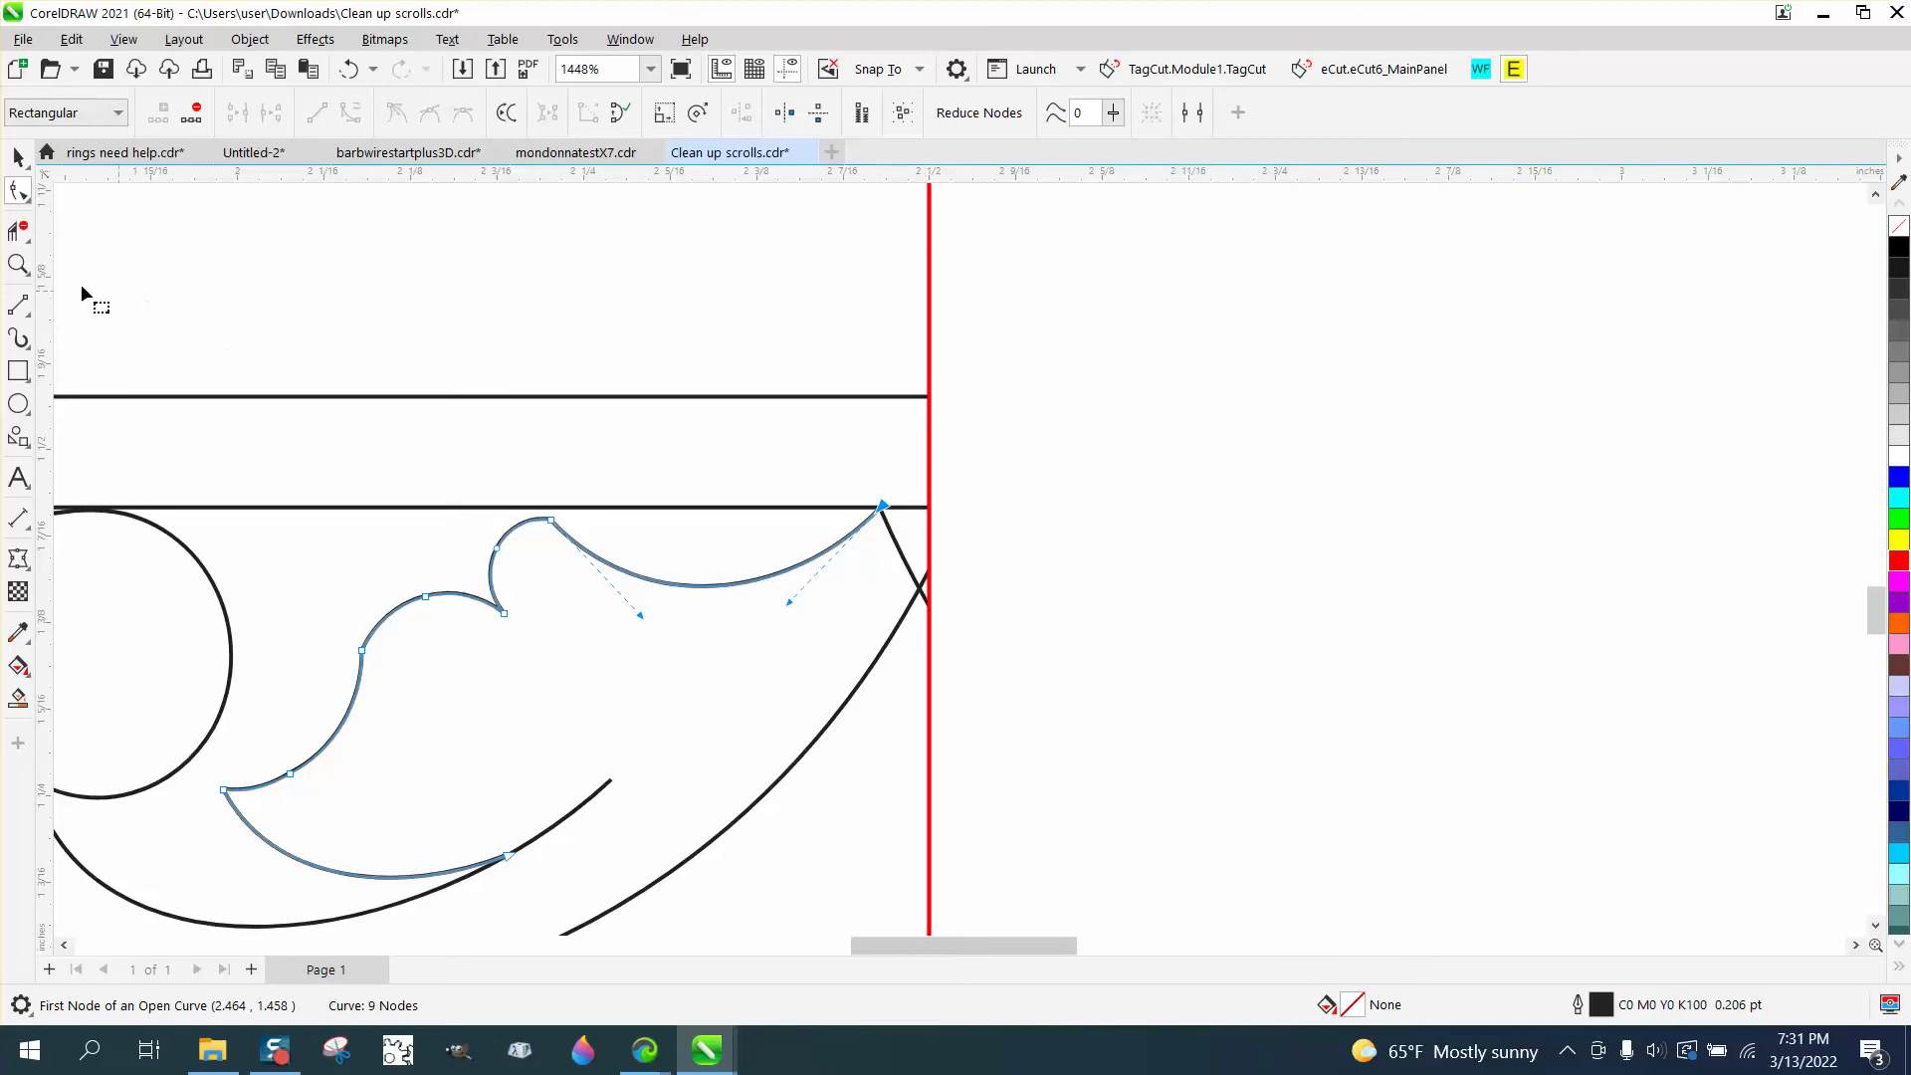
# Virtual-delete the short stub between the crossing and the red guide.
pyautogui.click(18, 264)
pyautogui.moveTo(789, 504); pyautogui.dragTo(1096, 691)
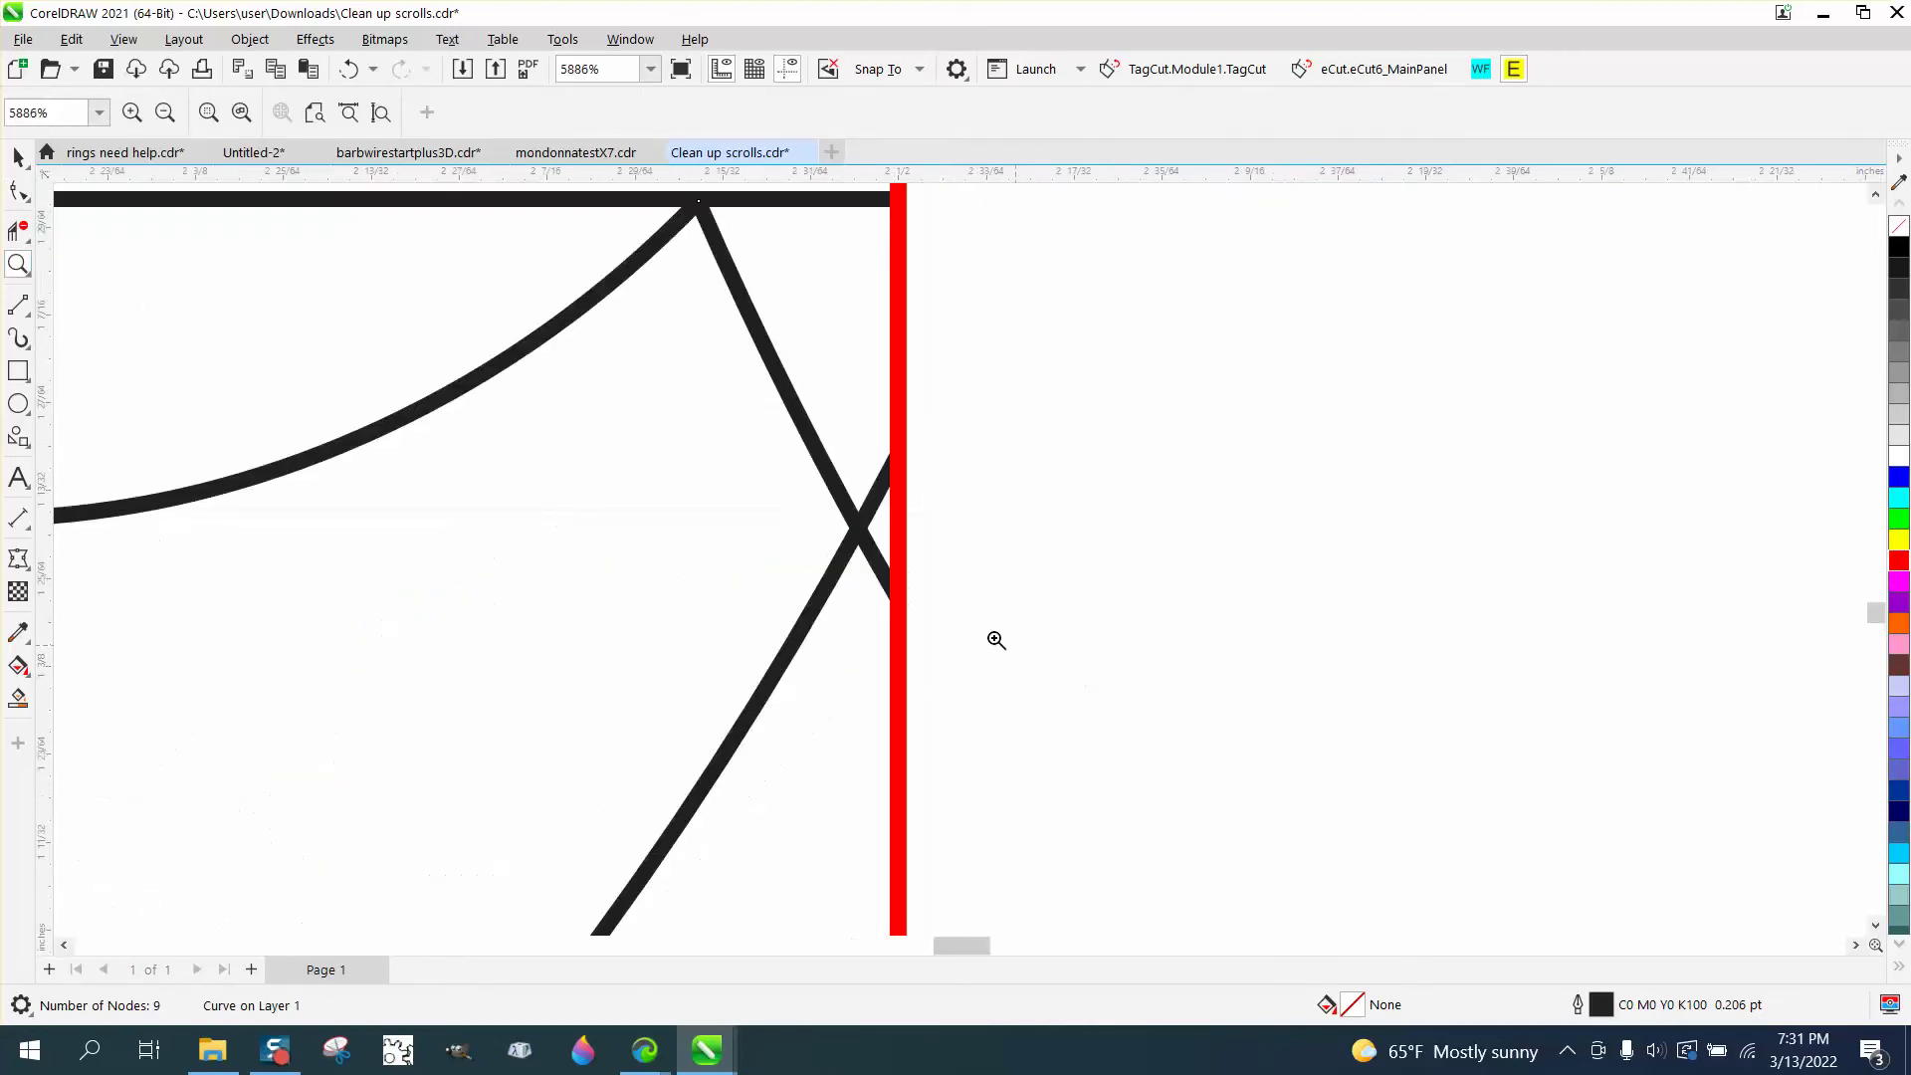
pyautogui.click(18, 231)
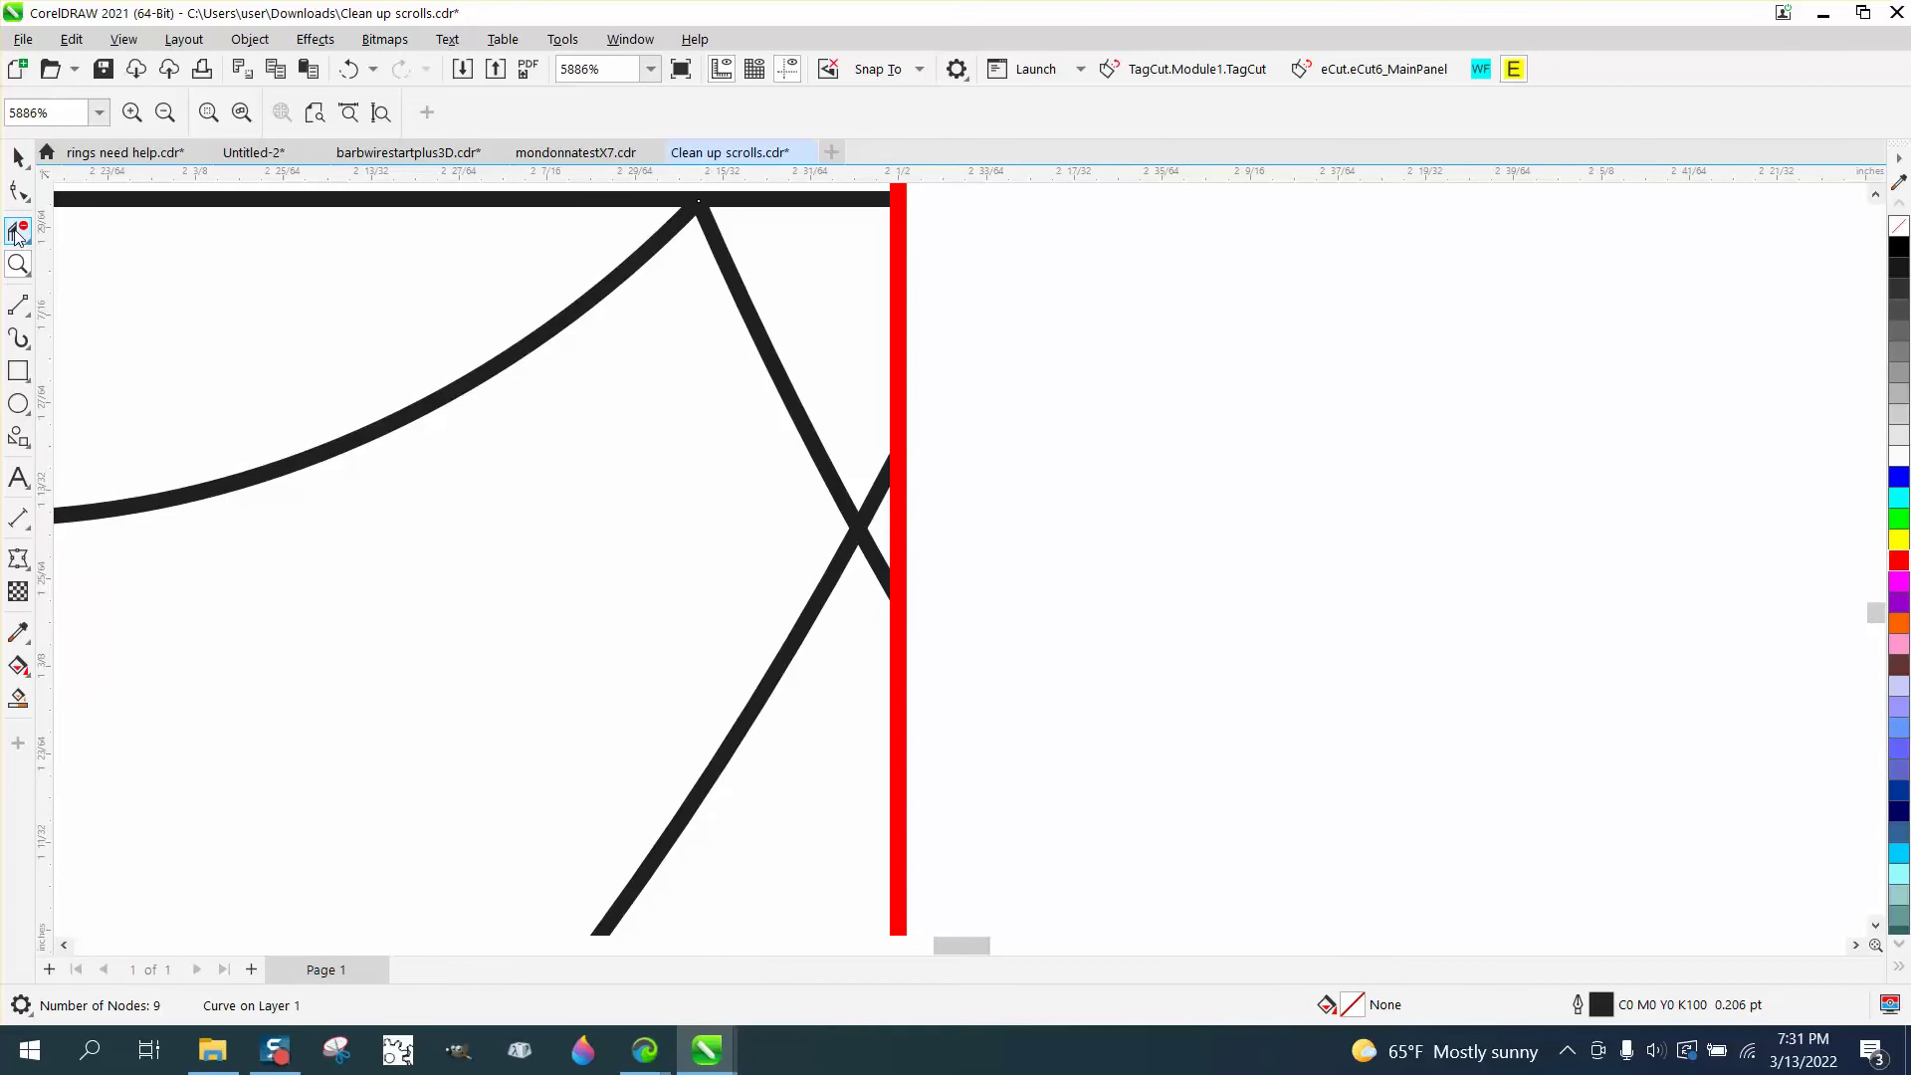
pyautogui.click(882, 482)
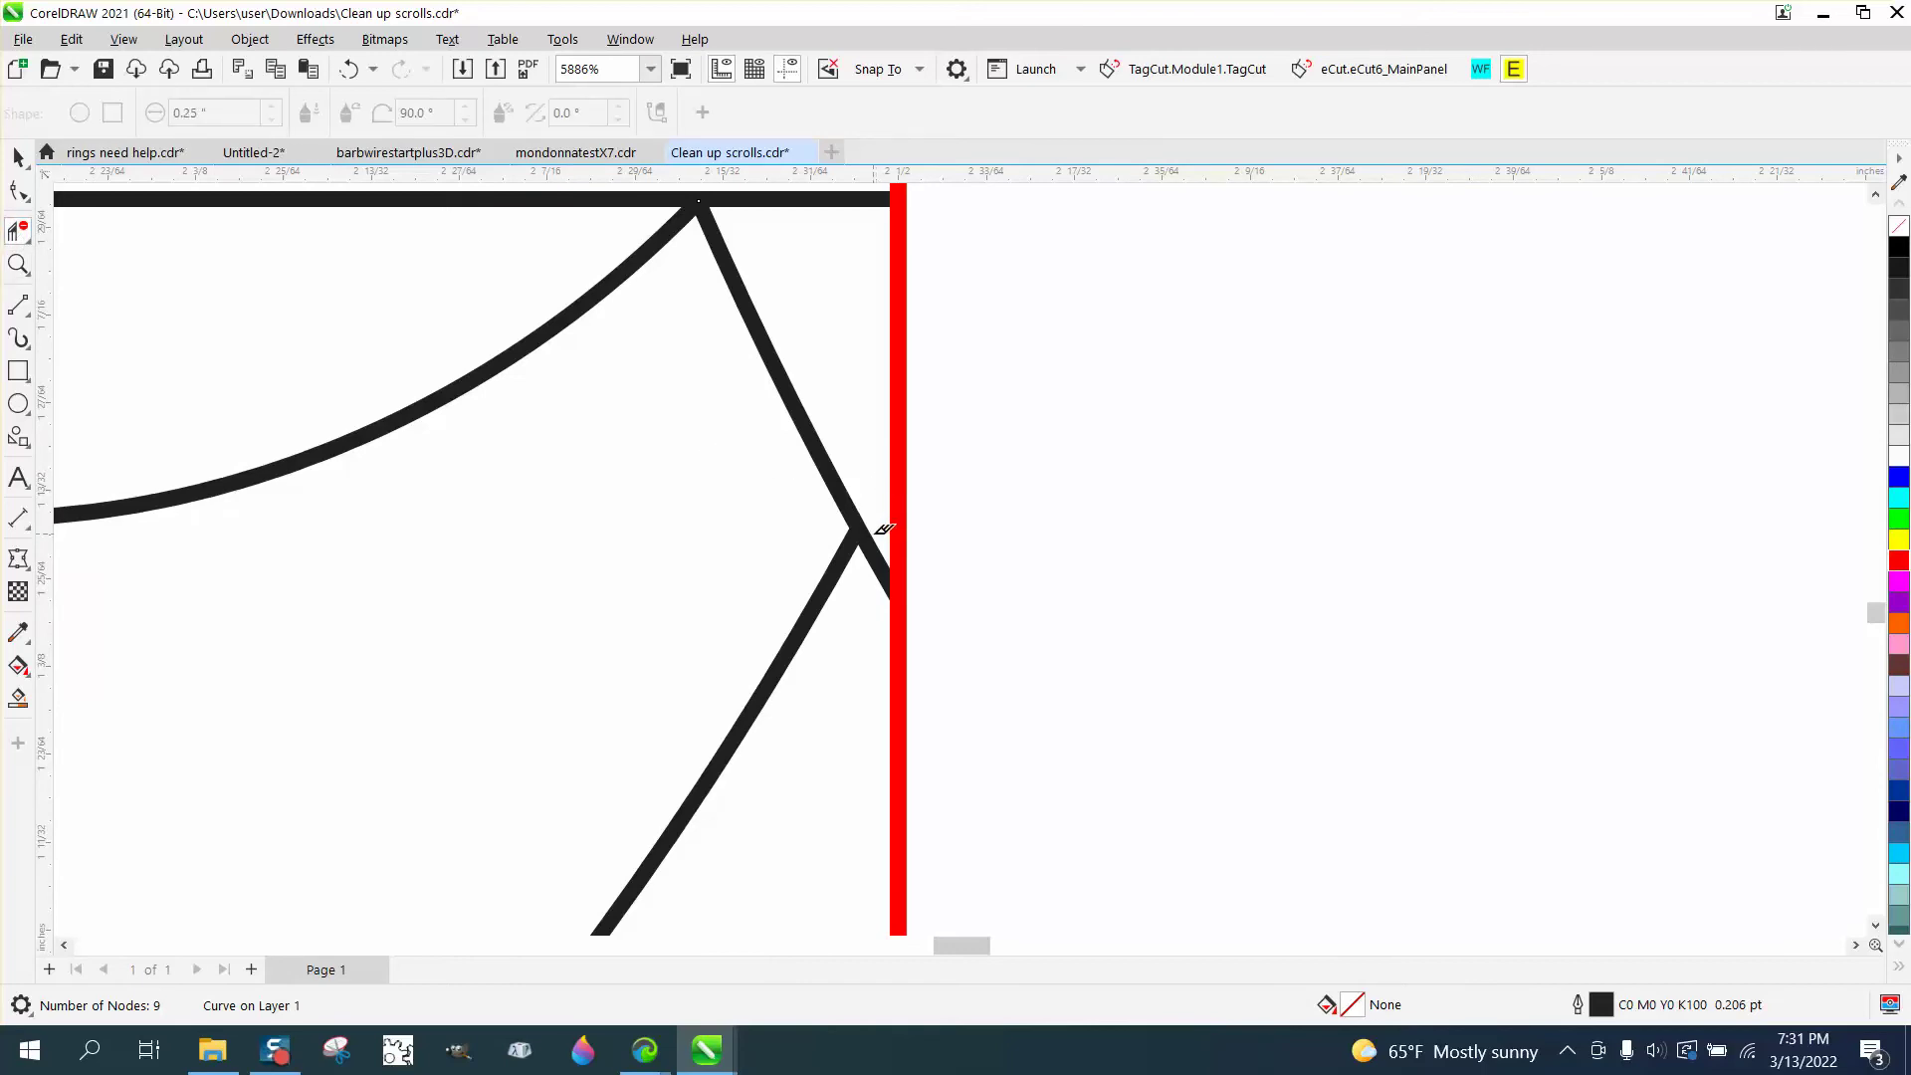
pyautogui.scroll(-8, 884, 530)
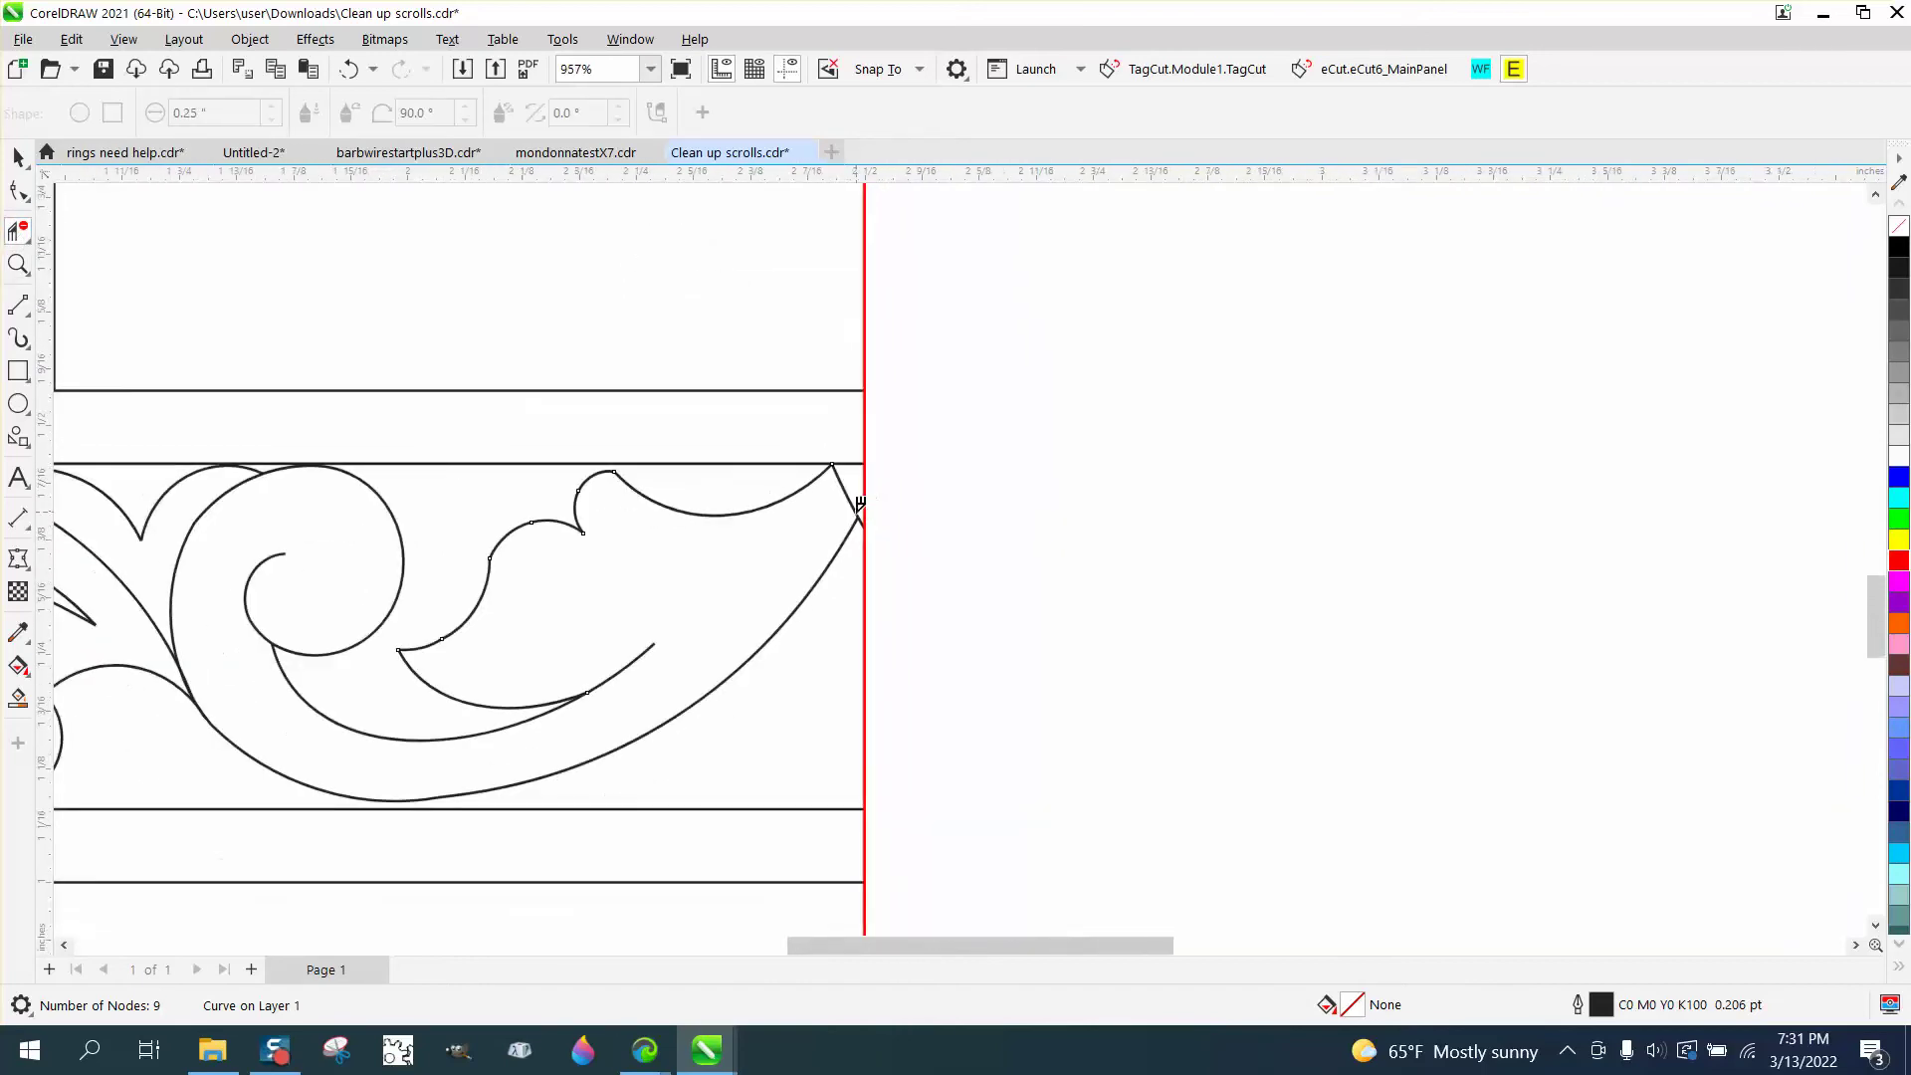
pyautogui.scroll(-4, 861, 505)
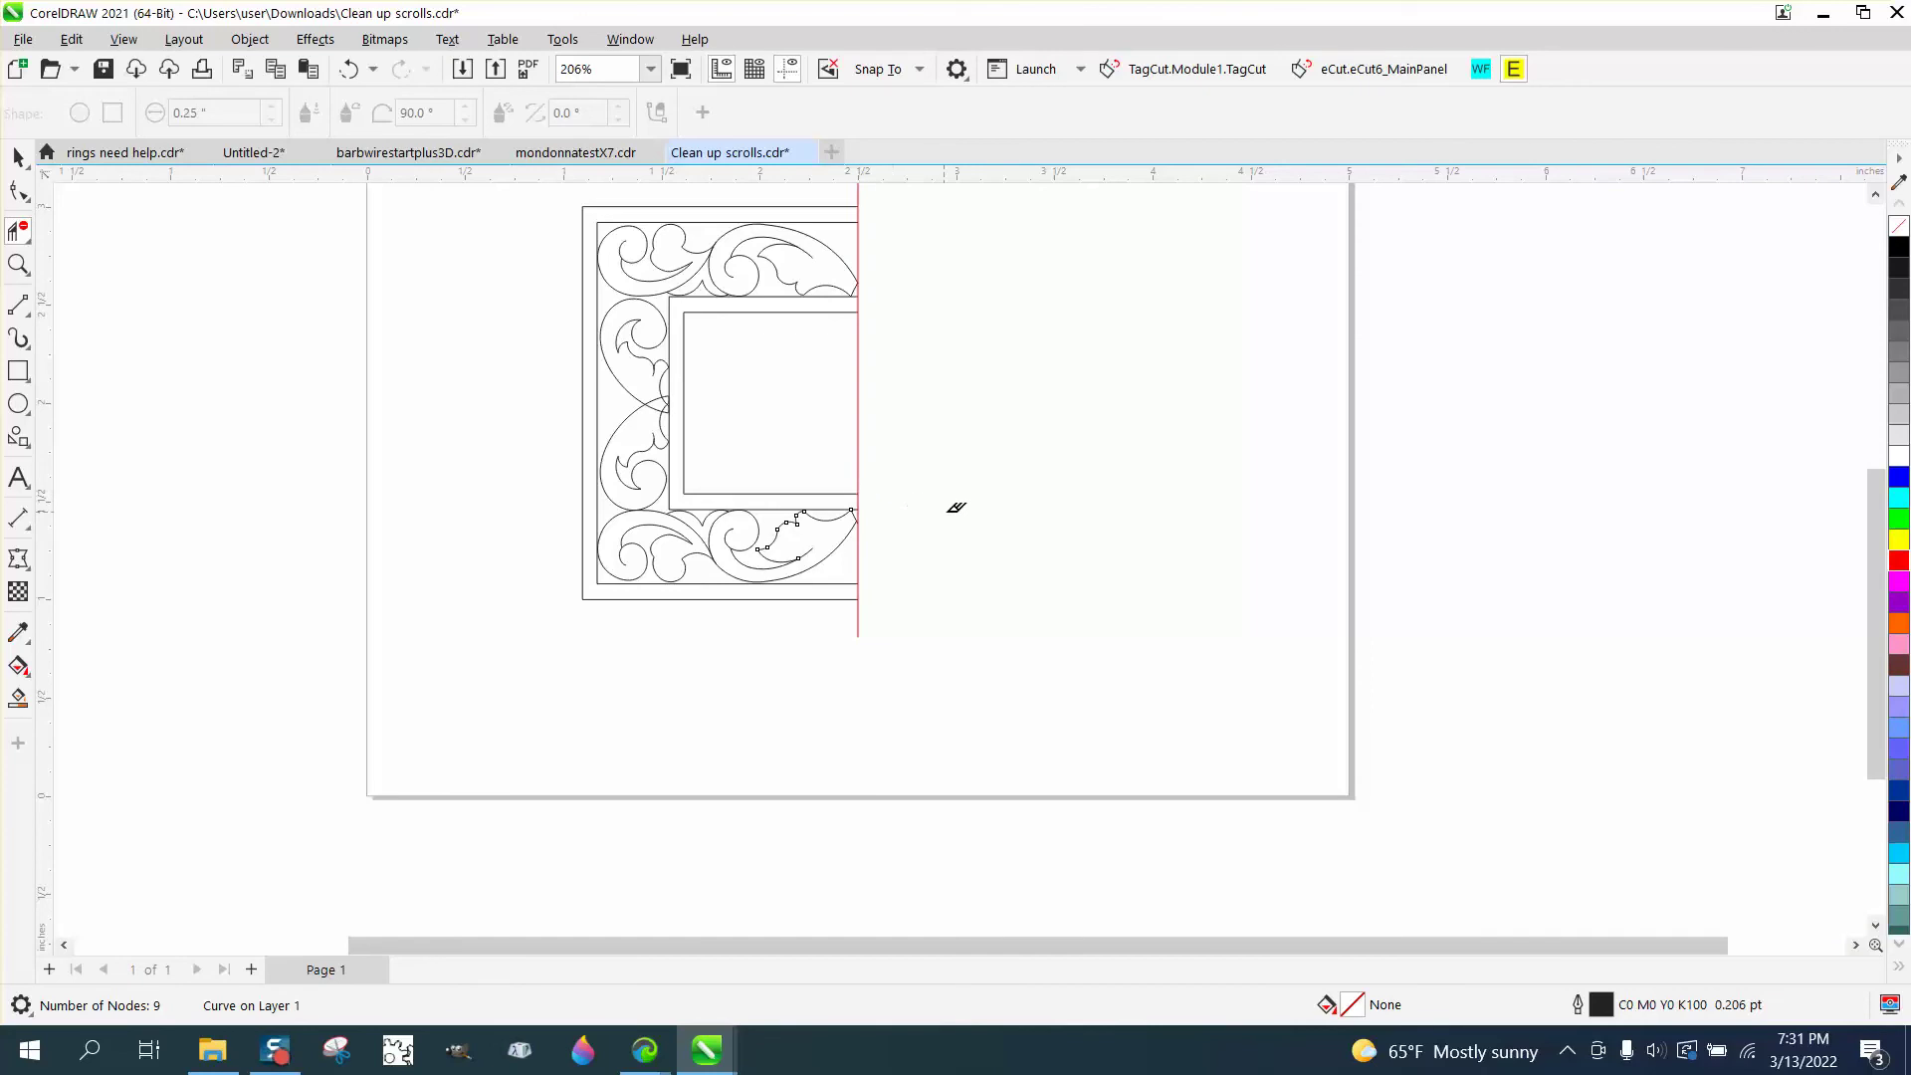
pyautogui.click(18, 264)
pyautogui.moveTo(697, 393); pyautogui.dragTo(769, 446)
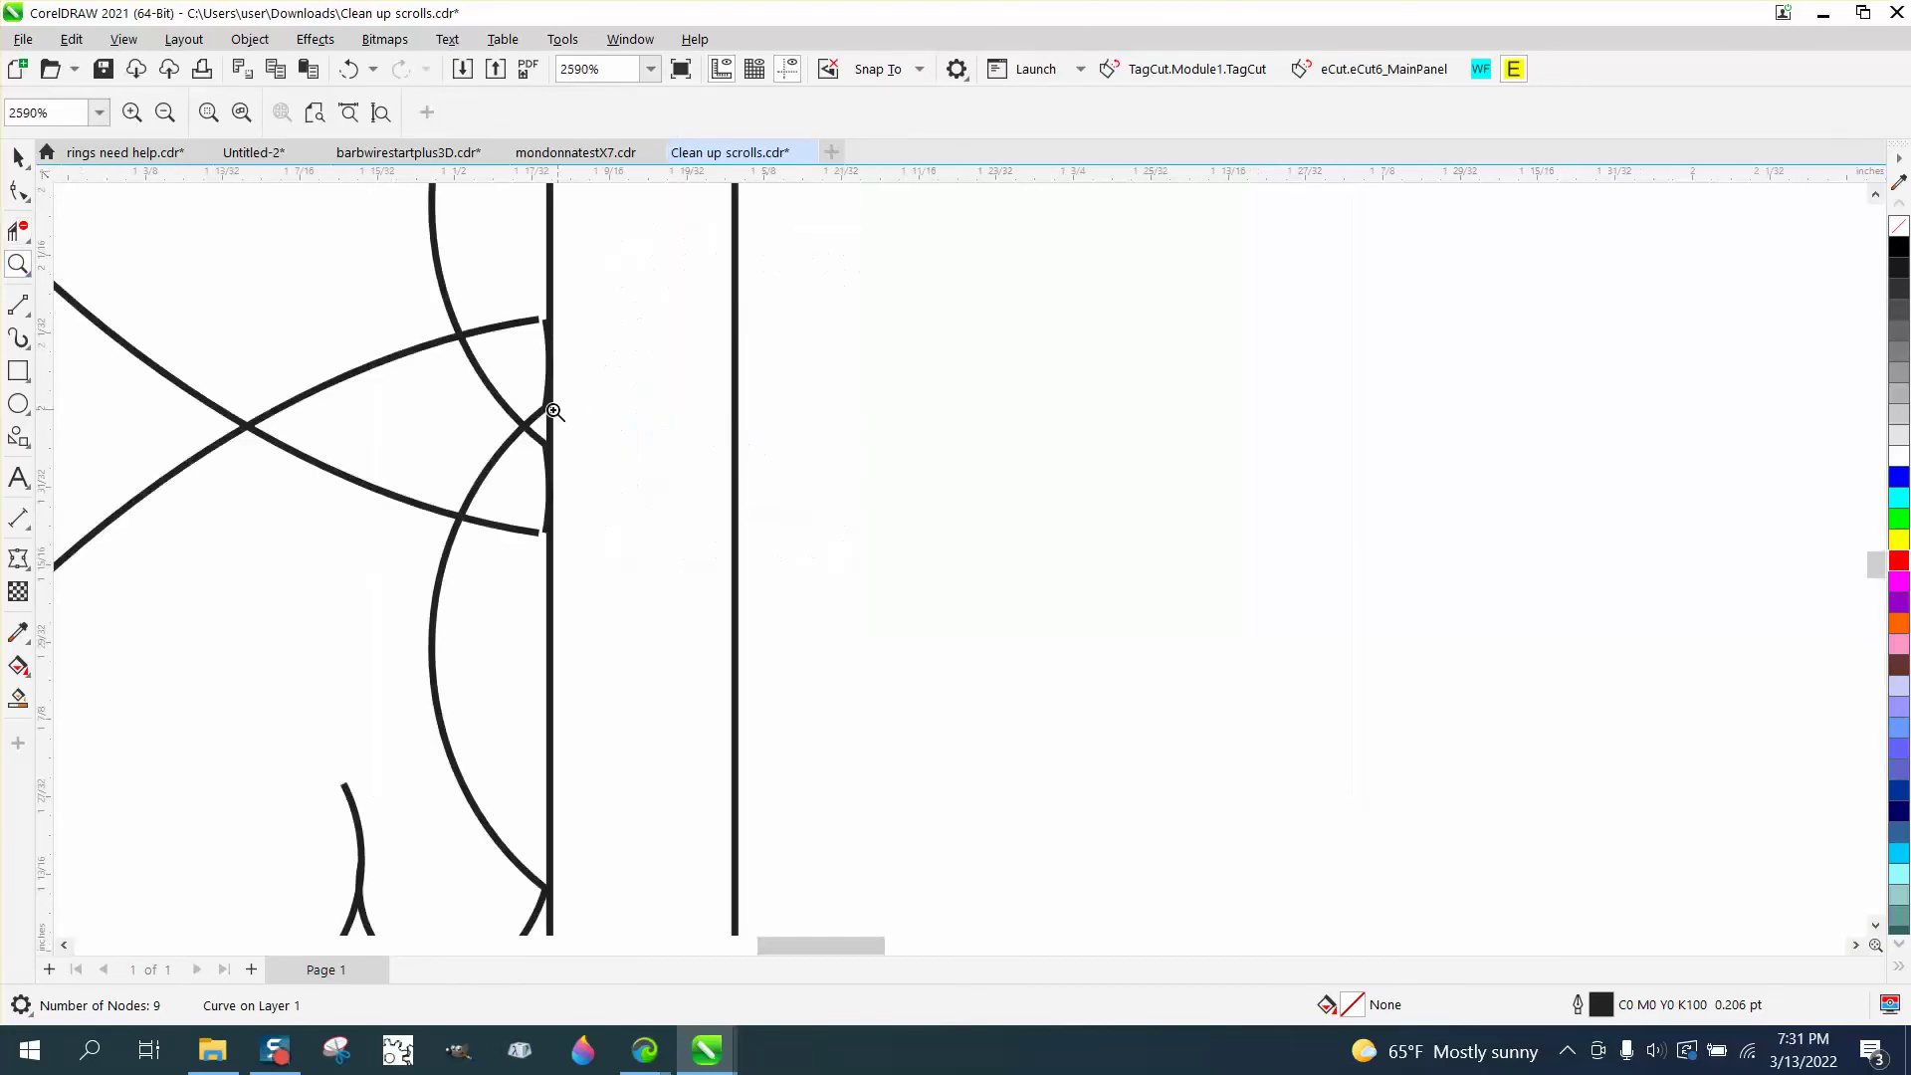
pyautogui.moveTo(435, 312); pyautogui.dragTo(766, 564)
pyautogui.click(17, 191)
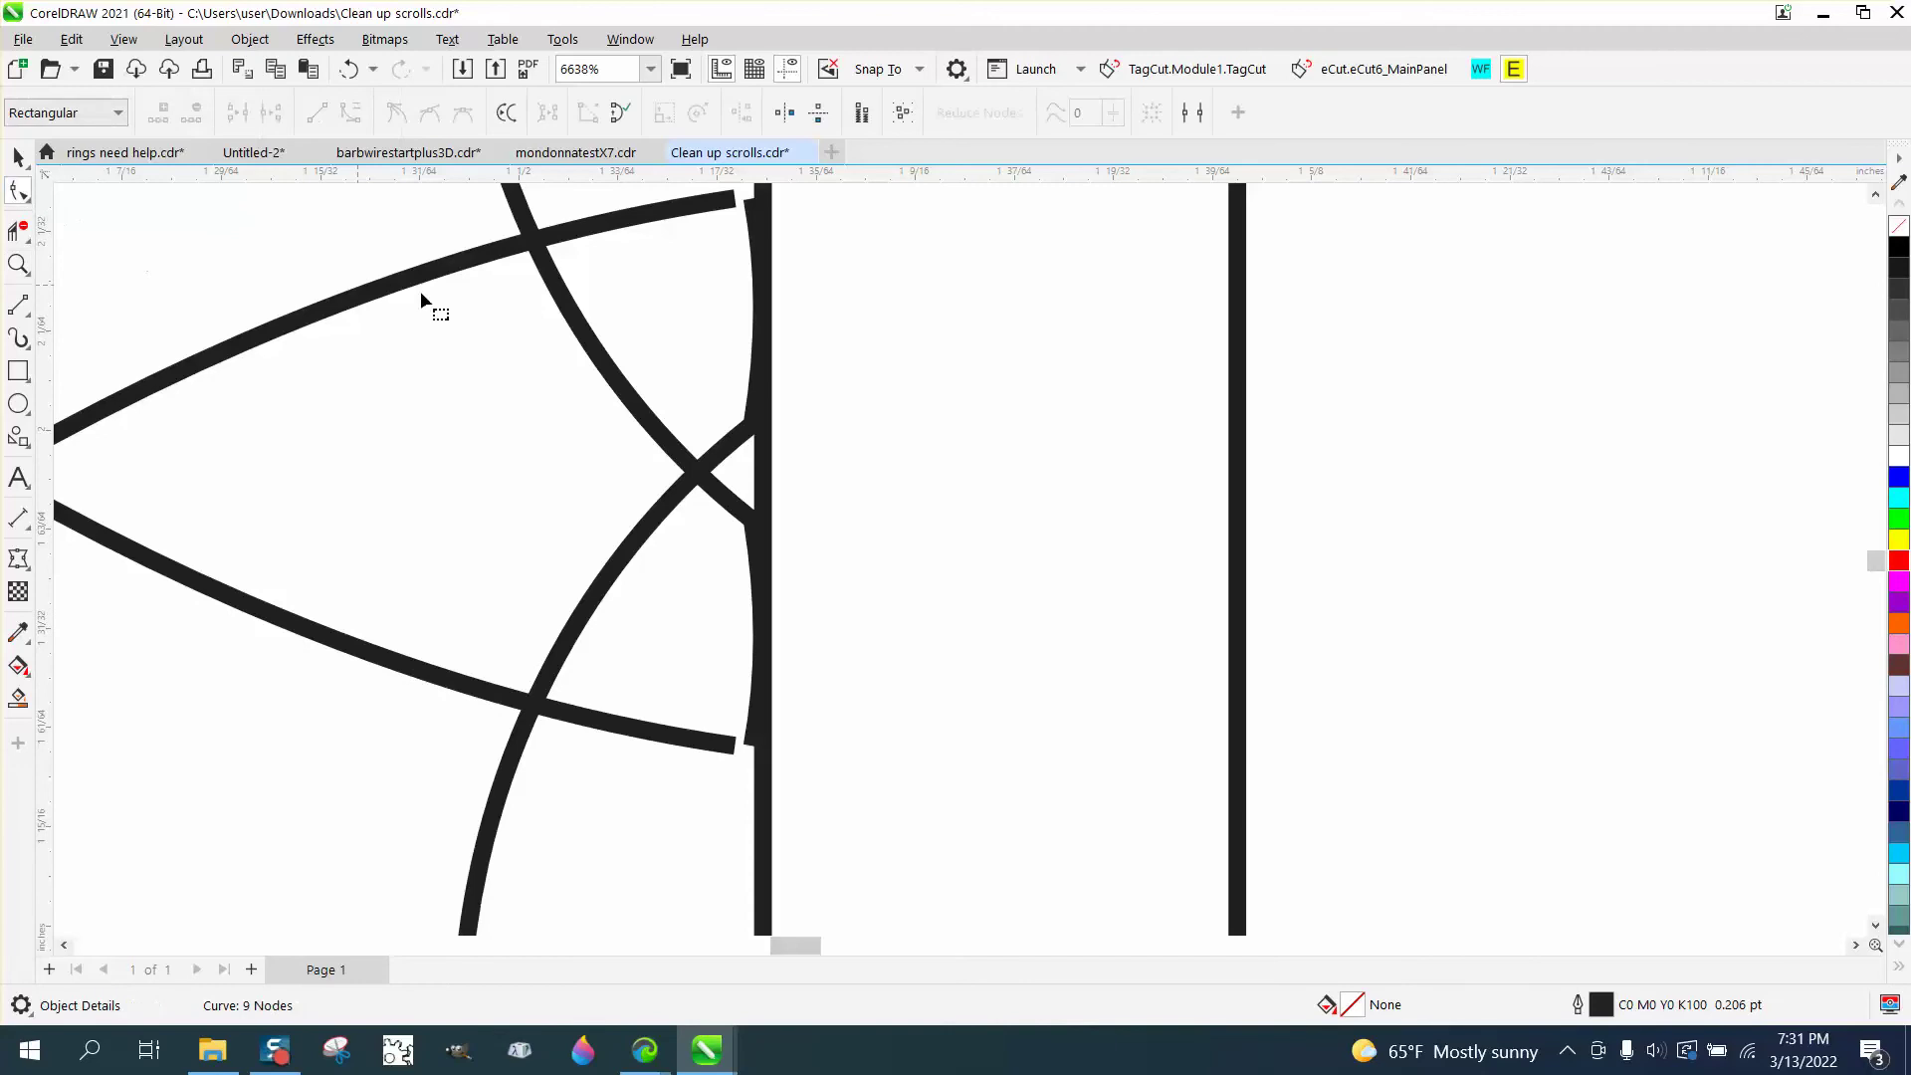
pyautogui.click(763, 241)
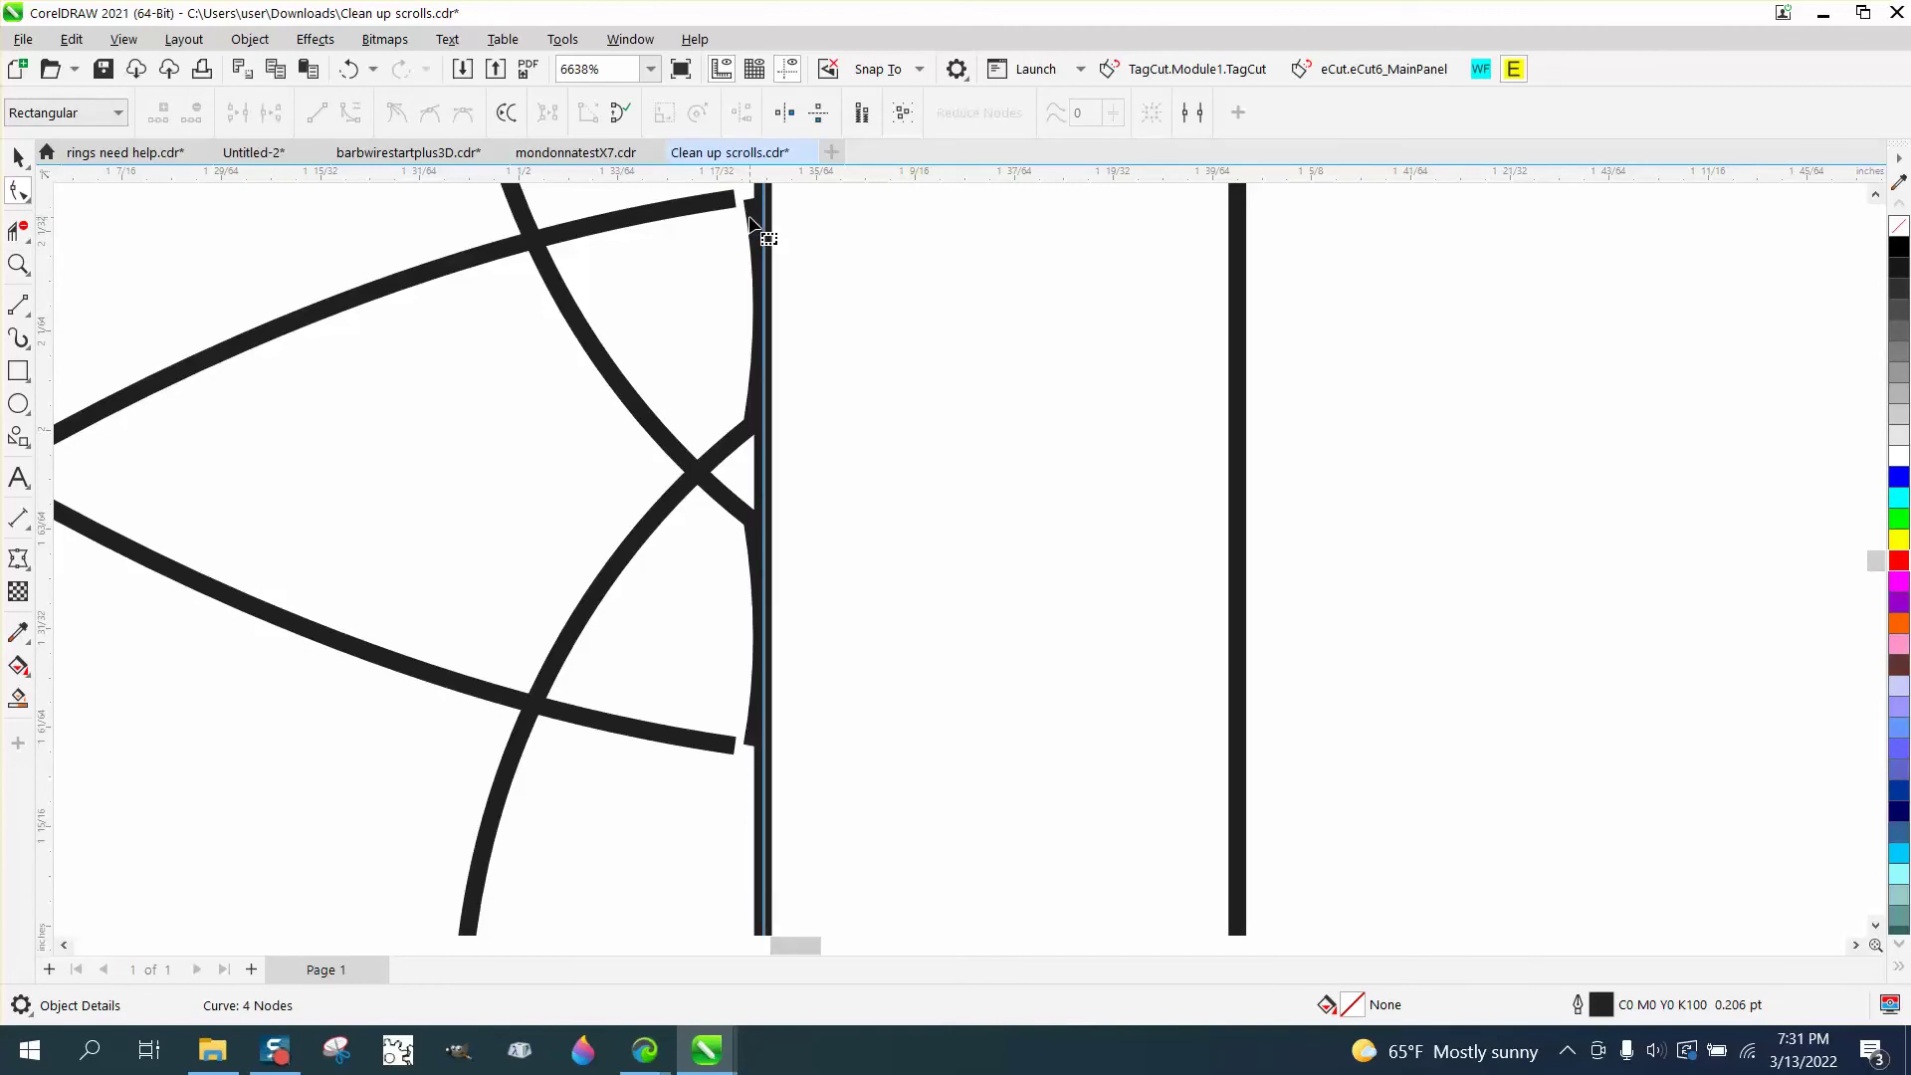
pyautogui.click(748, 213)
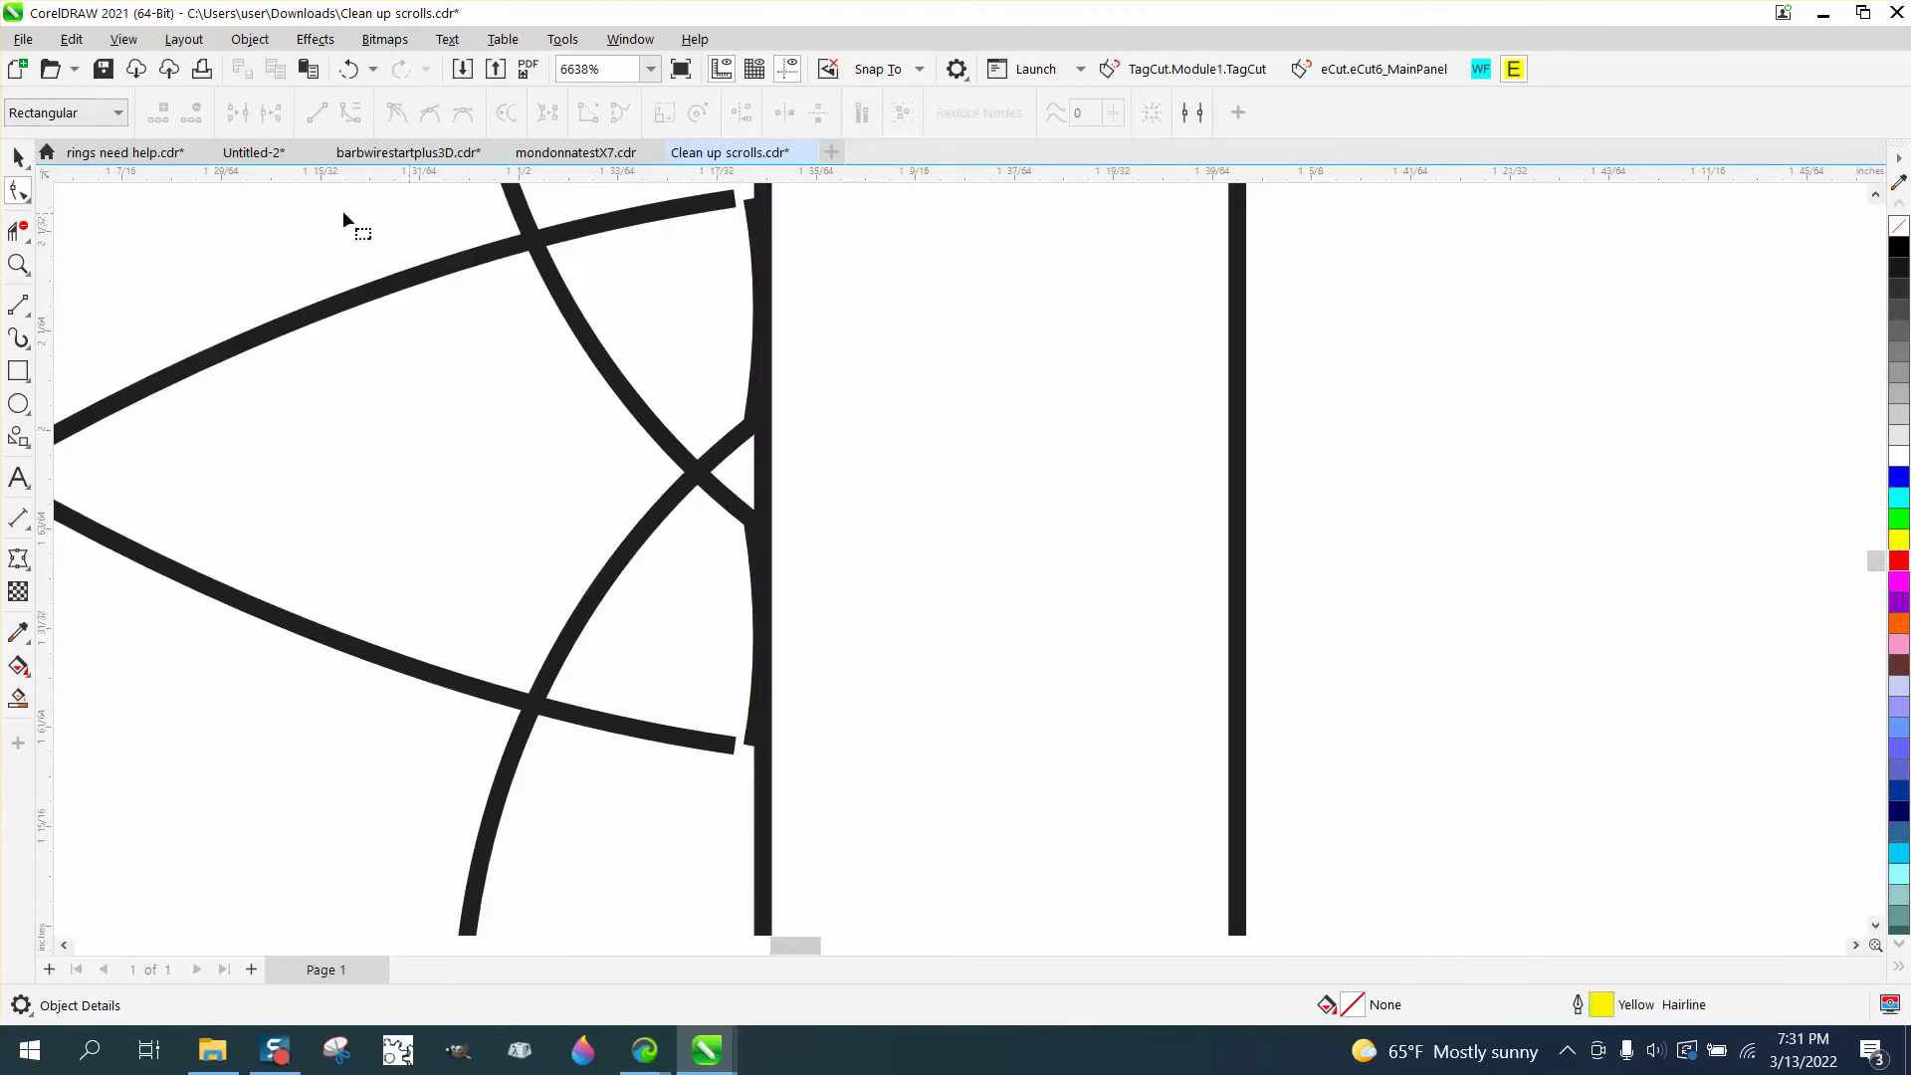
pyautogui.click(18, 158)
pyautogui.click(607, 228)
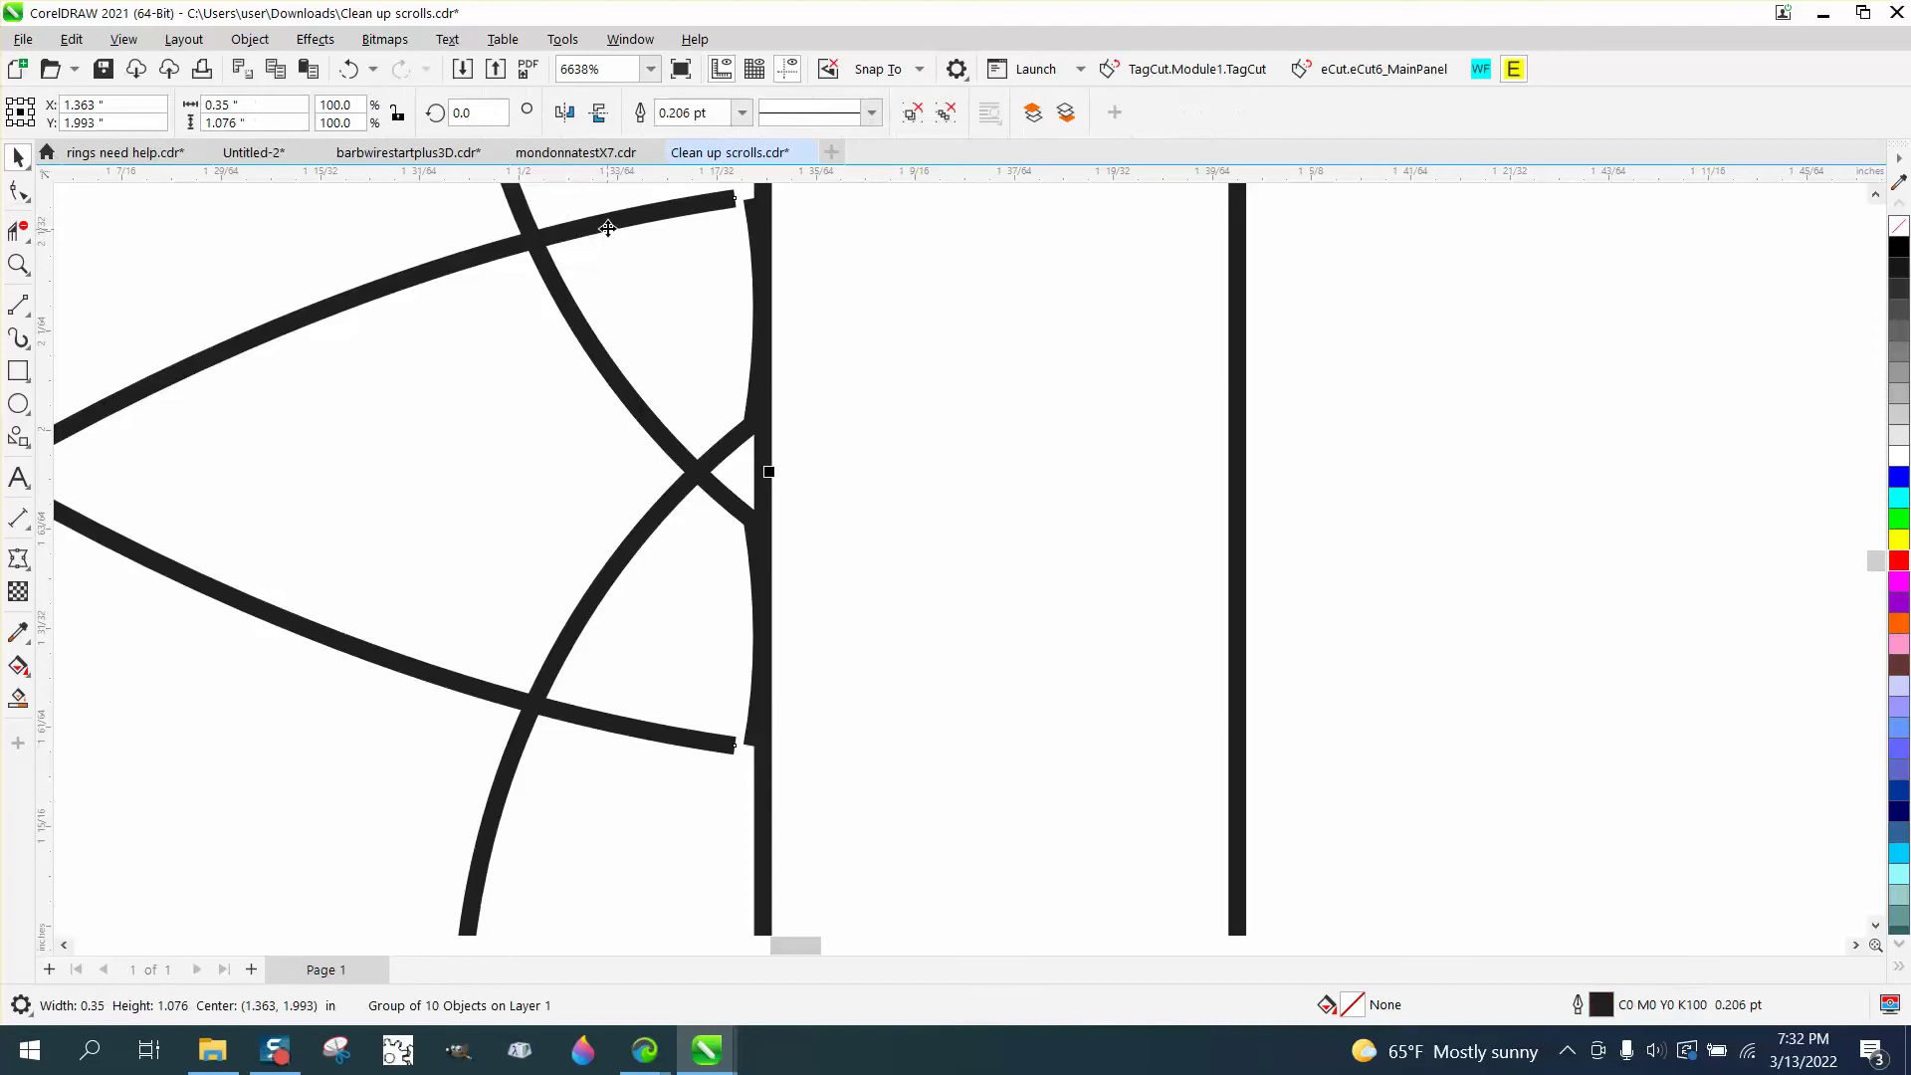
# Ungroup the ten scroll curves.
pyautogui.click(250, 38)
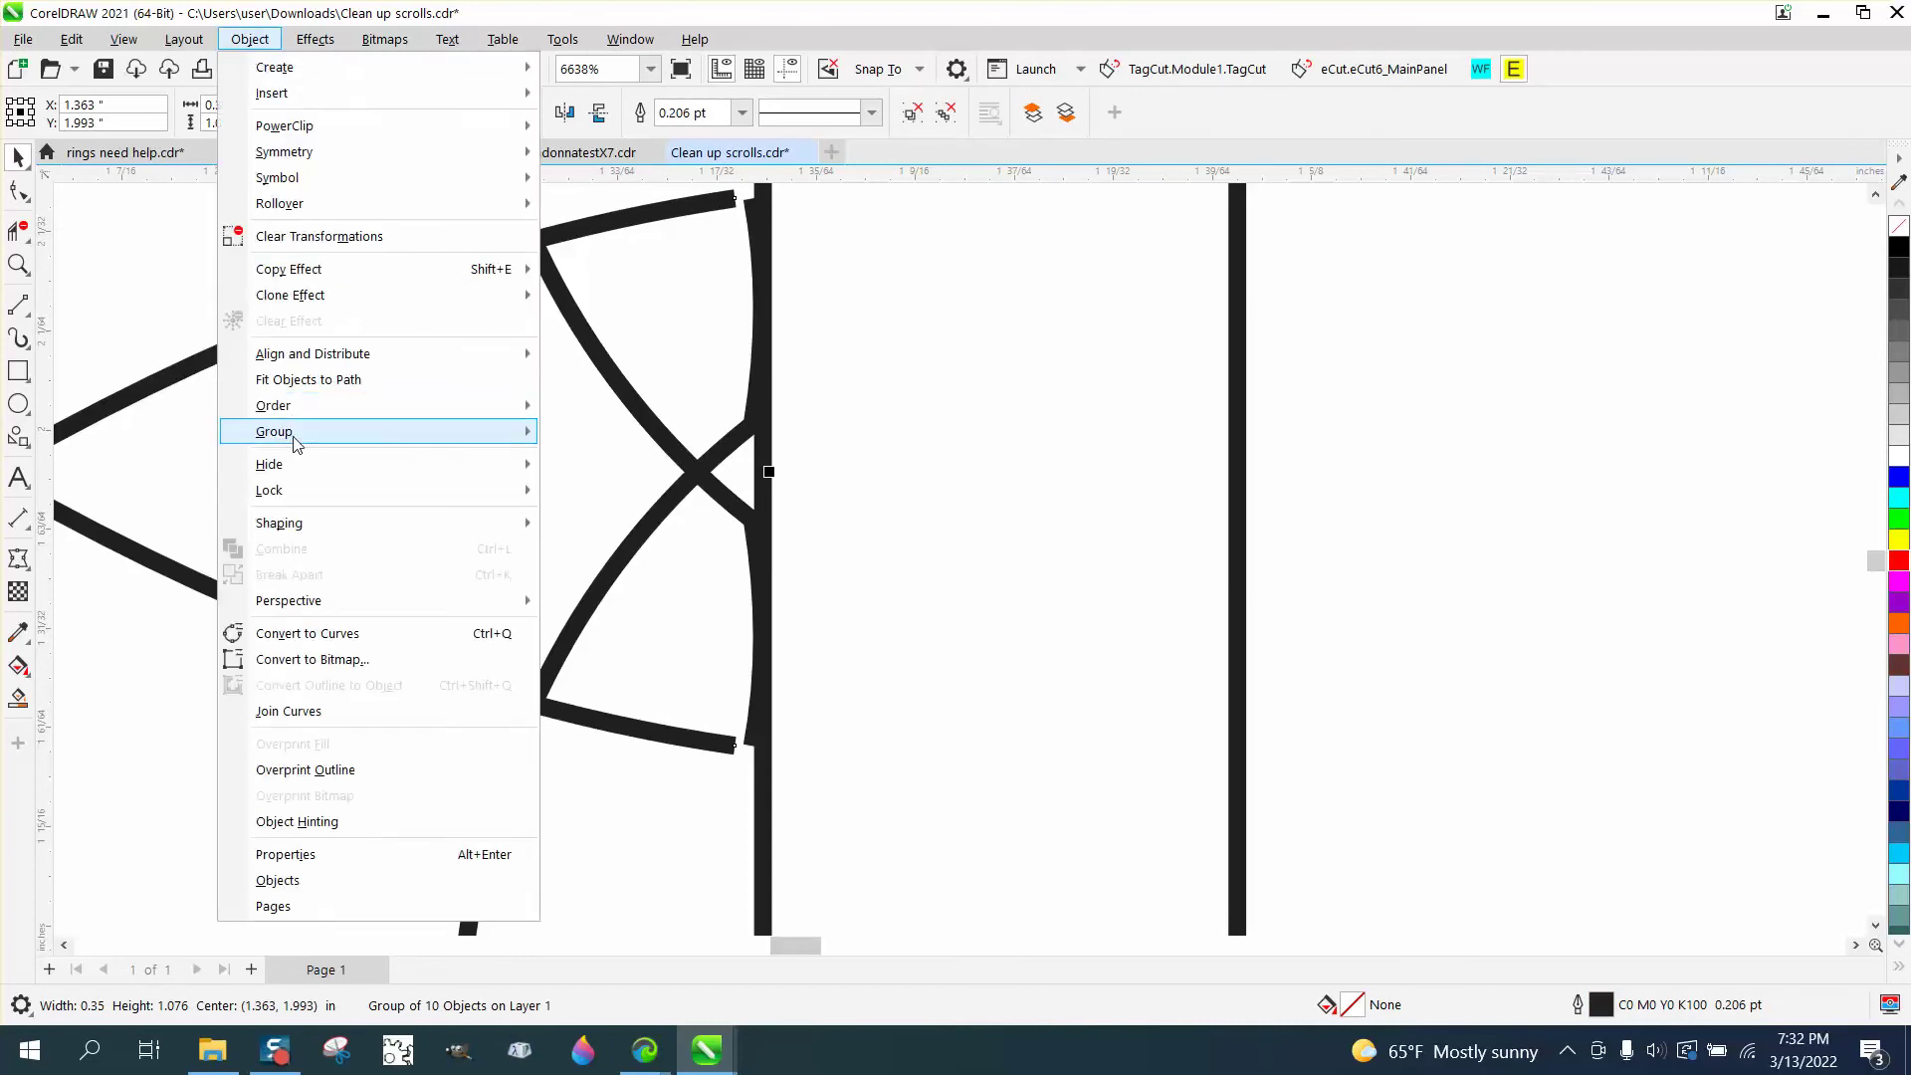
pyautogui.moveTo(290, 435)
pyautogui.click(605, 460)
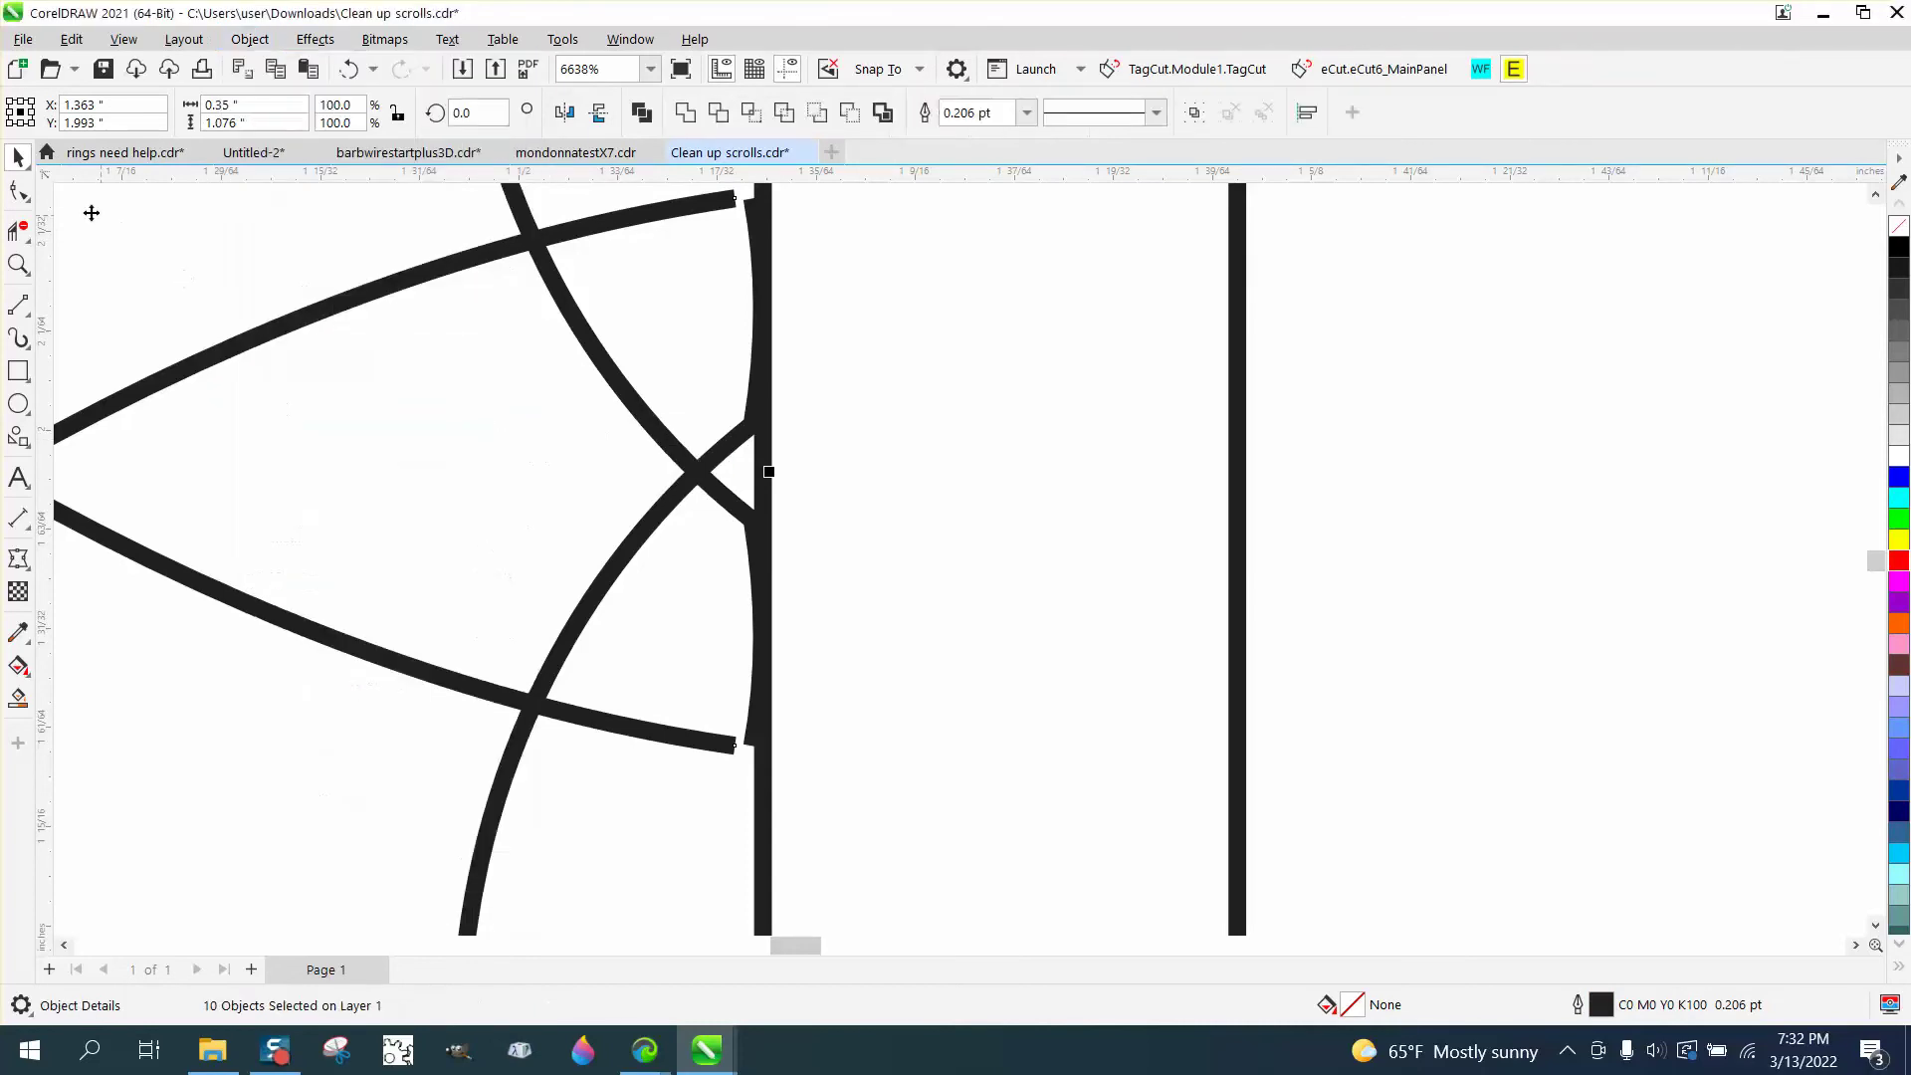
# Delete the overshooting end nodes of the blue curve and the right curve.
pyautogui.click(17, 191)
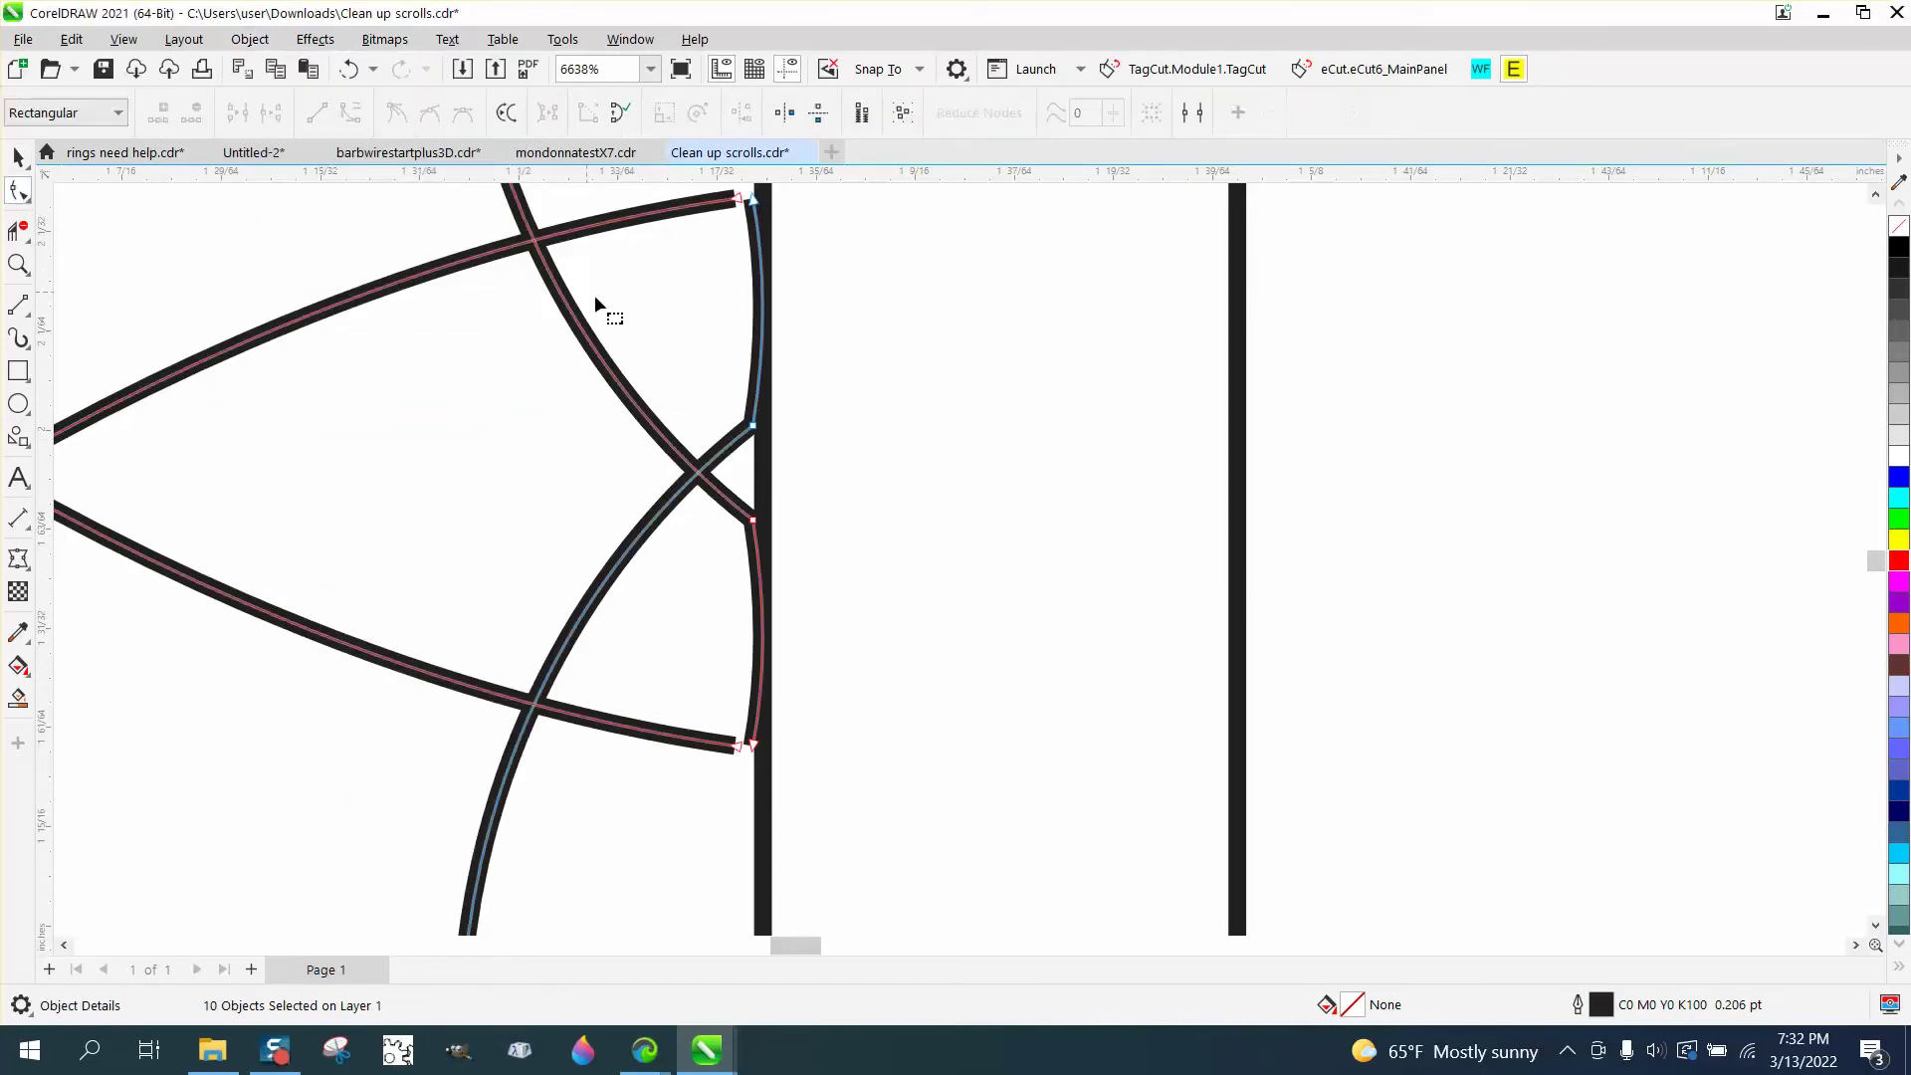
pyautogui.click(754, 202)
pyautogui.press('Delete')
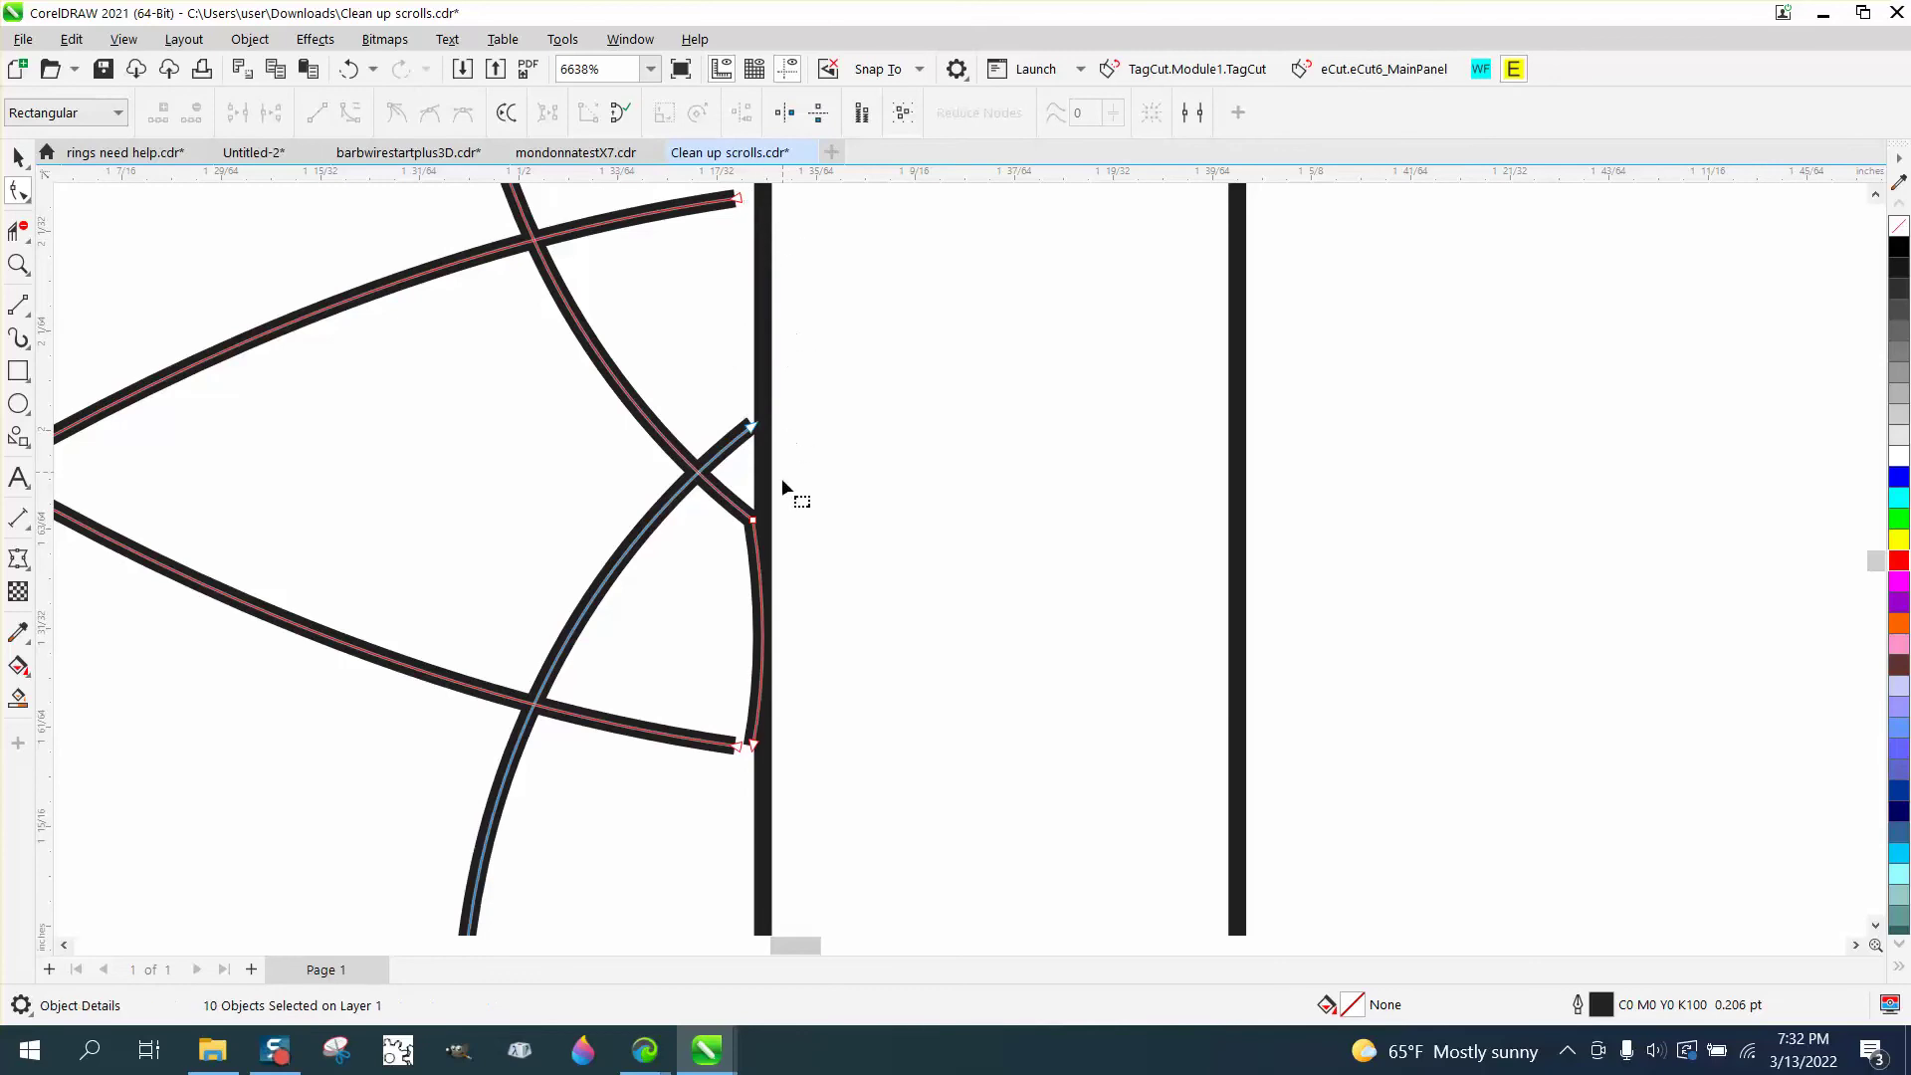
pyautogui.click(754, 747)
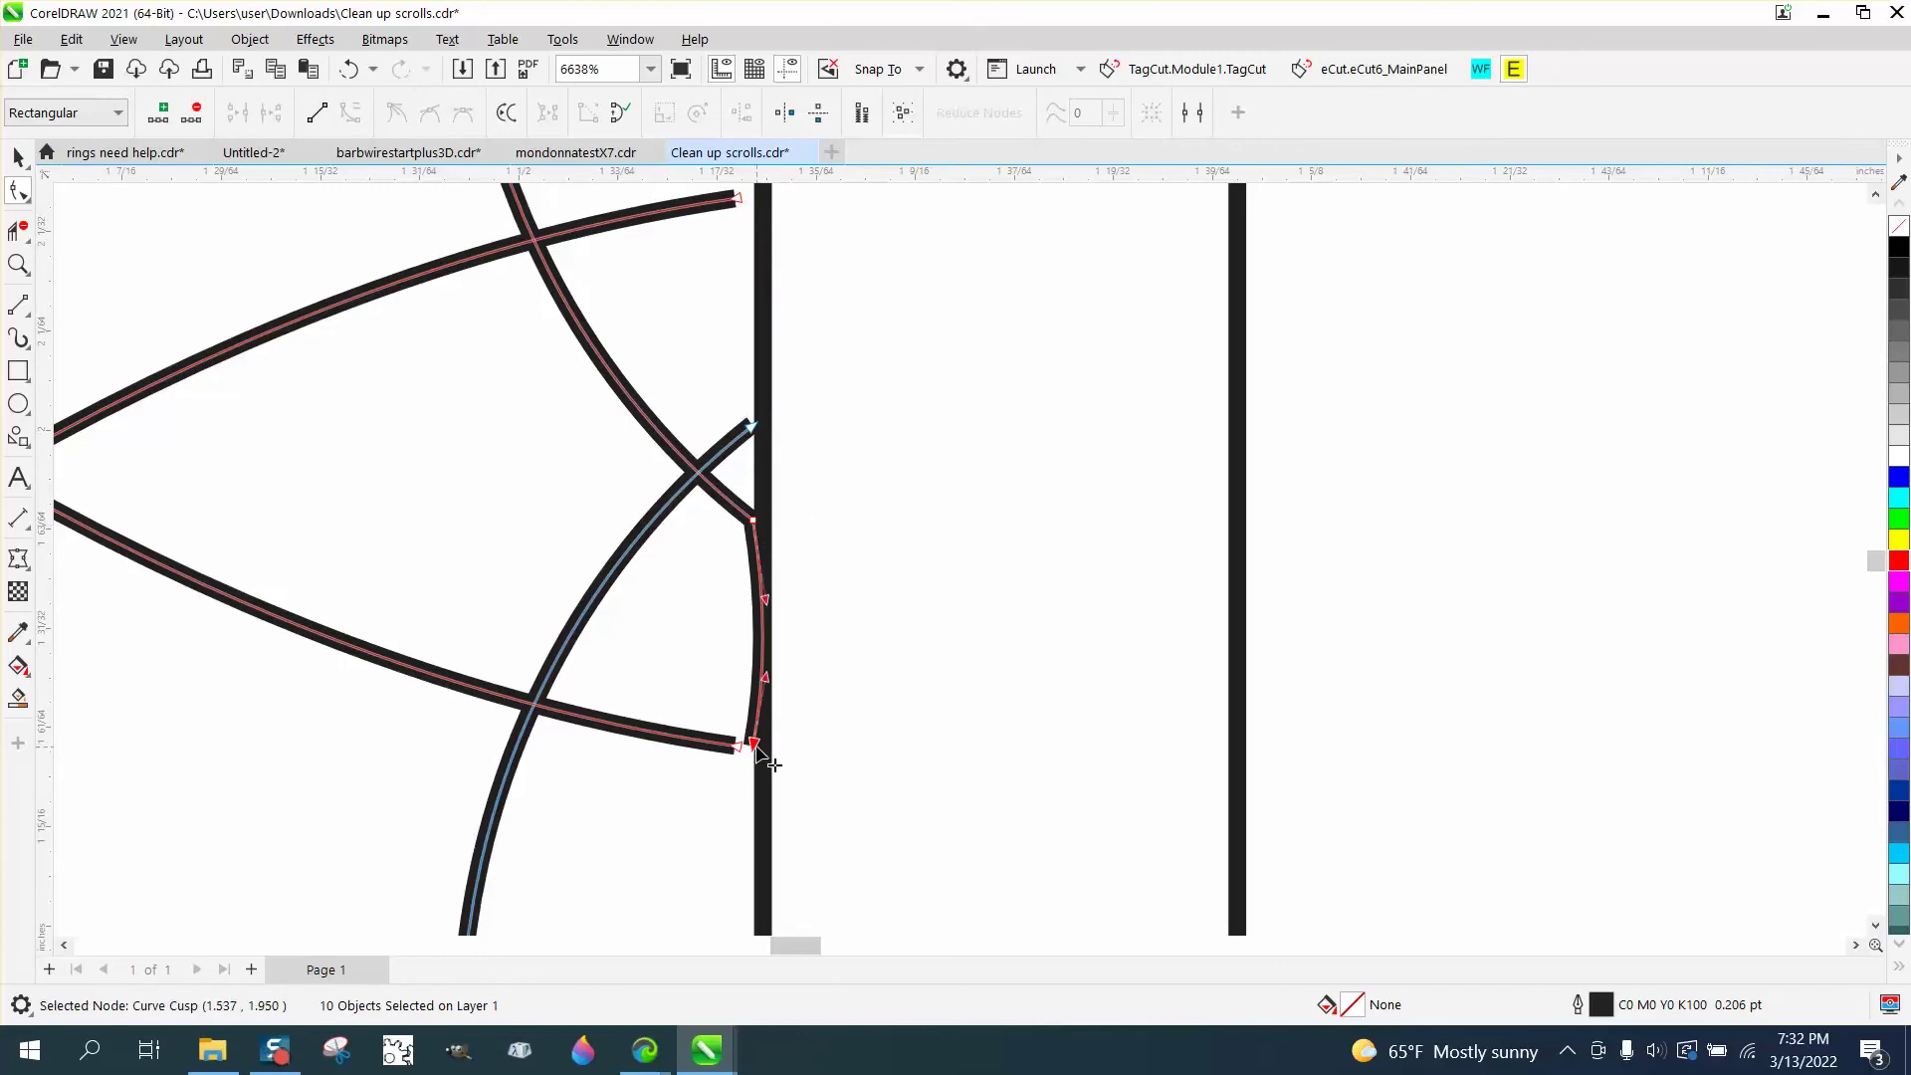
pyautogui.press('Delete')
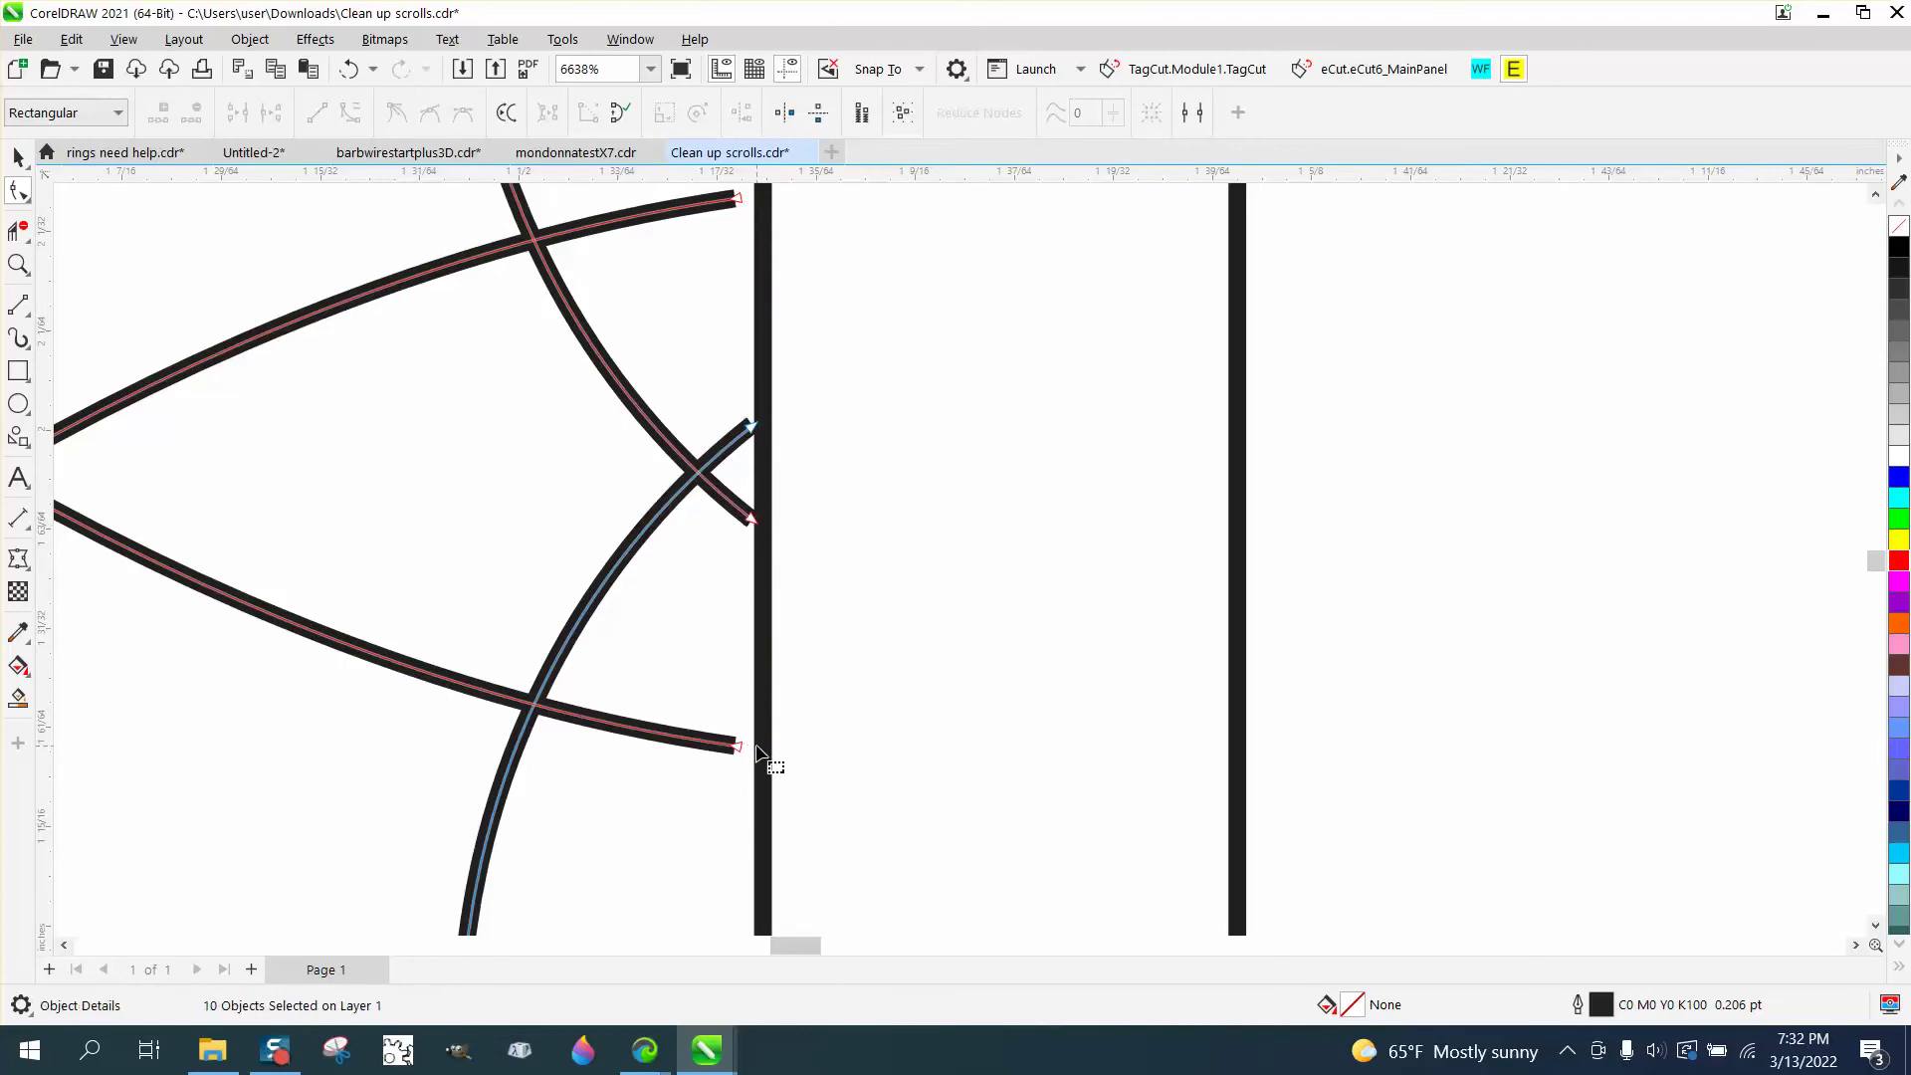
# Snap the ends of the blue, lower and top curves onto the red centre guide.
pyautogui.click(758, 520)
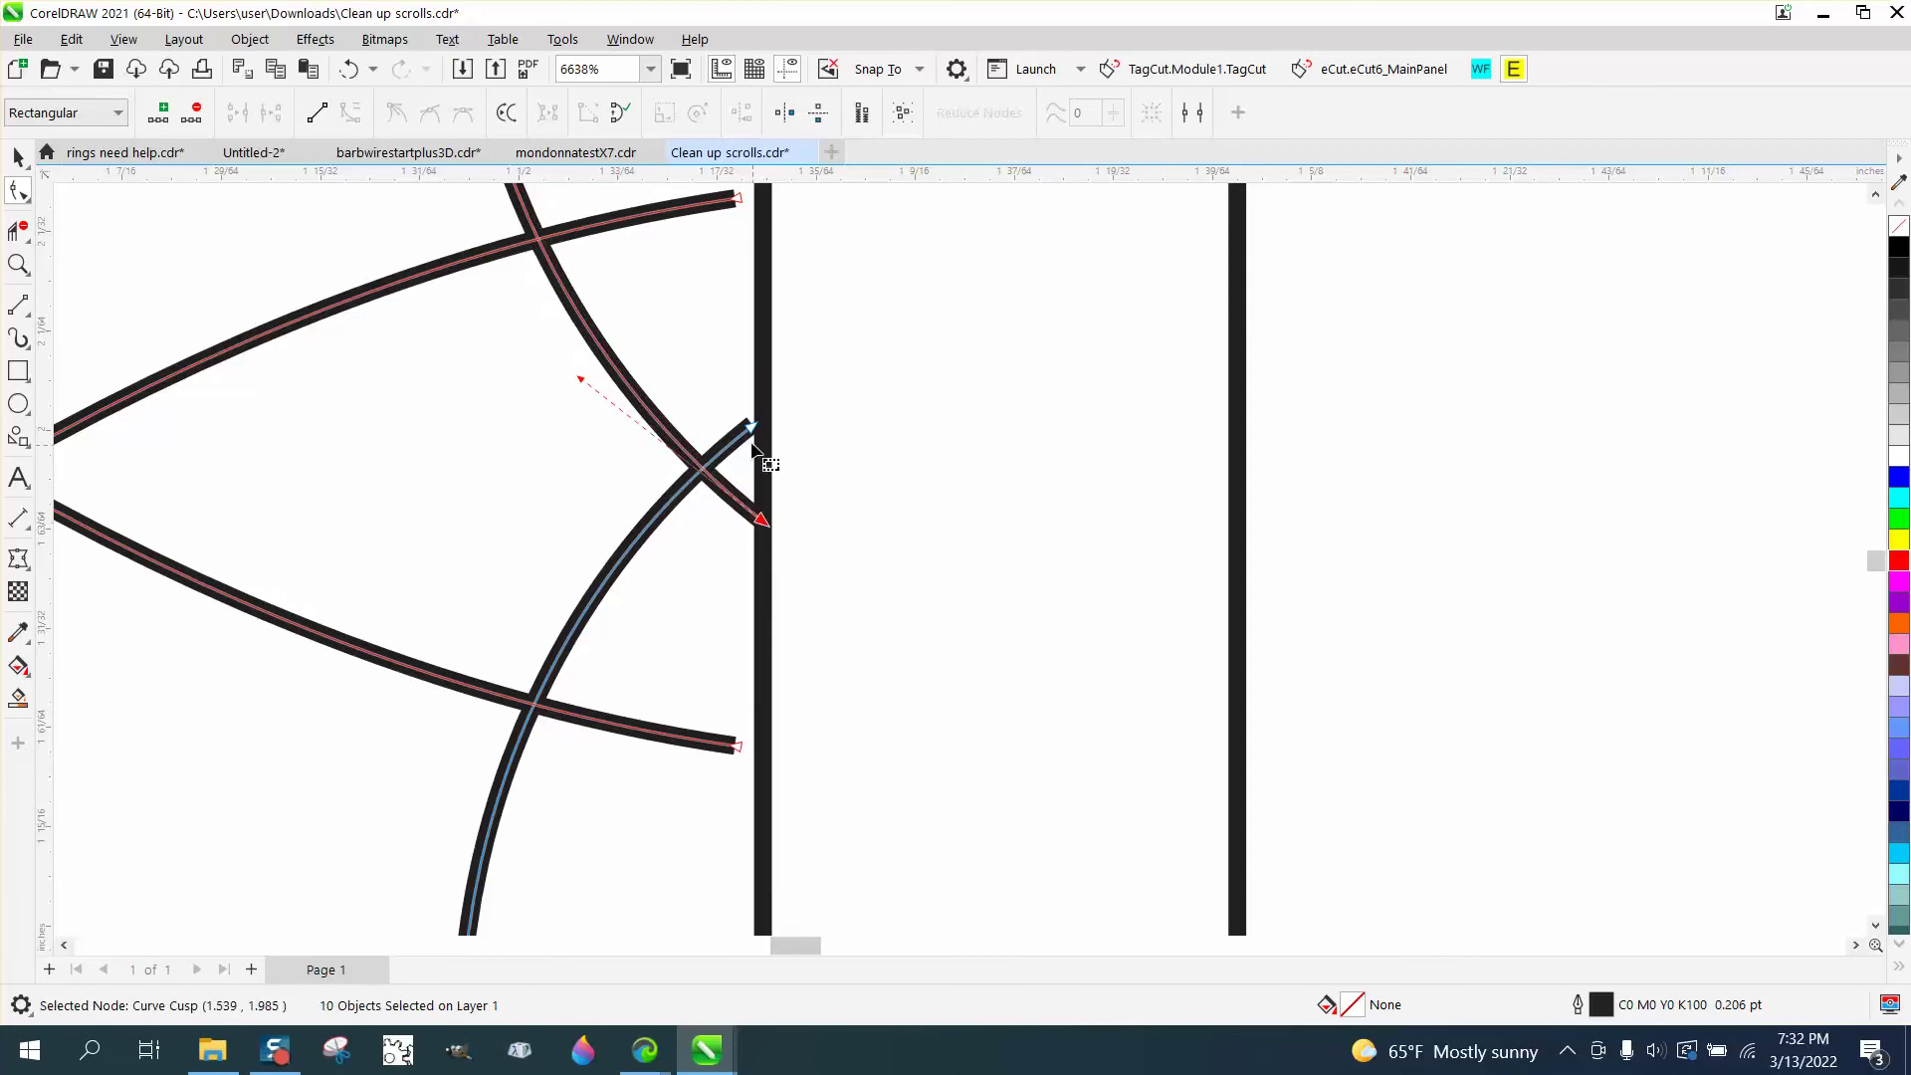
pyautogui.moveTo(749, 426); pyautogui.dragTo(761, 419)
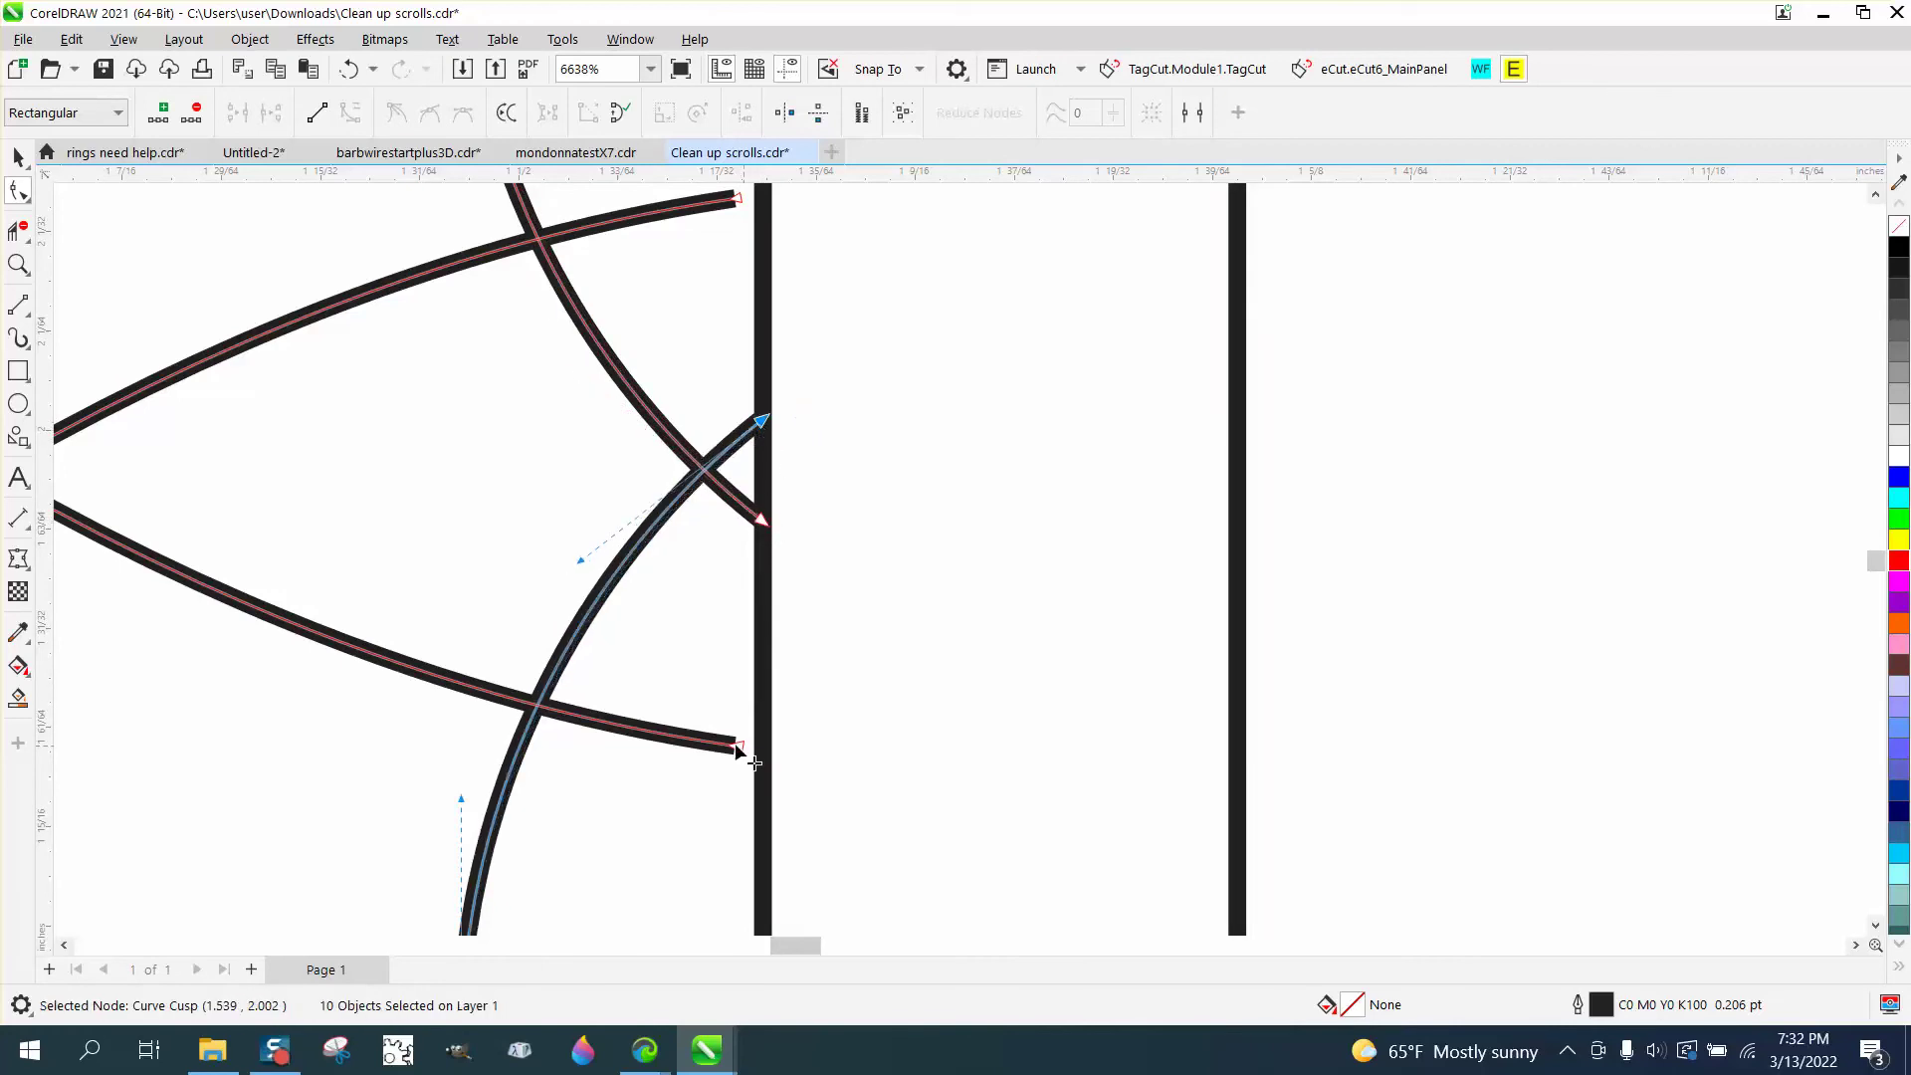
pyautogui.moveTo(739, 747); pyautogui.dragTo(767, 751)
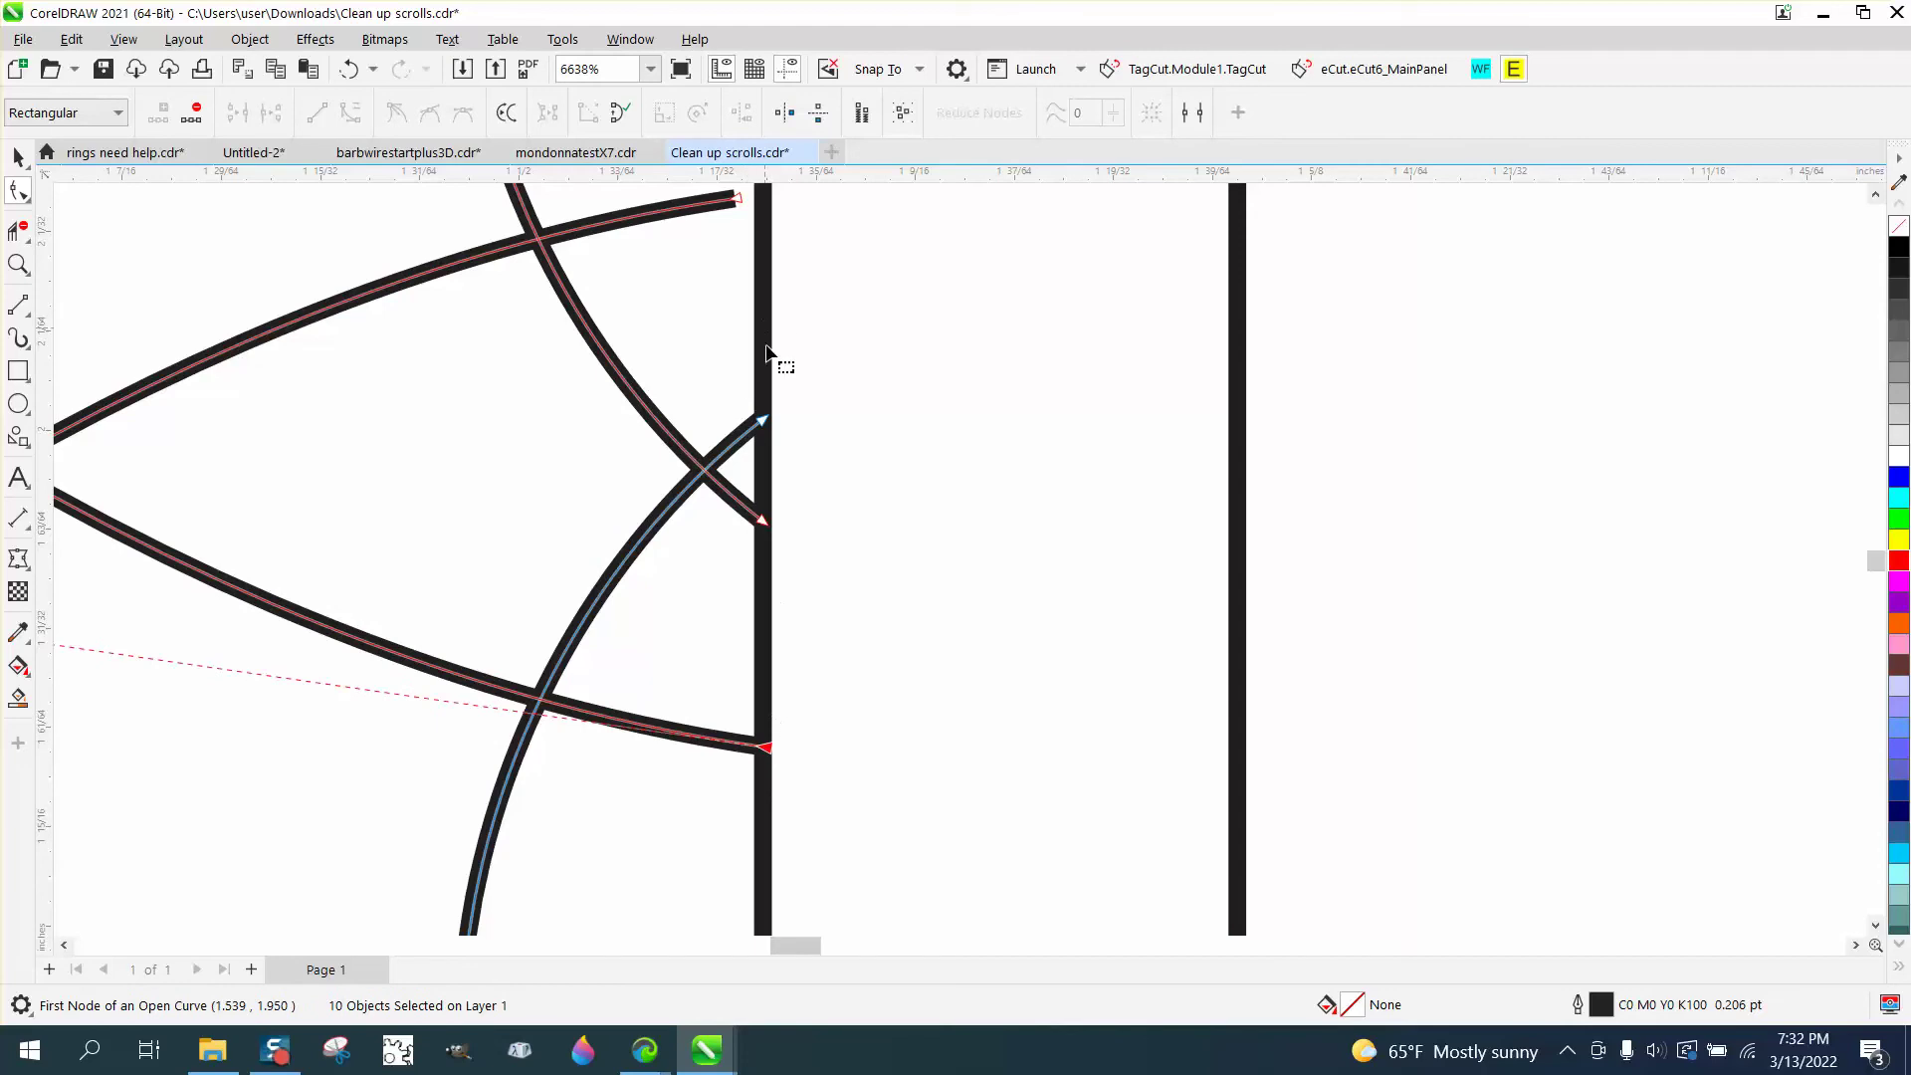
pyautogui.scroll(-2, 766, 350)
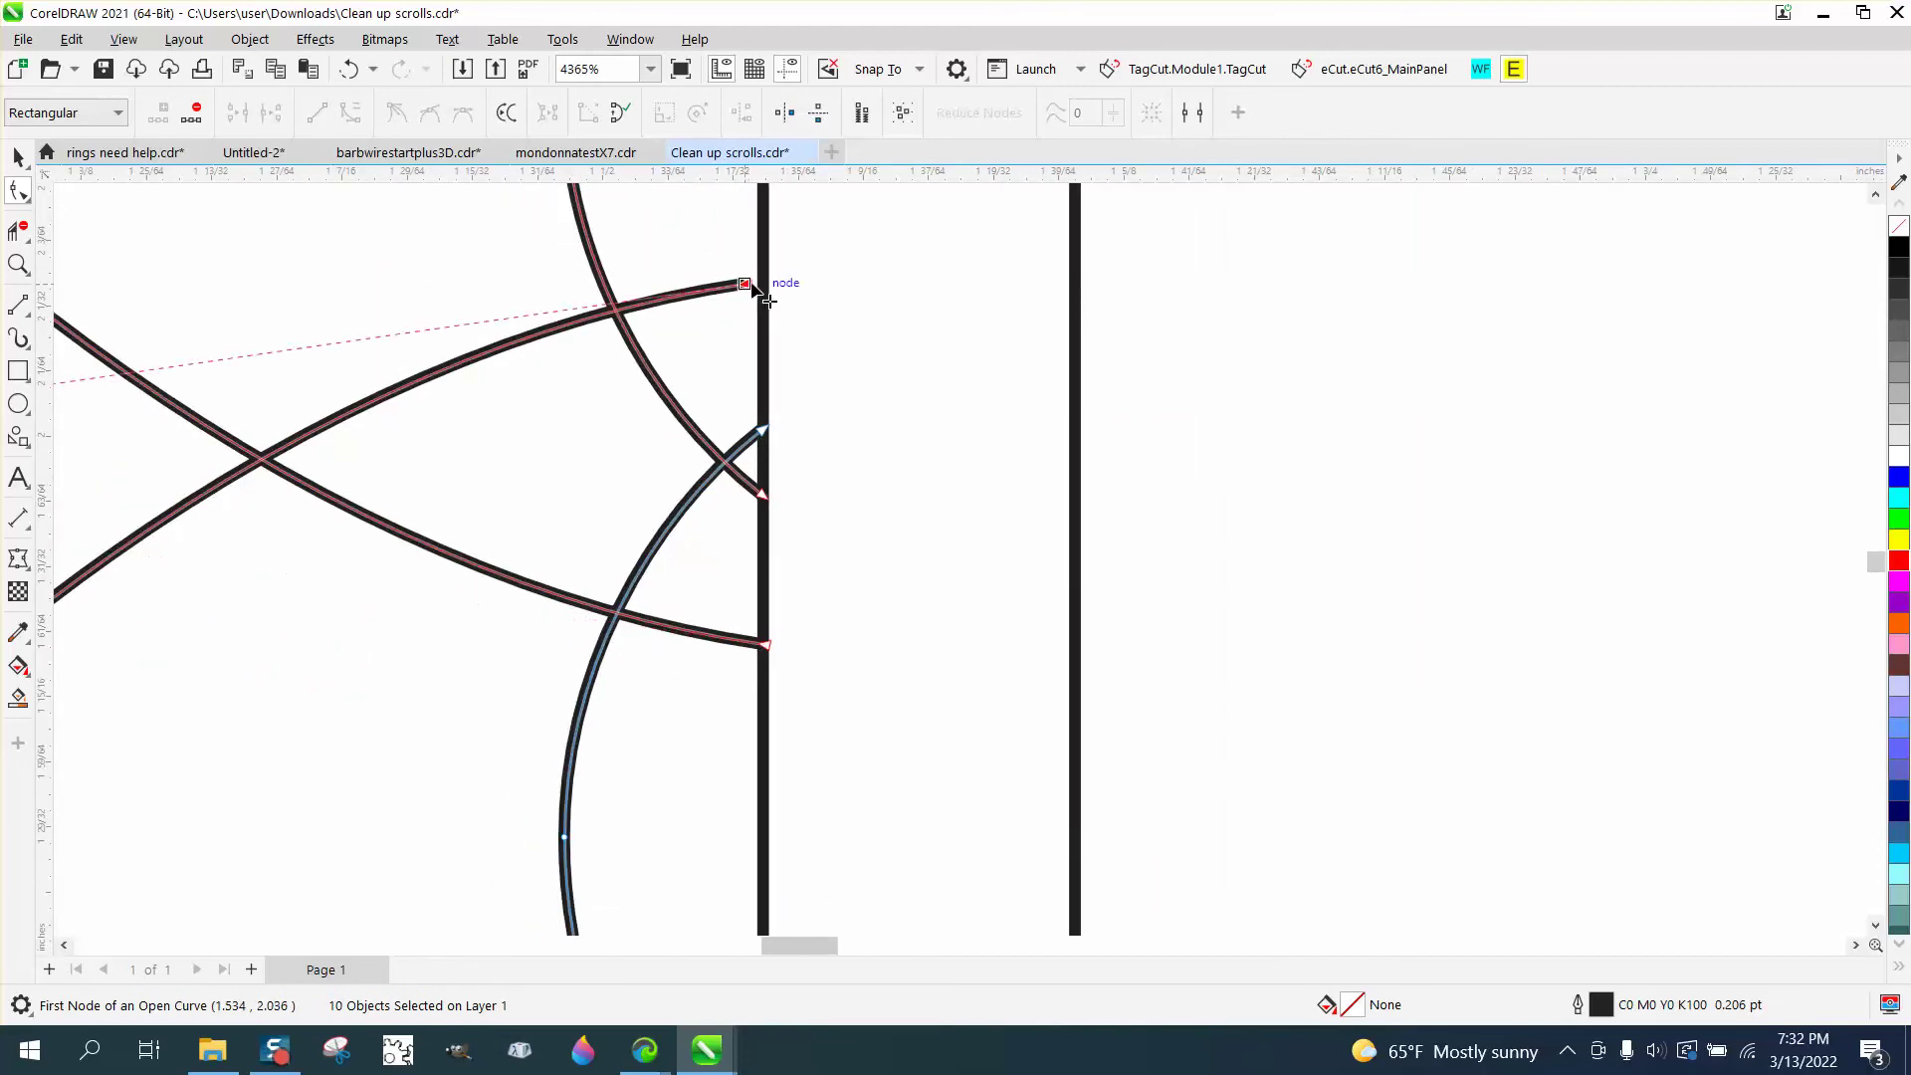
pyautogui.moveTo(754, 286); pyautogui.dragTo(771, 280)
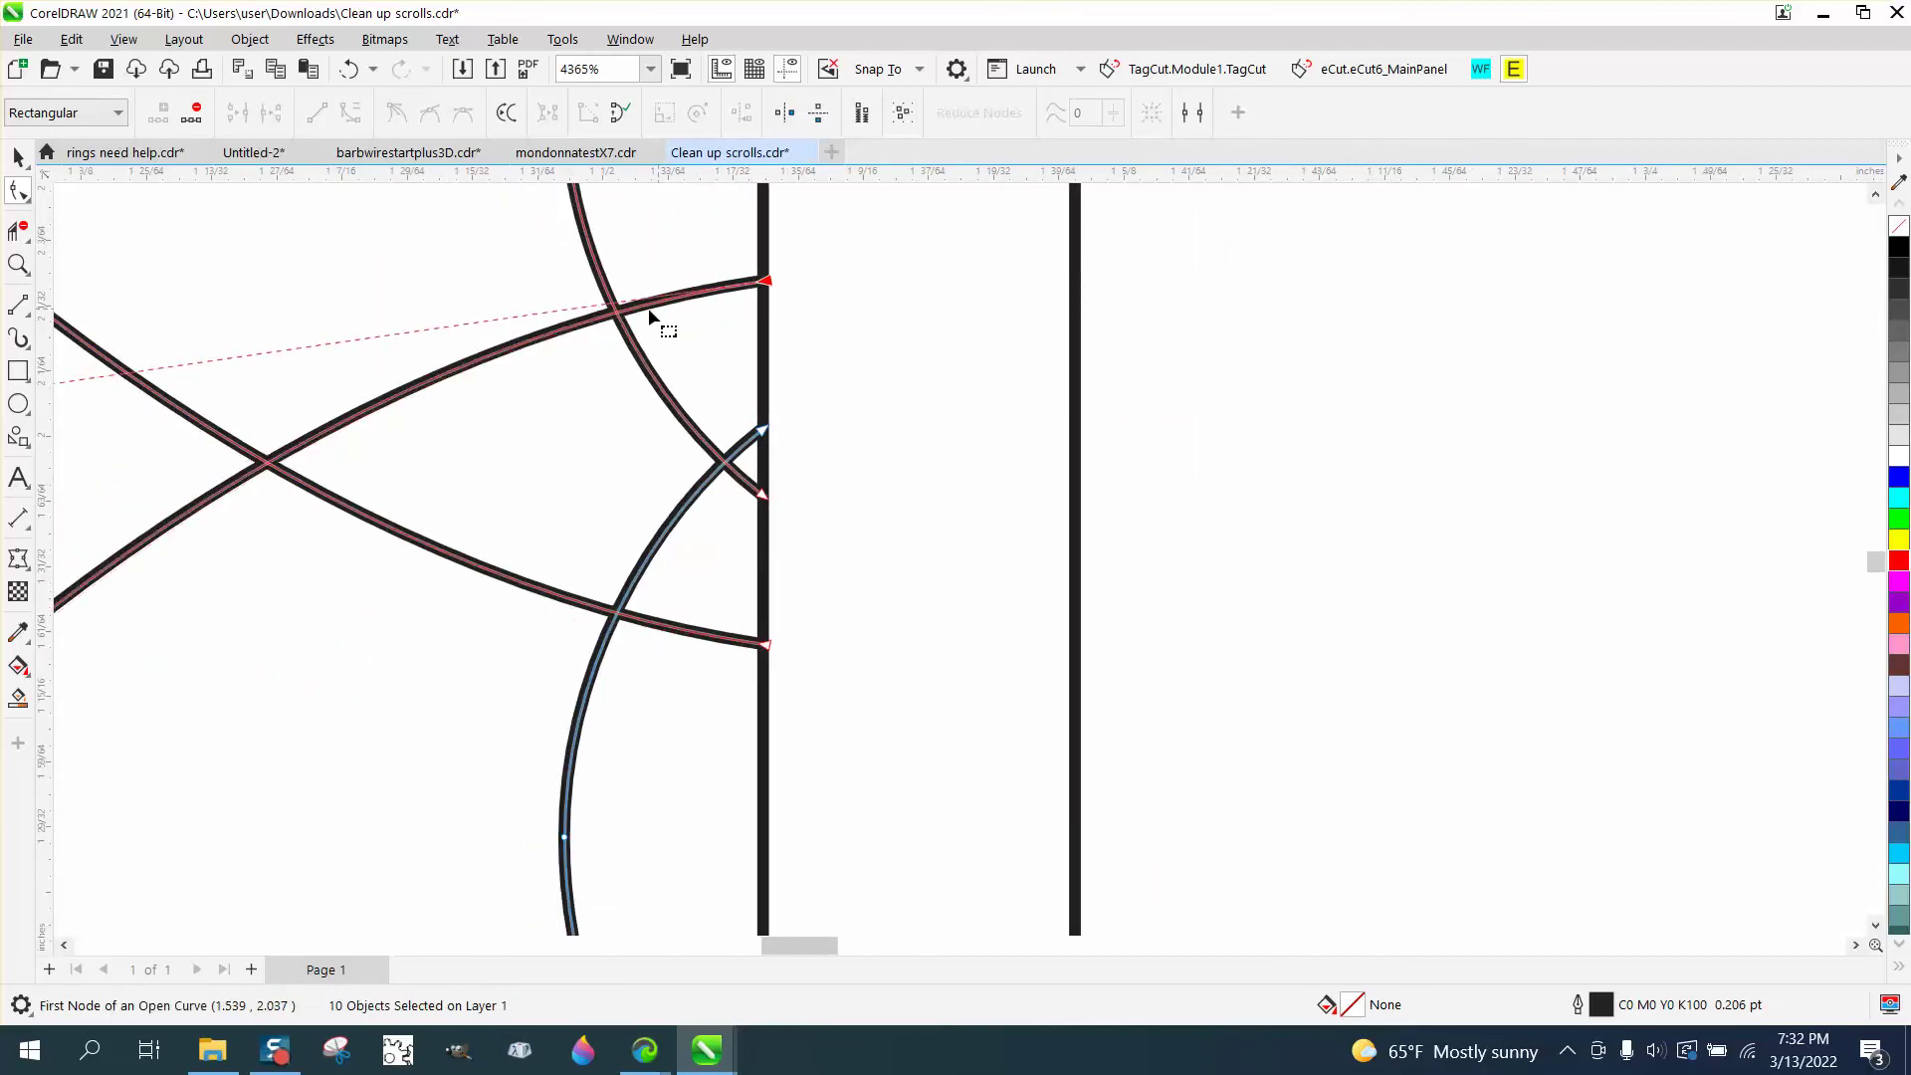
pyautogui.scroll(-7, 649, 317)
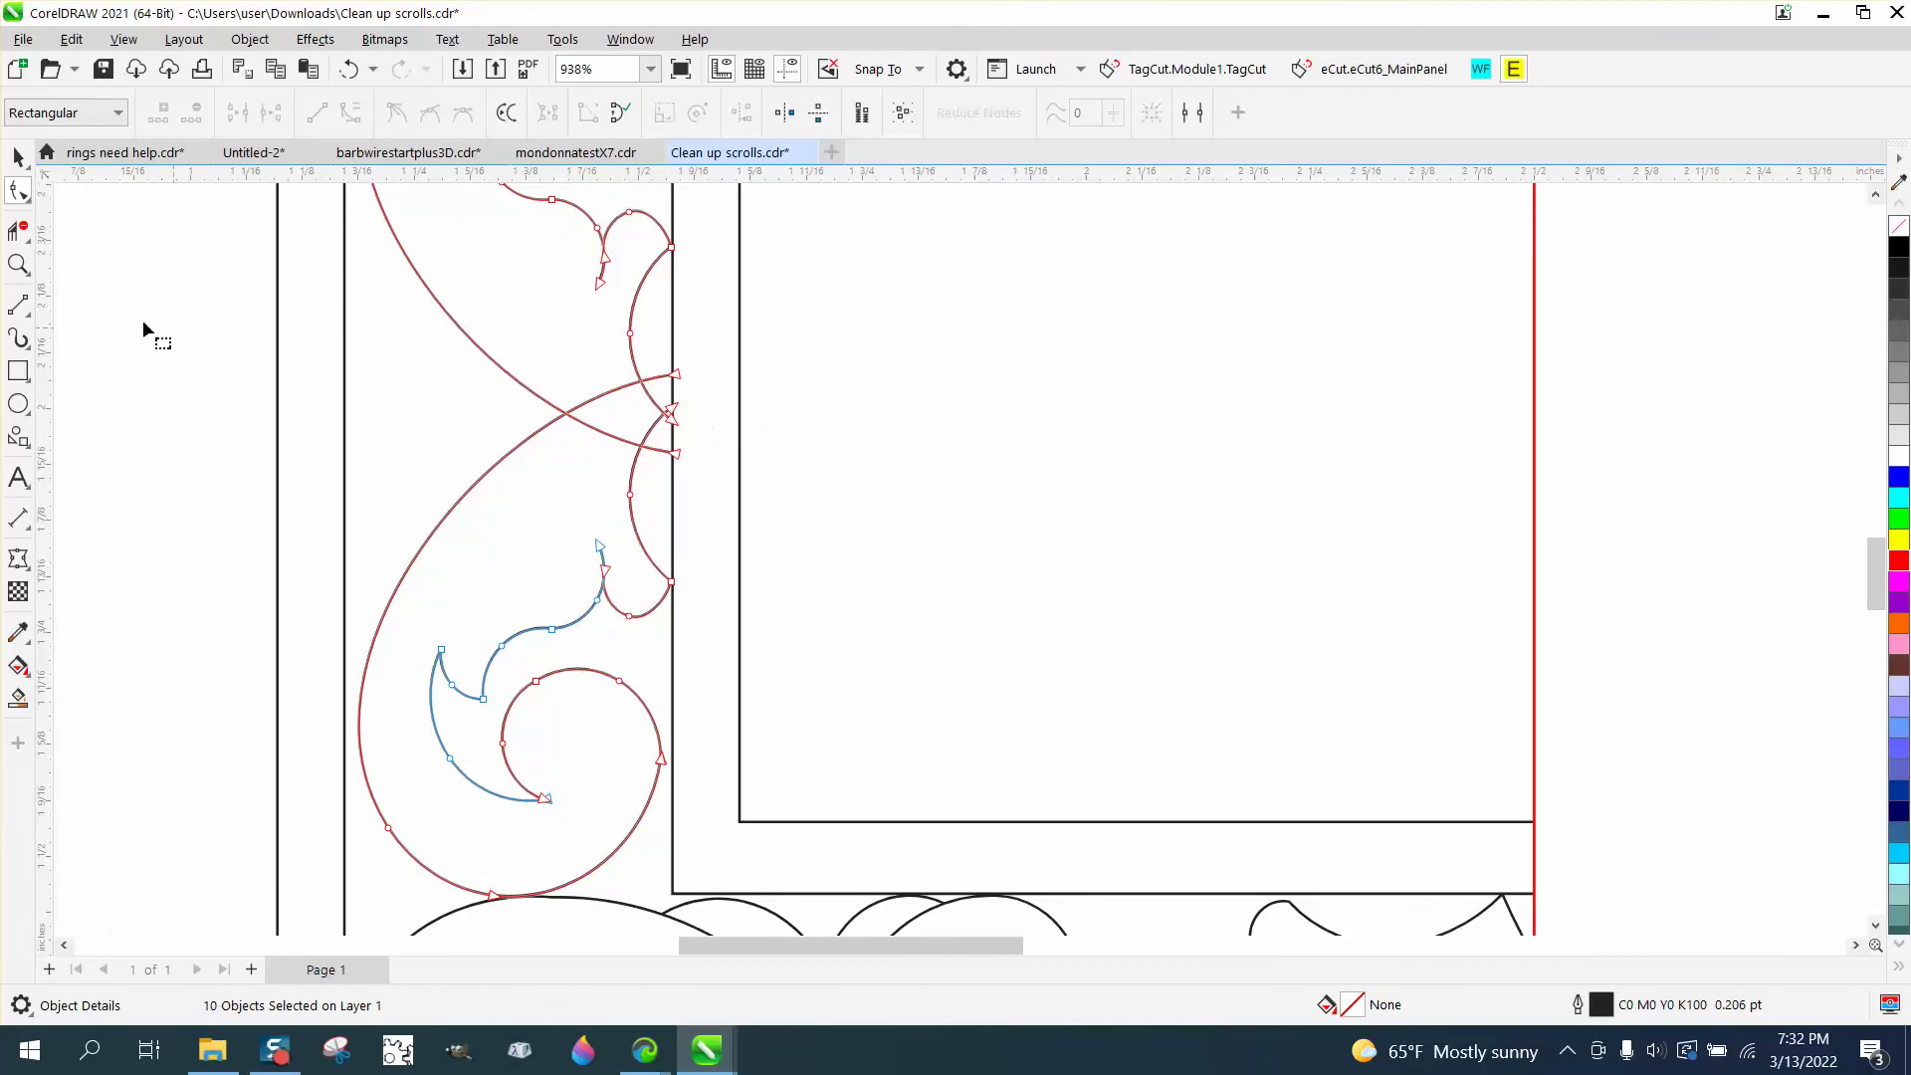
# Zoom in on the frame's lower-right corner beside the red guide.
pyautogui.click(20, 160)
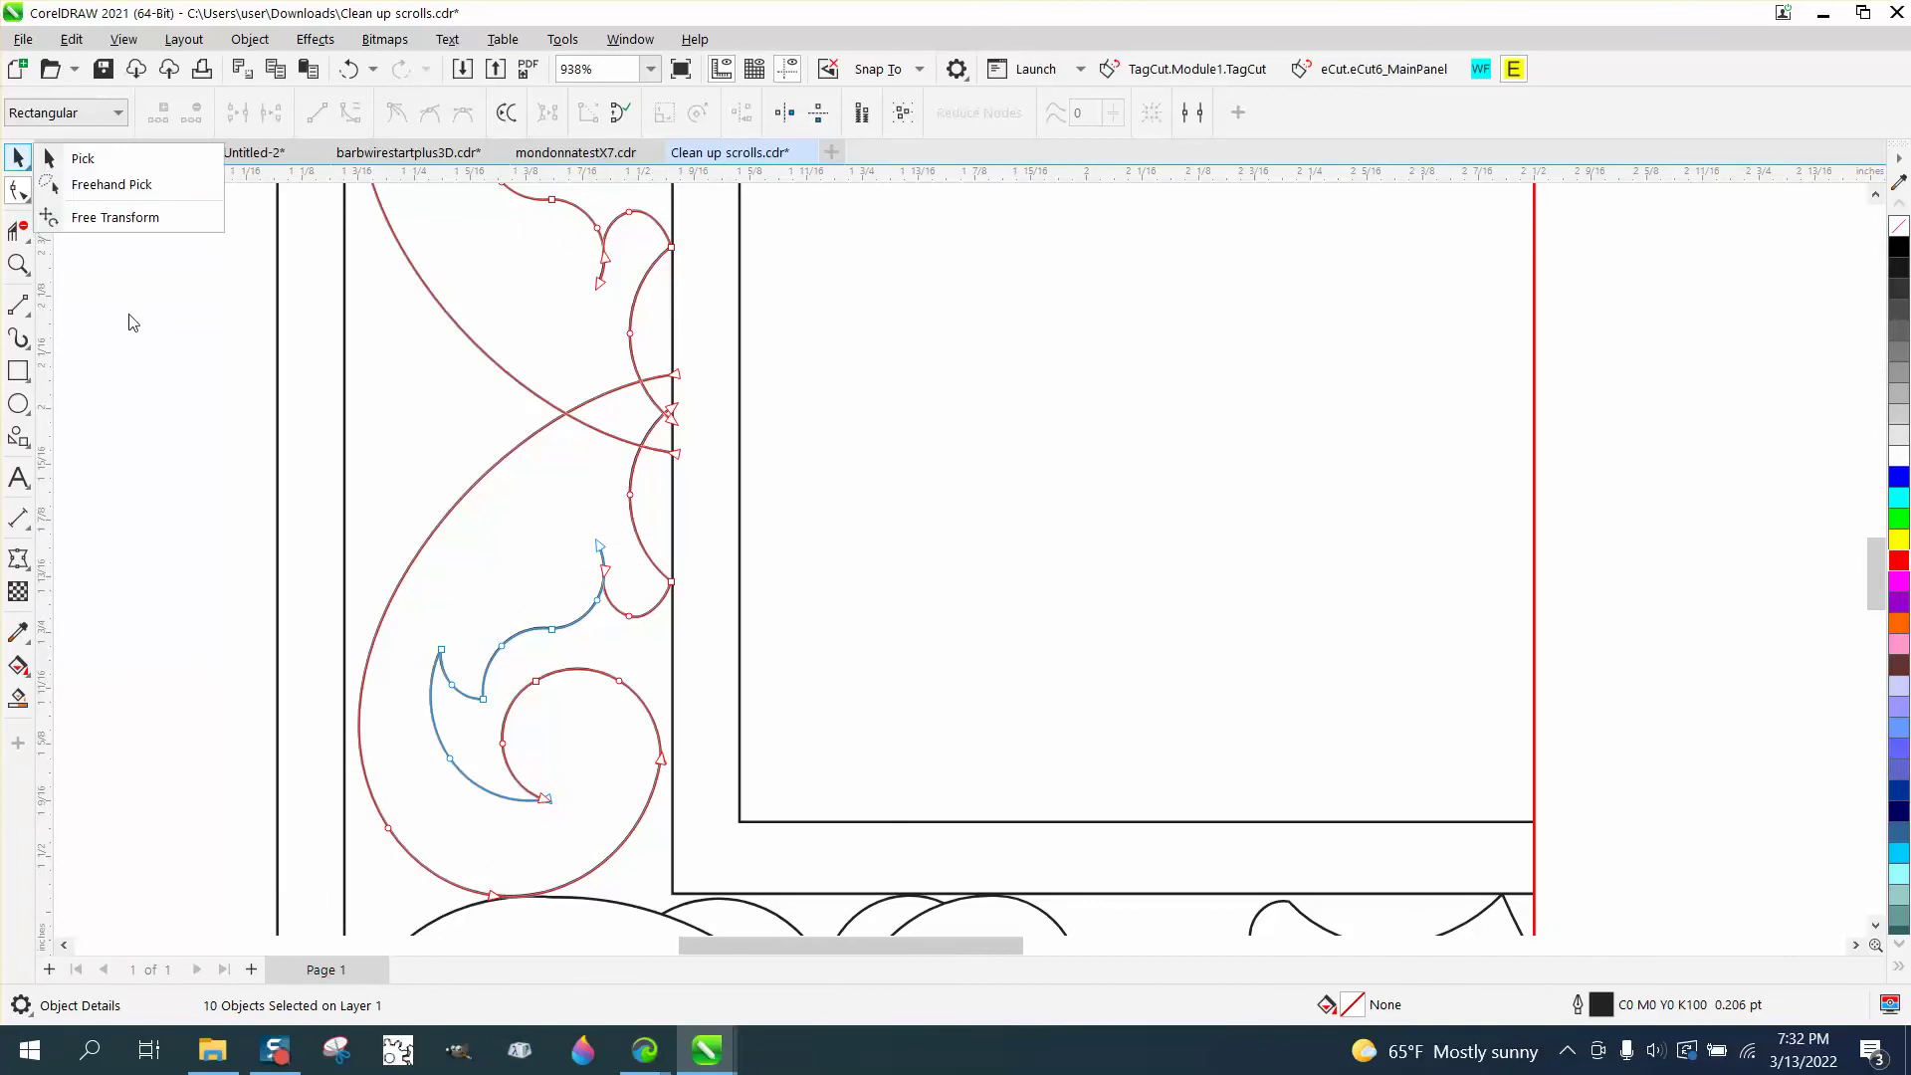
pyautogui.click(84, 161)
pyautogui.scroll(-4, 213, 327)
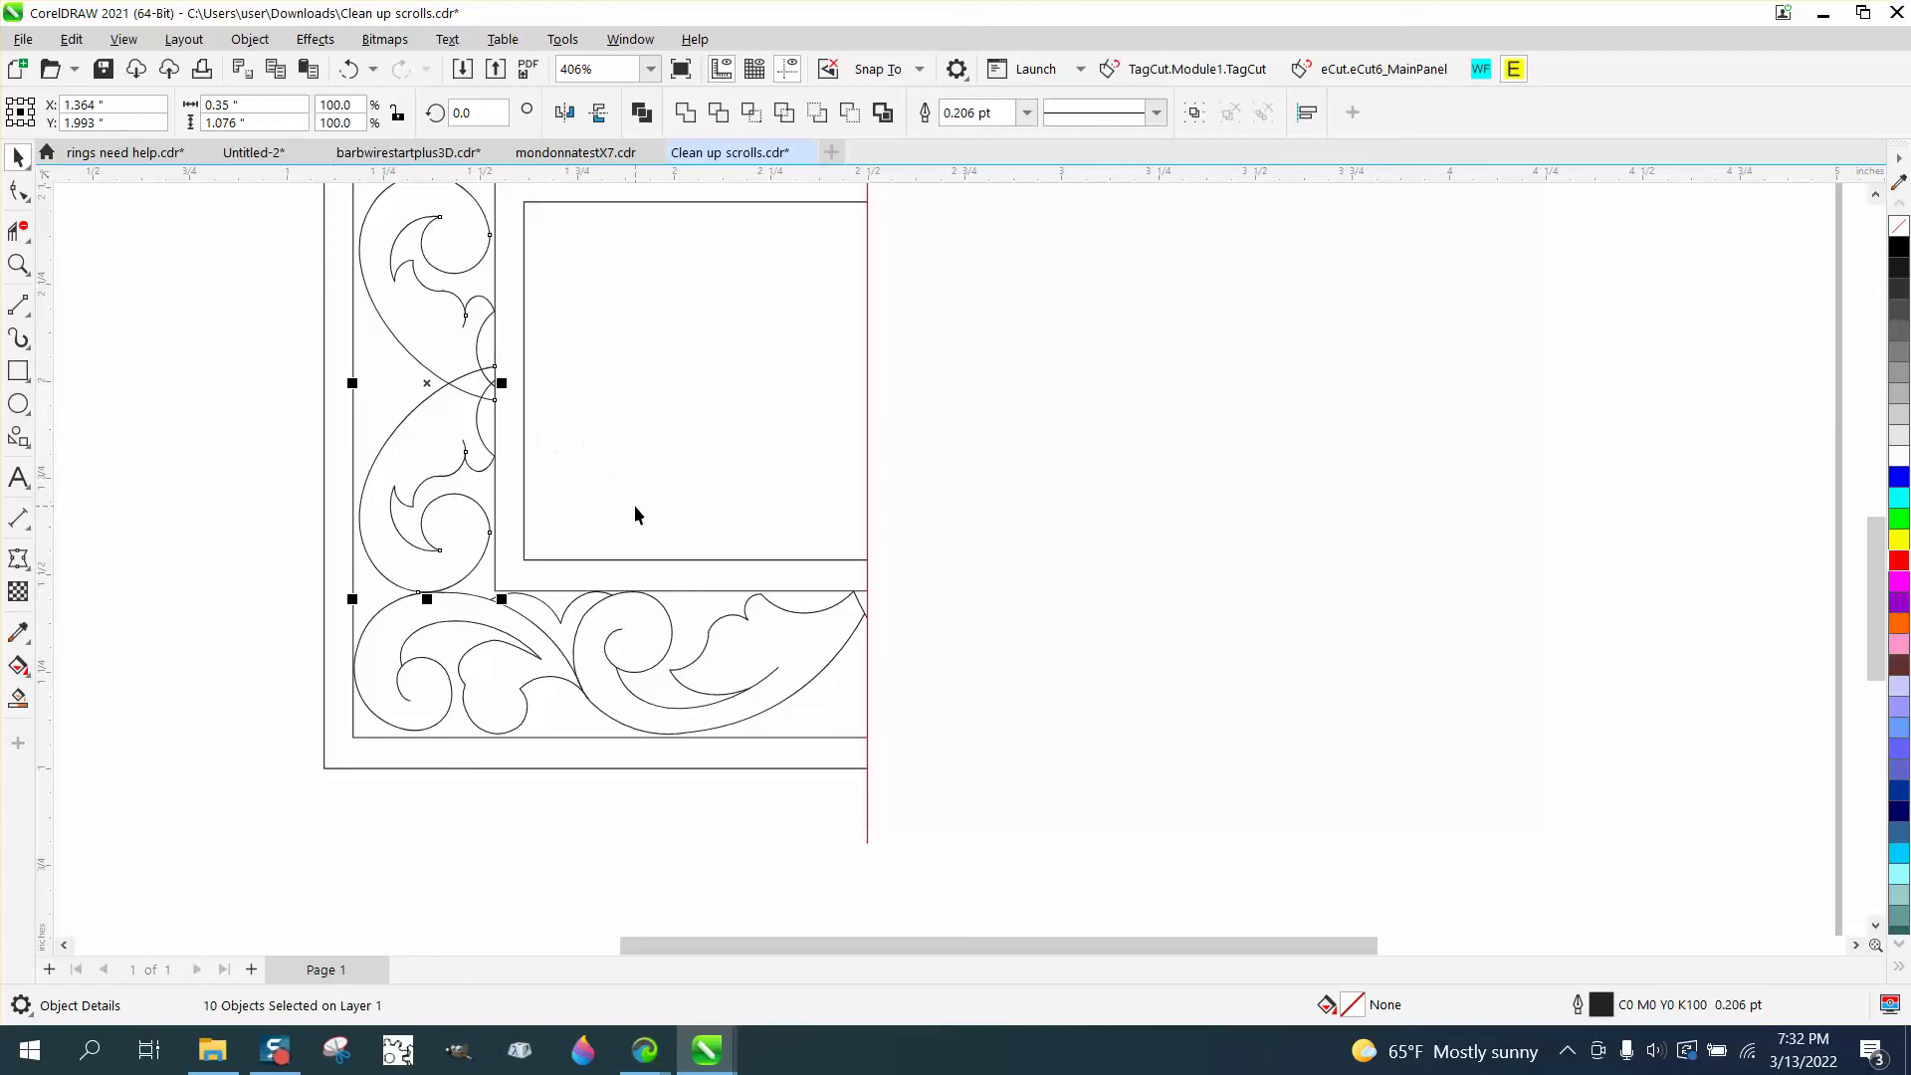
pyautogui.click(19, 264)
pyautogui.moveTo(836, 575); pyautogui.dragTo(888, 649)
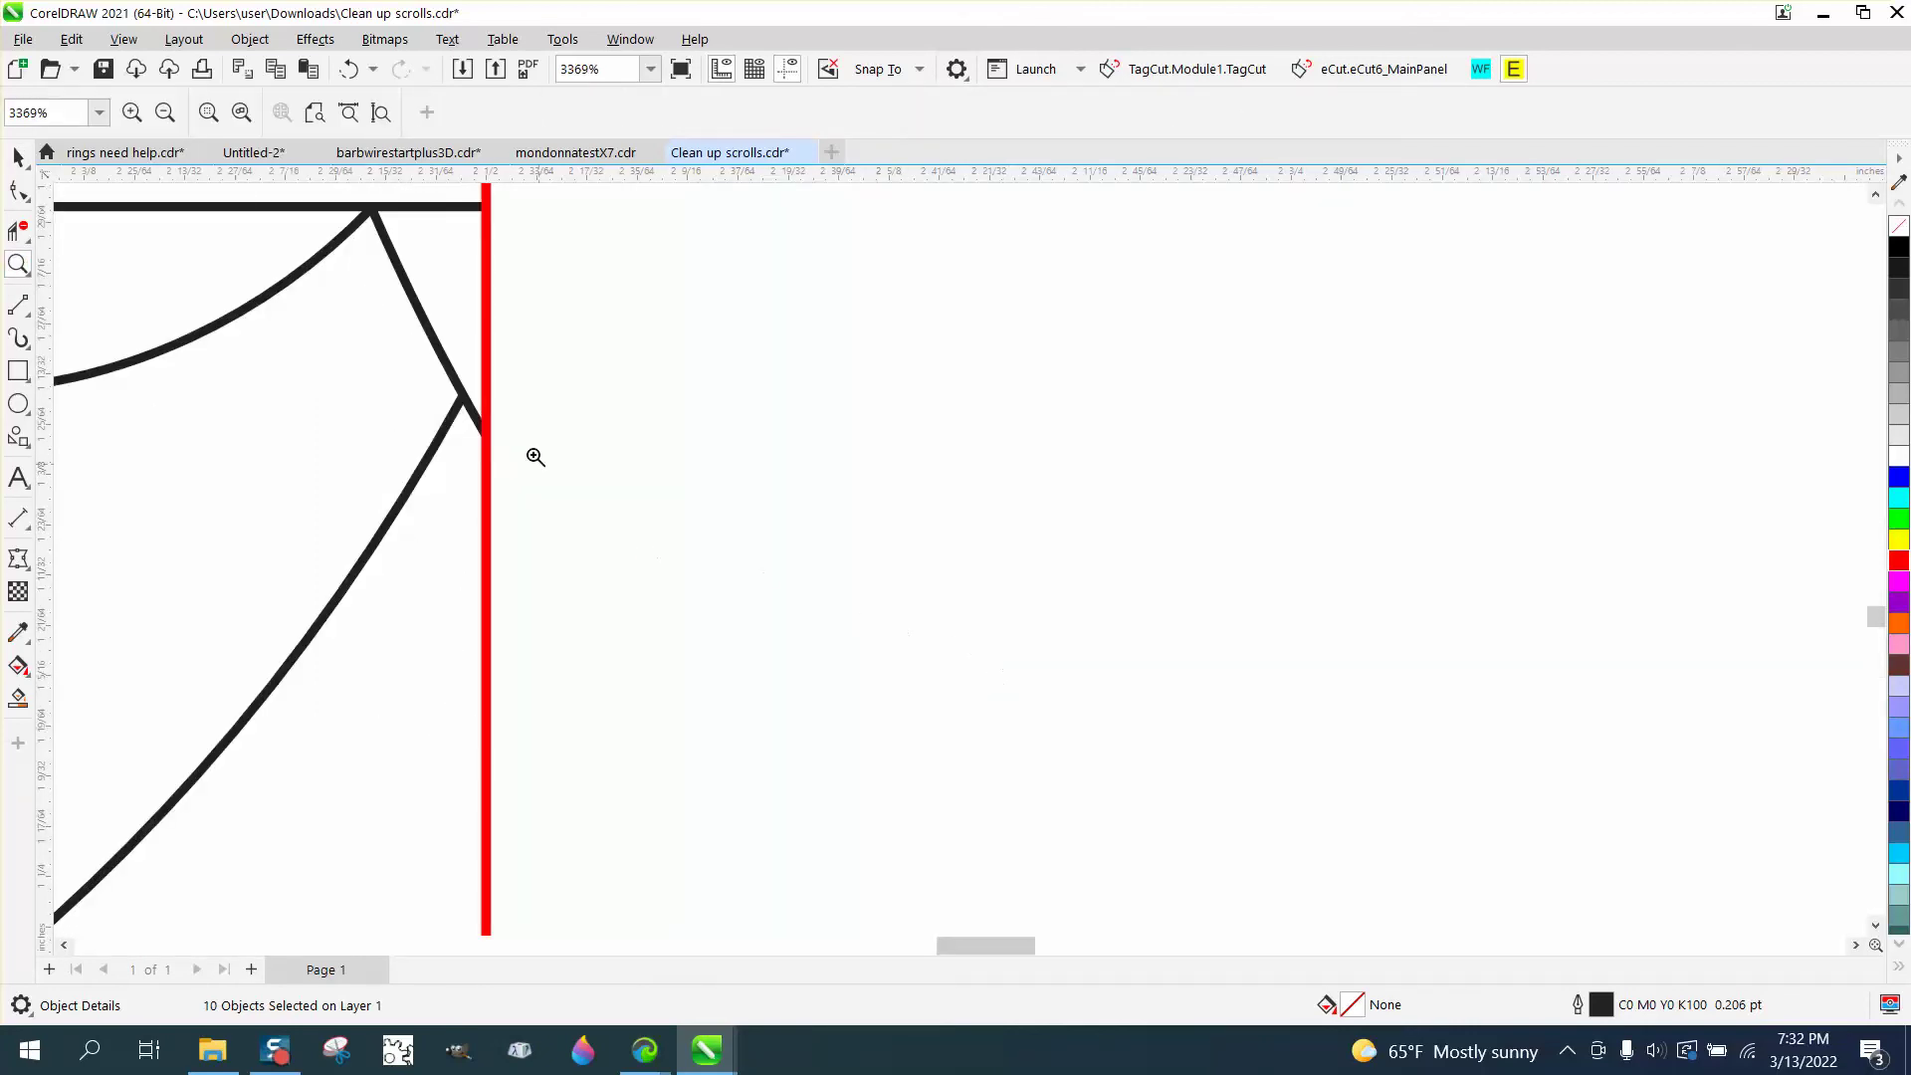
pyautogui.scroll(-8, 640, 567)
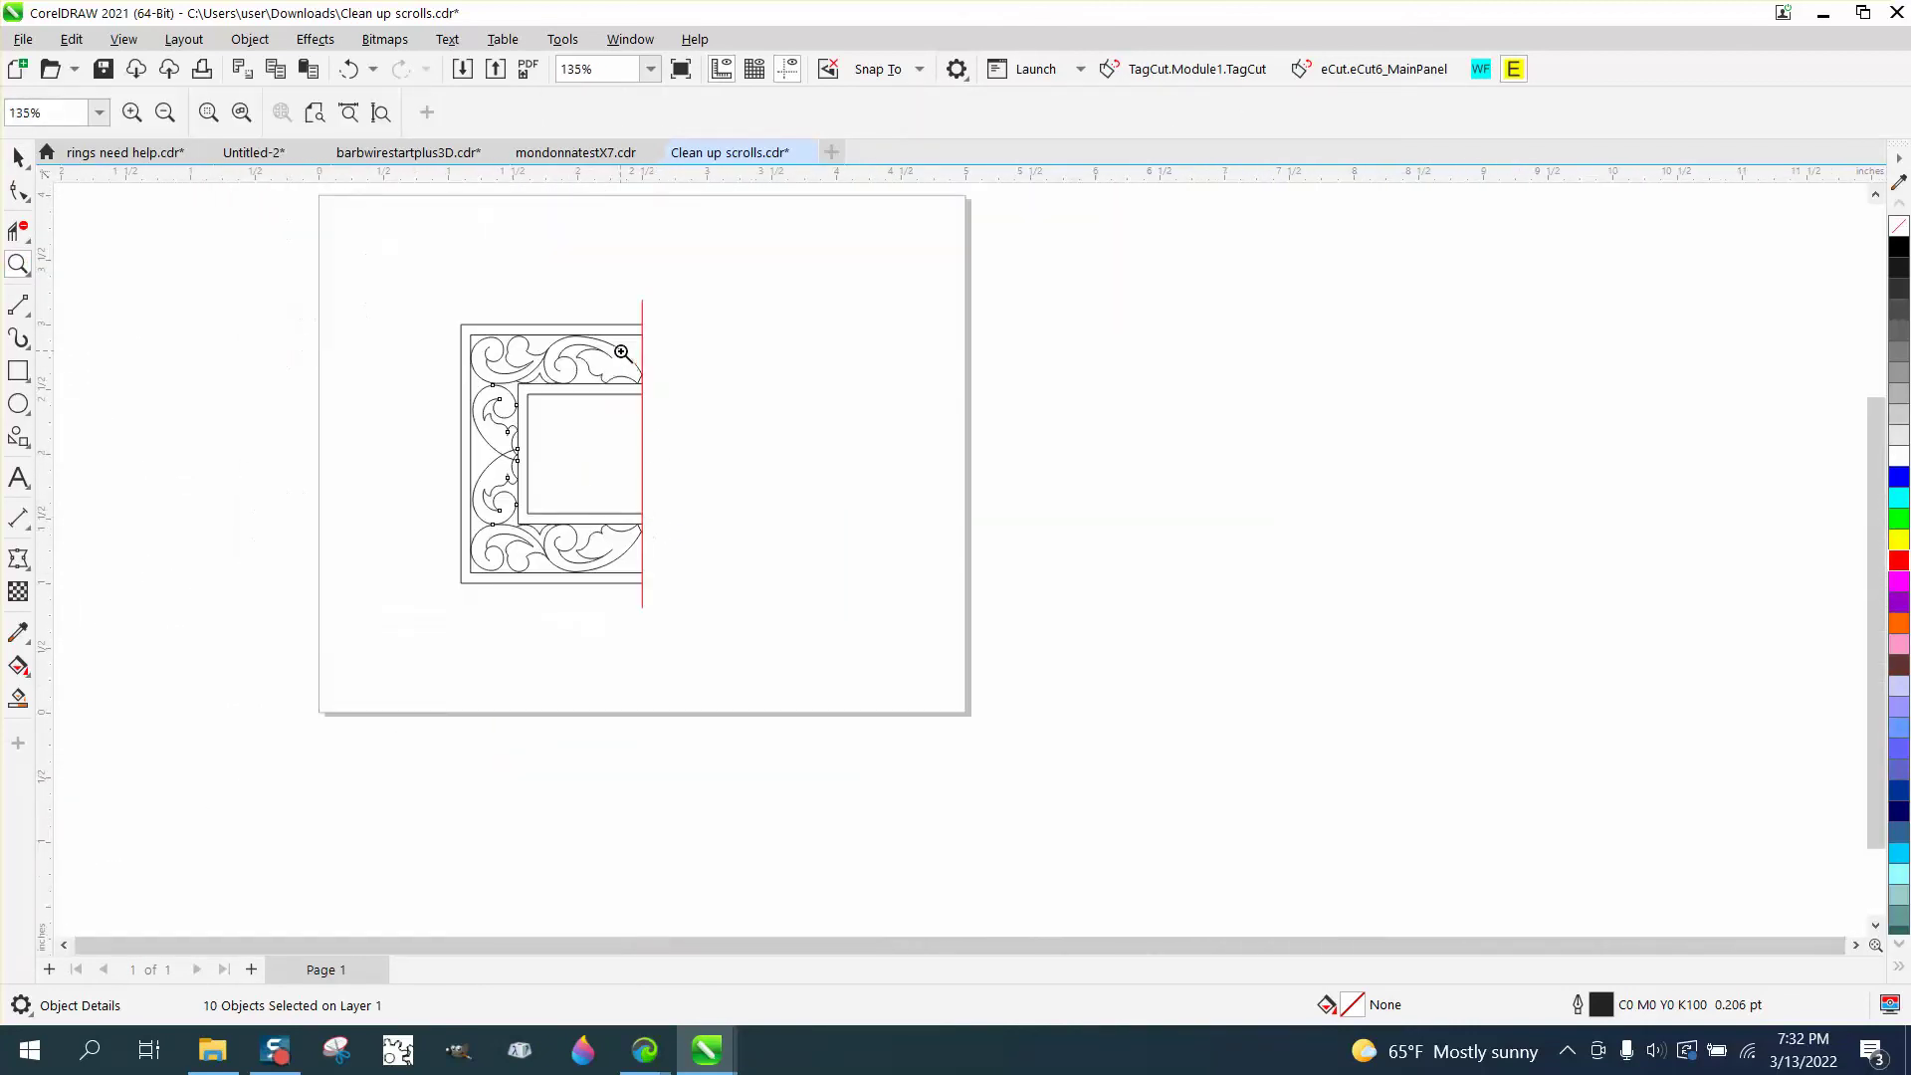
pyautogui.scroll(6, 717, 423)
pyautogui.scroll(-6, 708, 444)
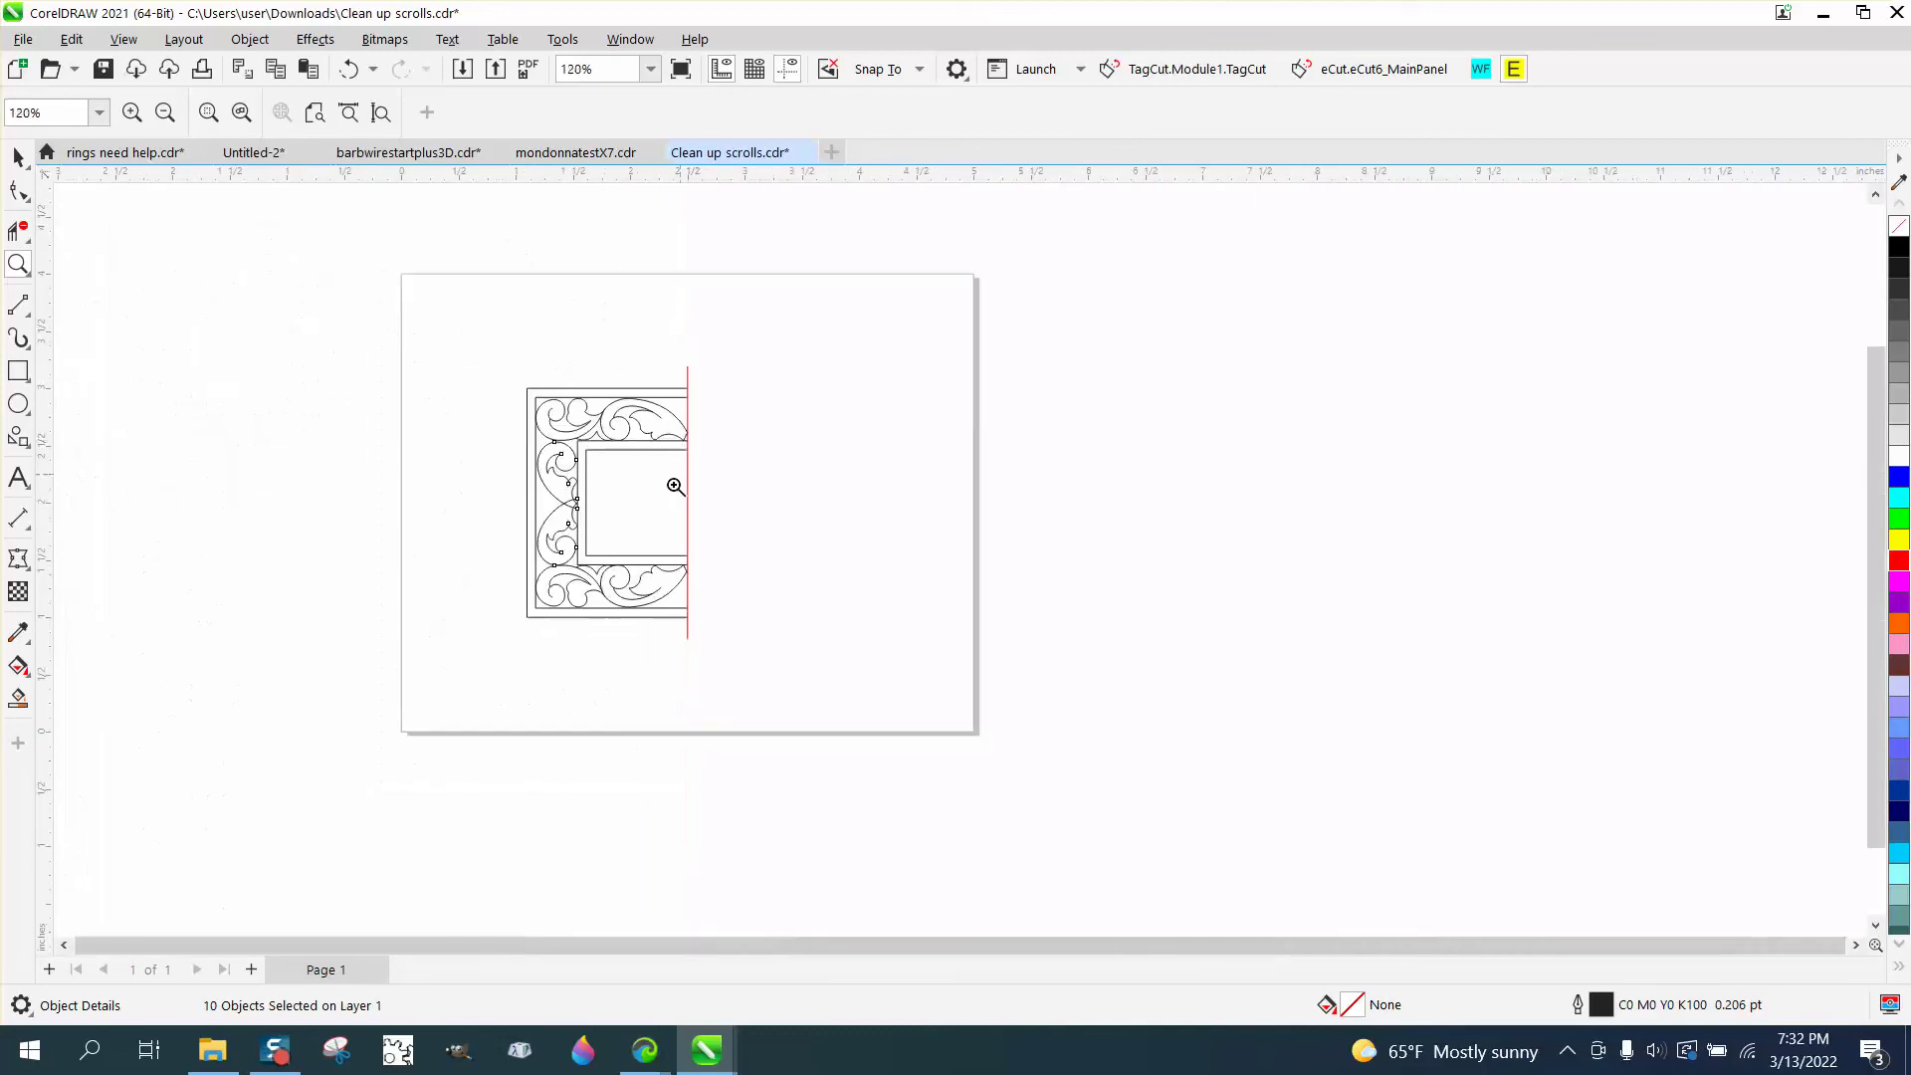
pyautogui.moveTo(687, 541); pyautogui.dragTo(761, 629)
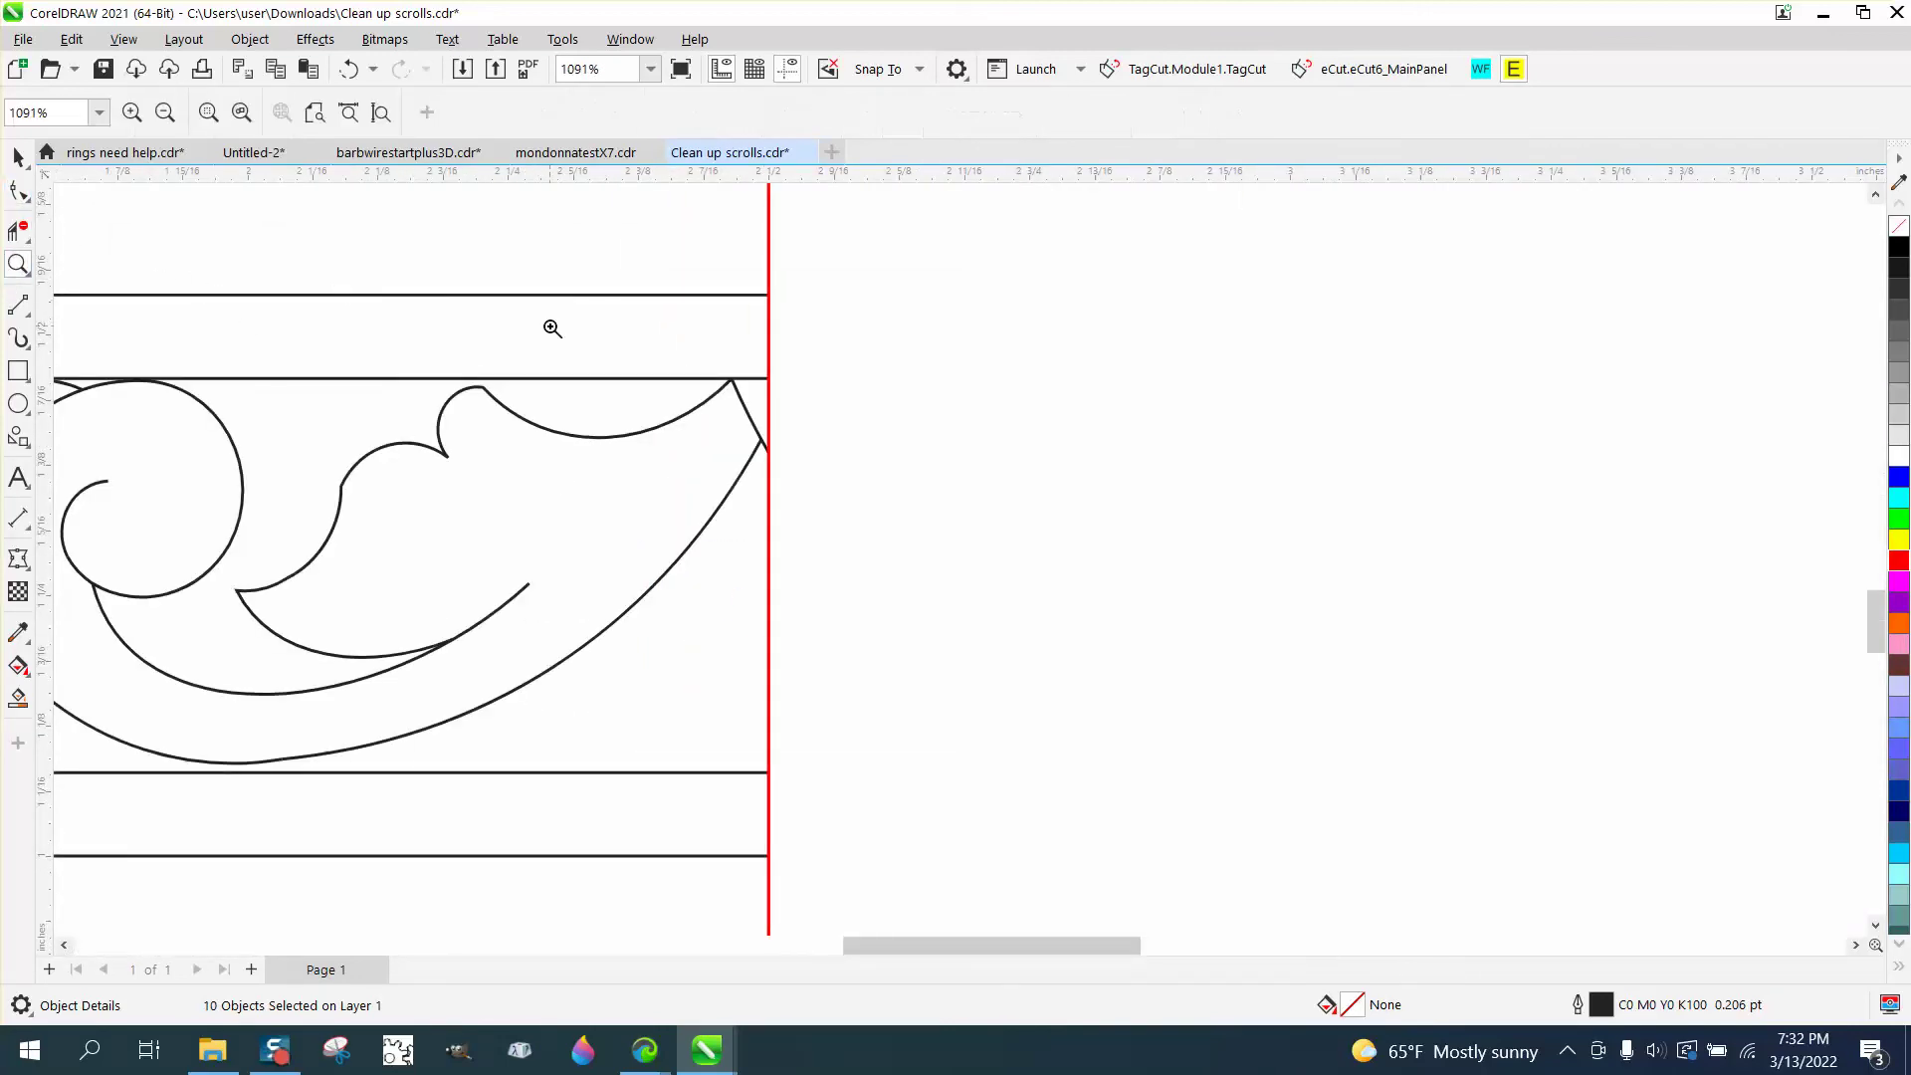
pyautogui.moveTo(868, 529); pyautogui.dragTo(868, 530)
# Pull the short diagonal stroke's end node onto the tip of the large scroll curve.
pyautogui.click(18, 190)
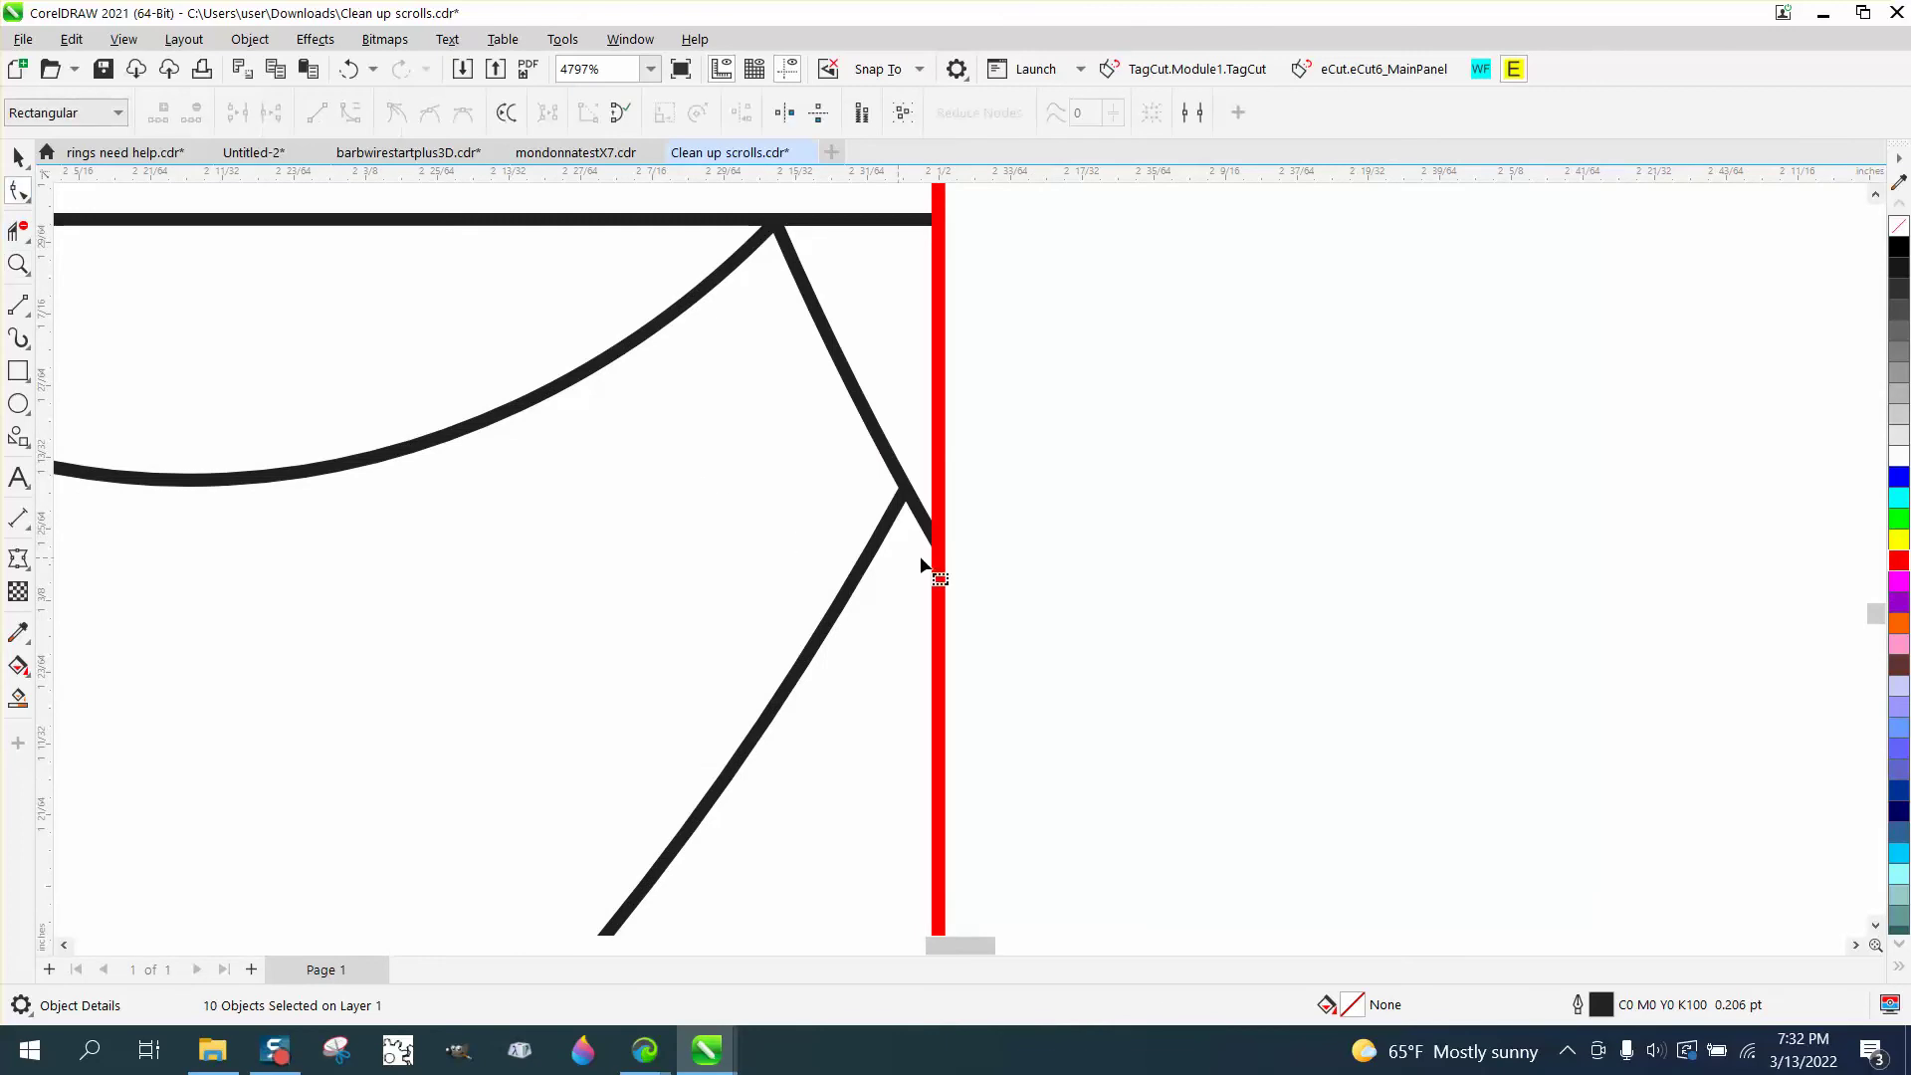
pyautogui.click(925, 532)
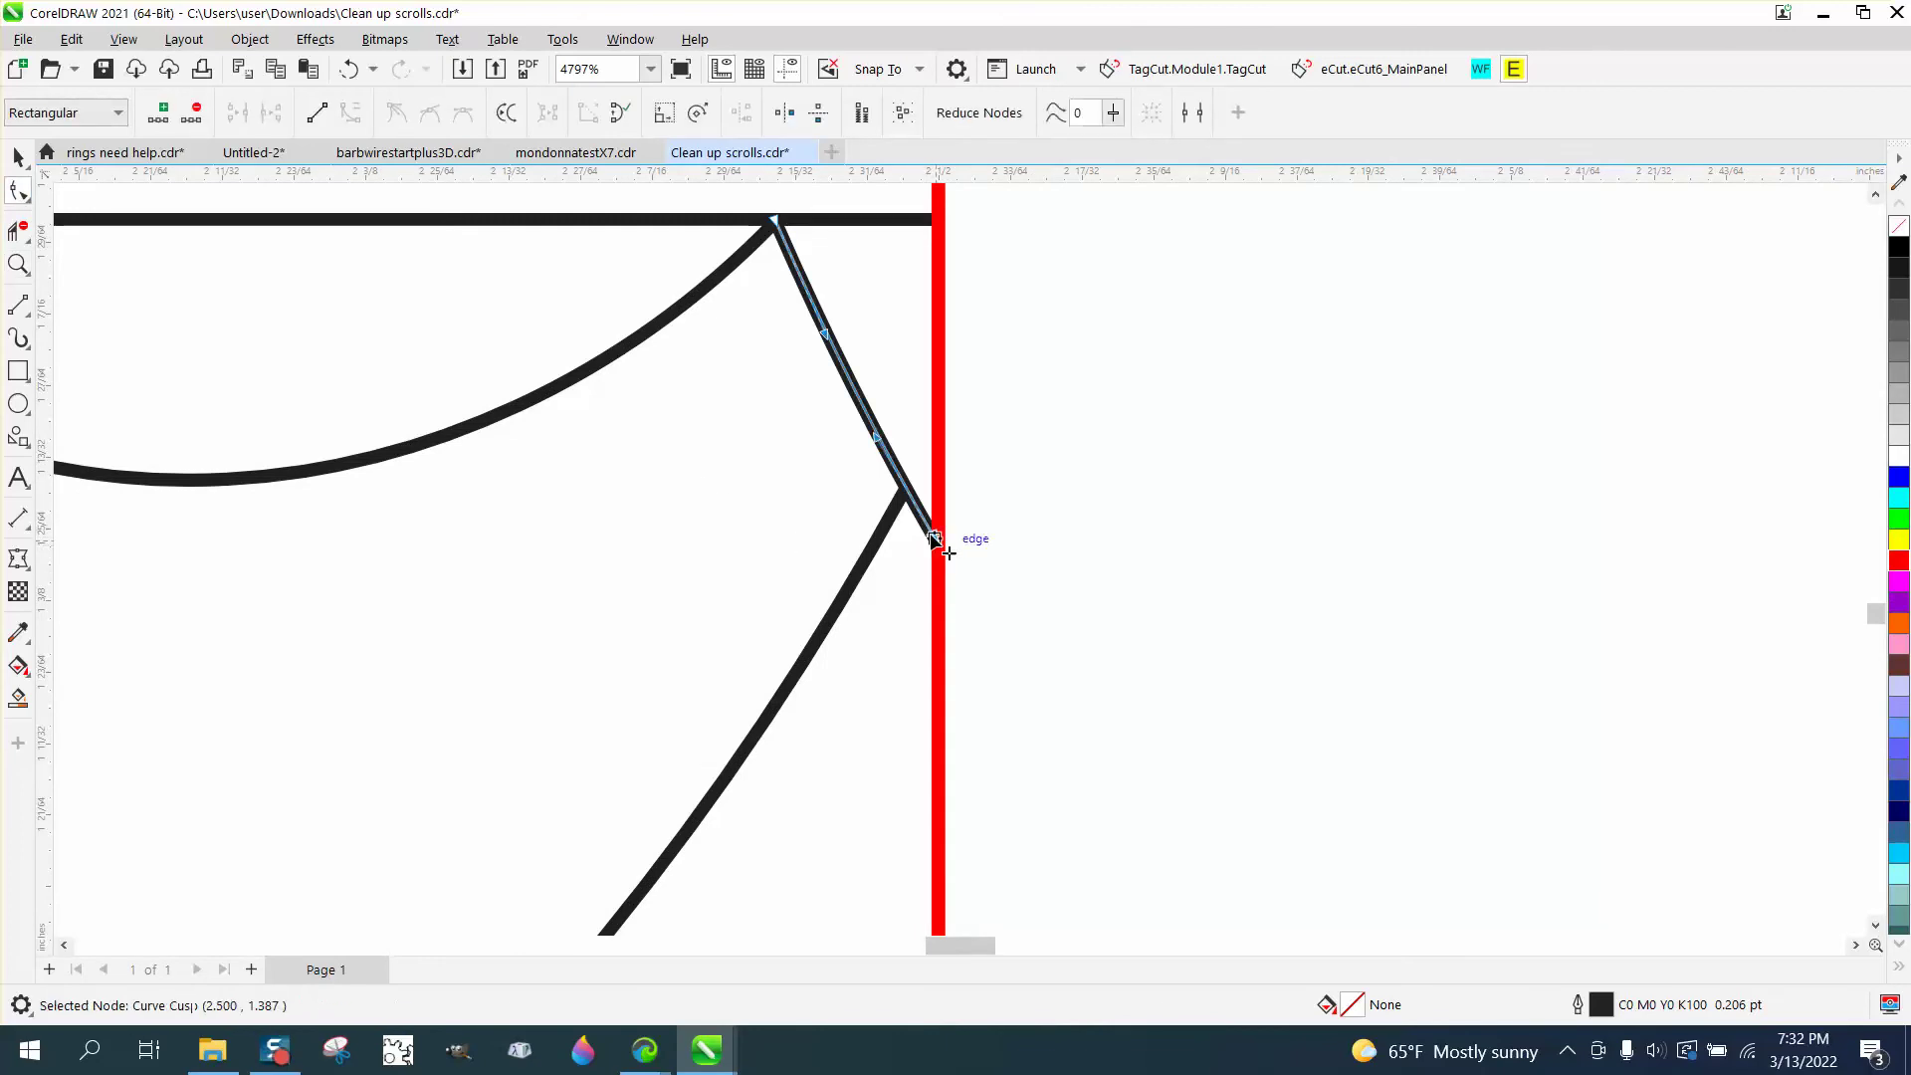
pyautogui.moveTo(928, 520); pyautogui.dragTo(903, 494)
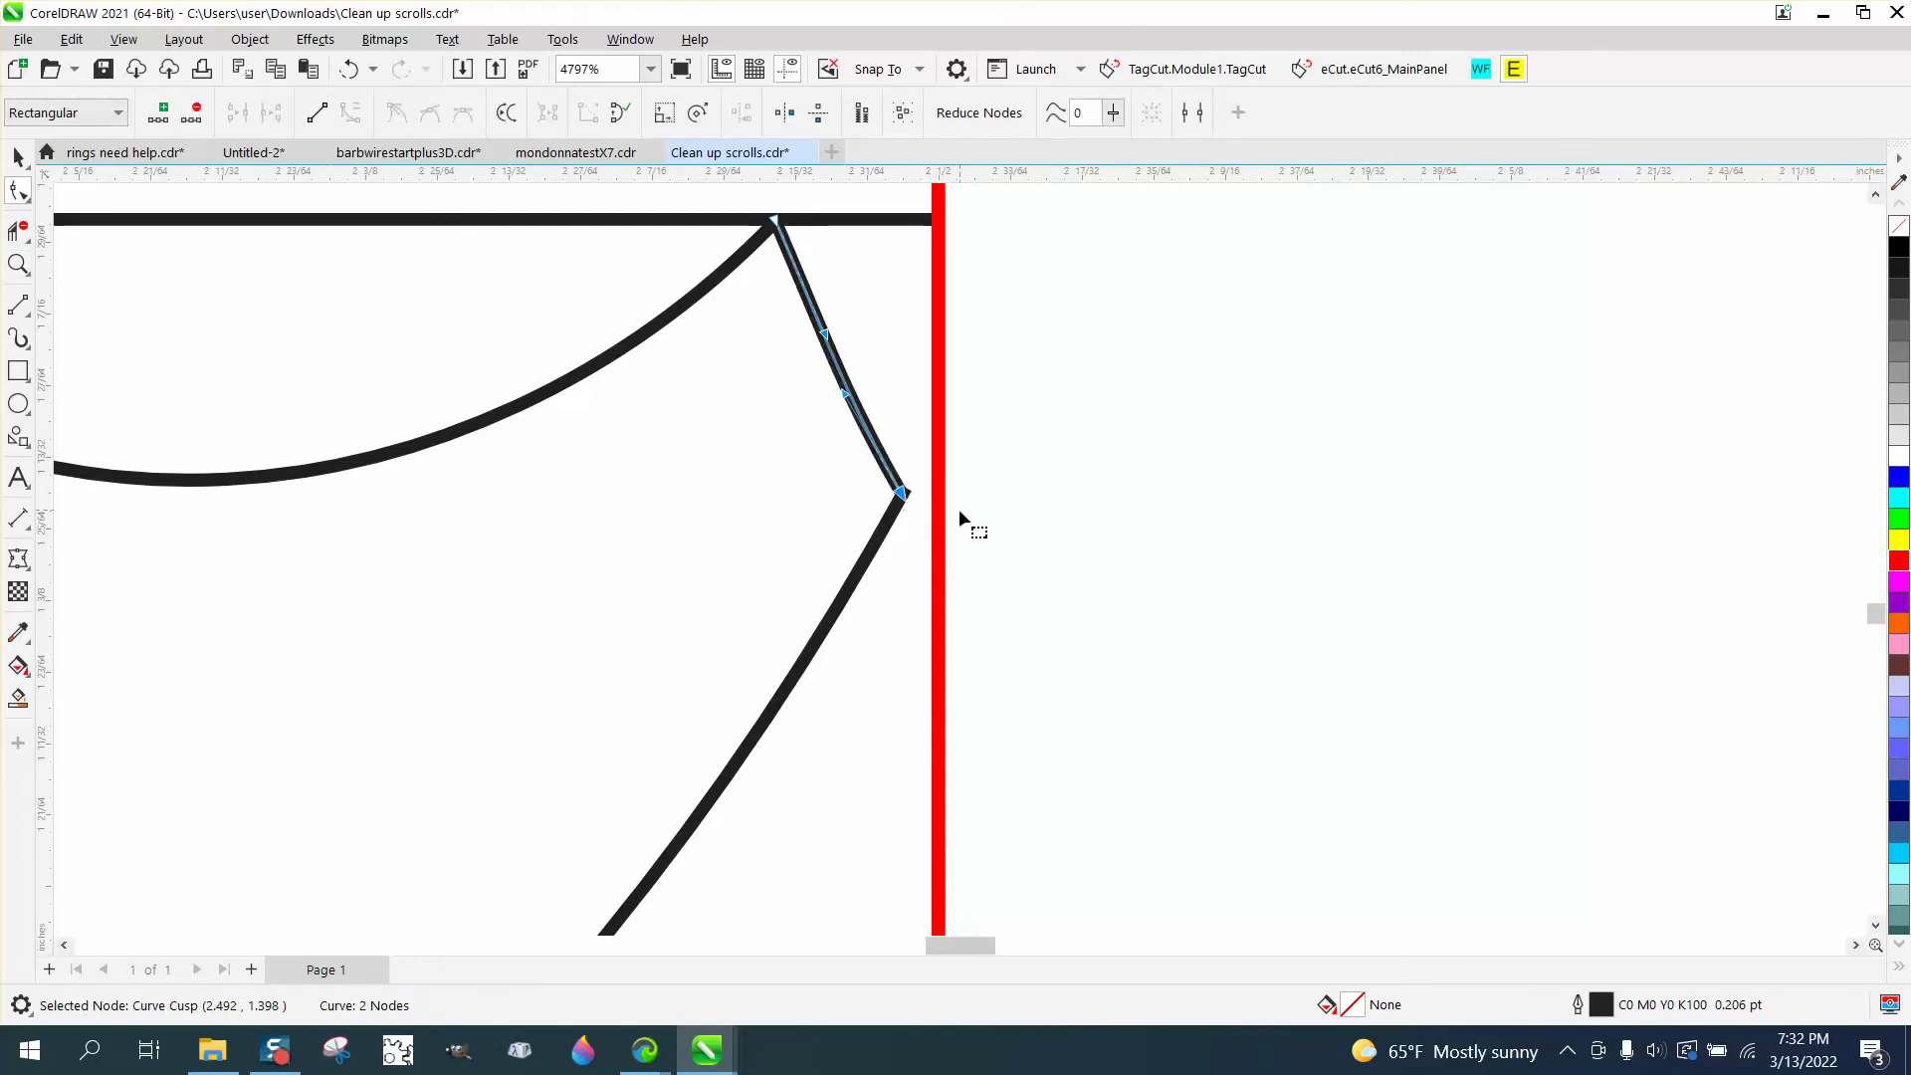
pyautogui.scroll(-1, 959, 509)
pyautogui.scroll(-15, 866, 560)
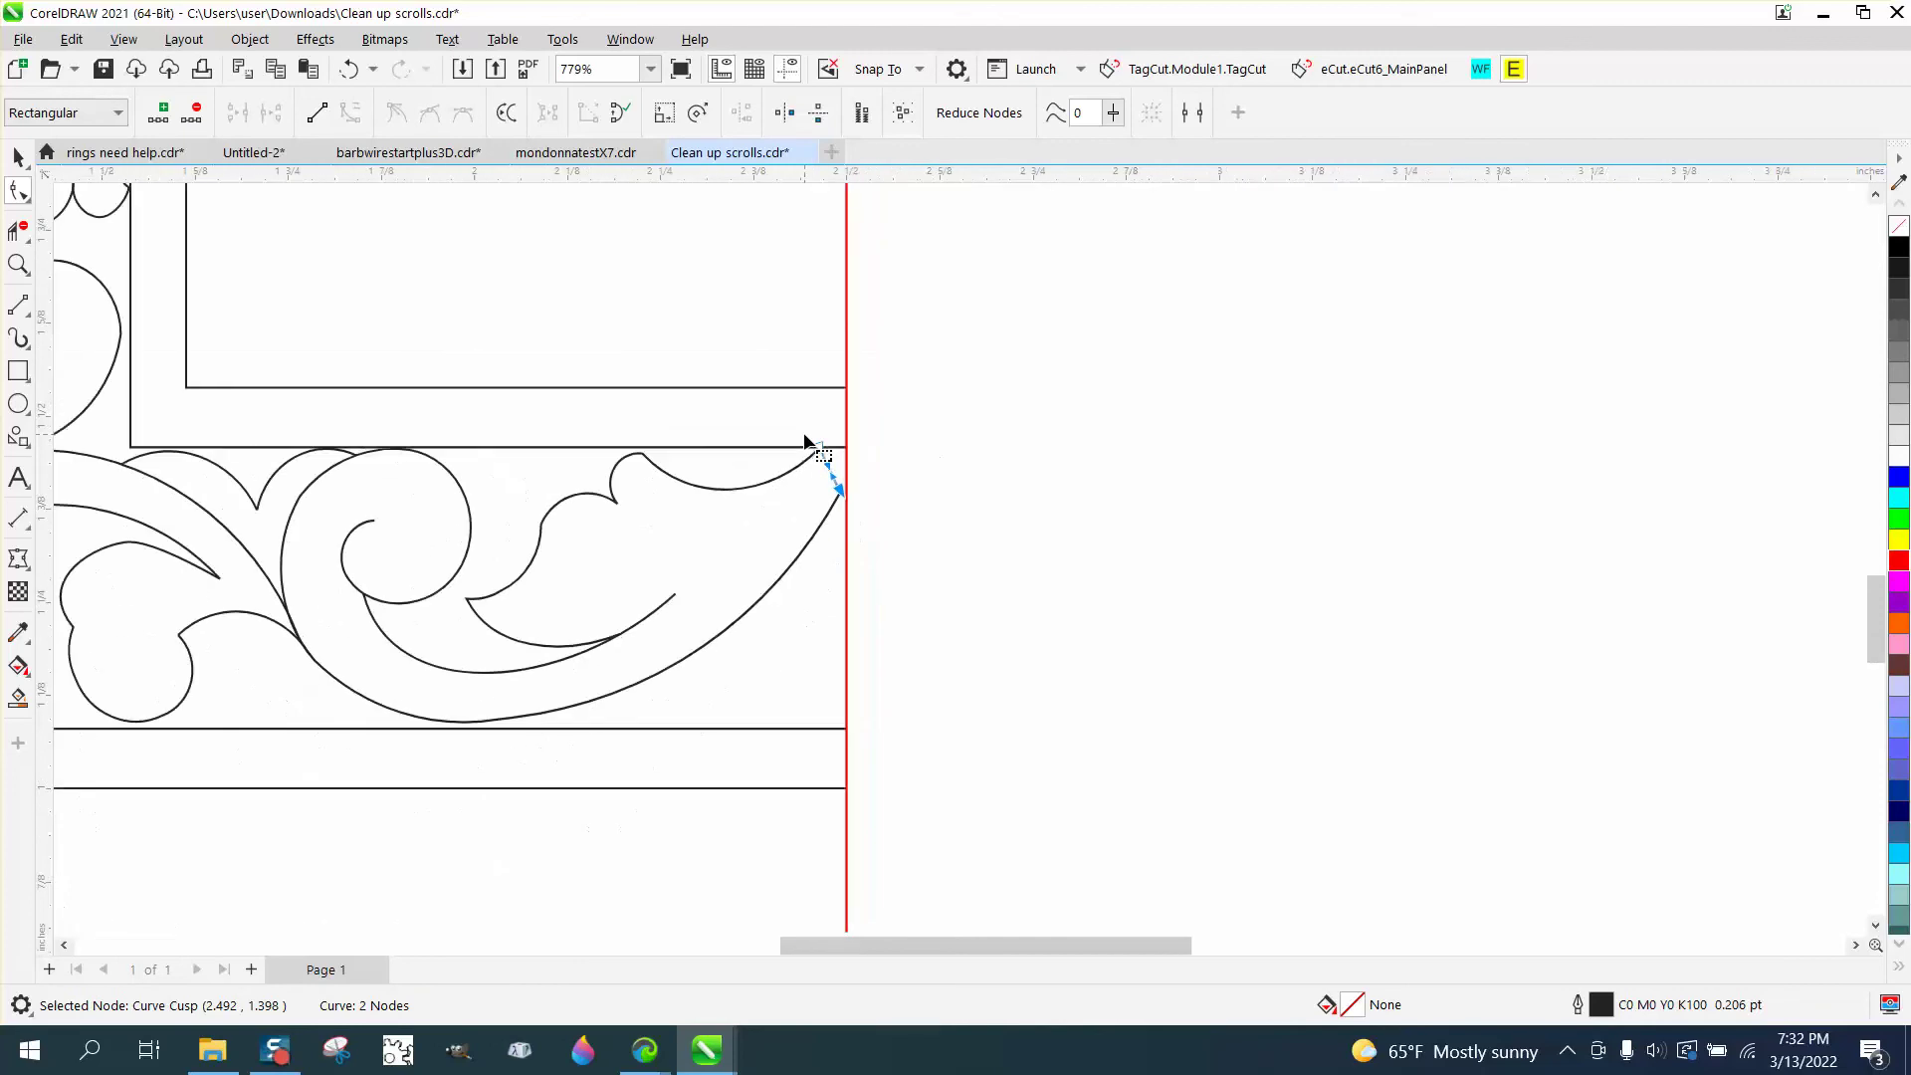
pyautogui.scroll(-4, 837, 468)
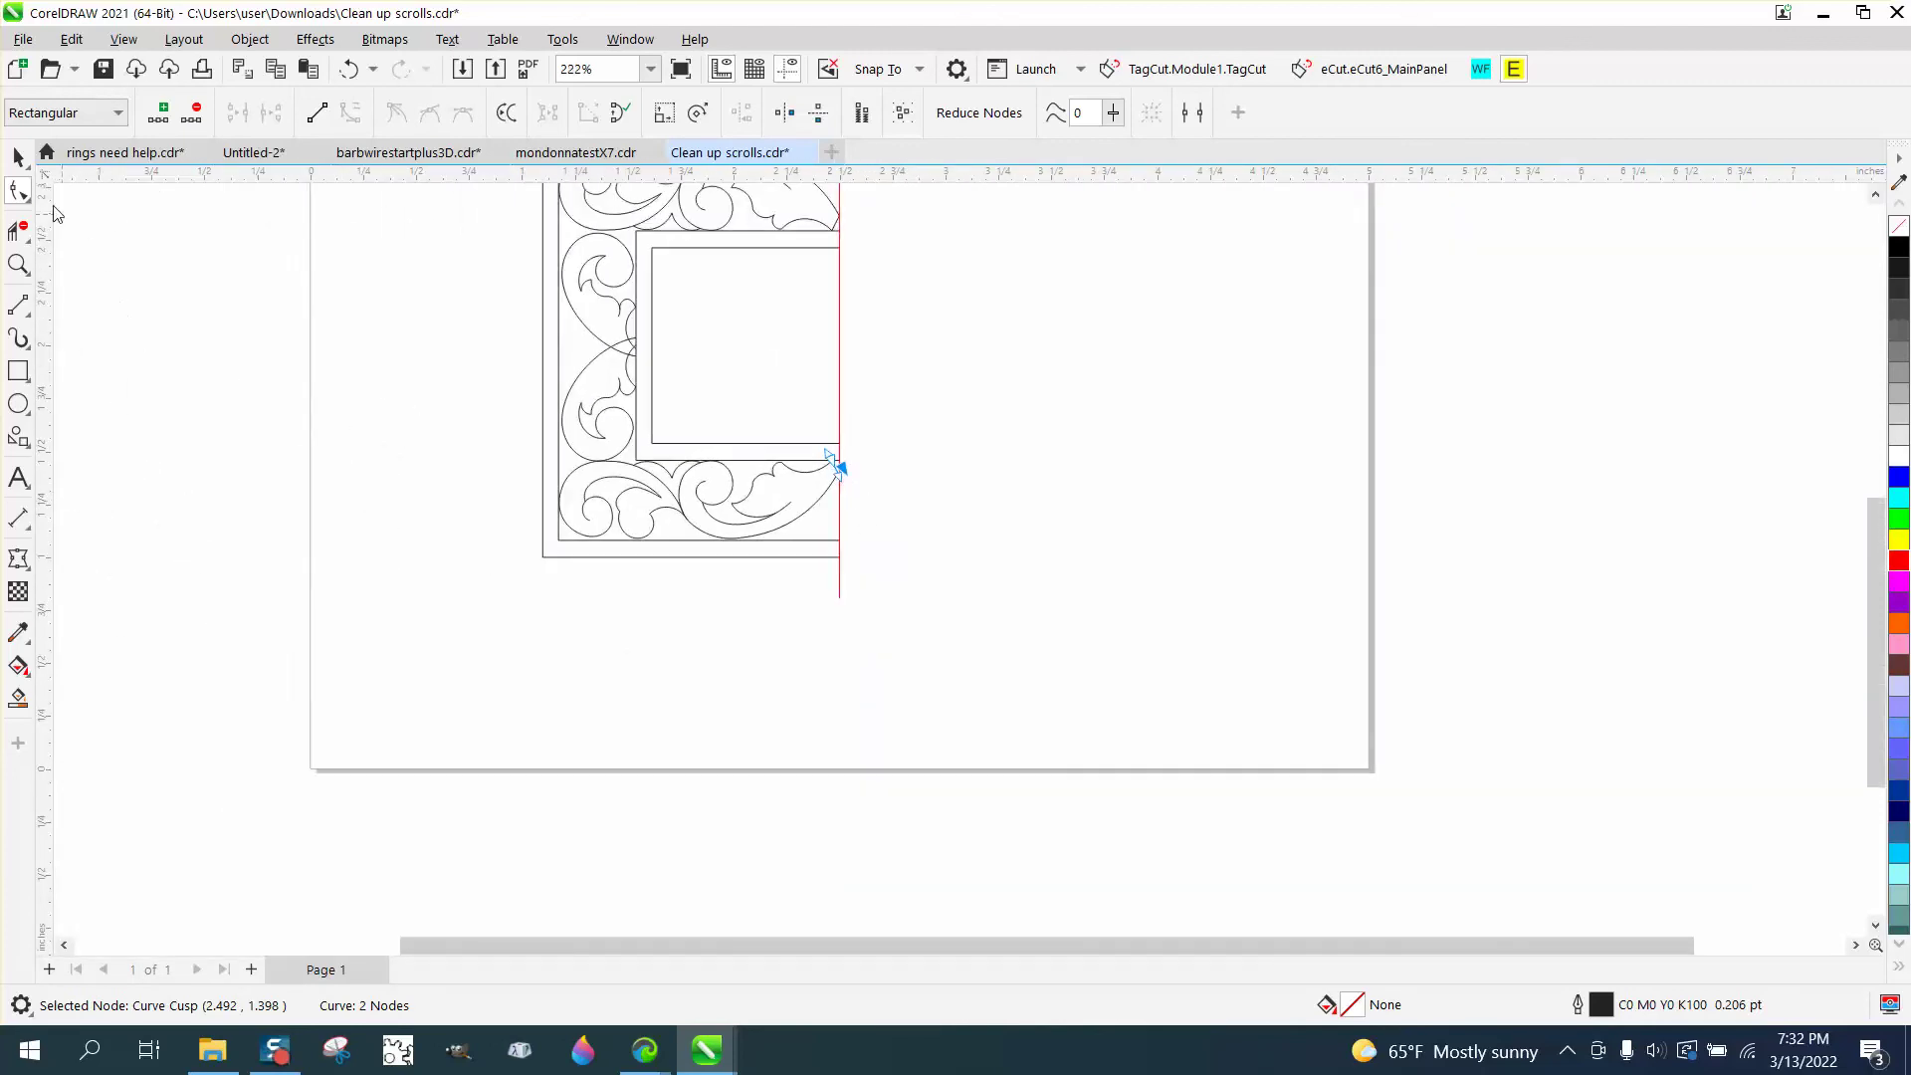
# Delete the red centre guide, then test-duplicate the scroll frame group and remove the offset copy.
pyautogui.click(18, 156)
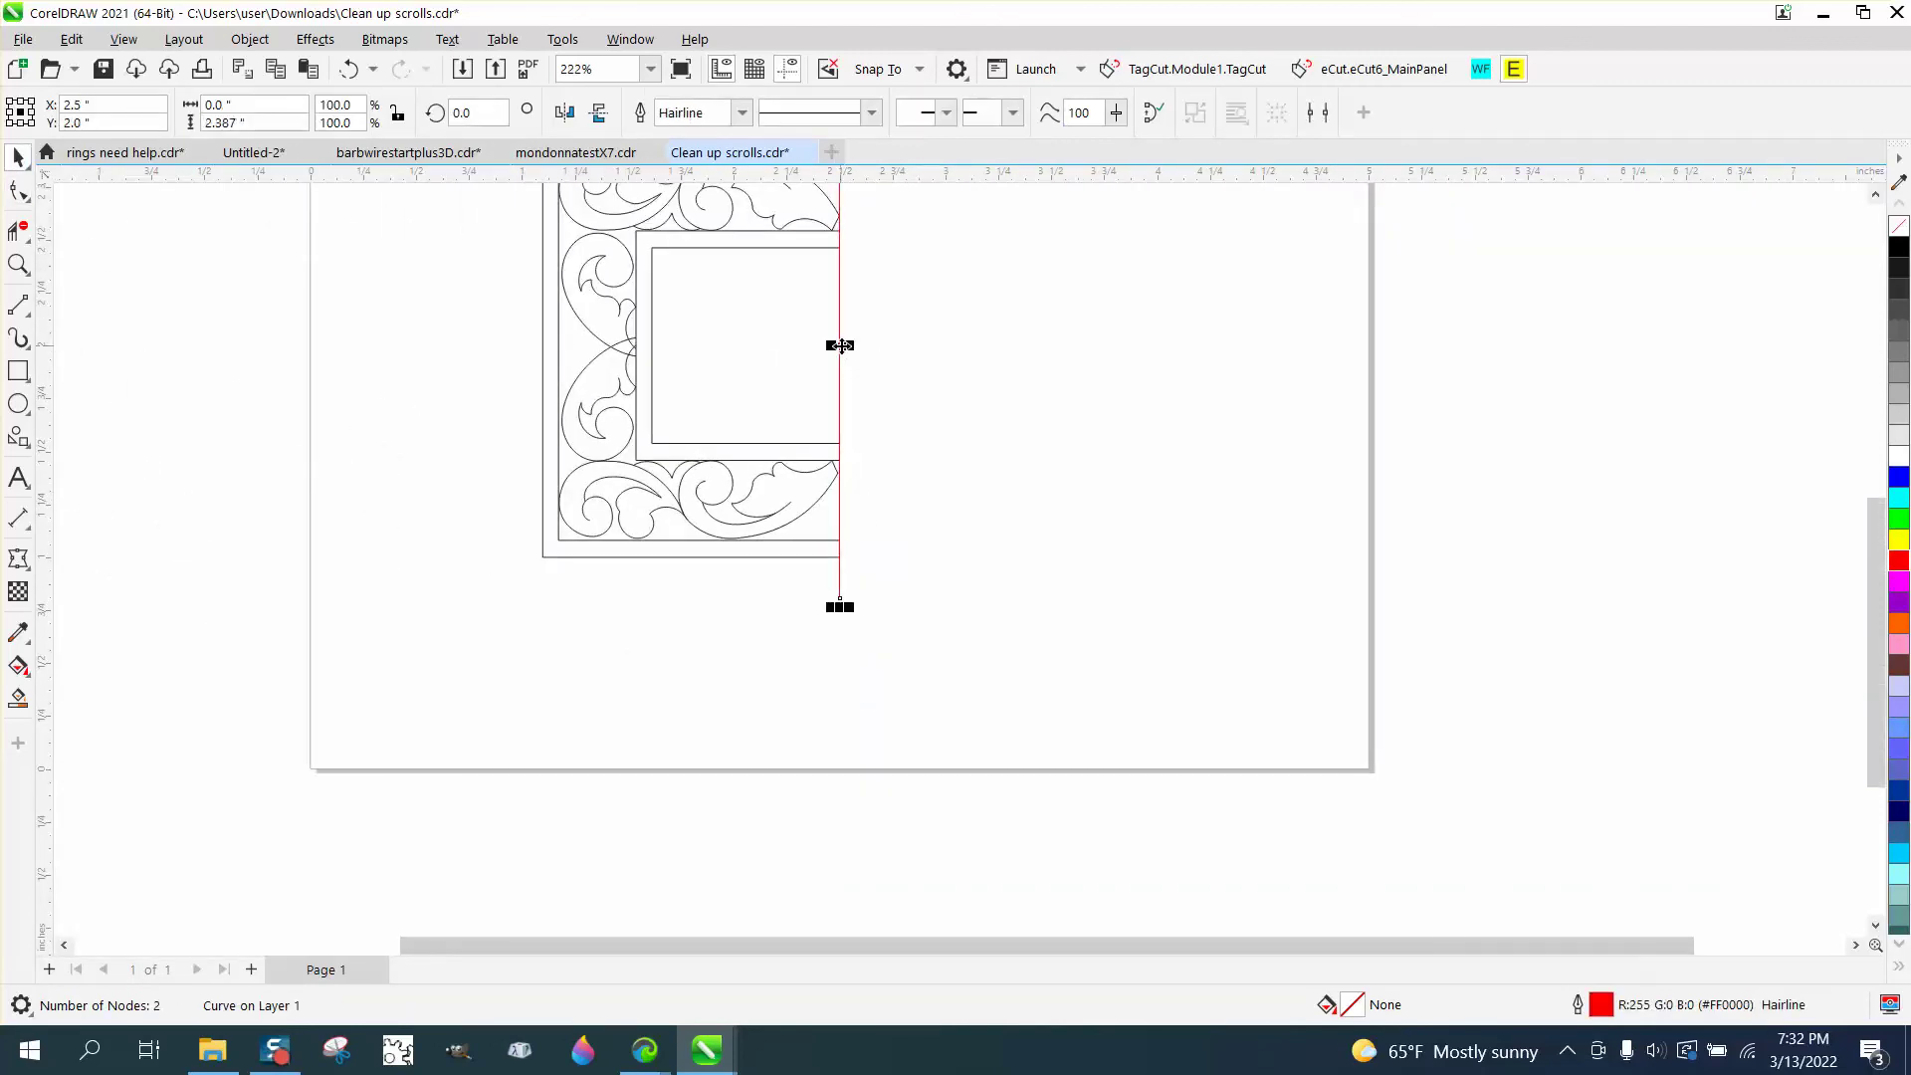
pyautogui.press('Delete')
pyautogui.scroll(-4, 831, 388)
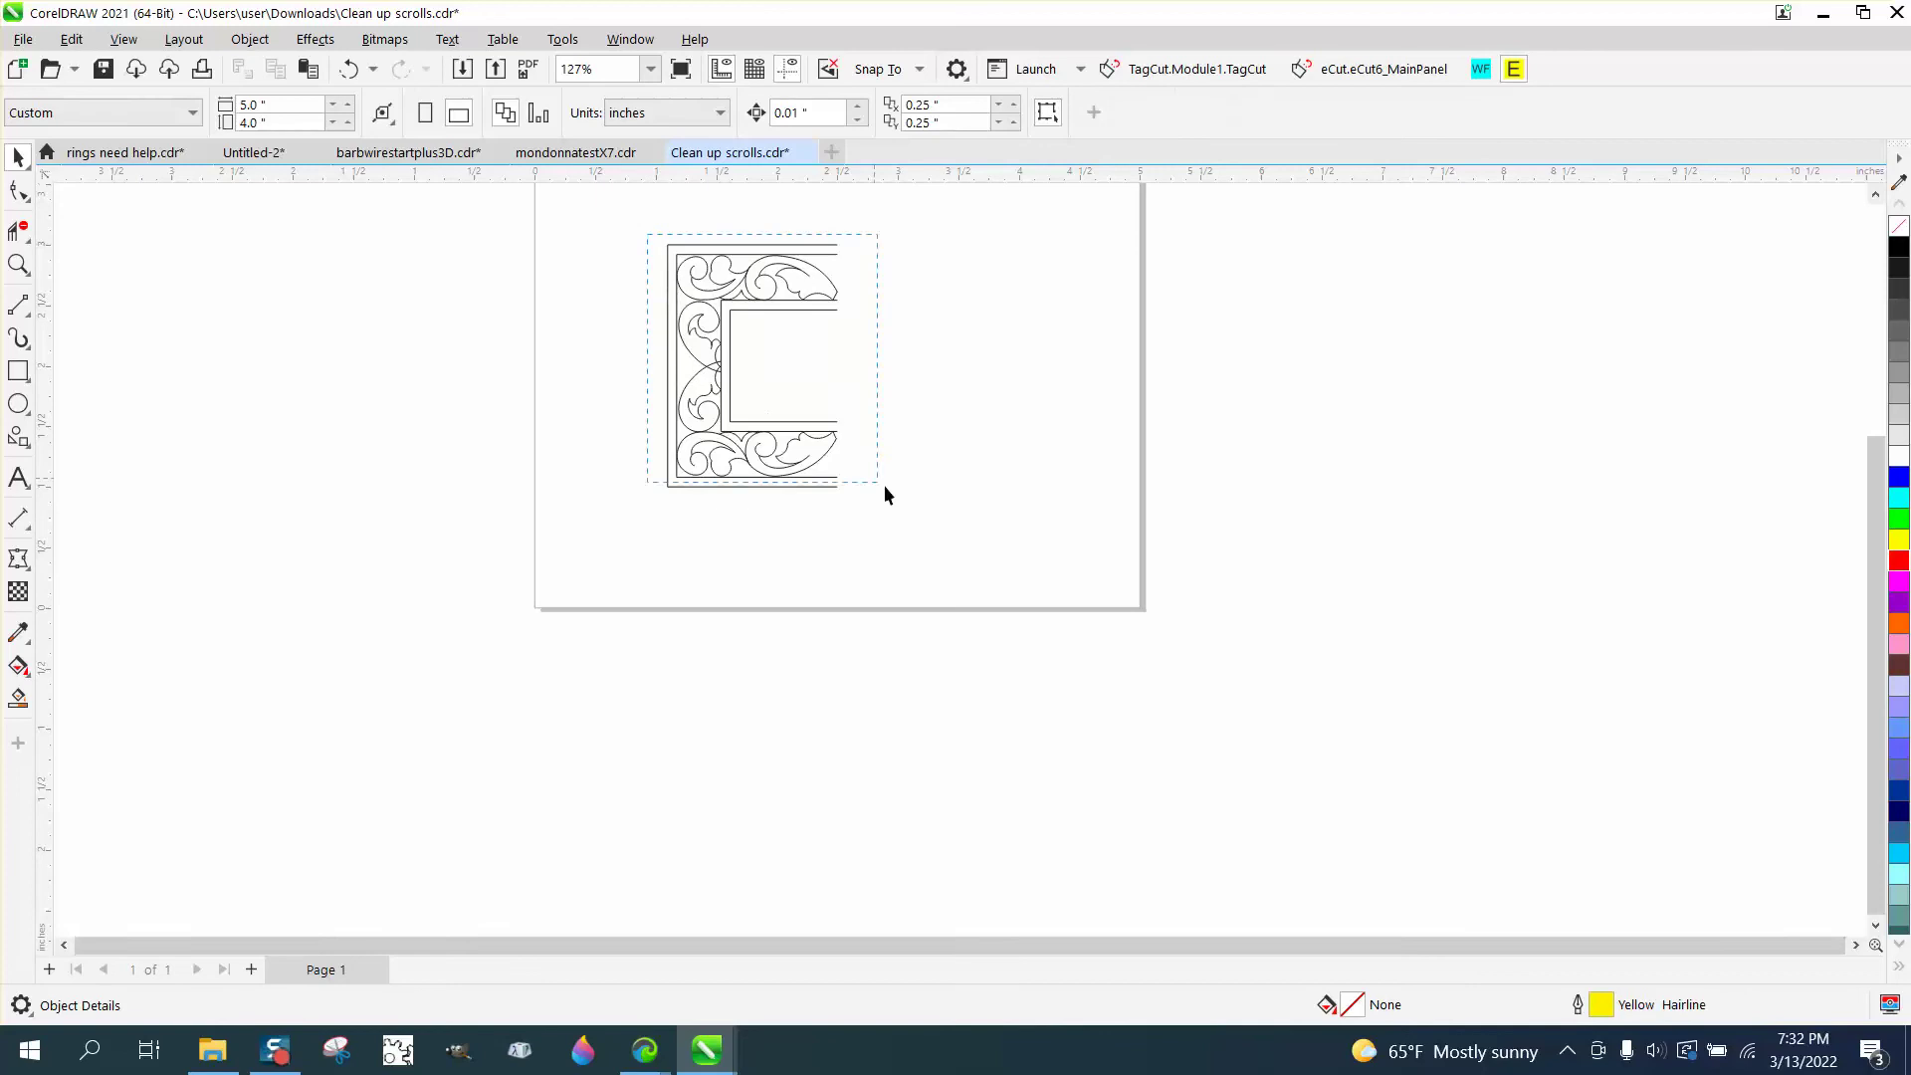
pyautogui.moveTo(886, 494); pyautogui.dragTo(903, 495)
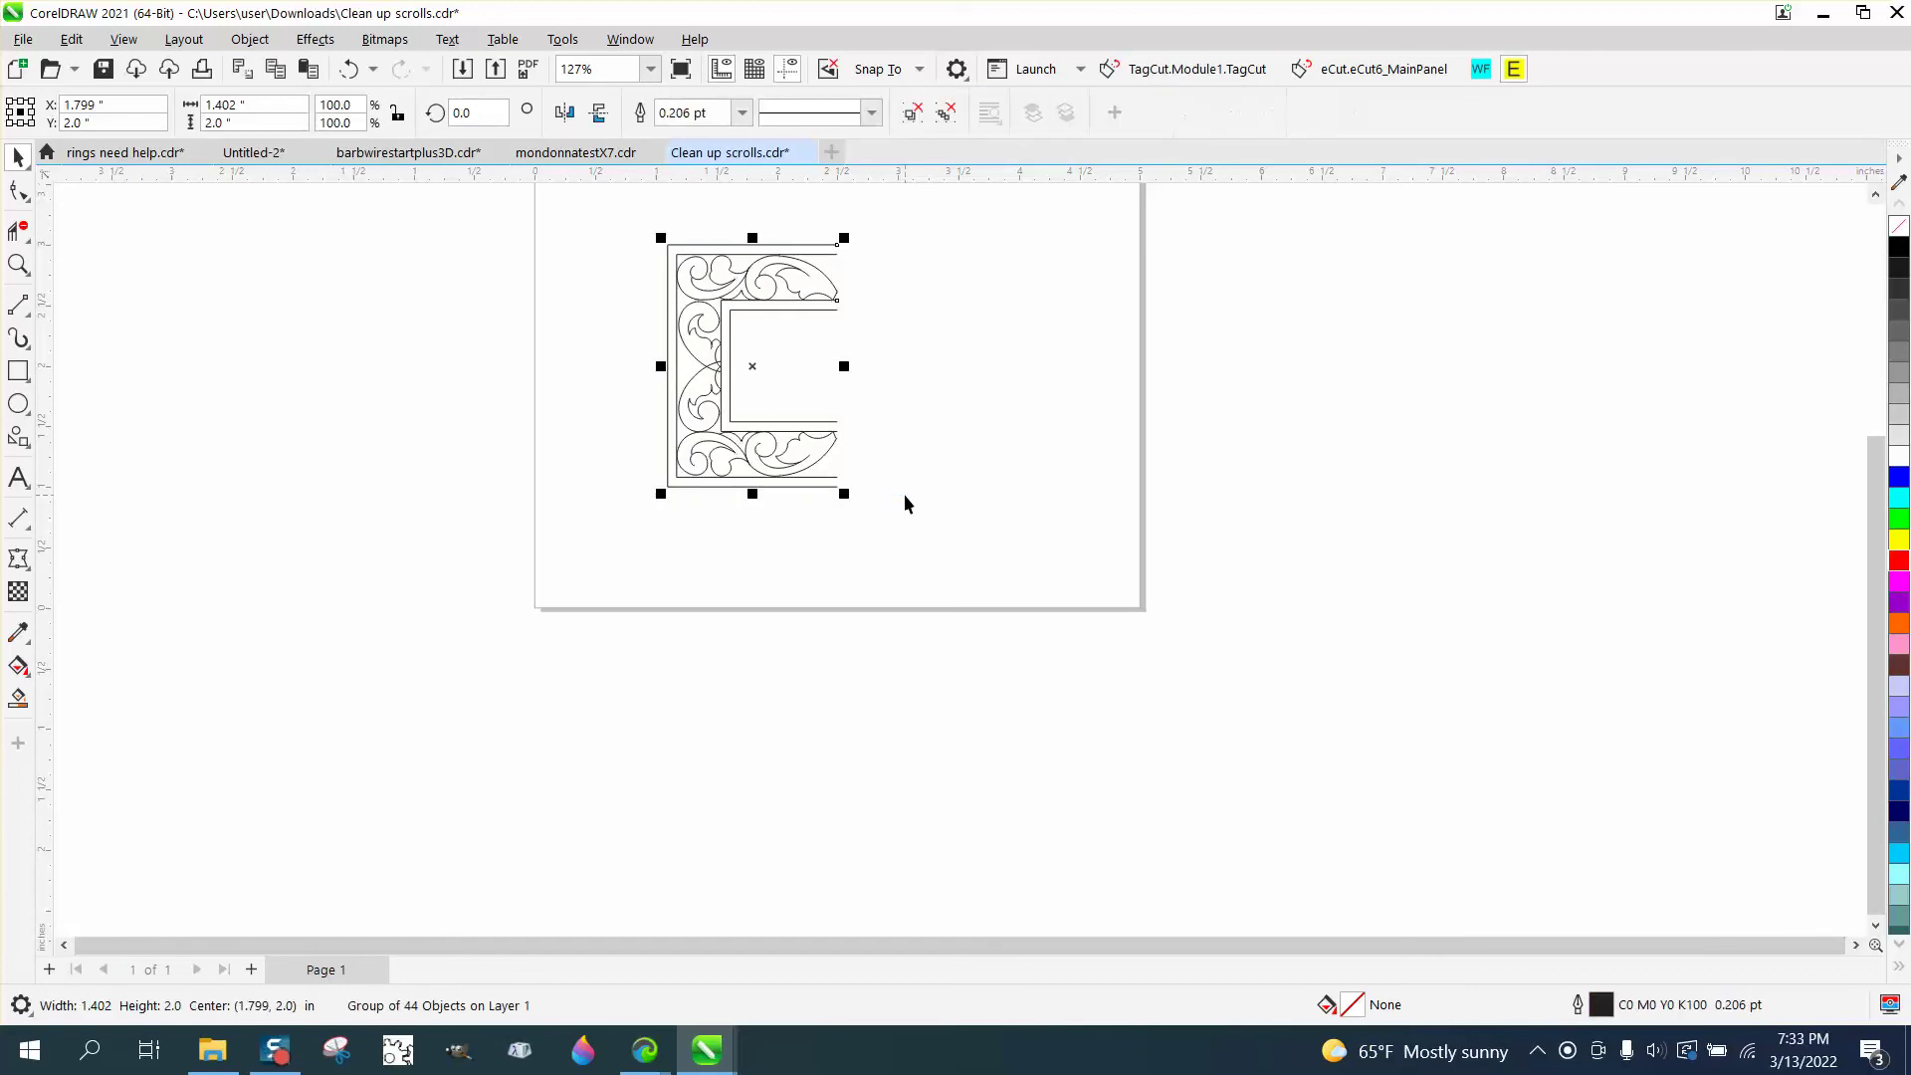
pyautogui.hotkey('ctrl', 'd')
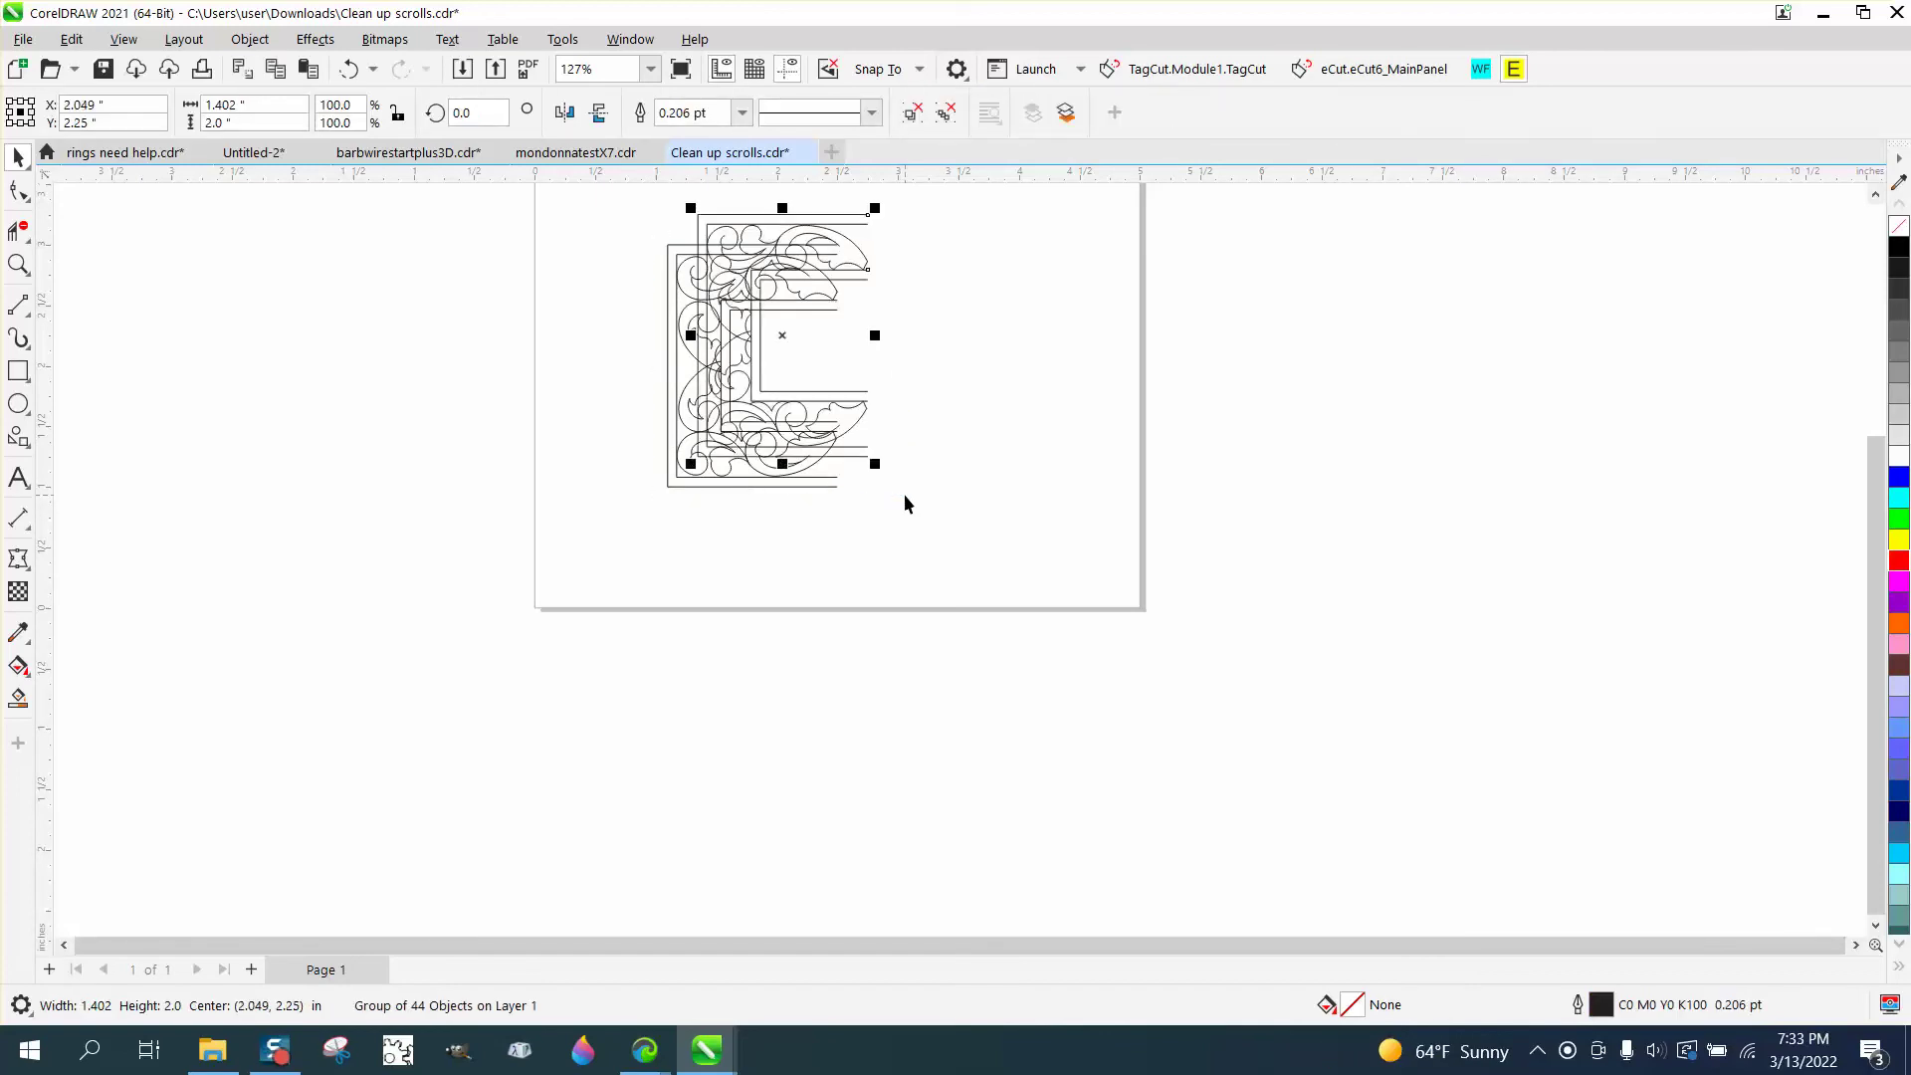
pyautogui.press('Delete')
# Set both duplicate distance offsets to 0 and reselect the scroll-frame group.
pyautogui.click(936, 104)
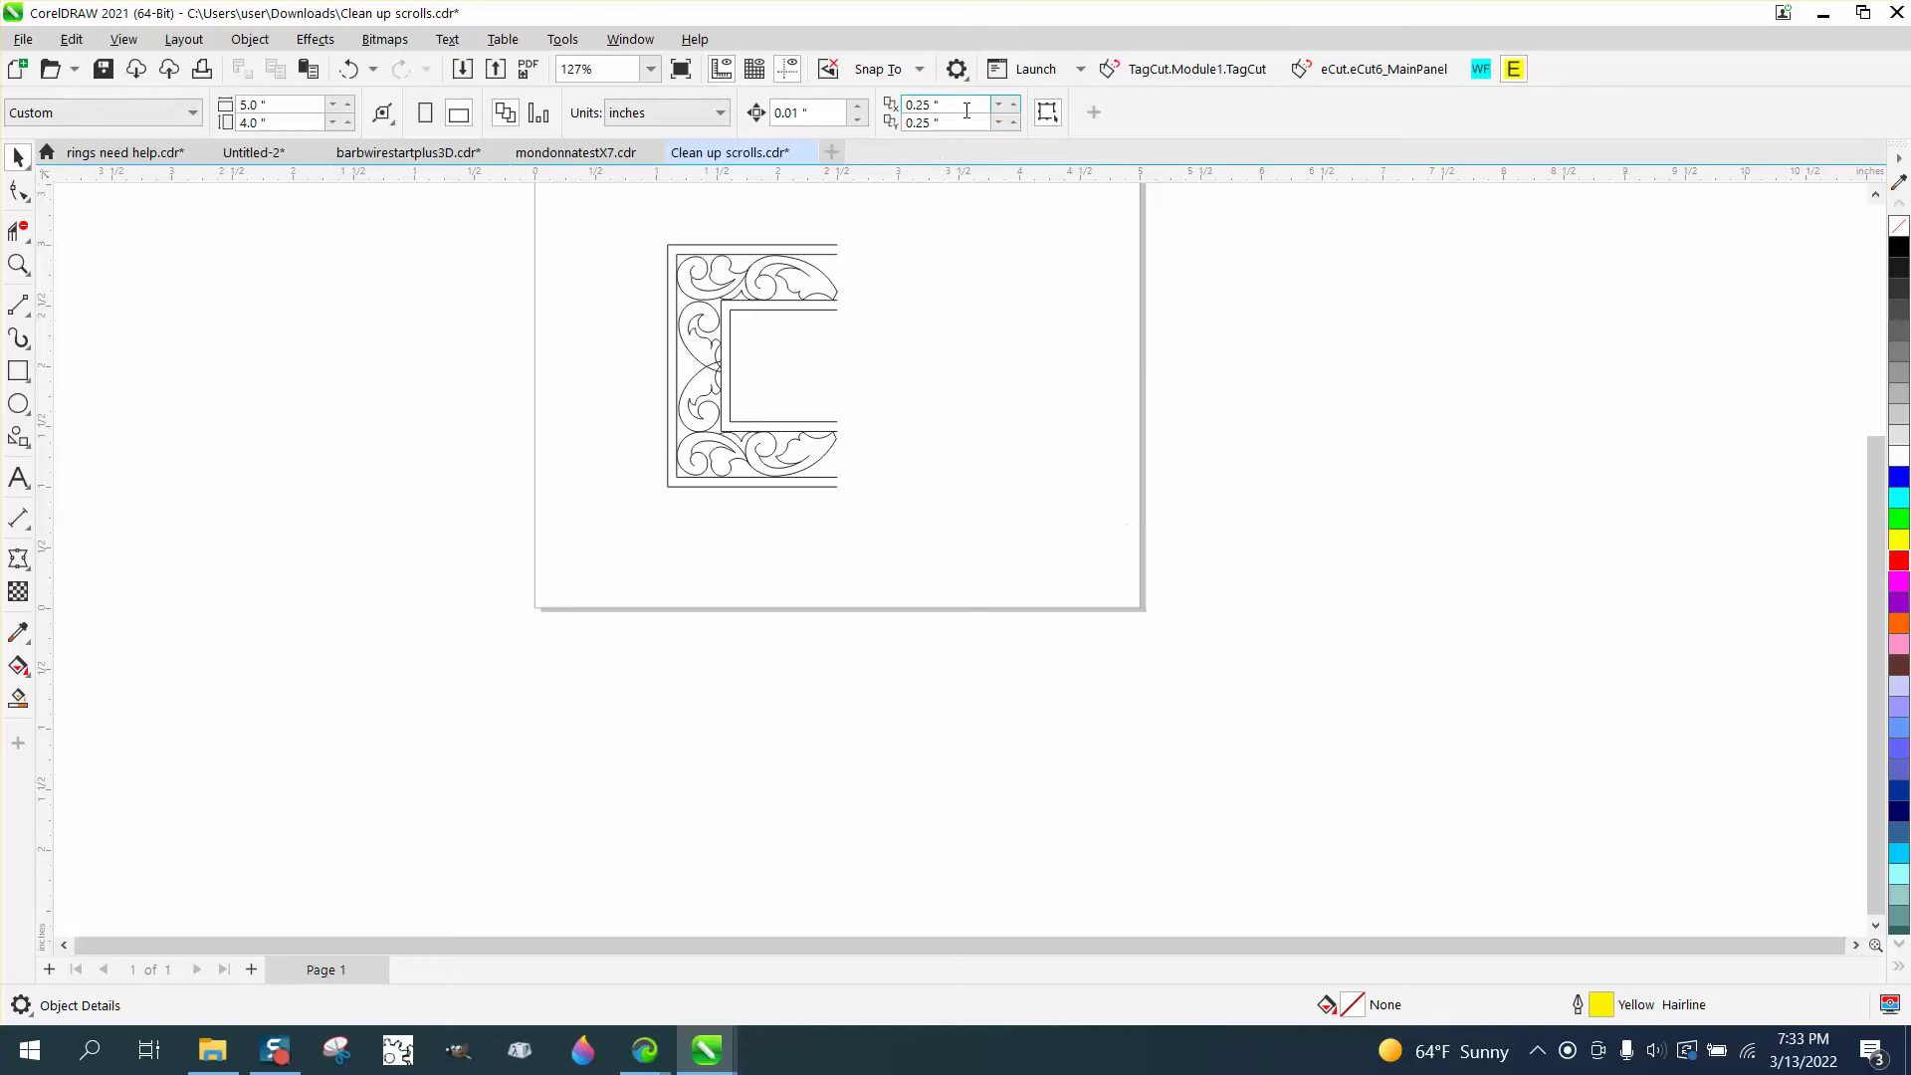
pyautogui.write('0')
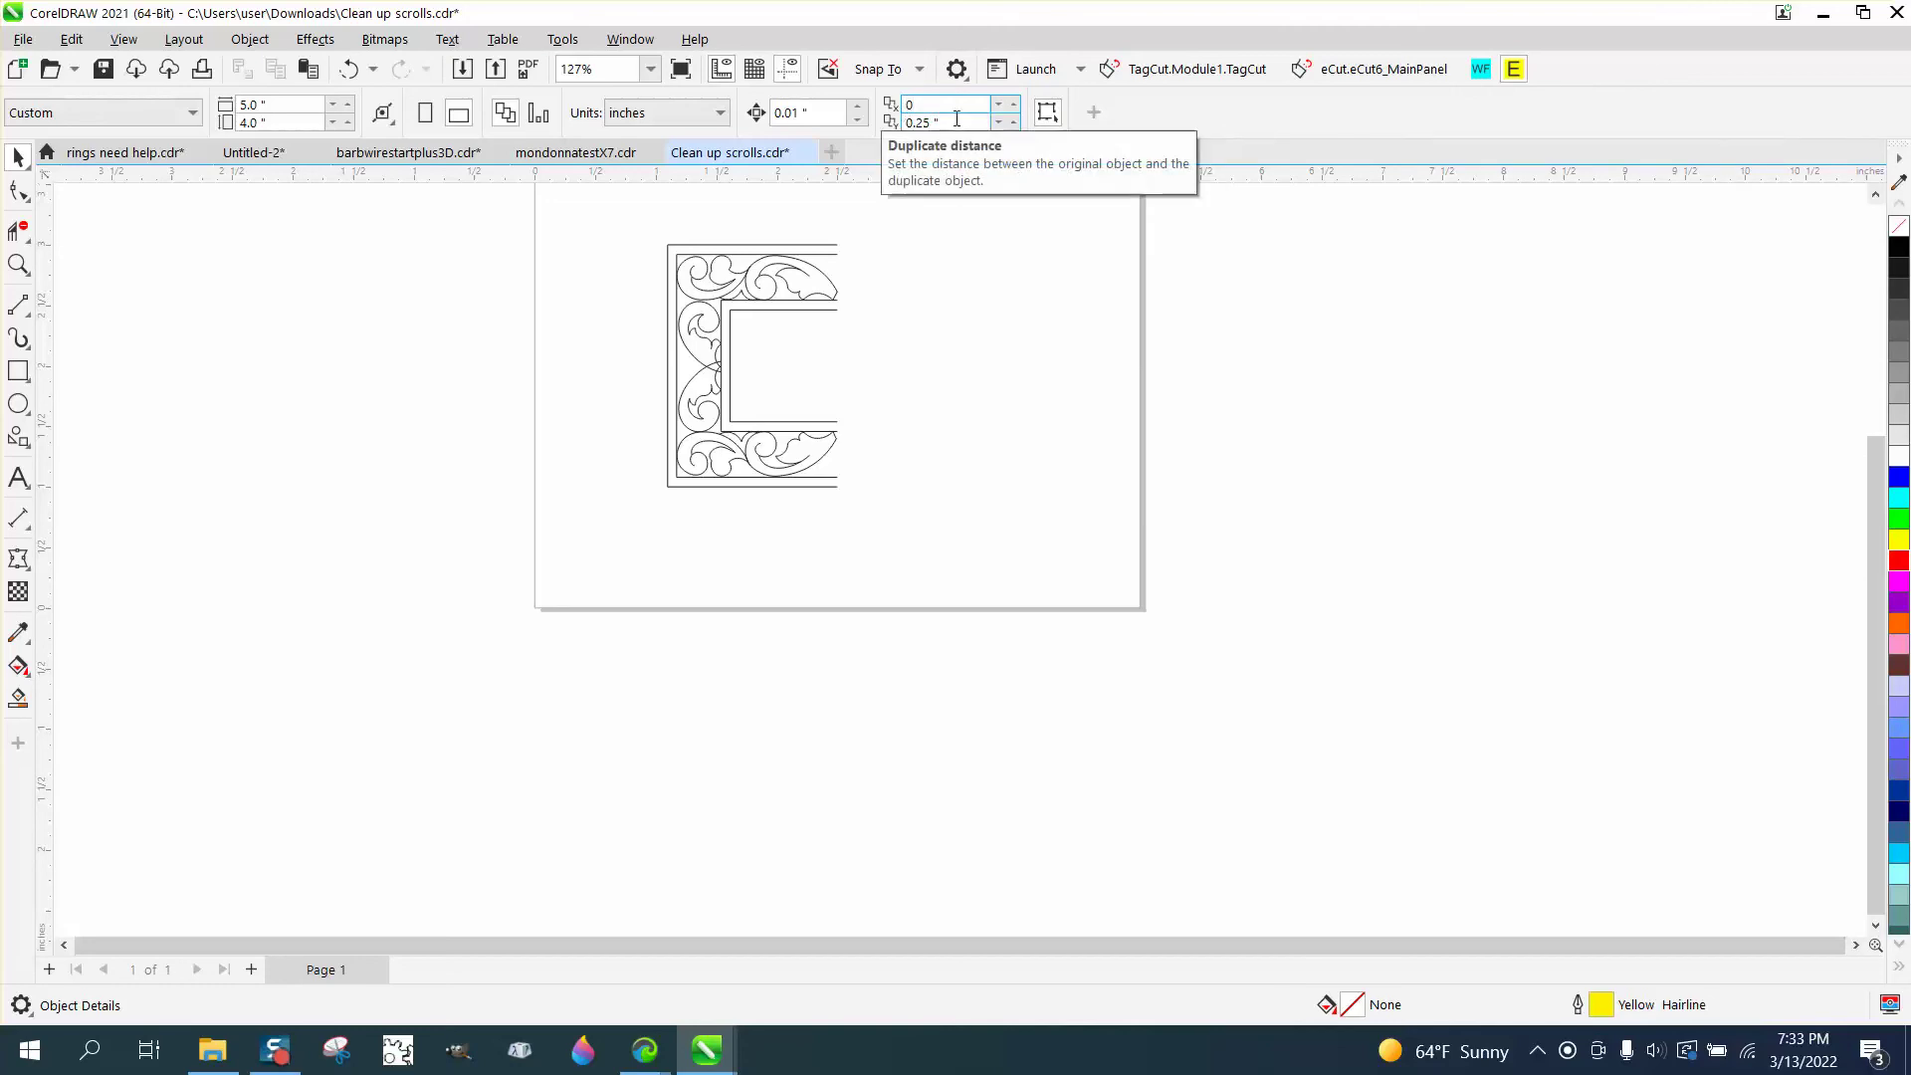
pyautogui.press('Tab')
pyautogui.write('0')
pyautogui.press('Return')
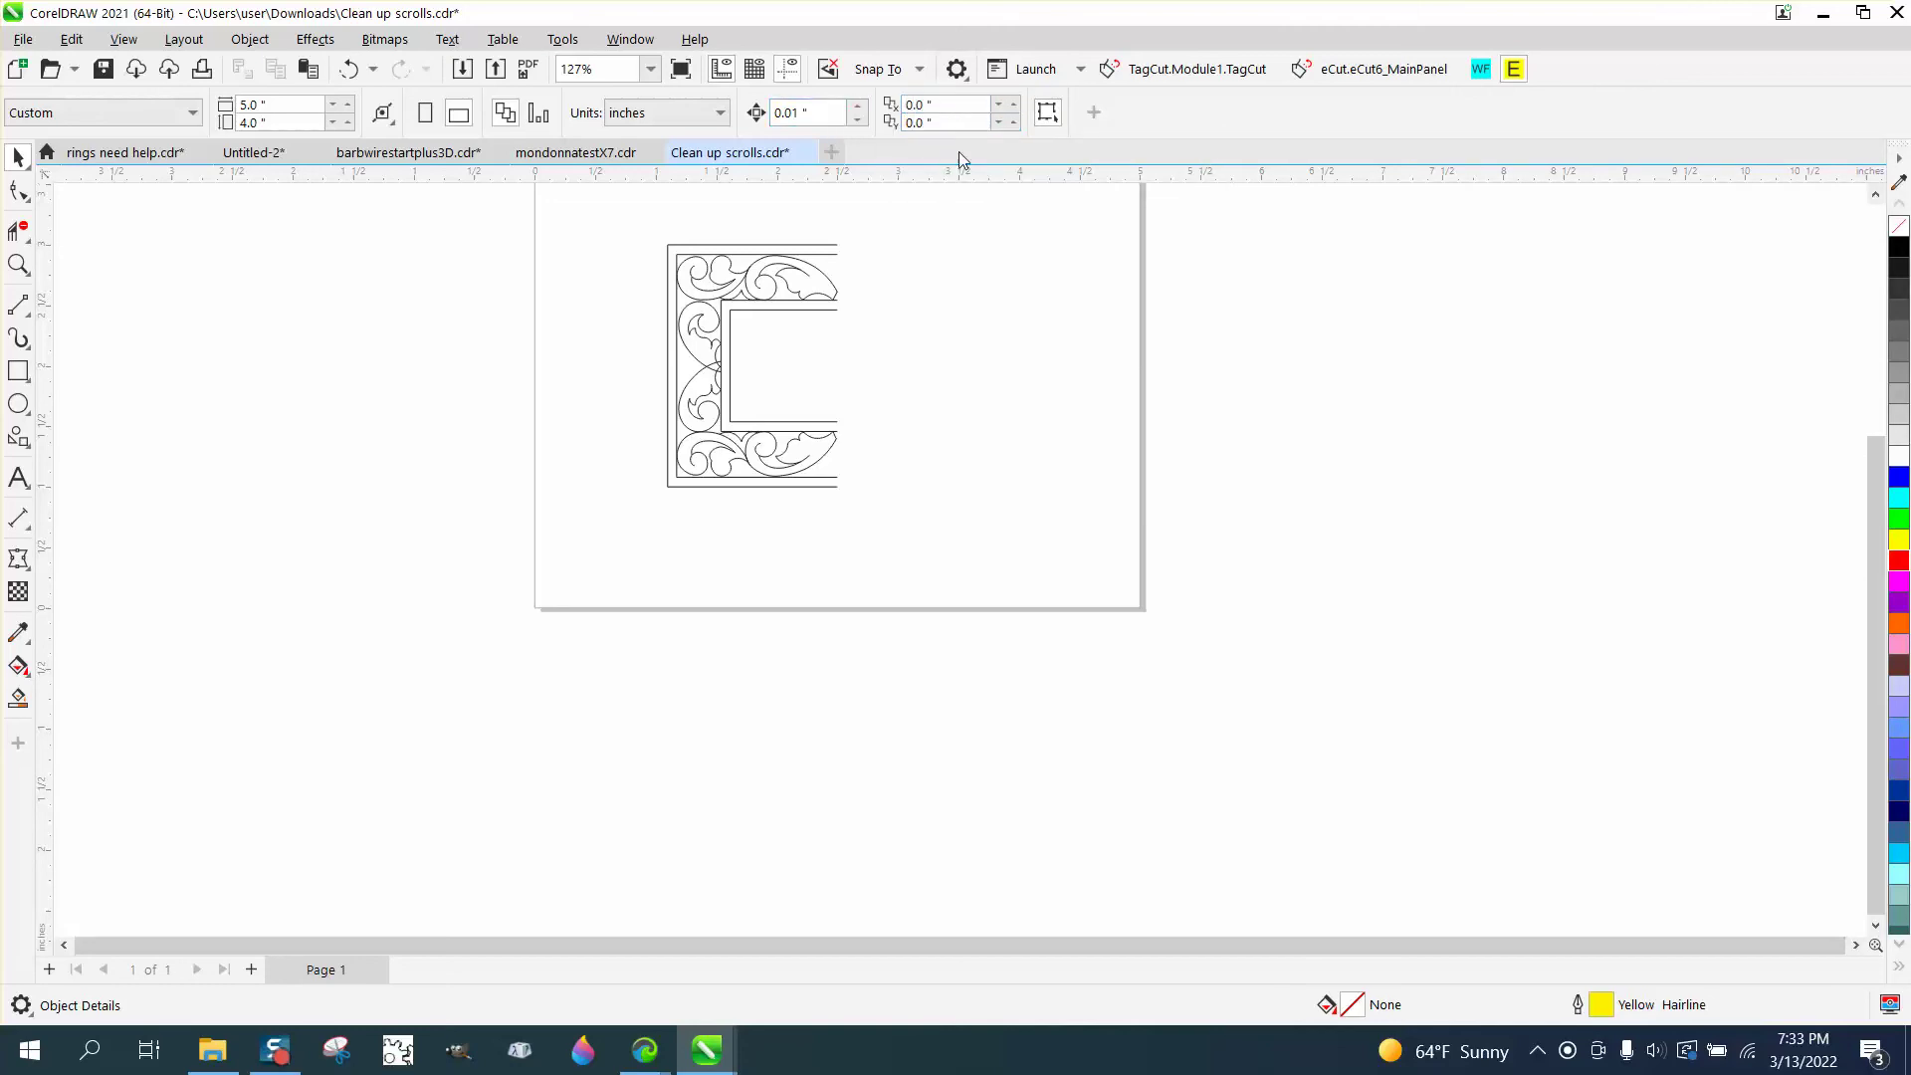
pyautogui.click(838, 245)
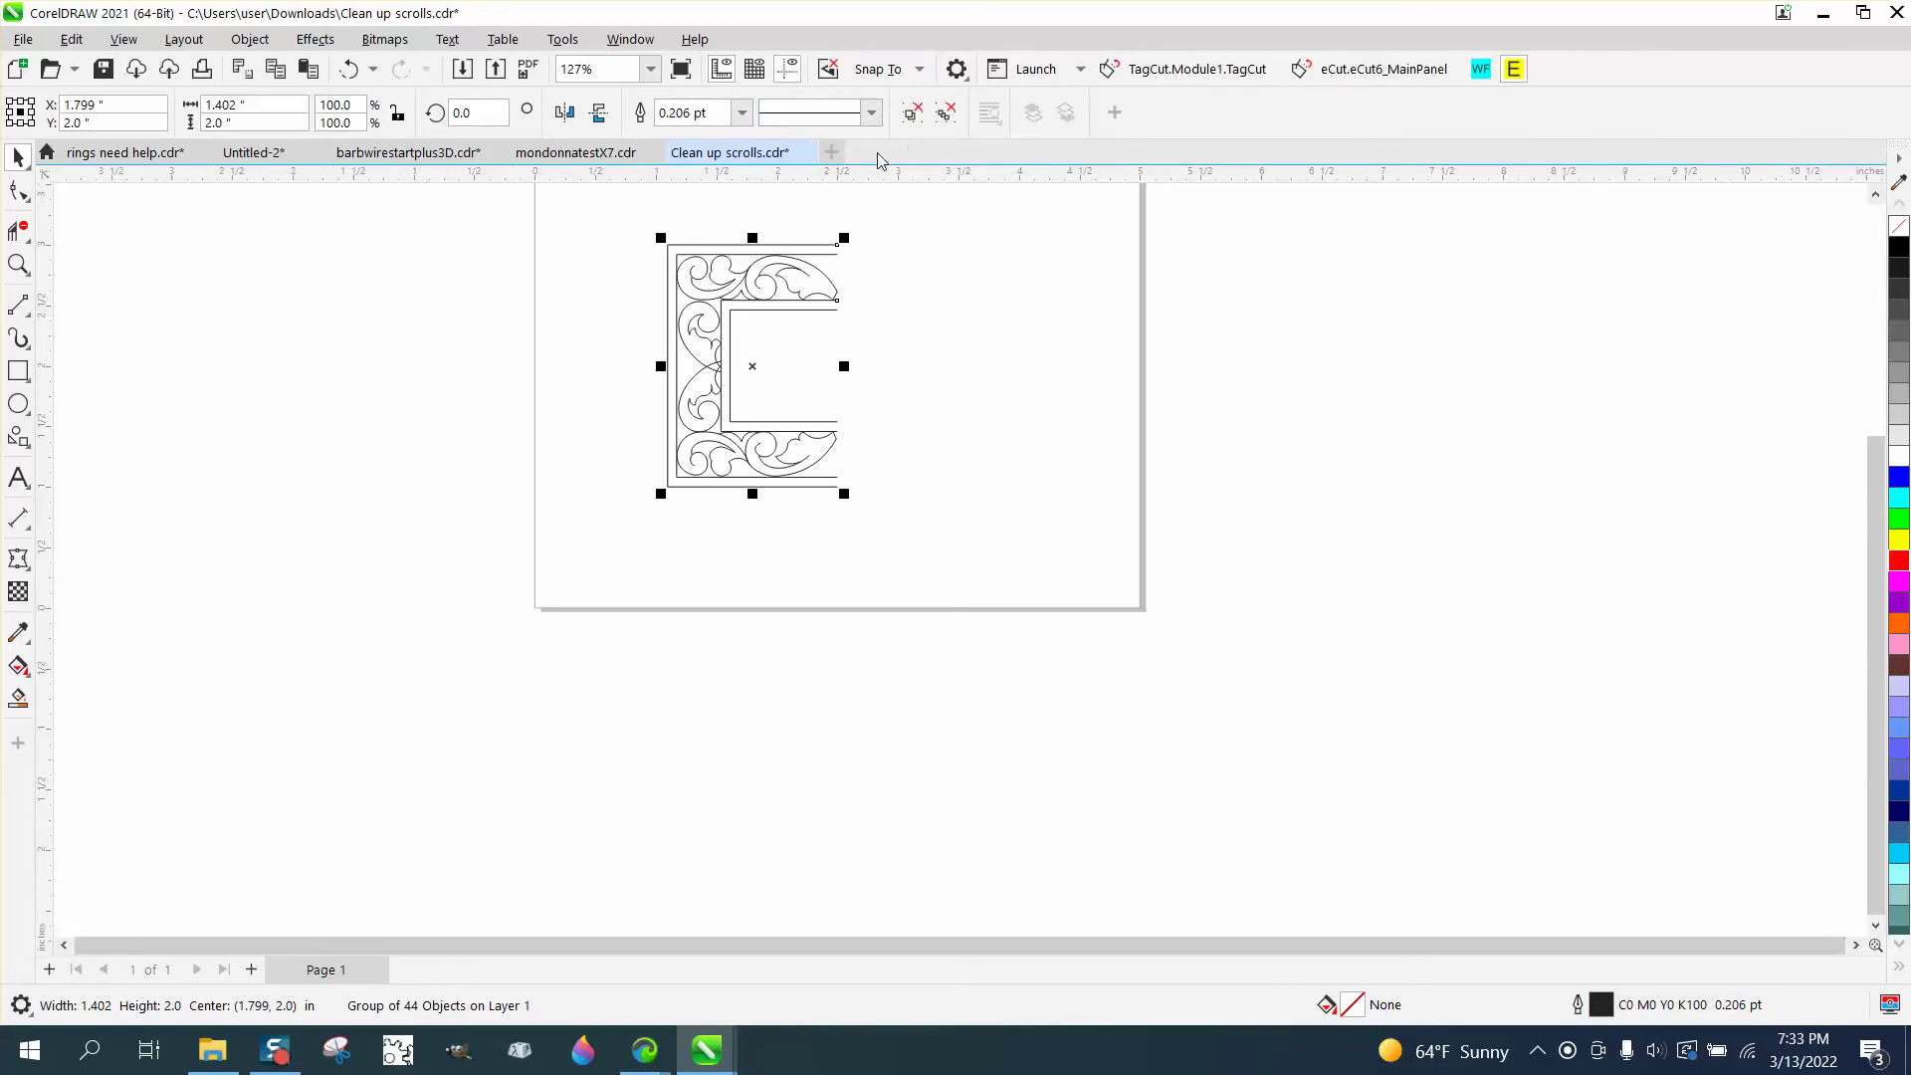
pyautogui.click(959, 241)
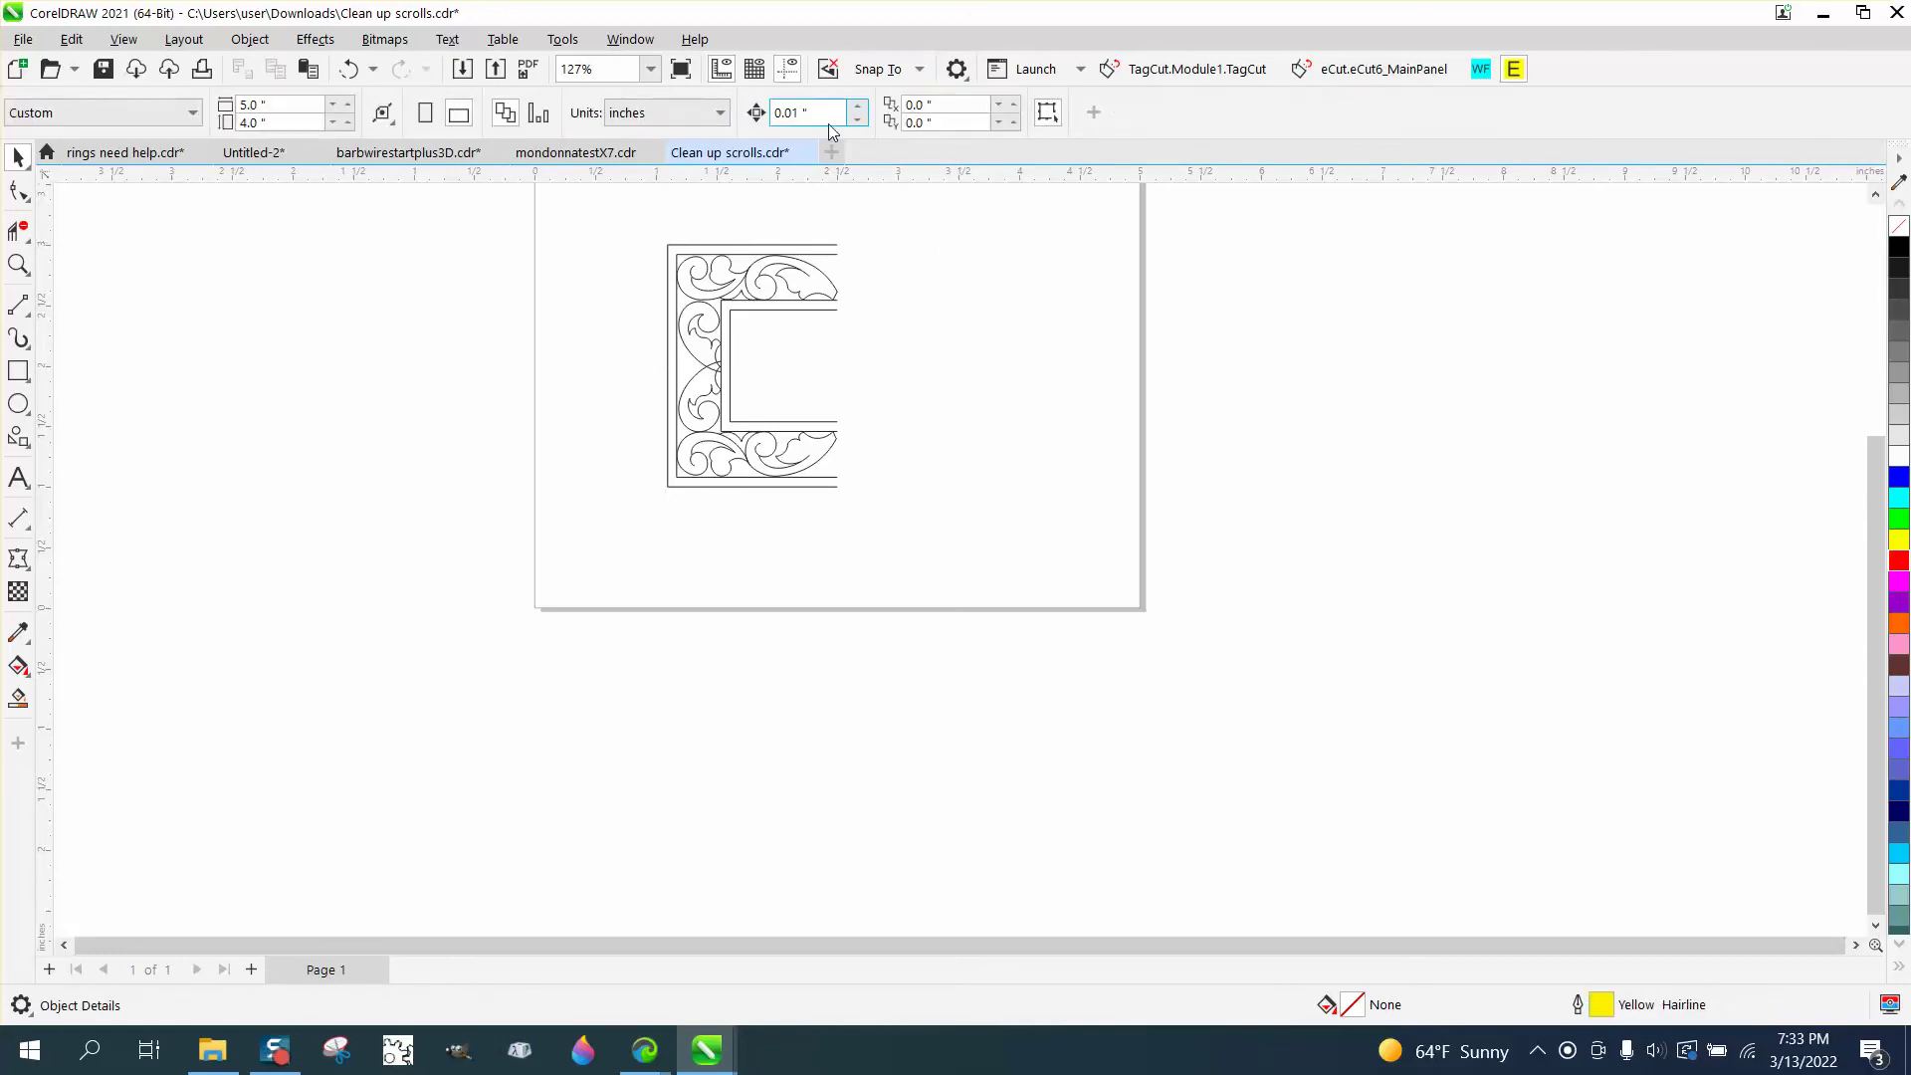
pyautogui.click(724, 254)
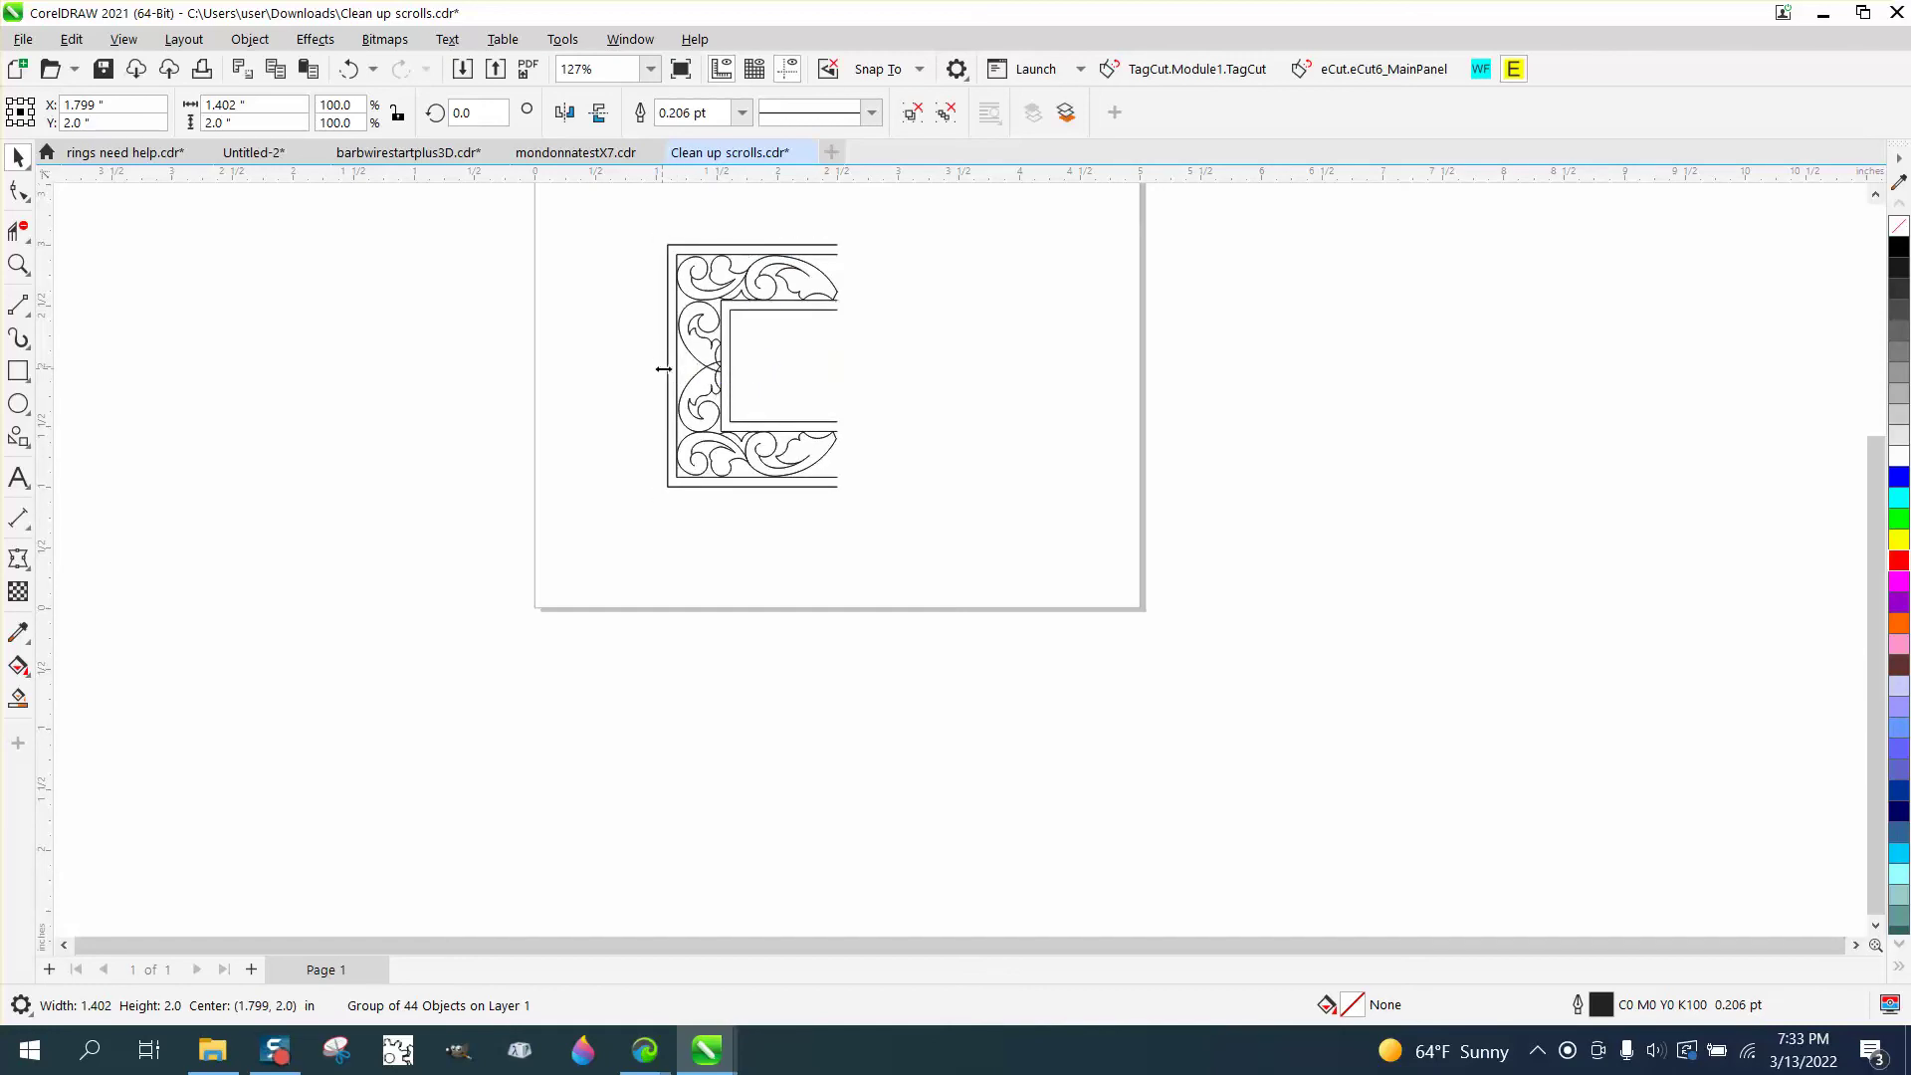
pyautogui.moveTo(662, 366); pyautogui.dragTo(856, 370)
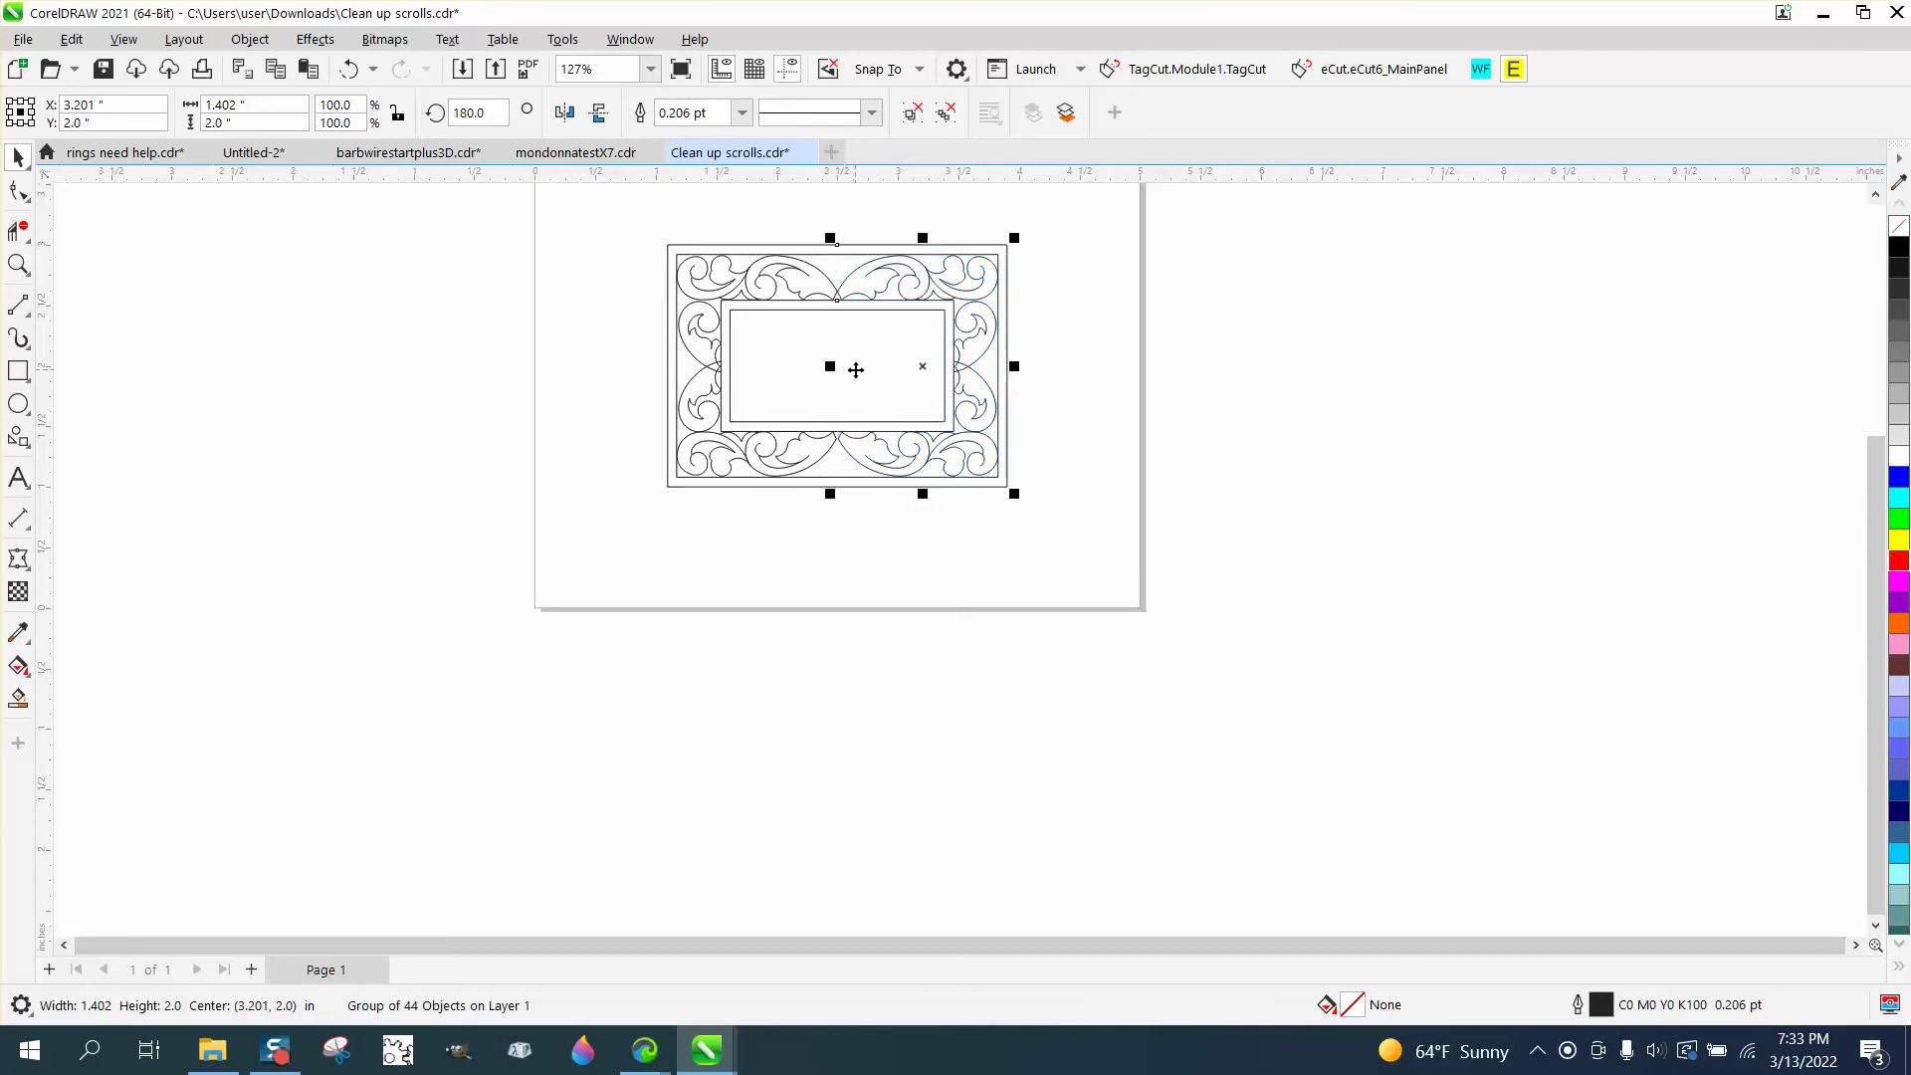
pyautogui.click(572, 507)
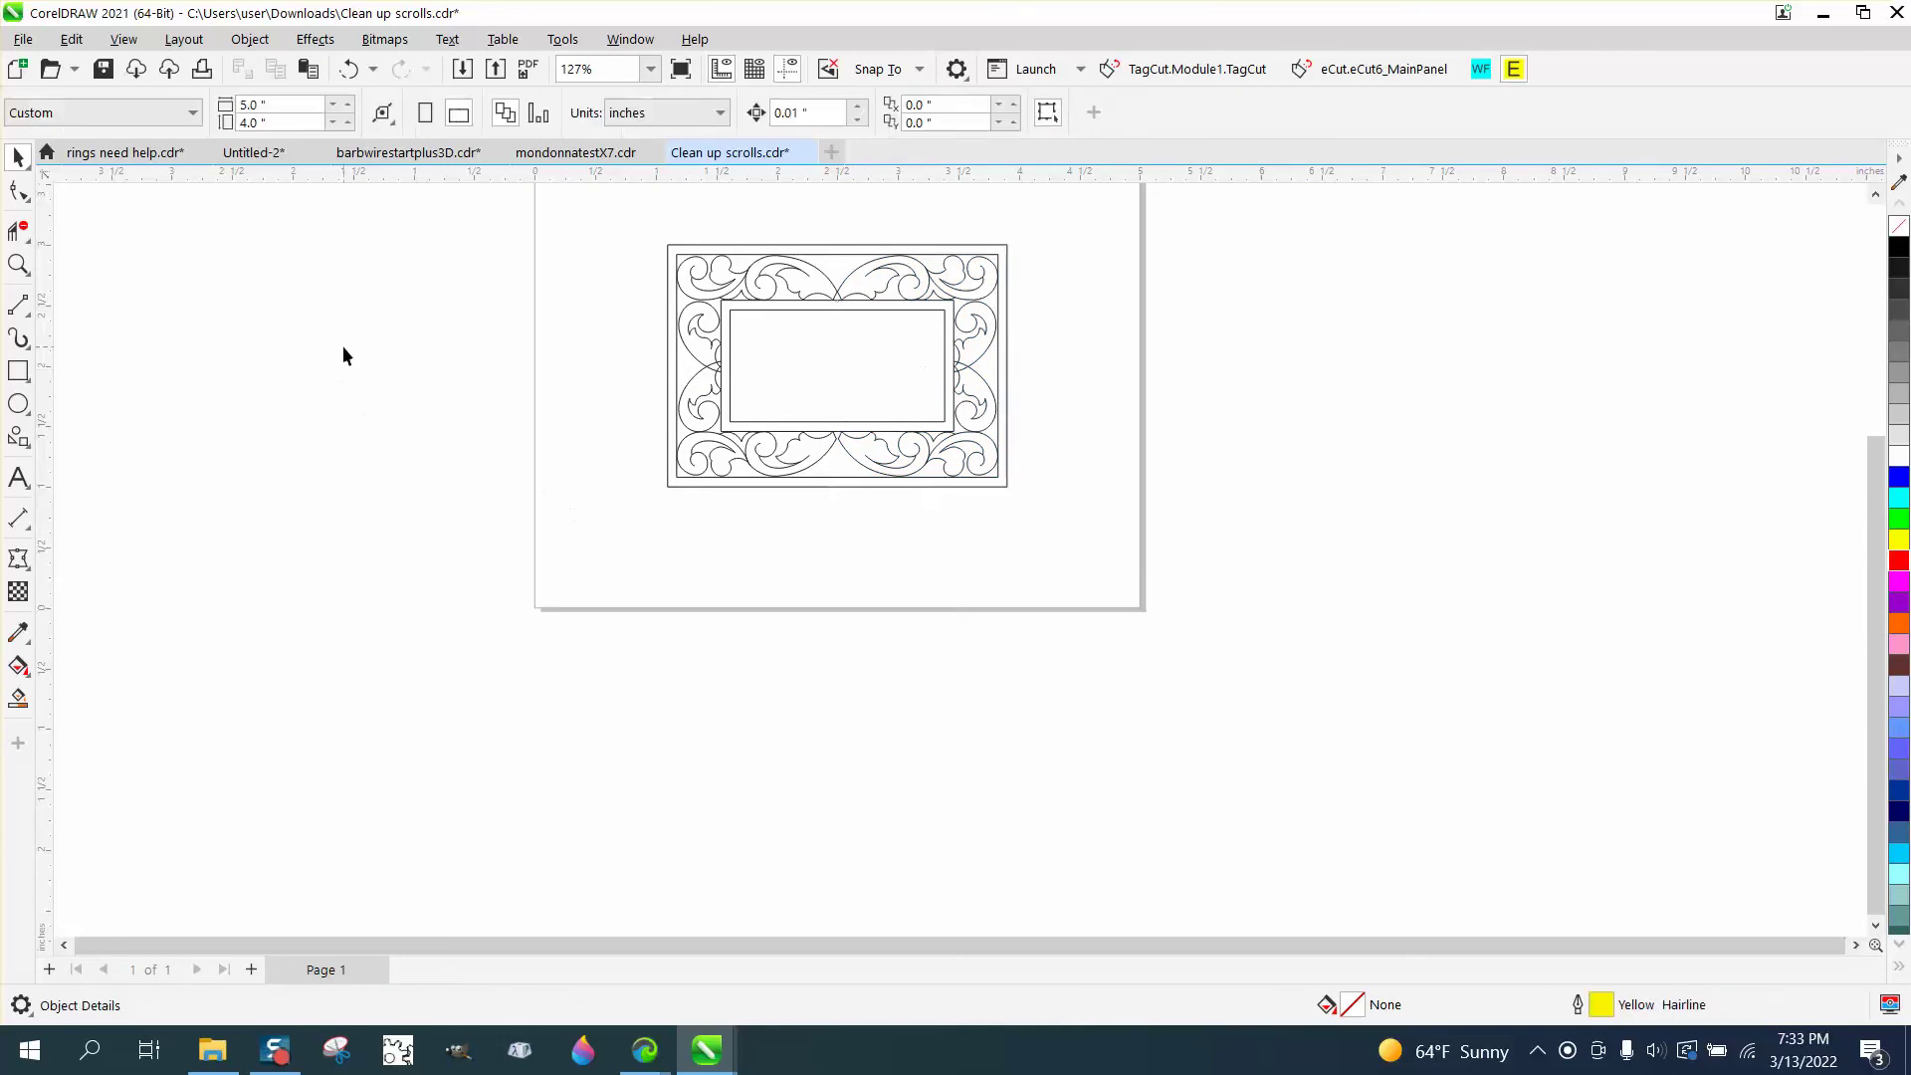
pyautogui.click(18, 265)
pyautogui.moveTo(822, 409); pyautogui.dragTo(891, 483)
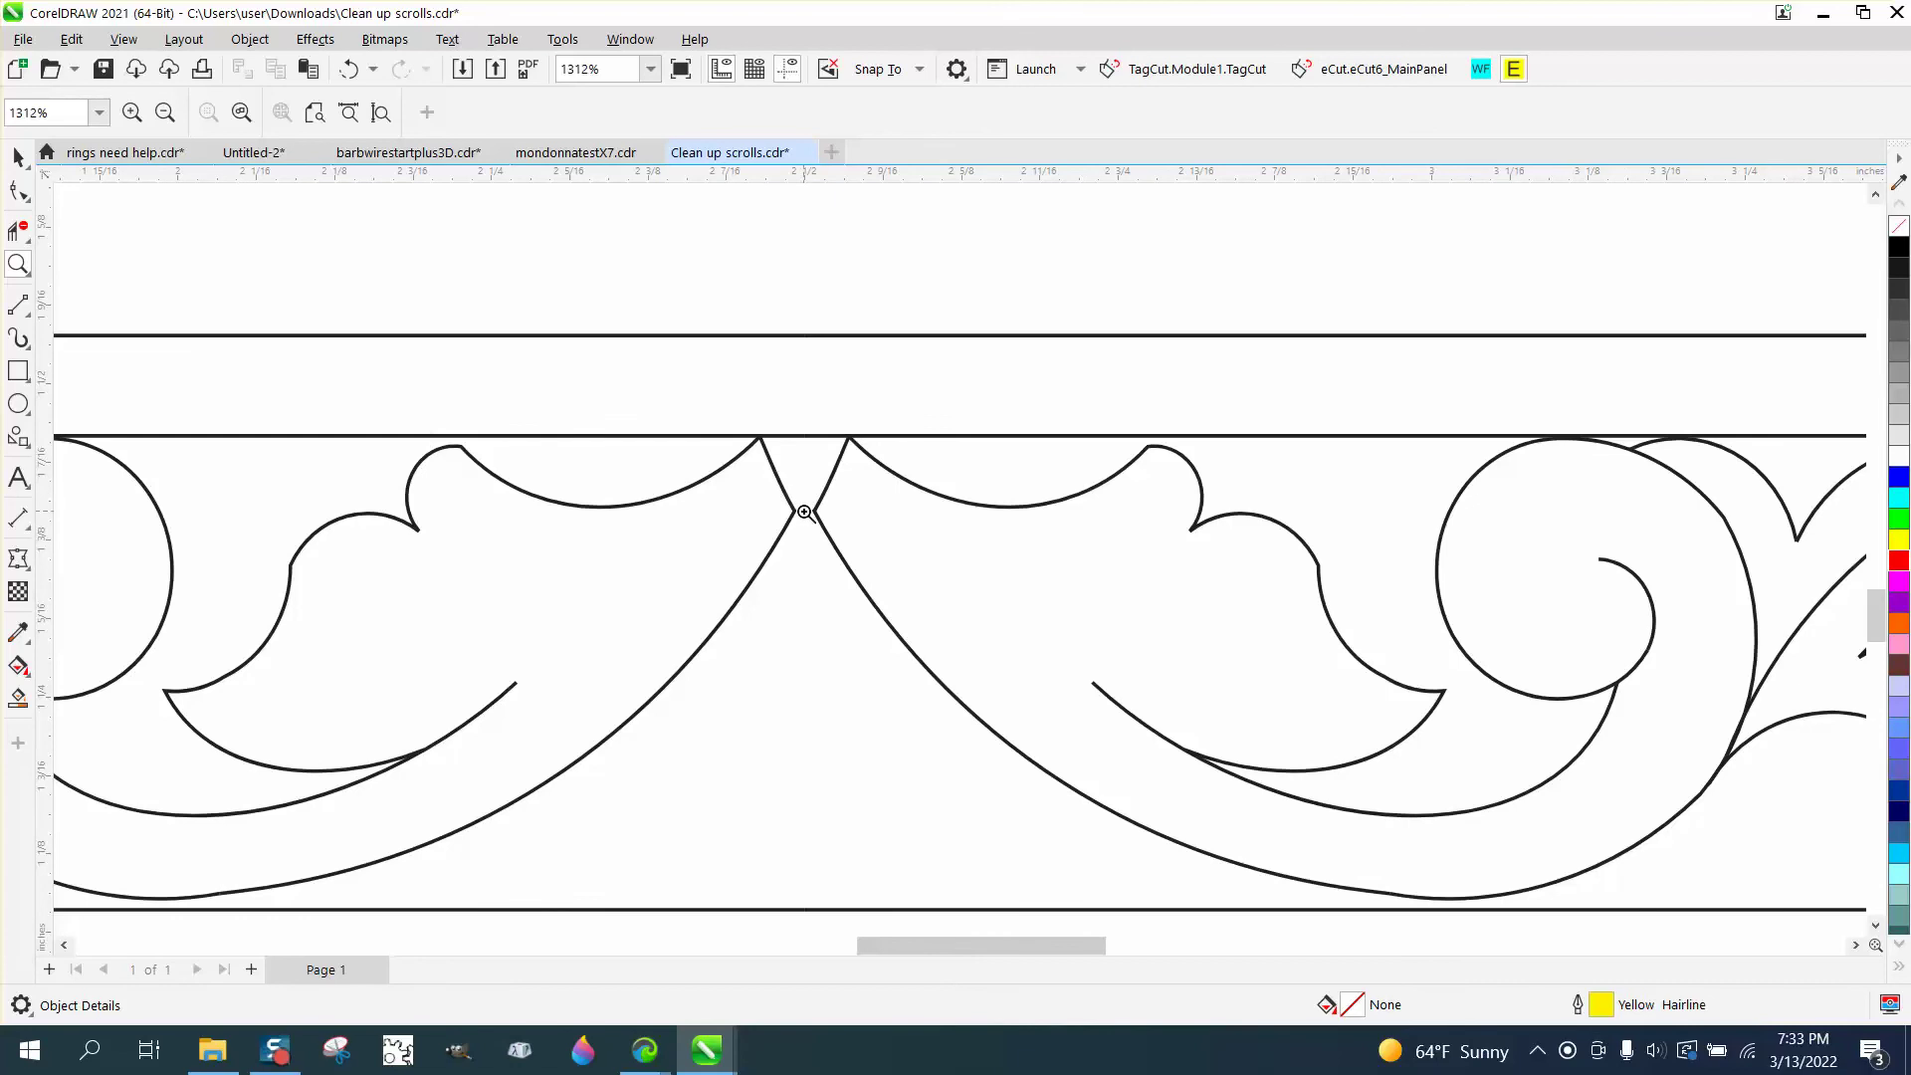
pyautogui.scroll(-6, 799, 510)
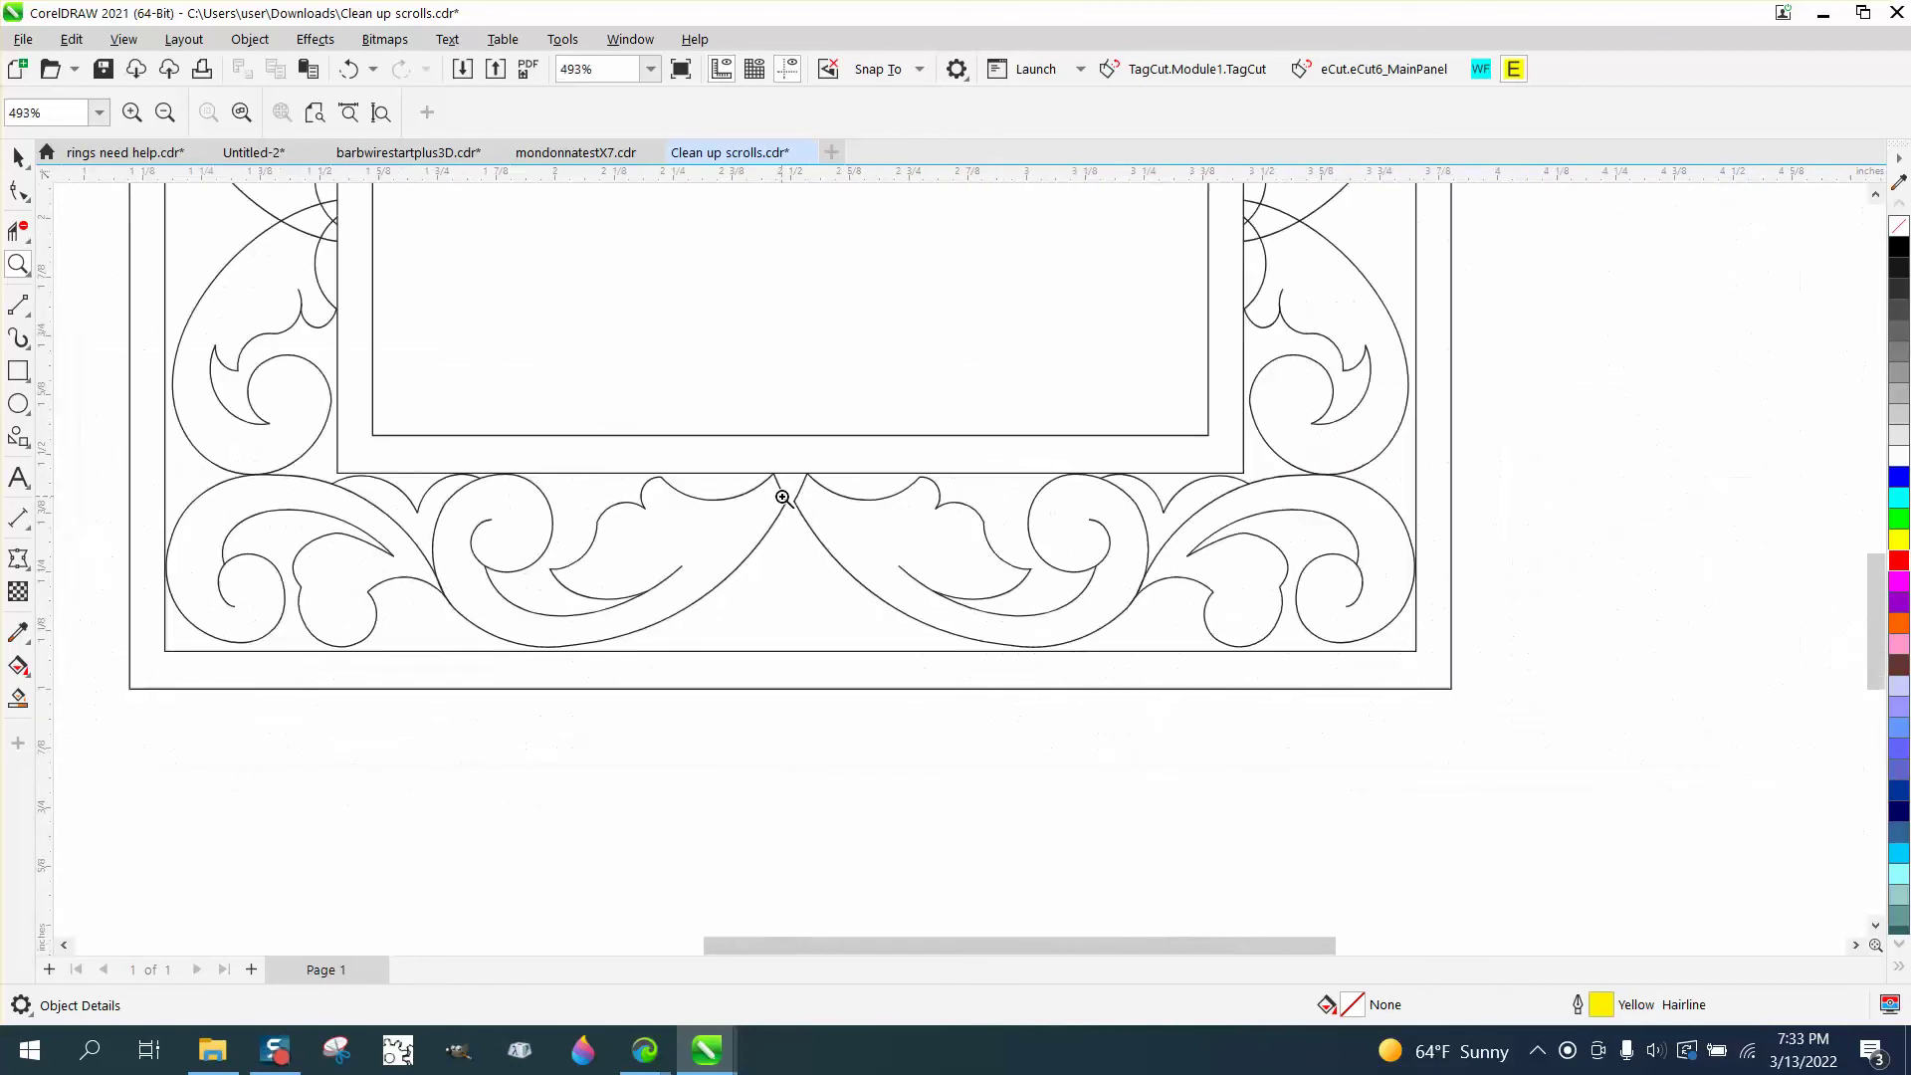
pyautogui.scroll(-2, 782, 497)
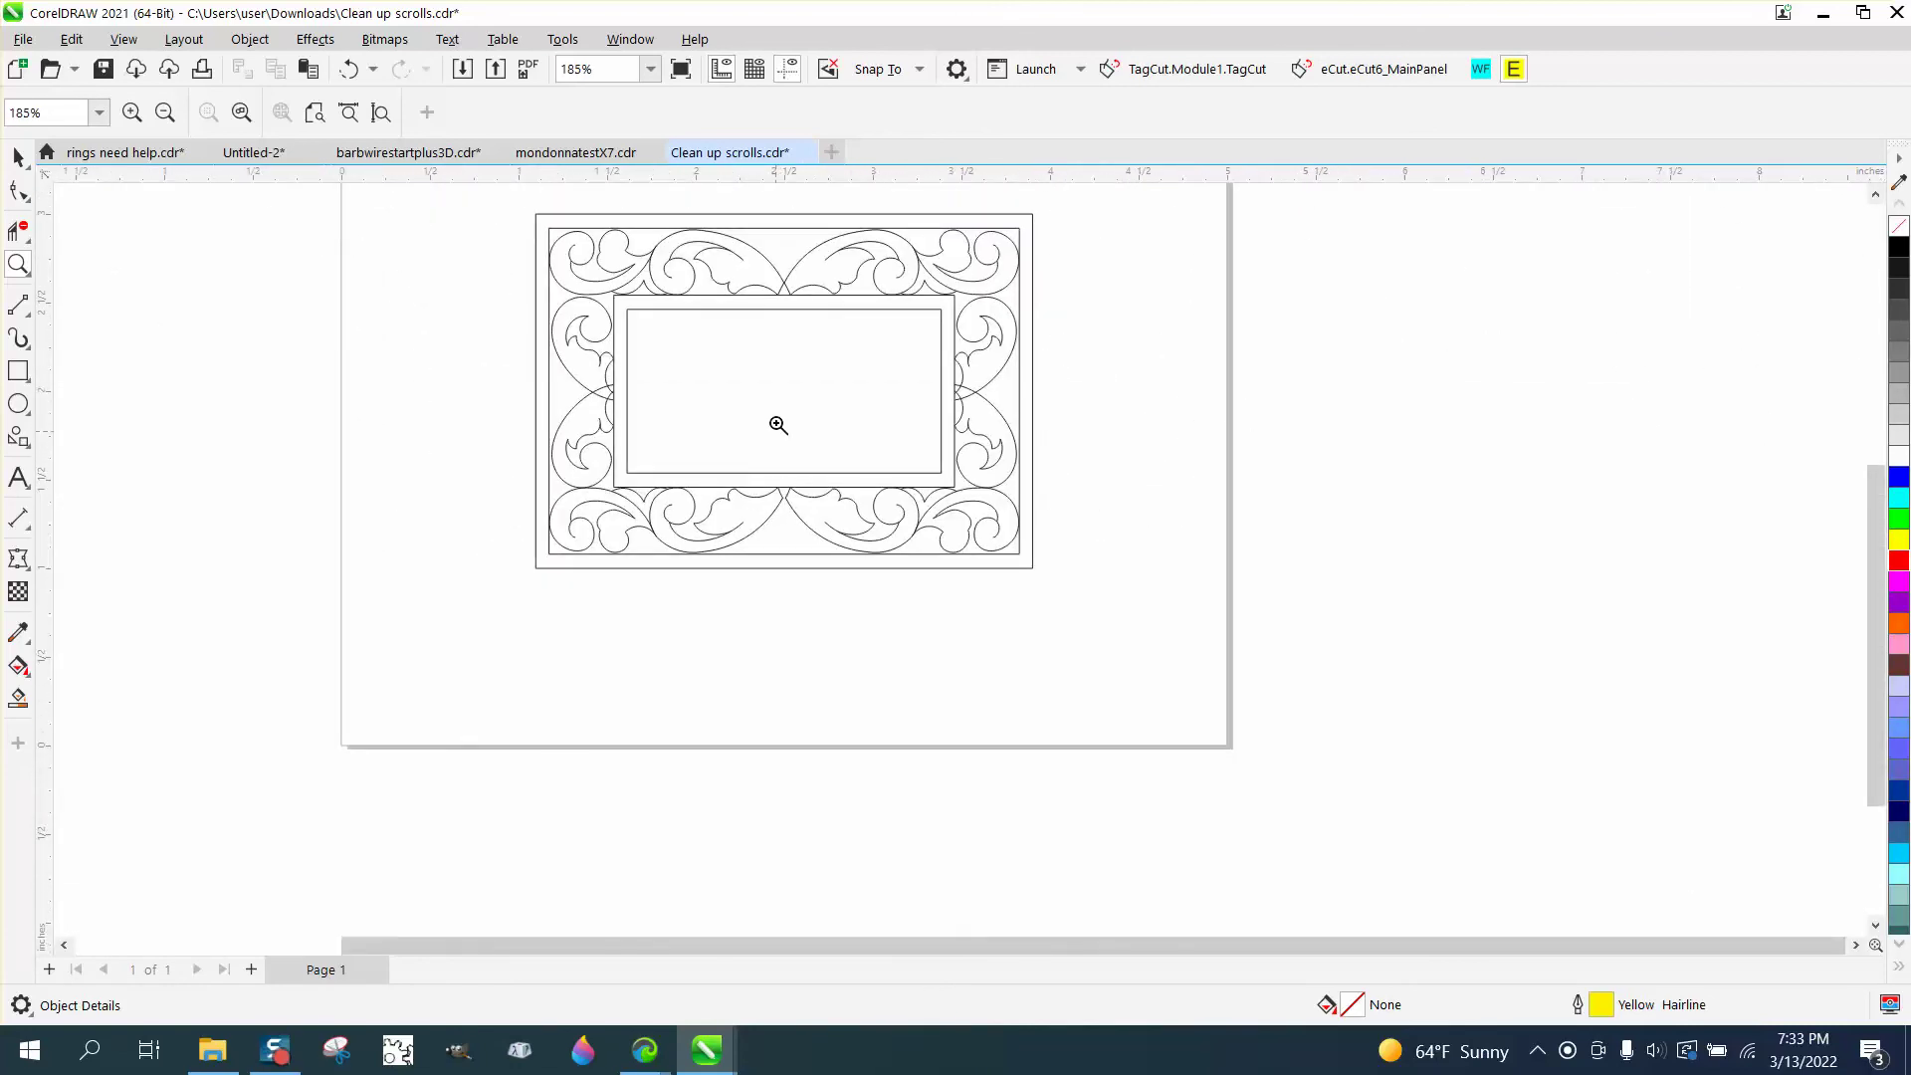
pyautogui.scroll(10, 770, 271)
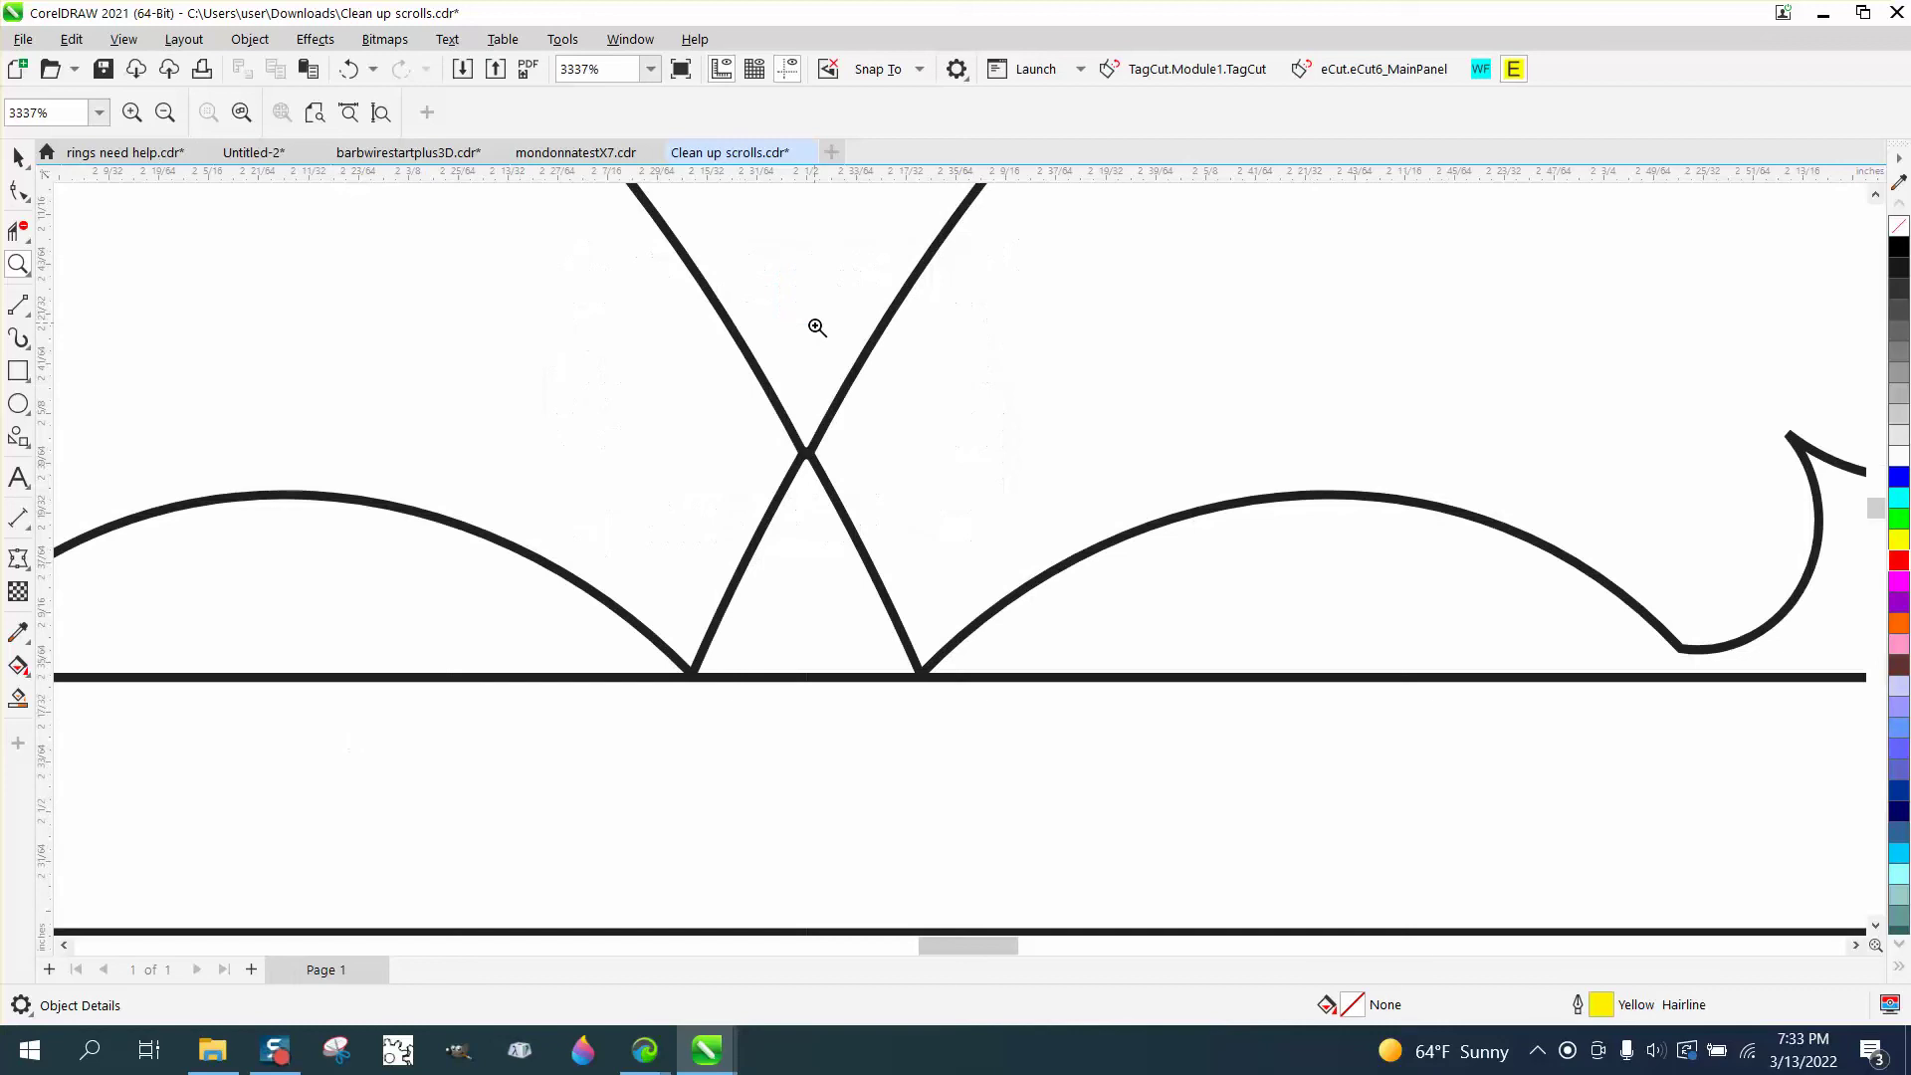
pyautogui.scroll(-3, 815, 311)
pyautogui.scroll(-5, 787, 412)
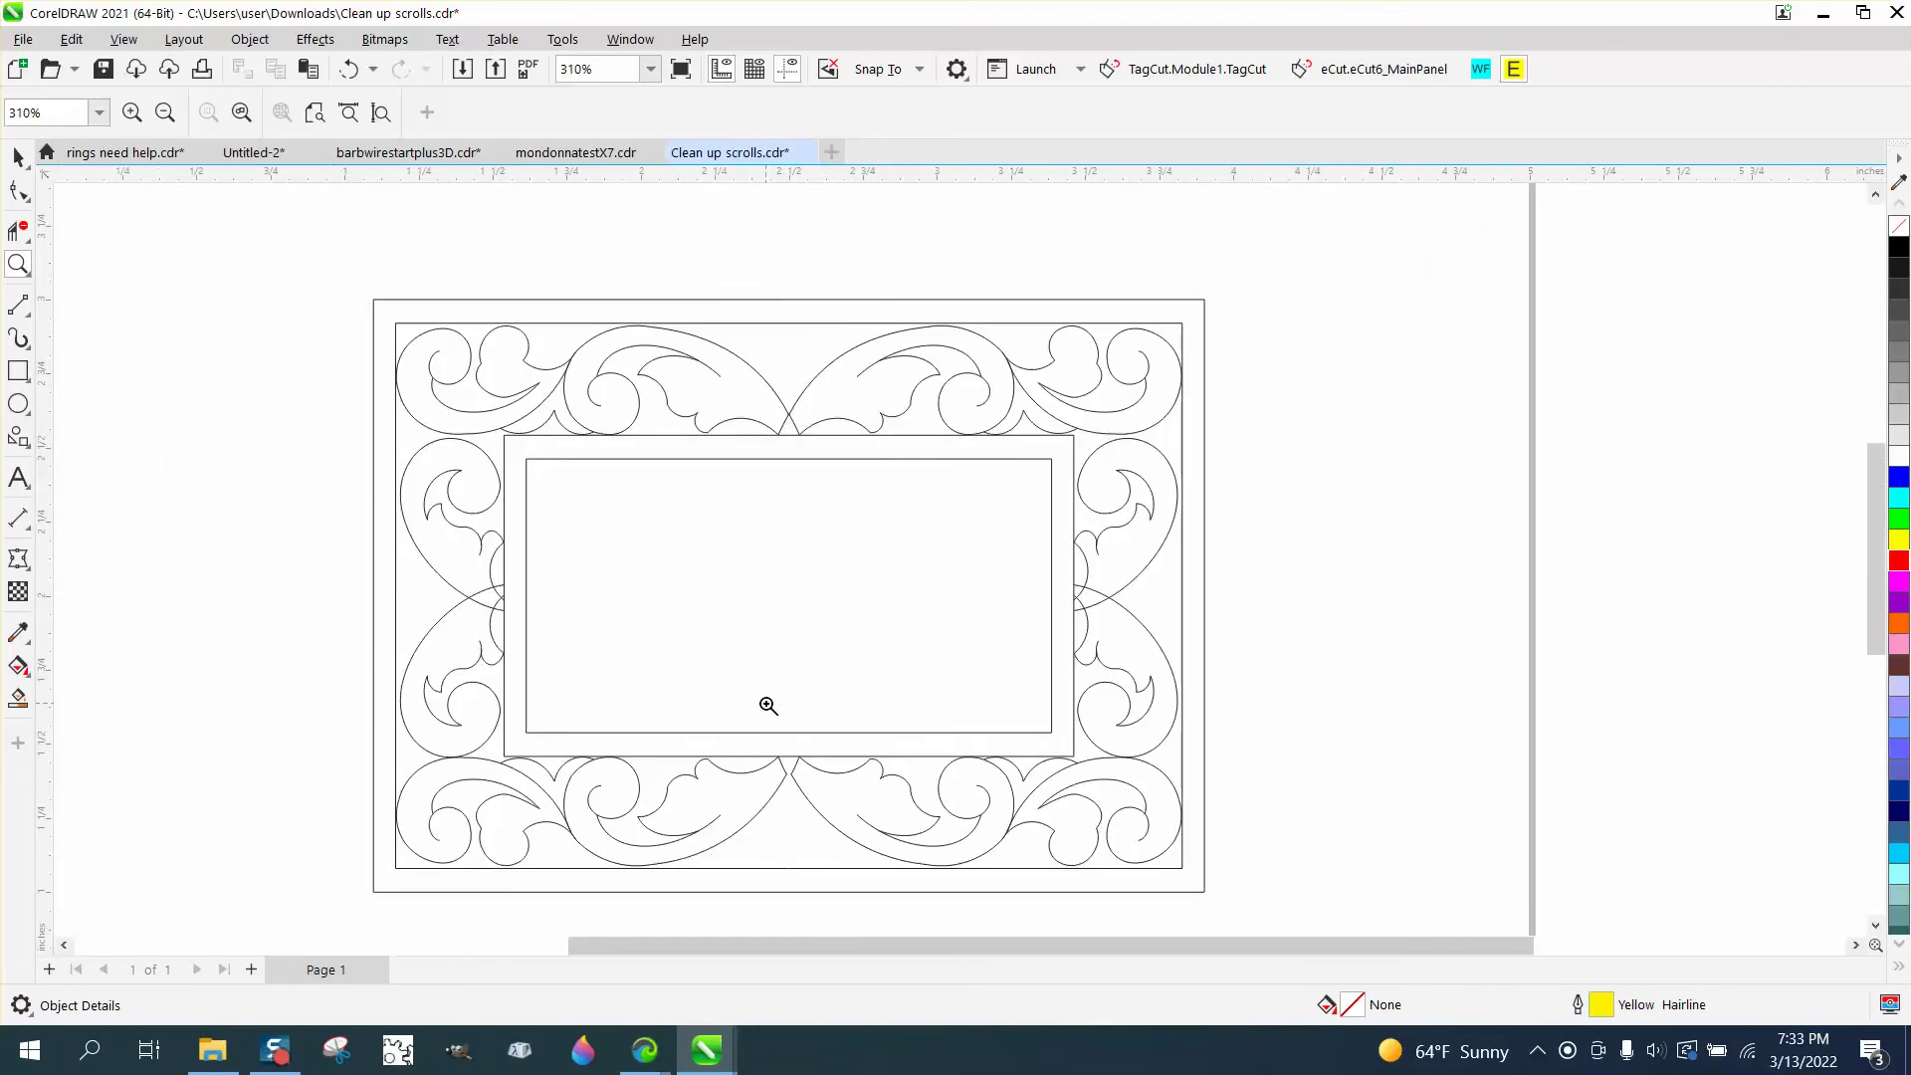
pyautogui.moveTo(768, 739); pyautogui.dragTo(875, 825)
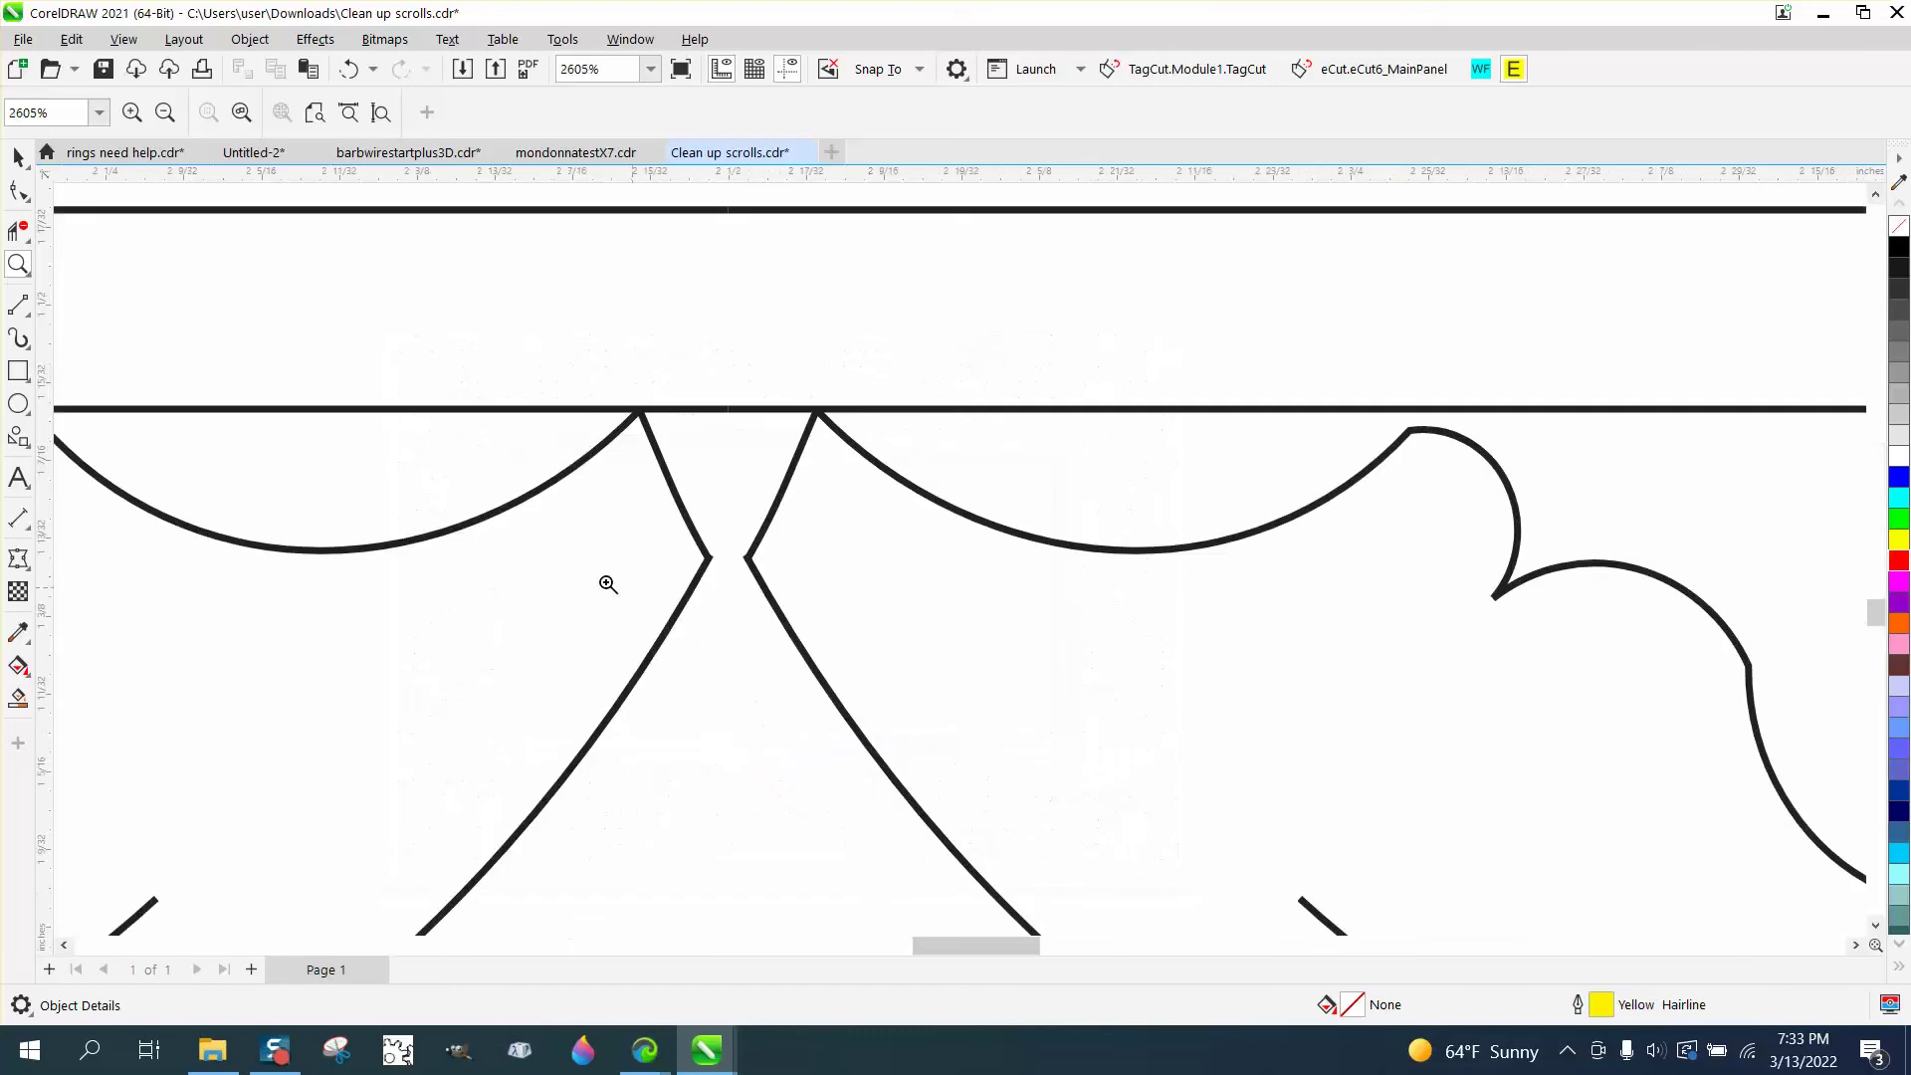
pyautogui.scroll(-2, 693, 524)
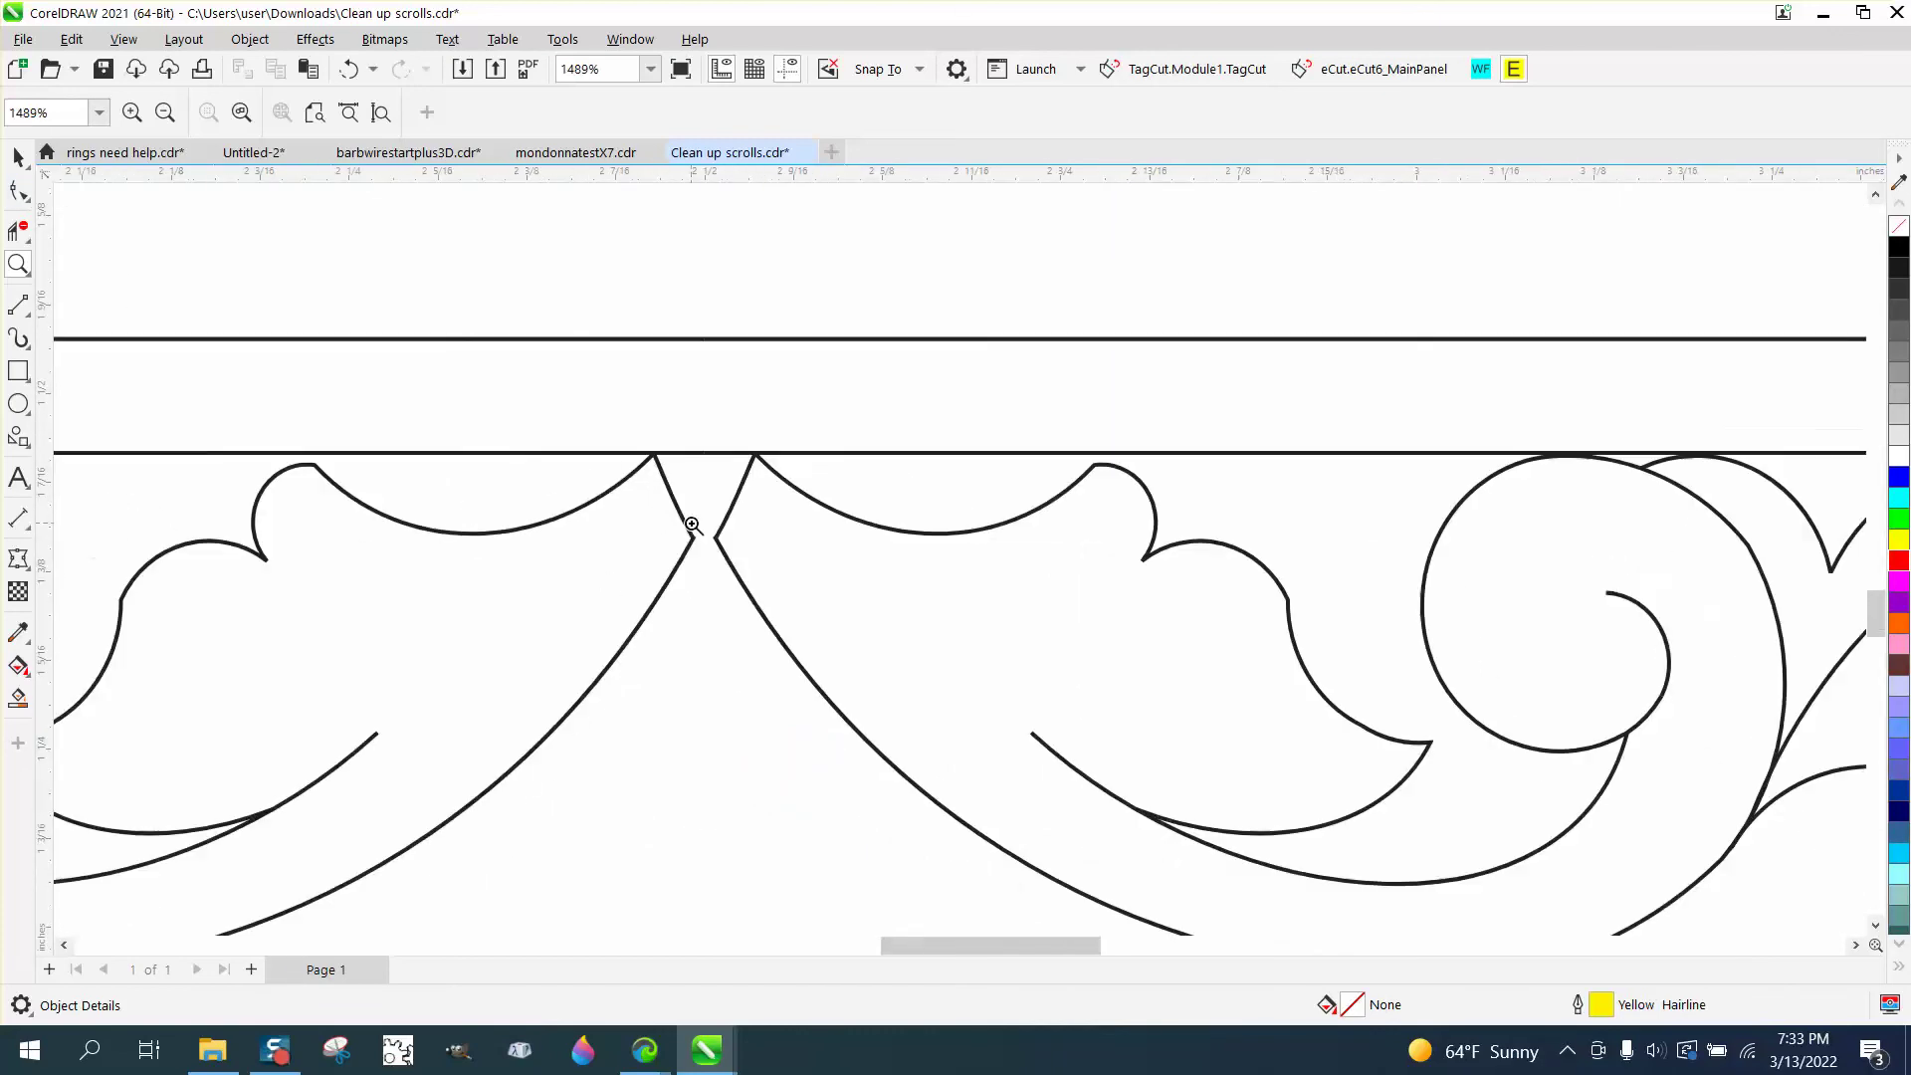
pyautogui.click(350, 70)
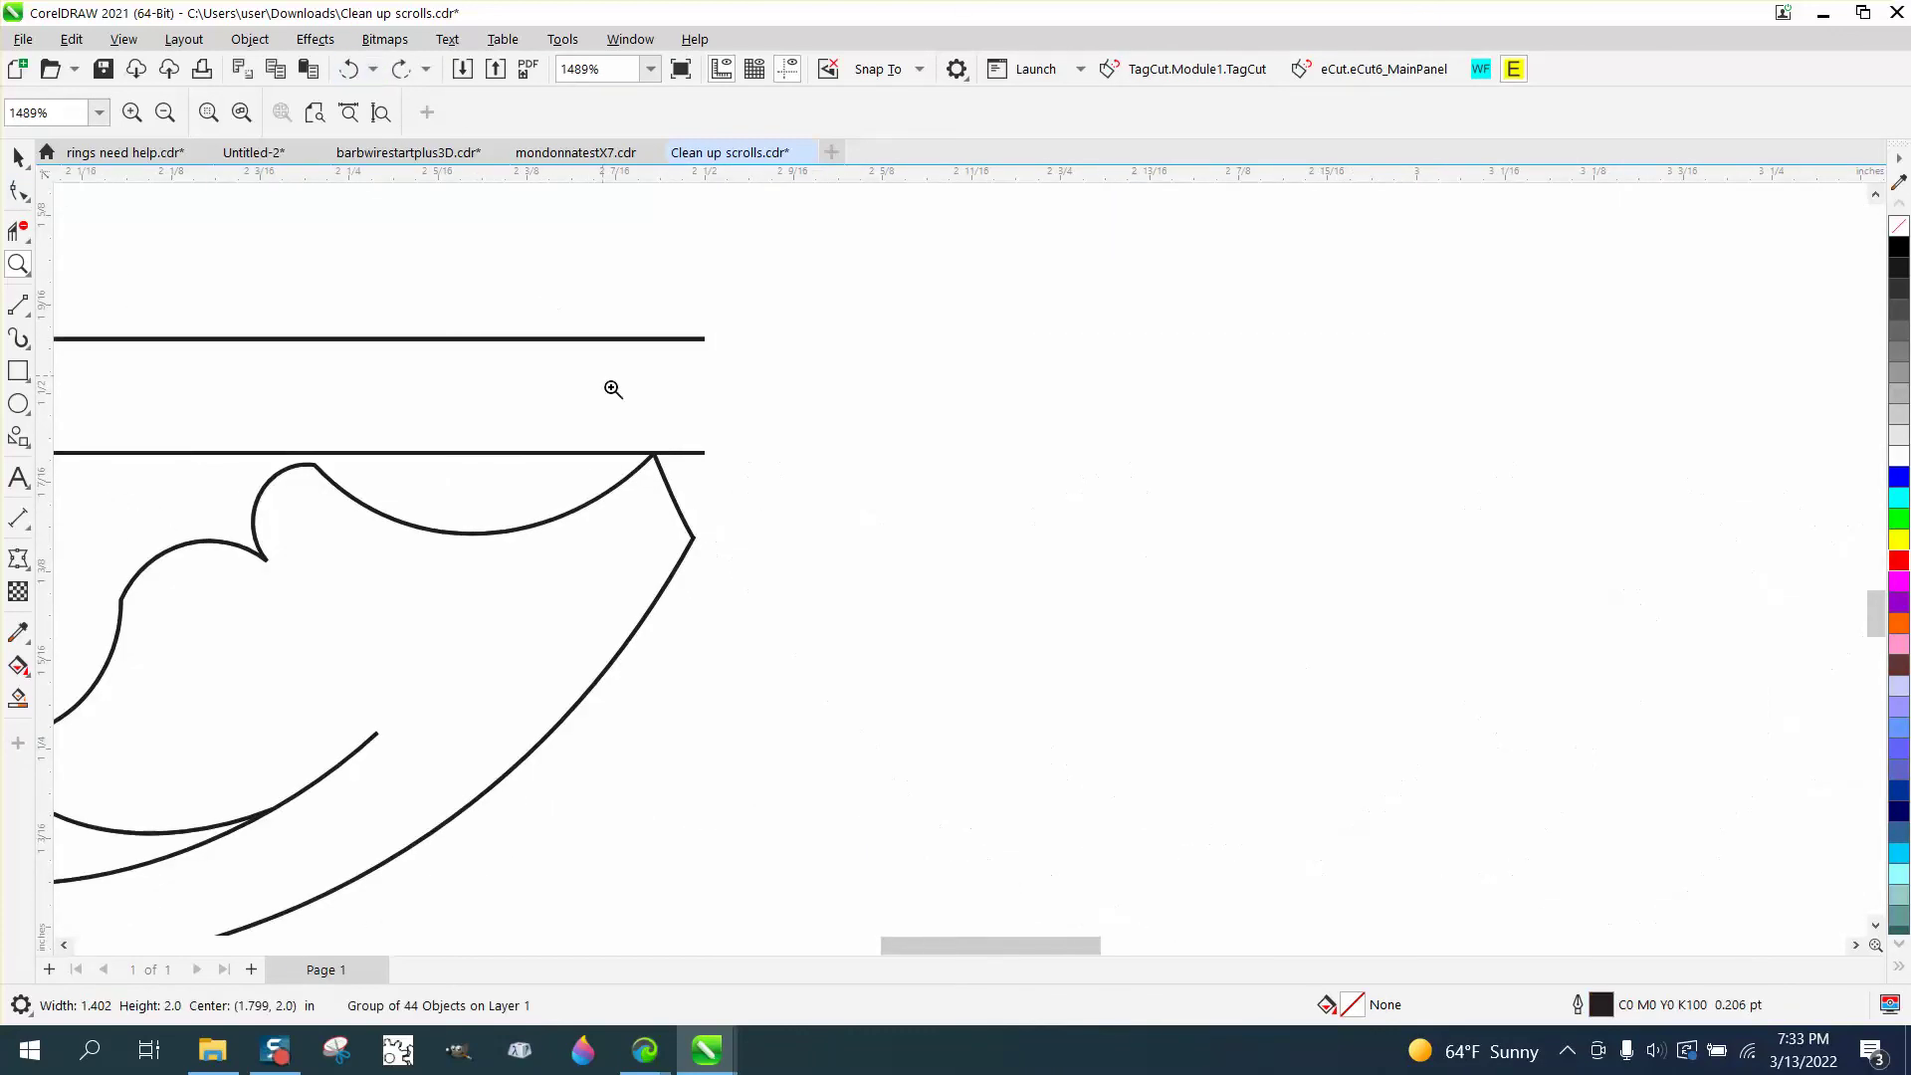
# Undo five edits until the red centre line returns.
pyautogui.click(348, 72)
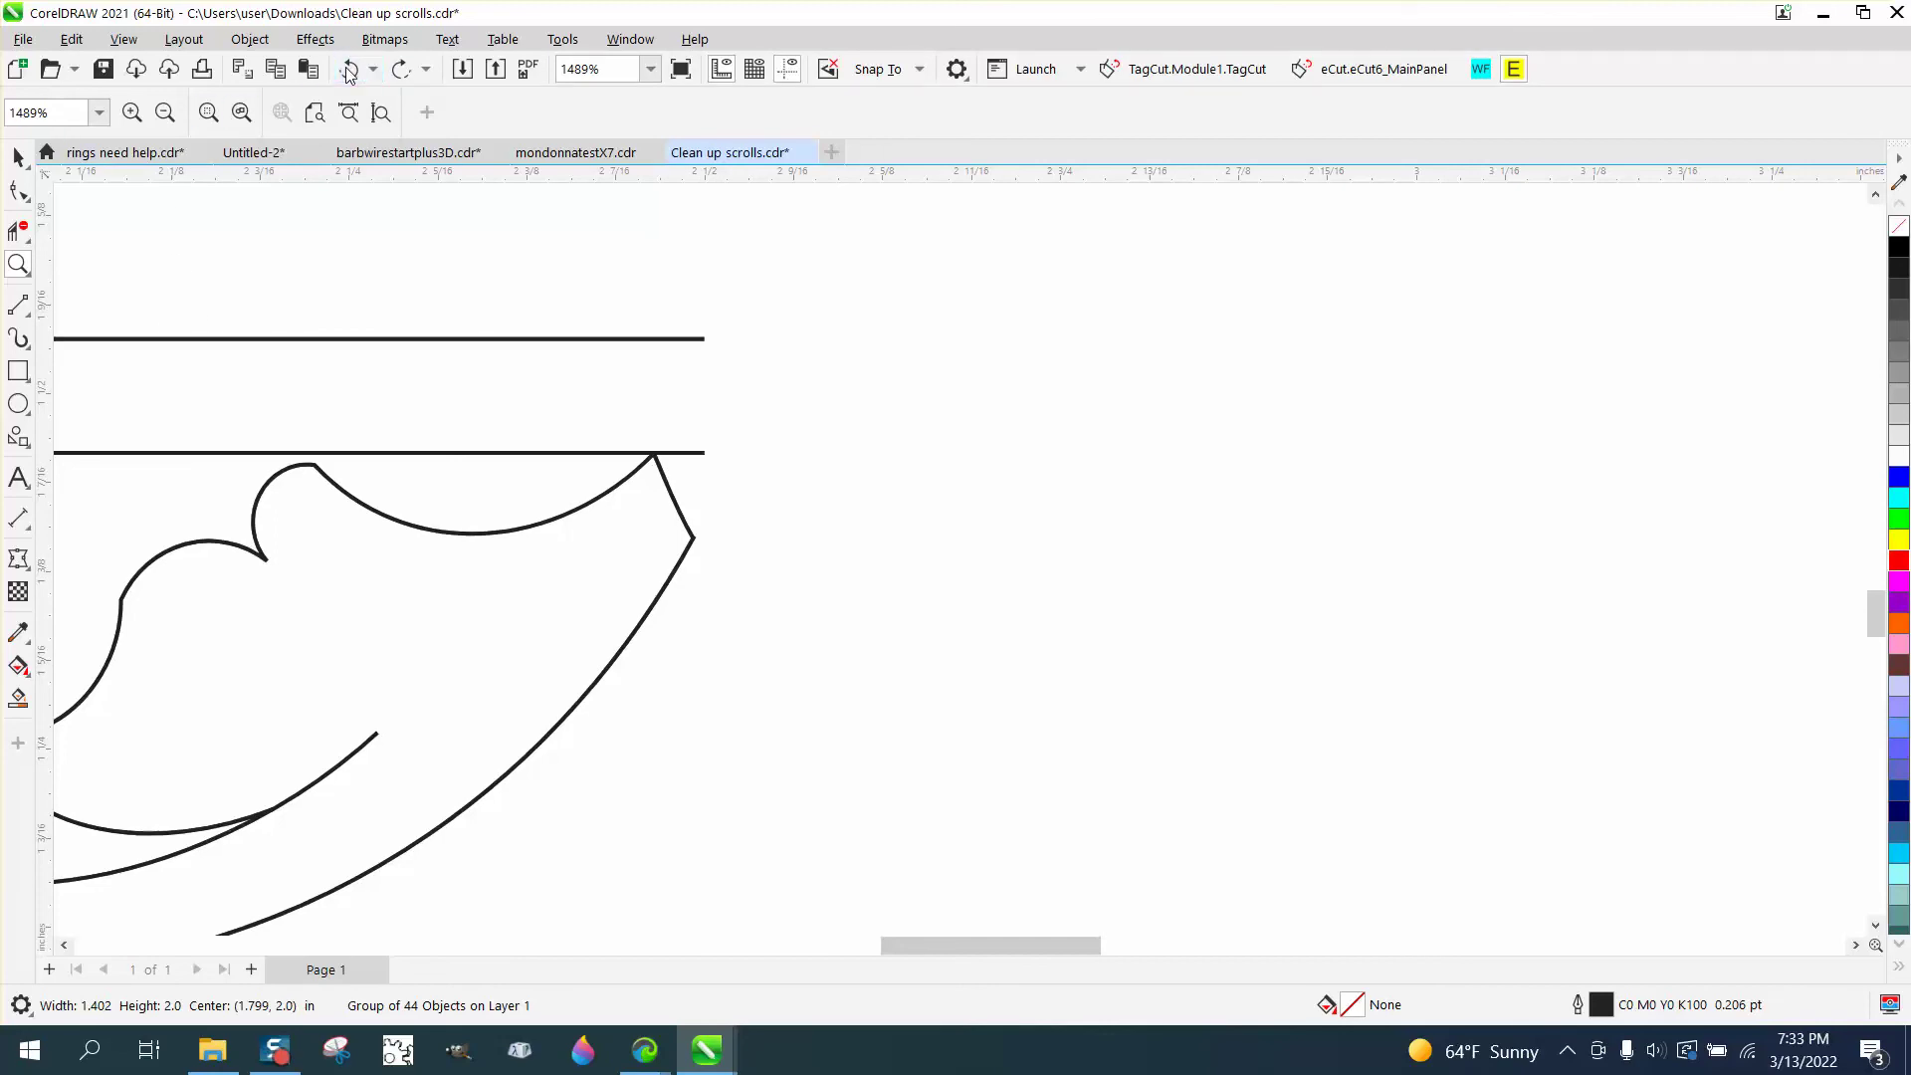
pyautogui.click(351, 71)
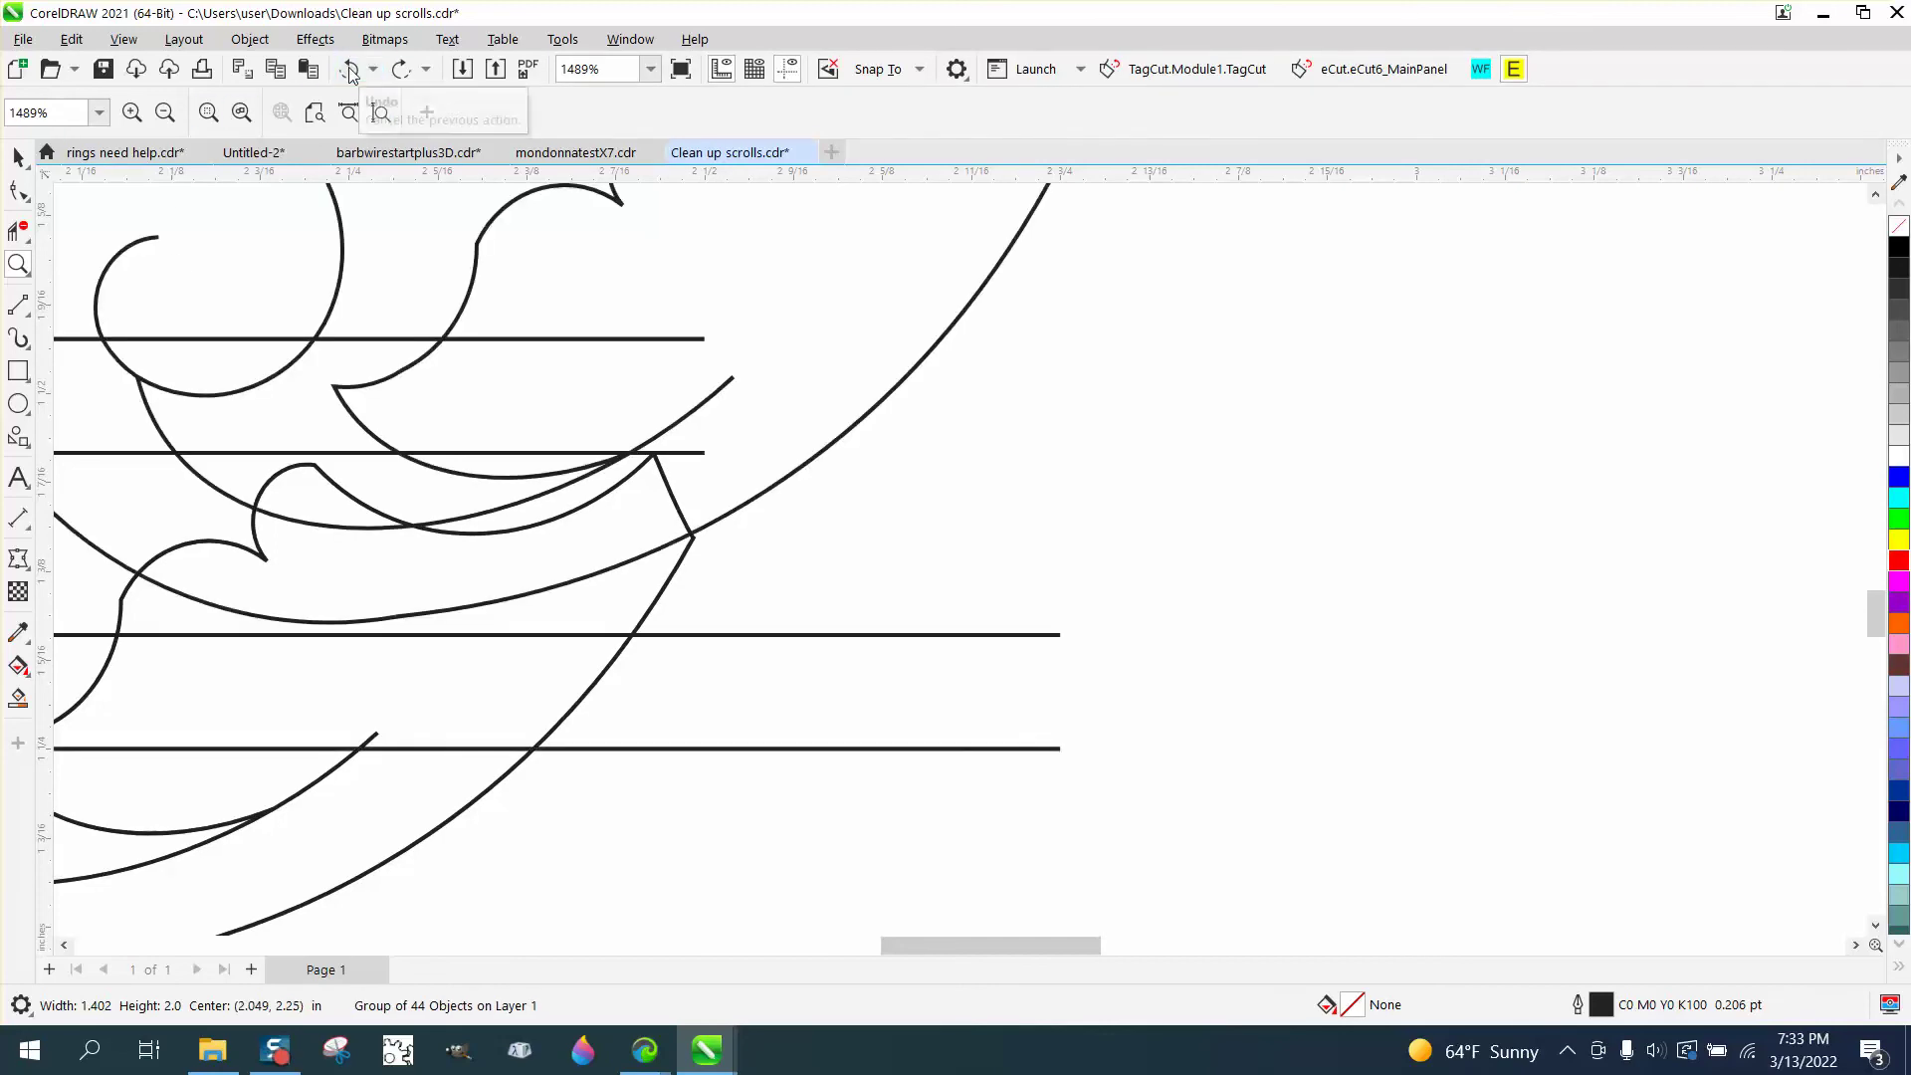
pyautogui.click(350, 70)
pyautogui.click(350, 70)
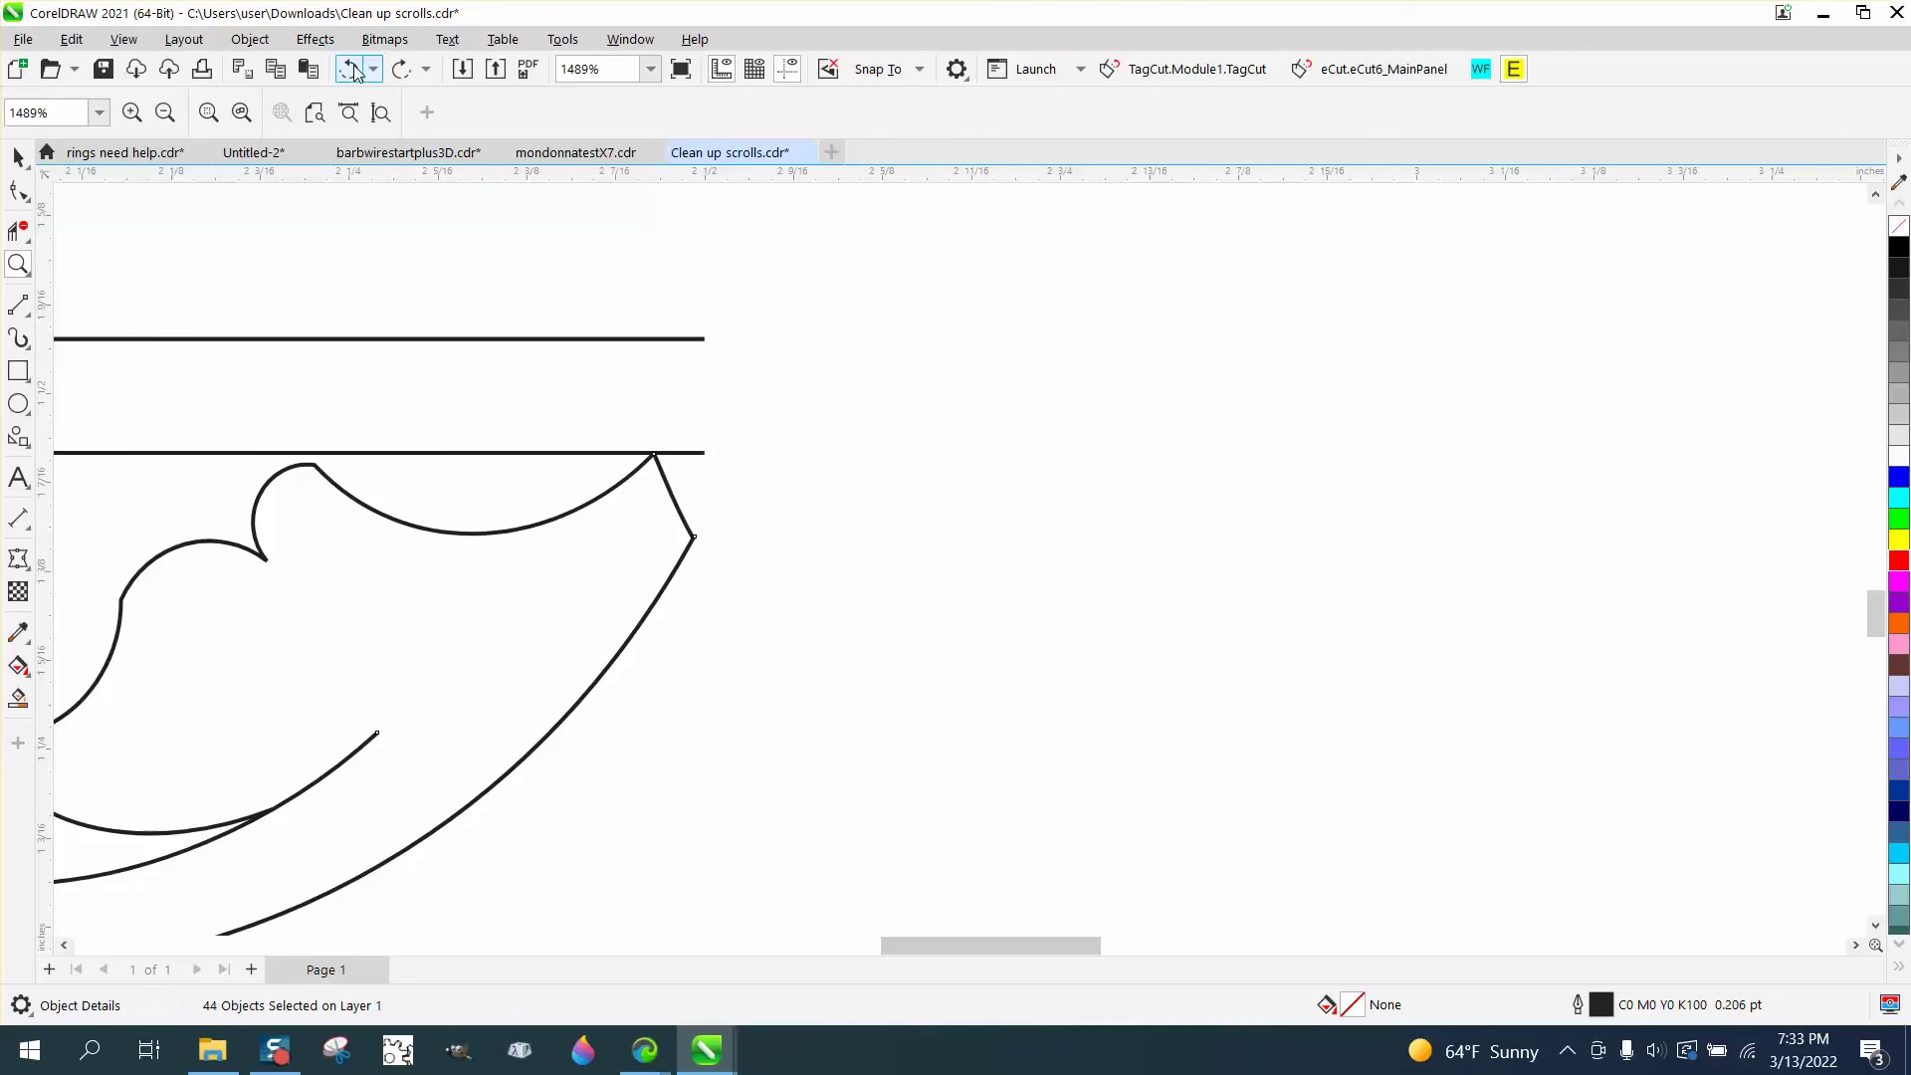
pyautogui.click(350, 70)
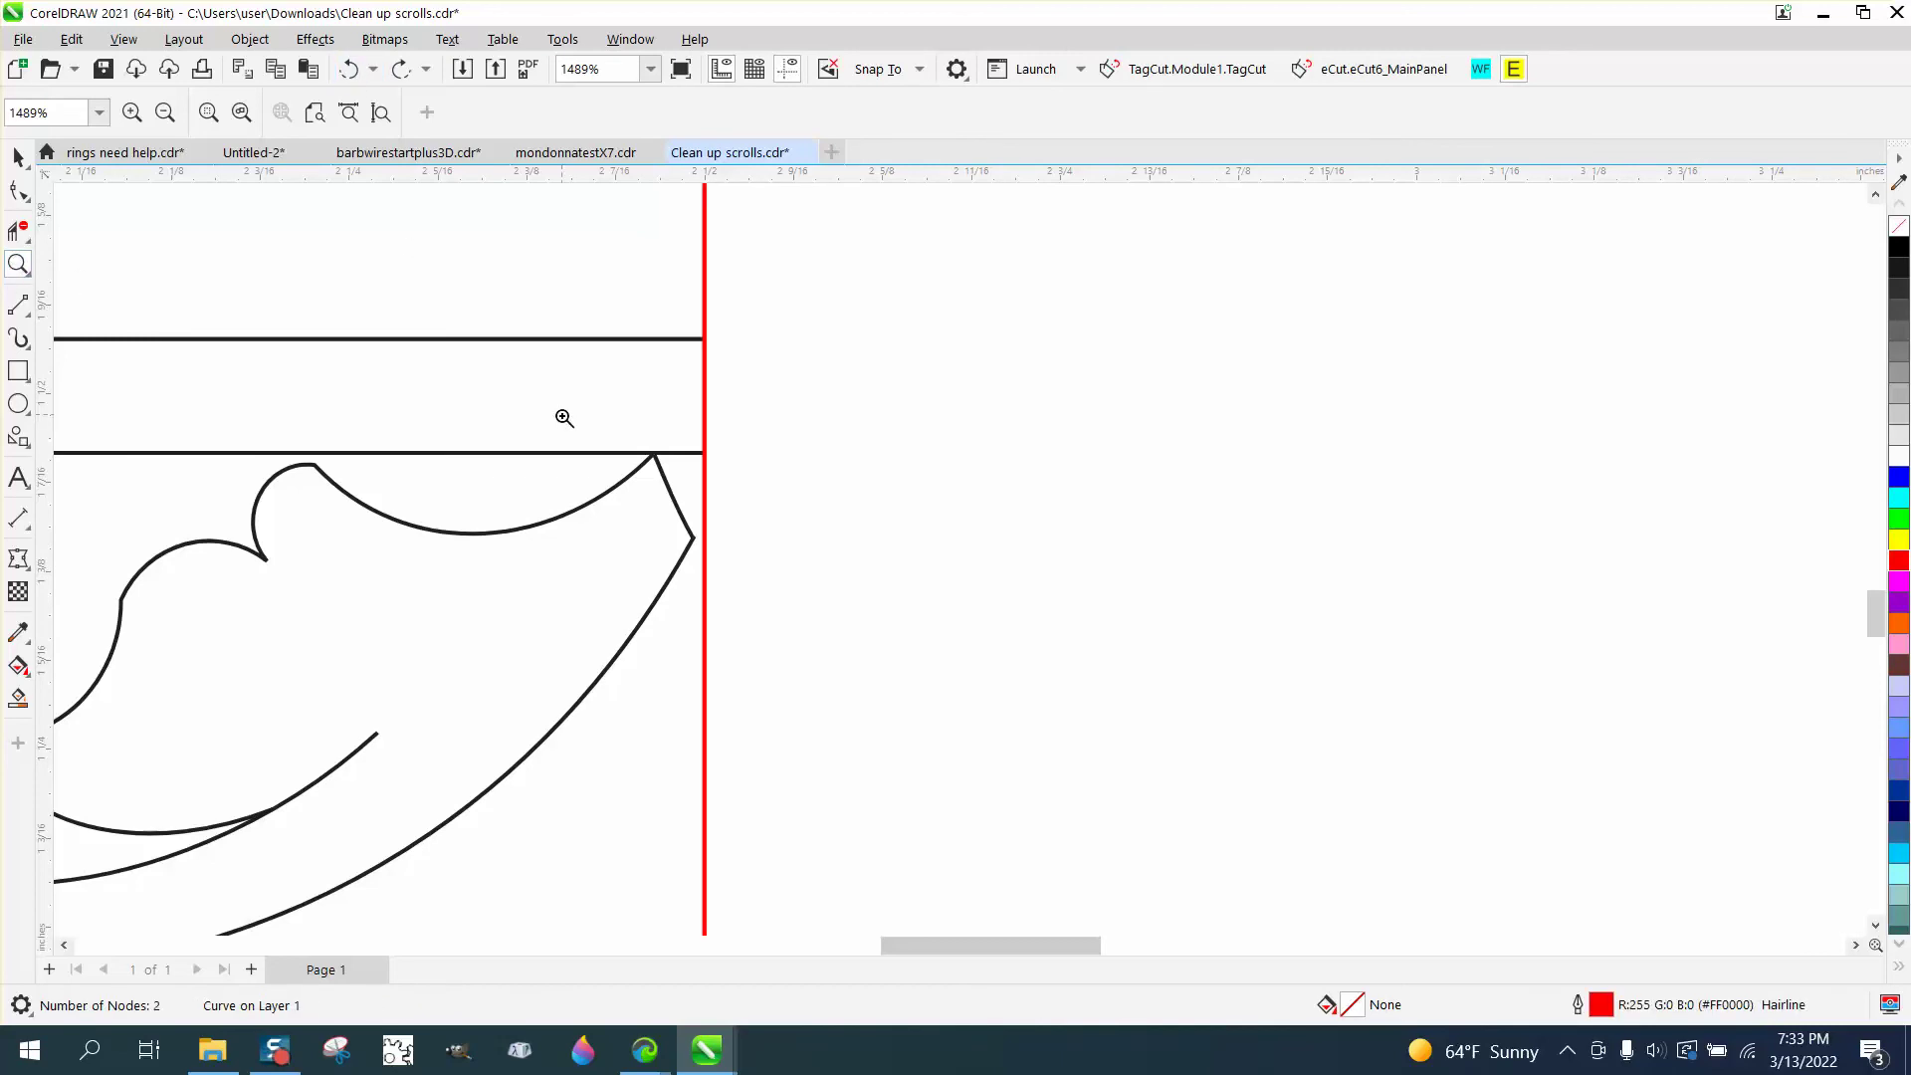
pyautogui.moveTo(563, 414); pyautogui.dragTo(976, 667)
# Move the lower curve's end node onto the chevron tip and select both end nodes there.
pyautogui.click(19, 190)
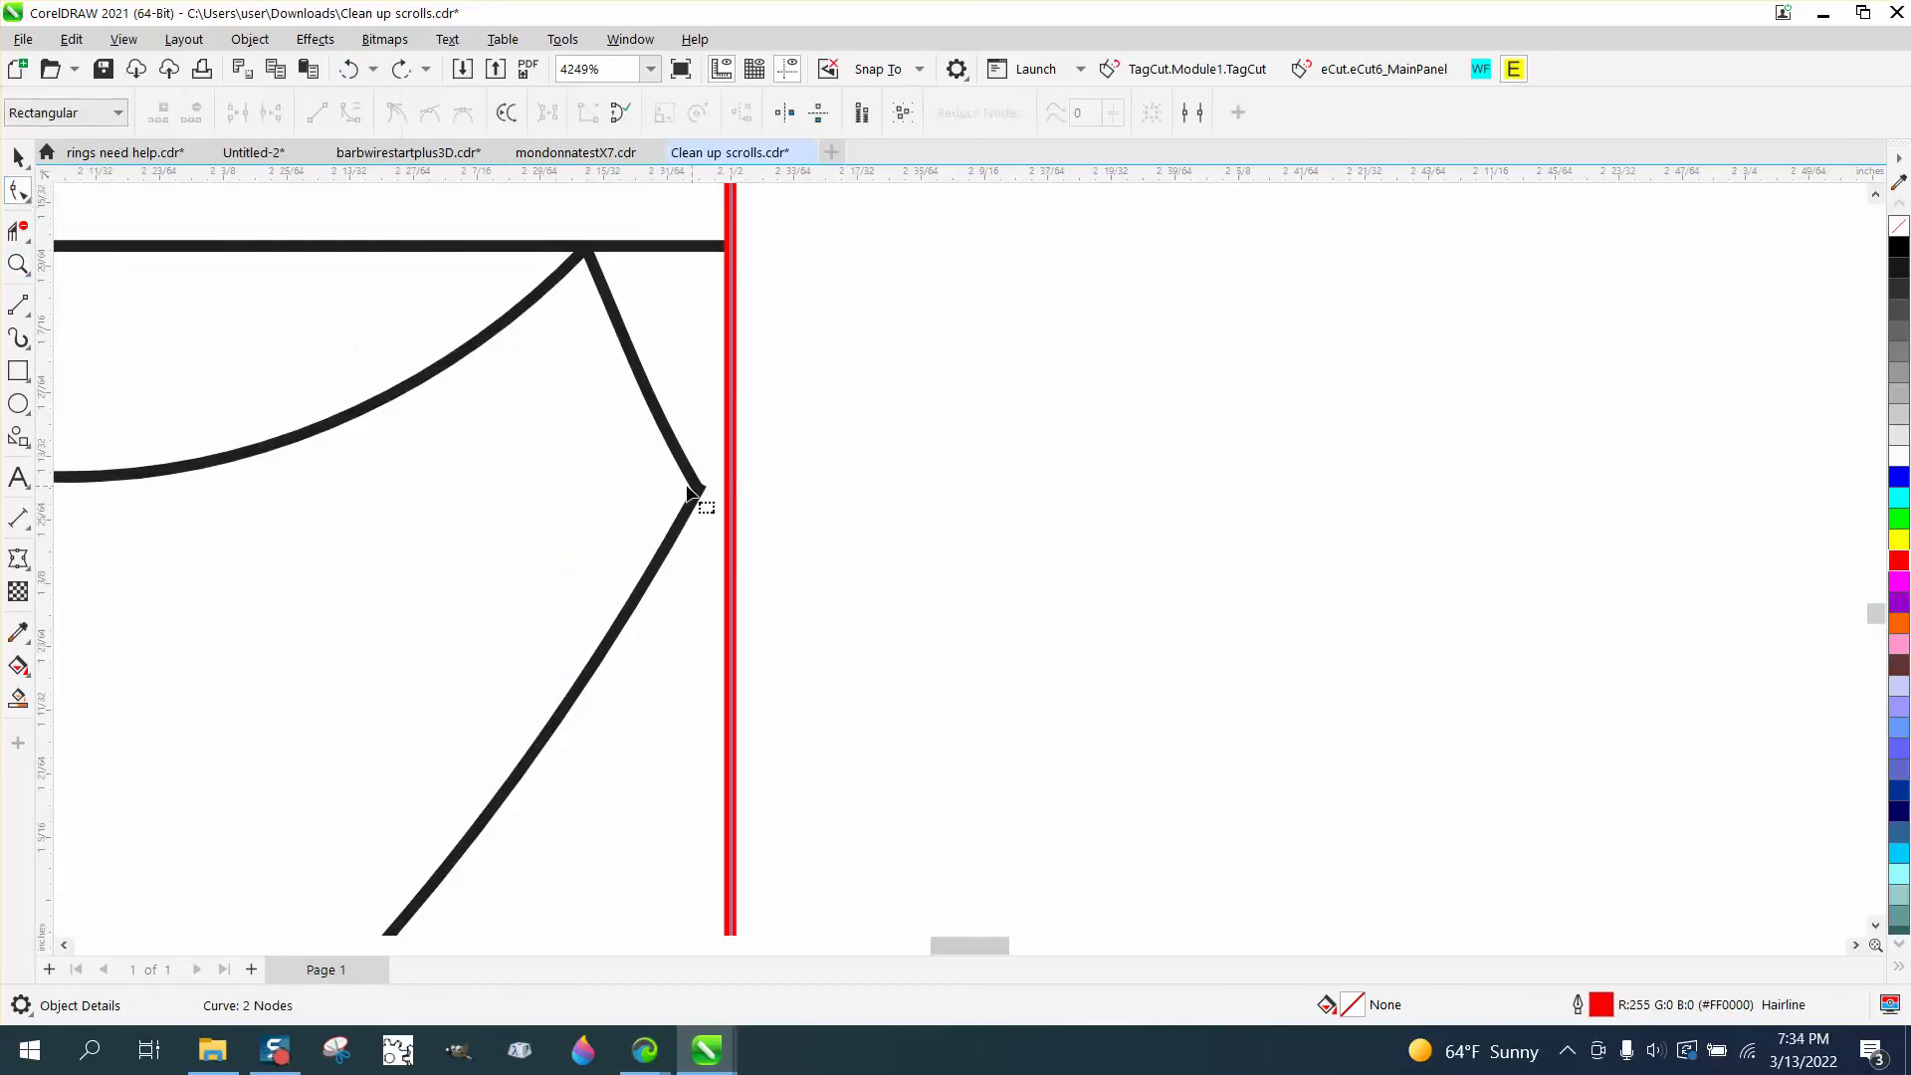
pyautogui.click(699, 491)
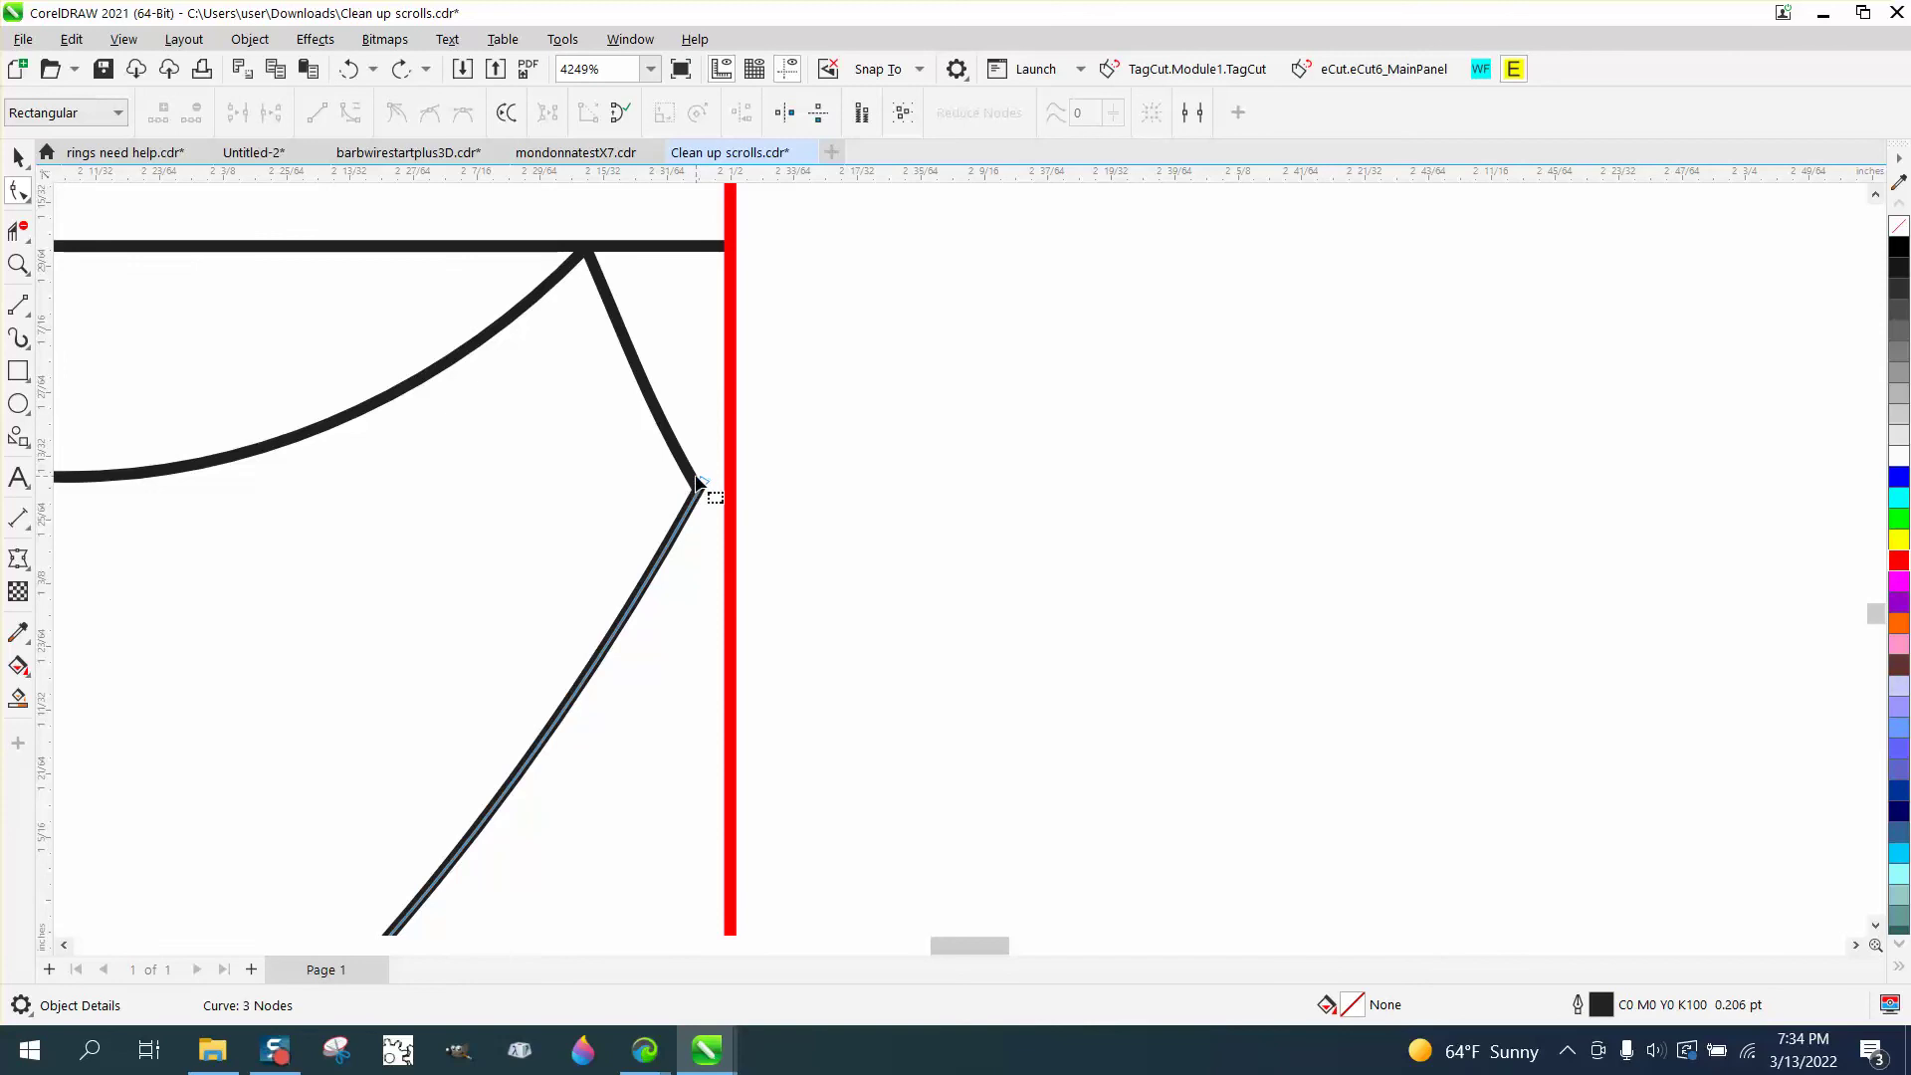
pyautogui.click(18, 263)
pyautogui.moveTo(580, 436); pyautogui.dragTo(871, 583)
pyautogui.click(19, 190)
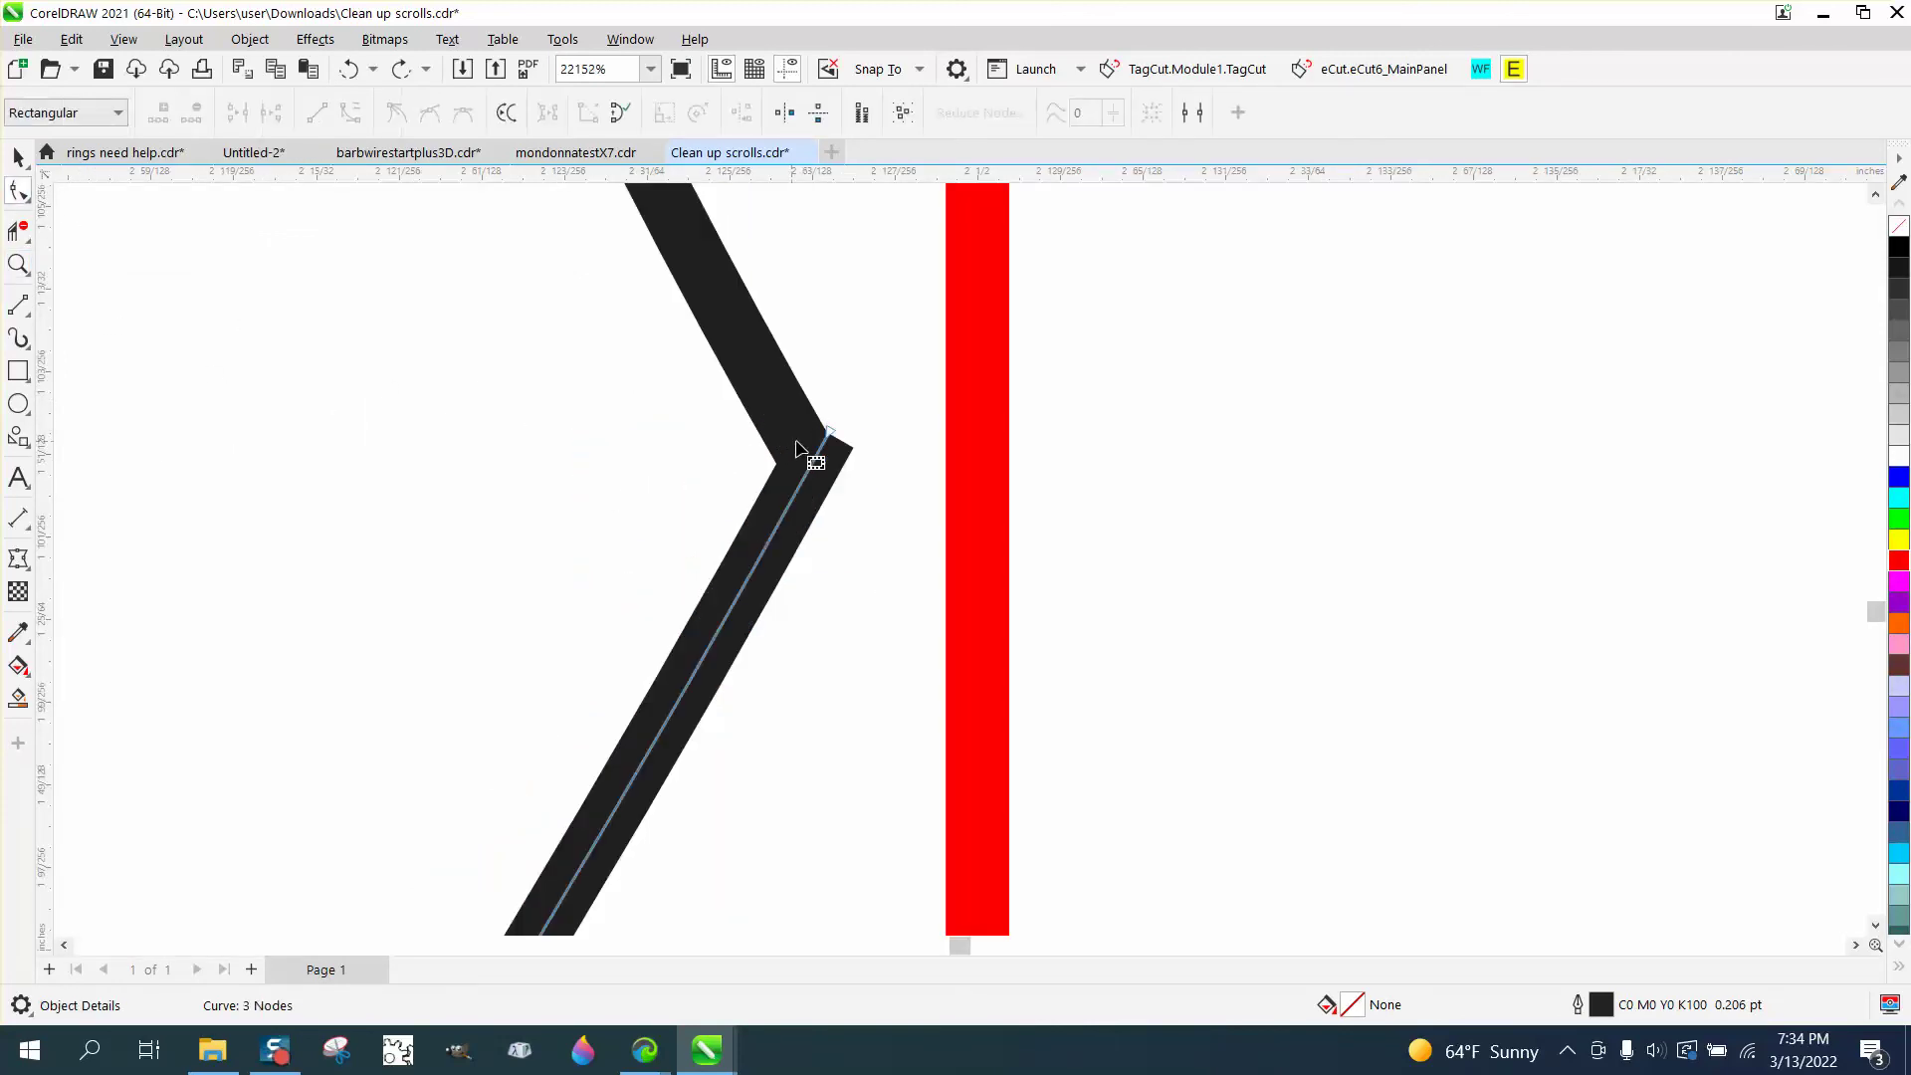
pyautogui.click(833, 438)
pyautogui.moveTo(832, 438); pyautogui.dragTo(844, 451)
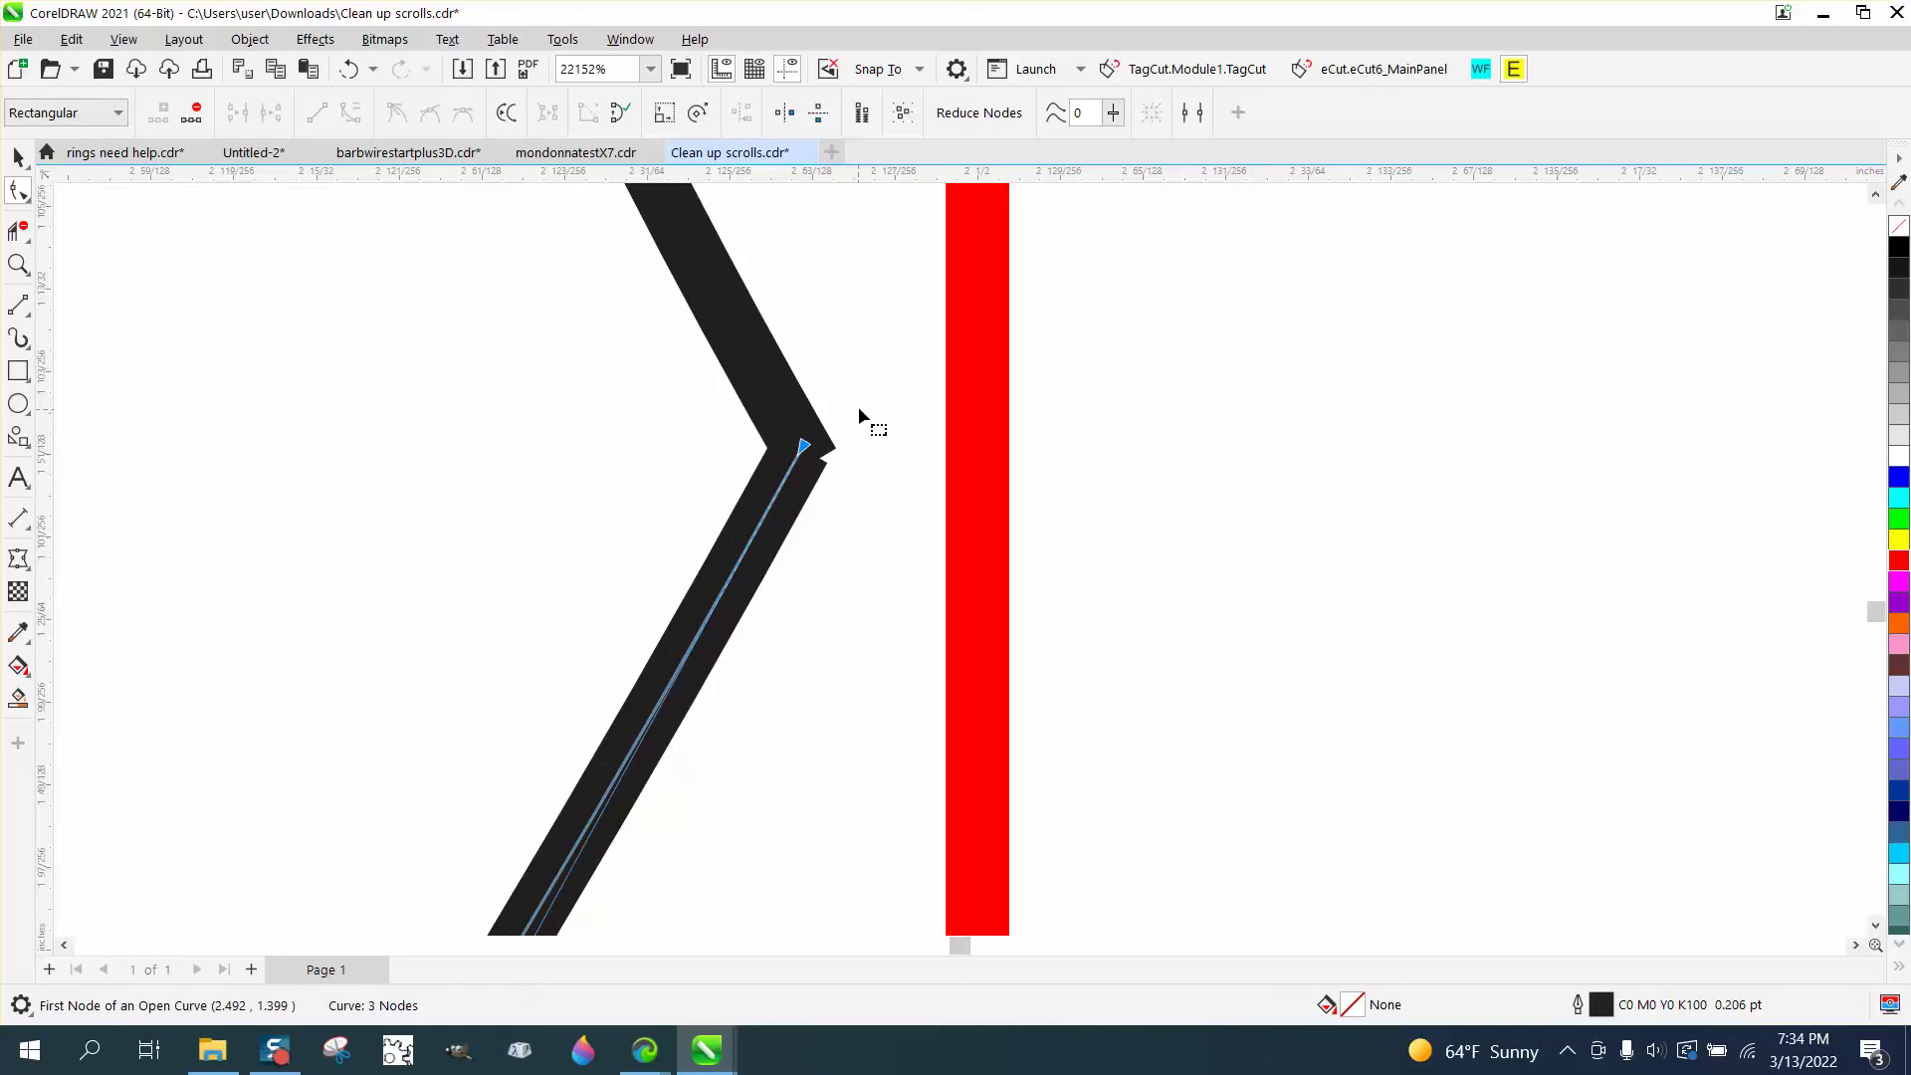
pyautogui.keyDown('shift'); pyautogui.click(796, 410); pyautogui.keyUp('shift')
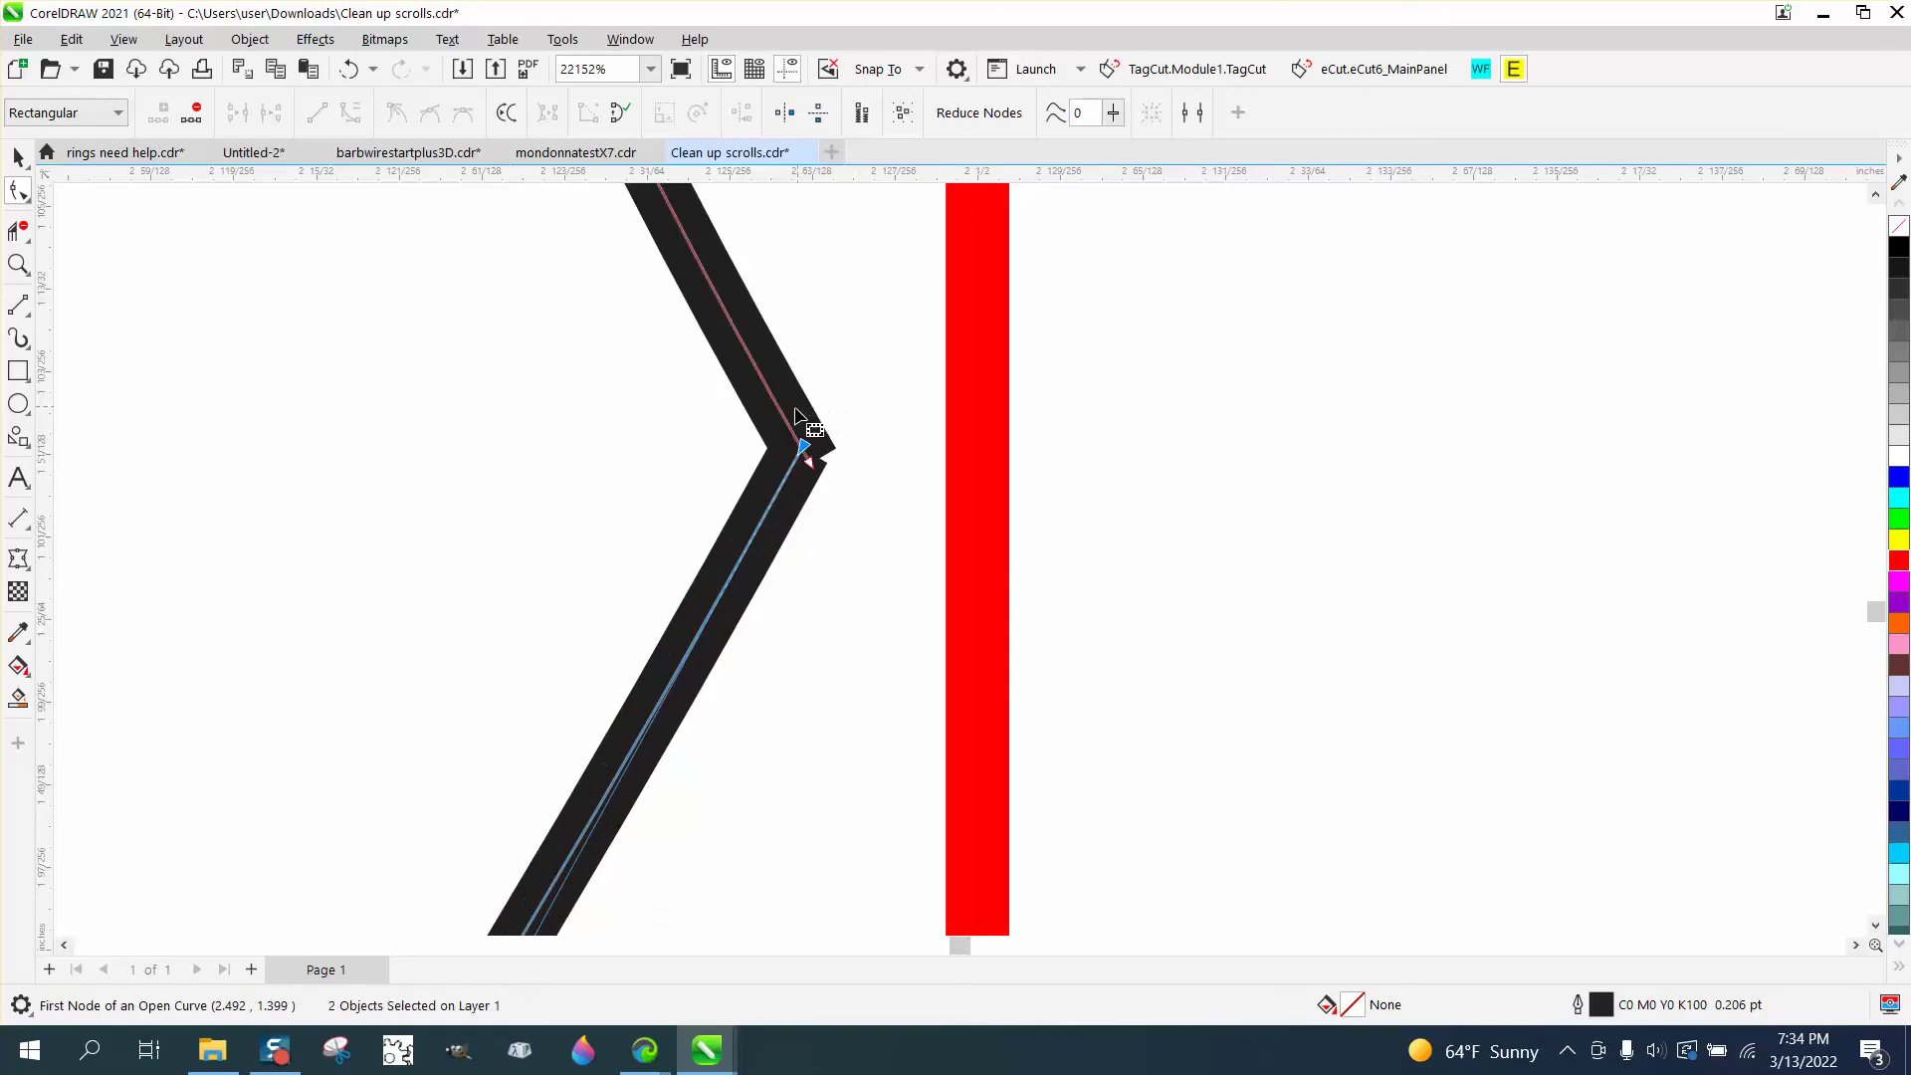
pyautogui.moveTo(806, 453); pyautogui.dragTo(811, 463)
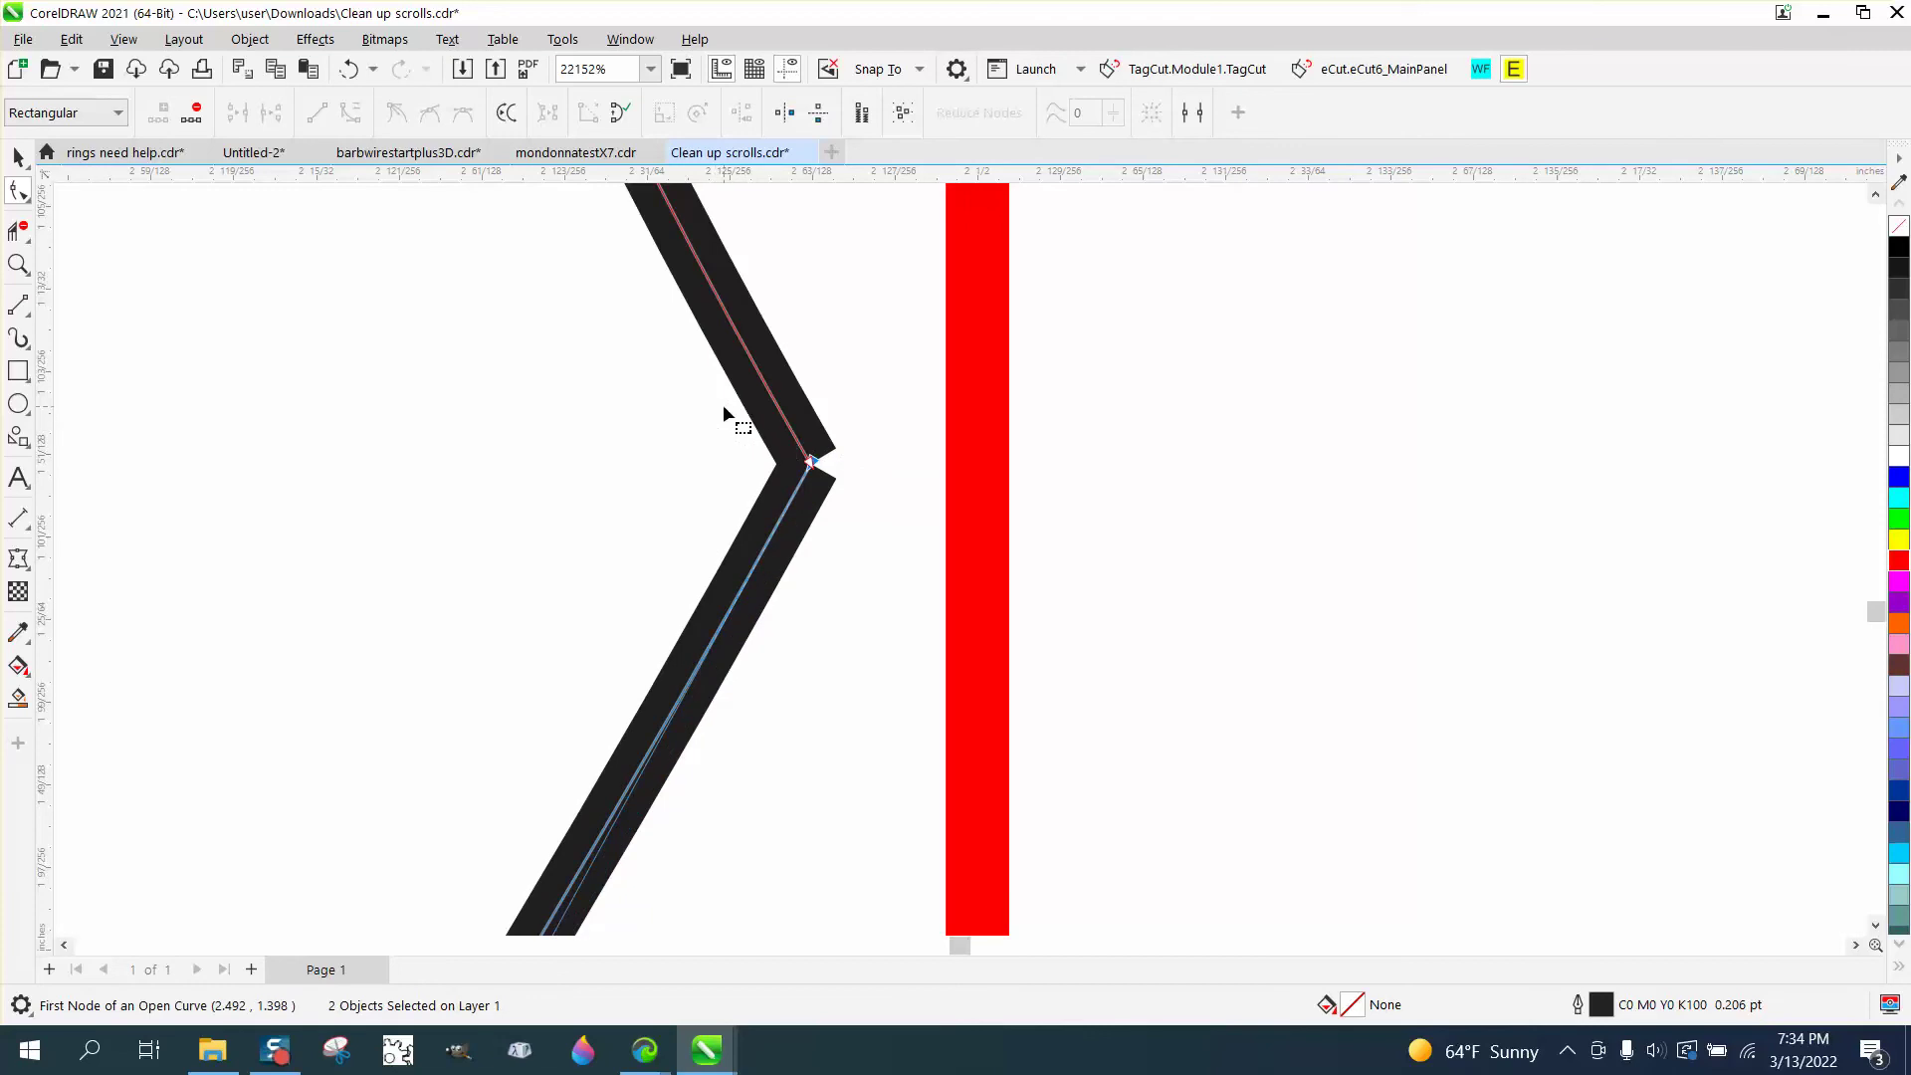
pyautogui.moveTo(723, 405); pyautogui.dragTo(874, 516)
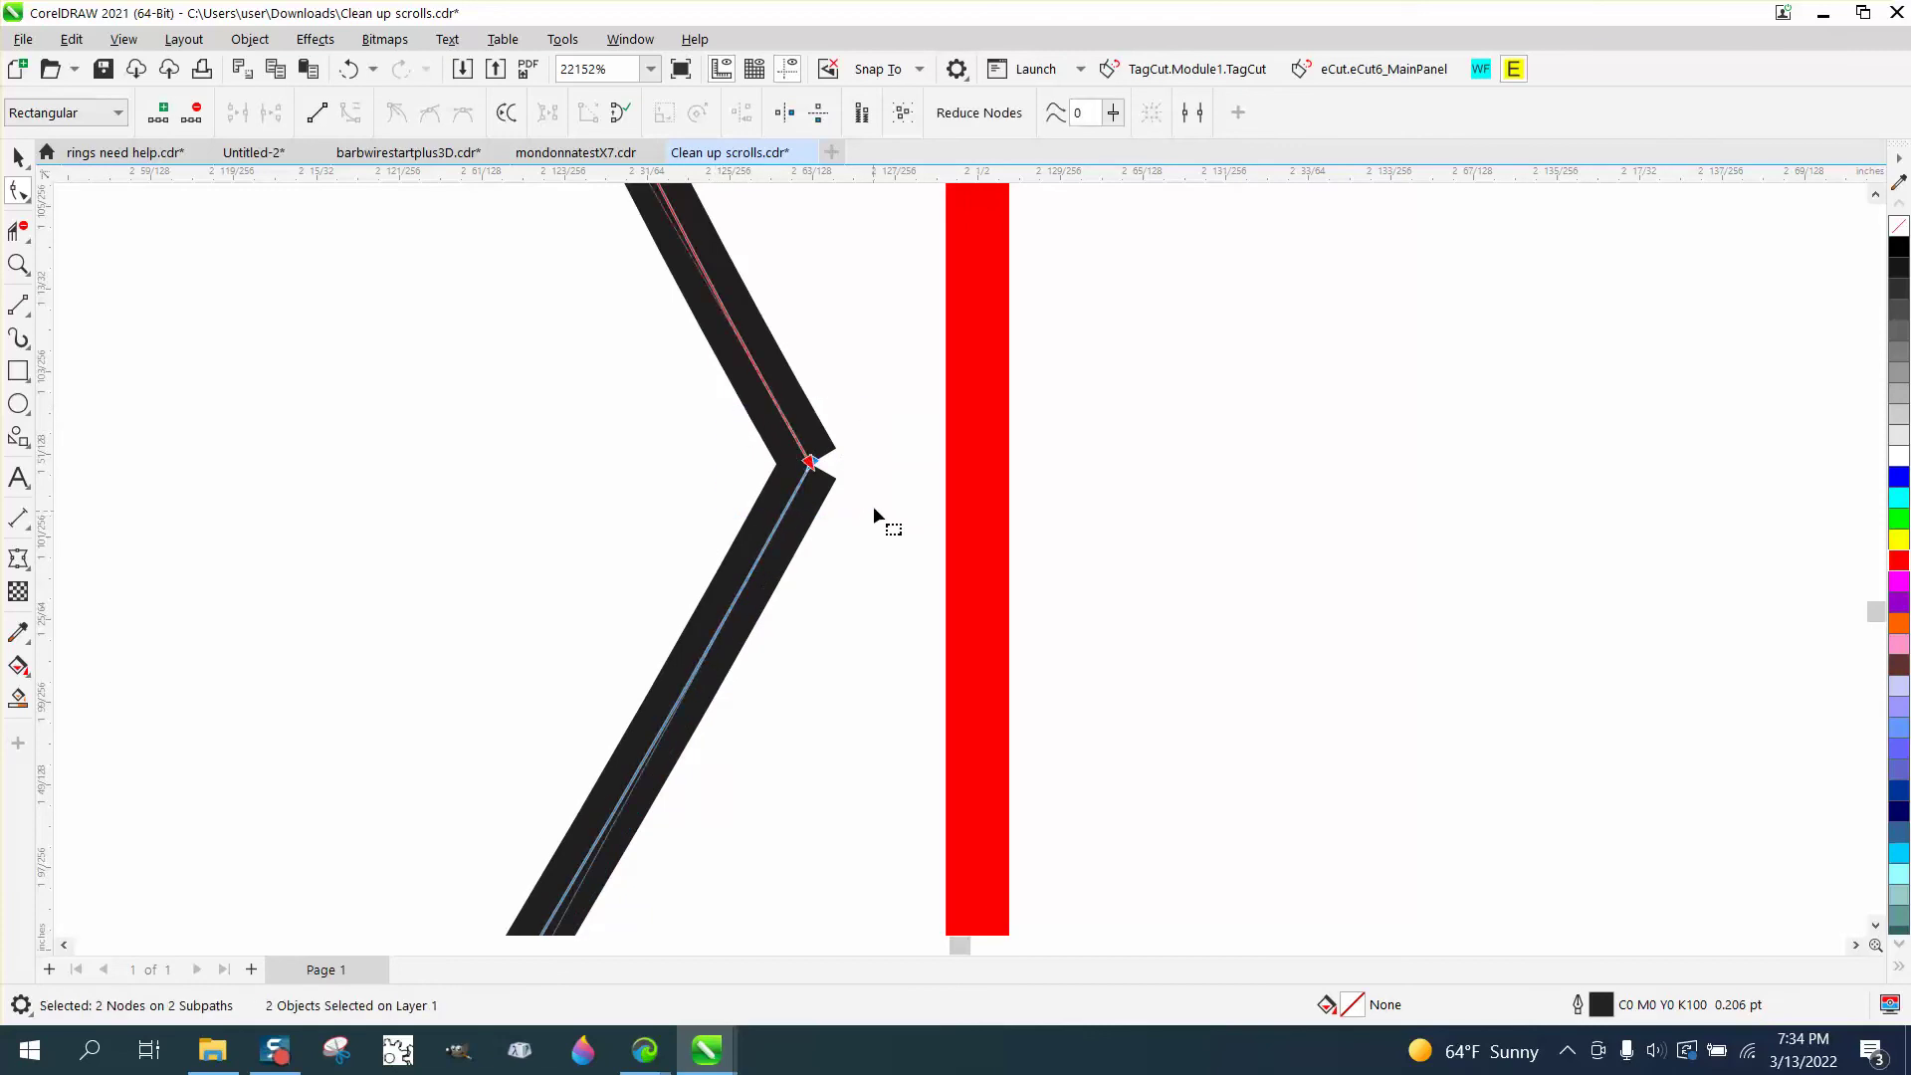
# Join the chevron's two end nodes into one point with Join Curves.
pyautogui.click(642, 41)
pyautogui.moveTo(683, 350)
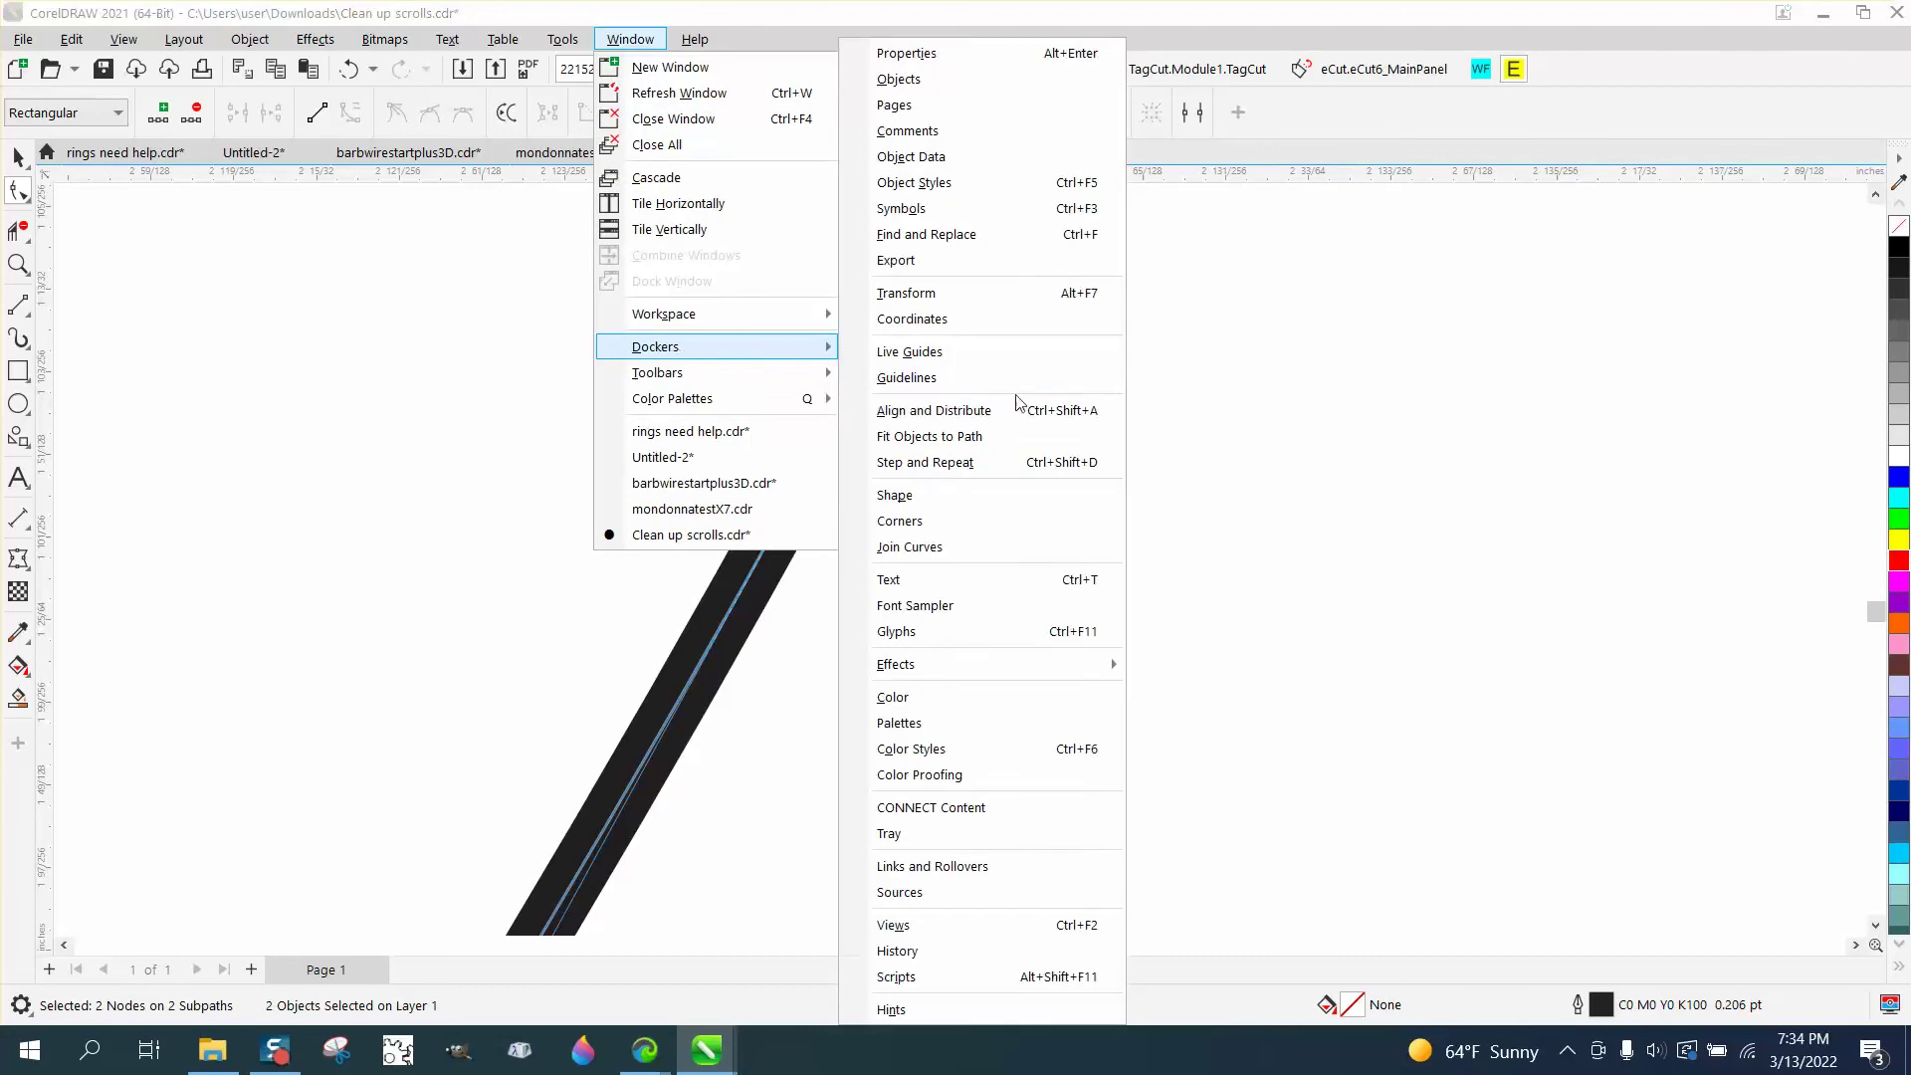
pyautogui.click(909, 547)
pyautogui.moveTo(521, 405); pyautogui.dragTo(713, 537)
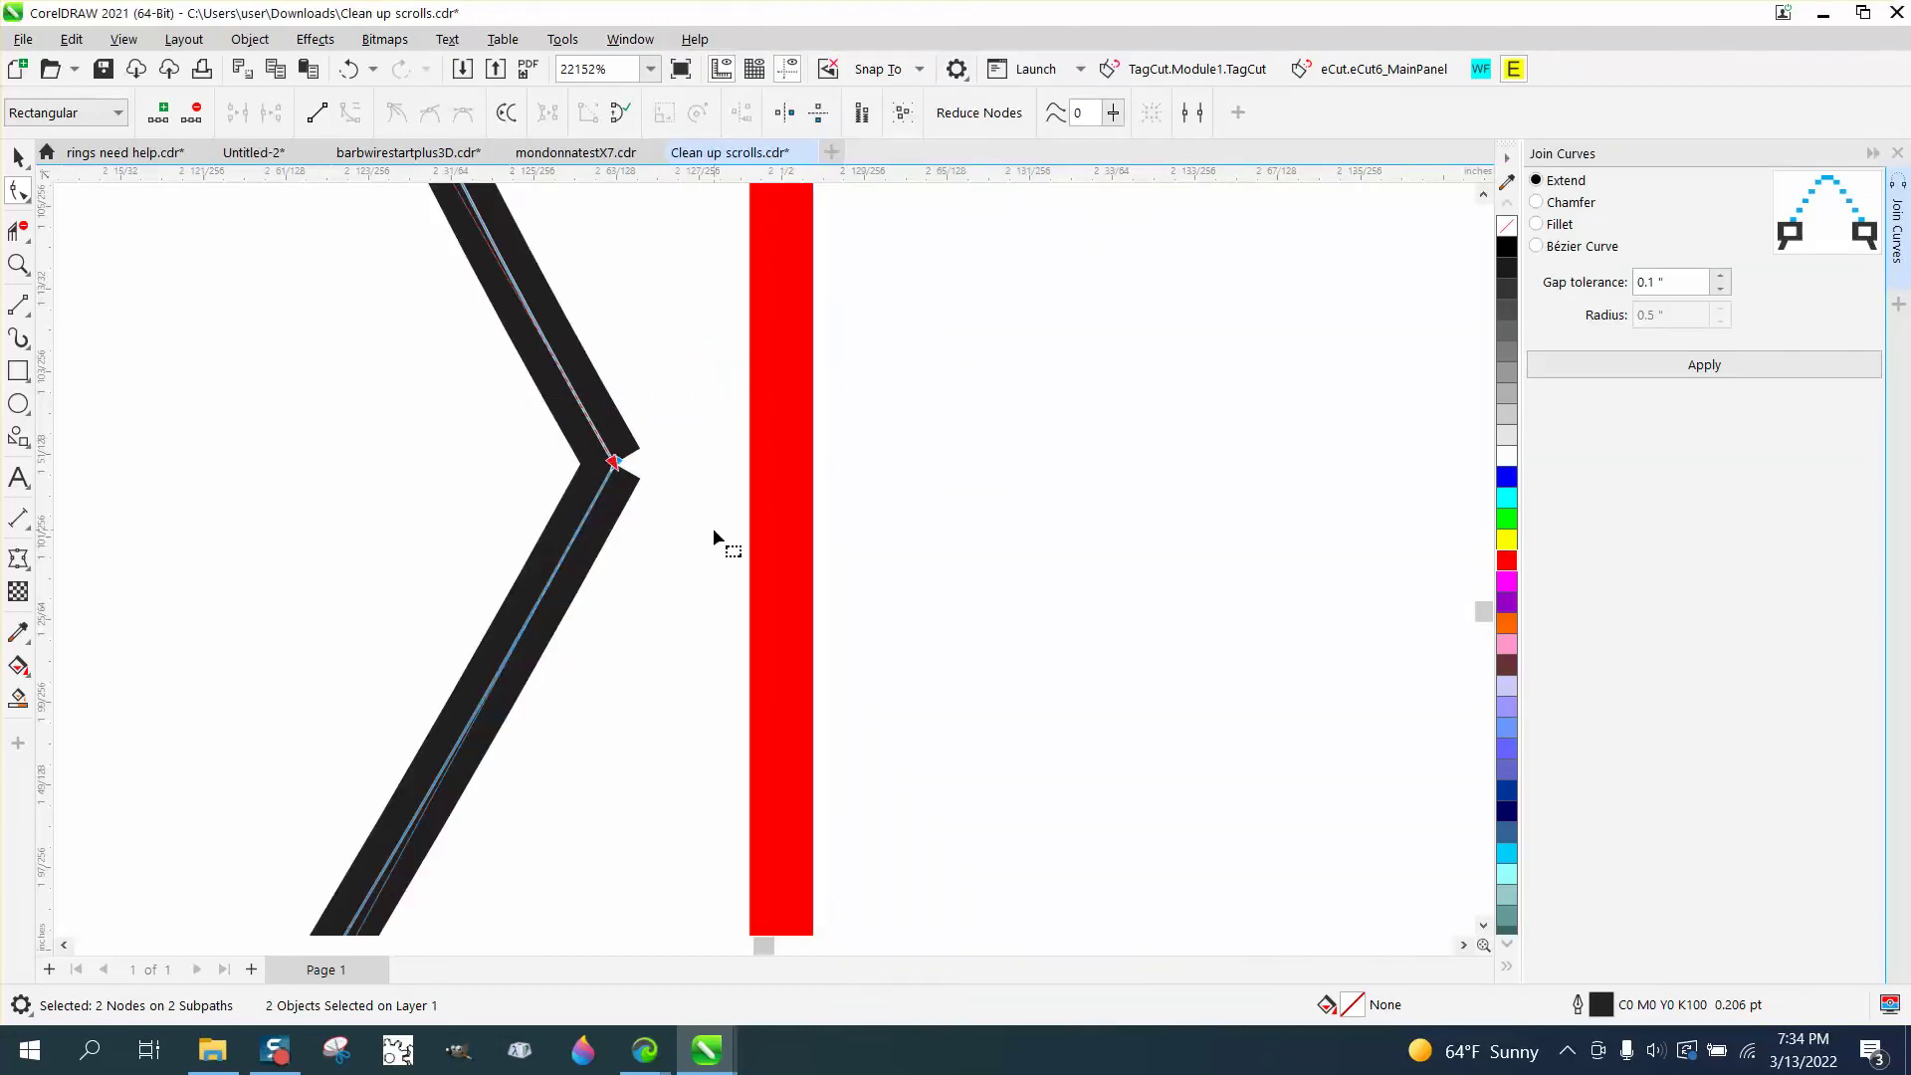
pyautogui.click(1693, 378)
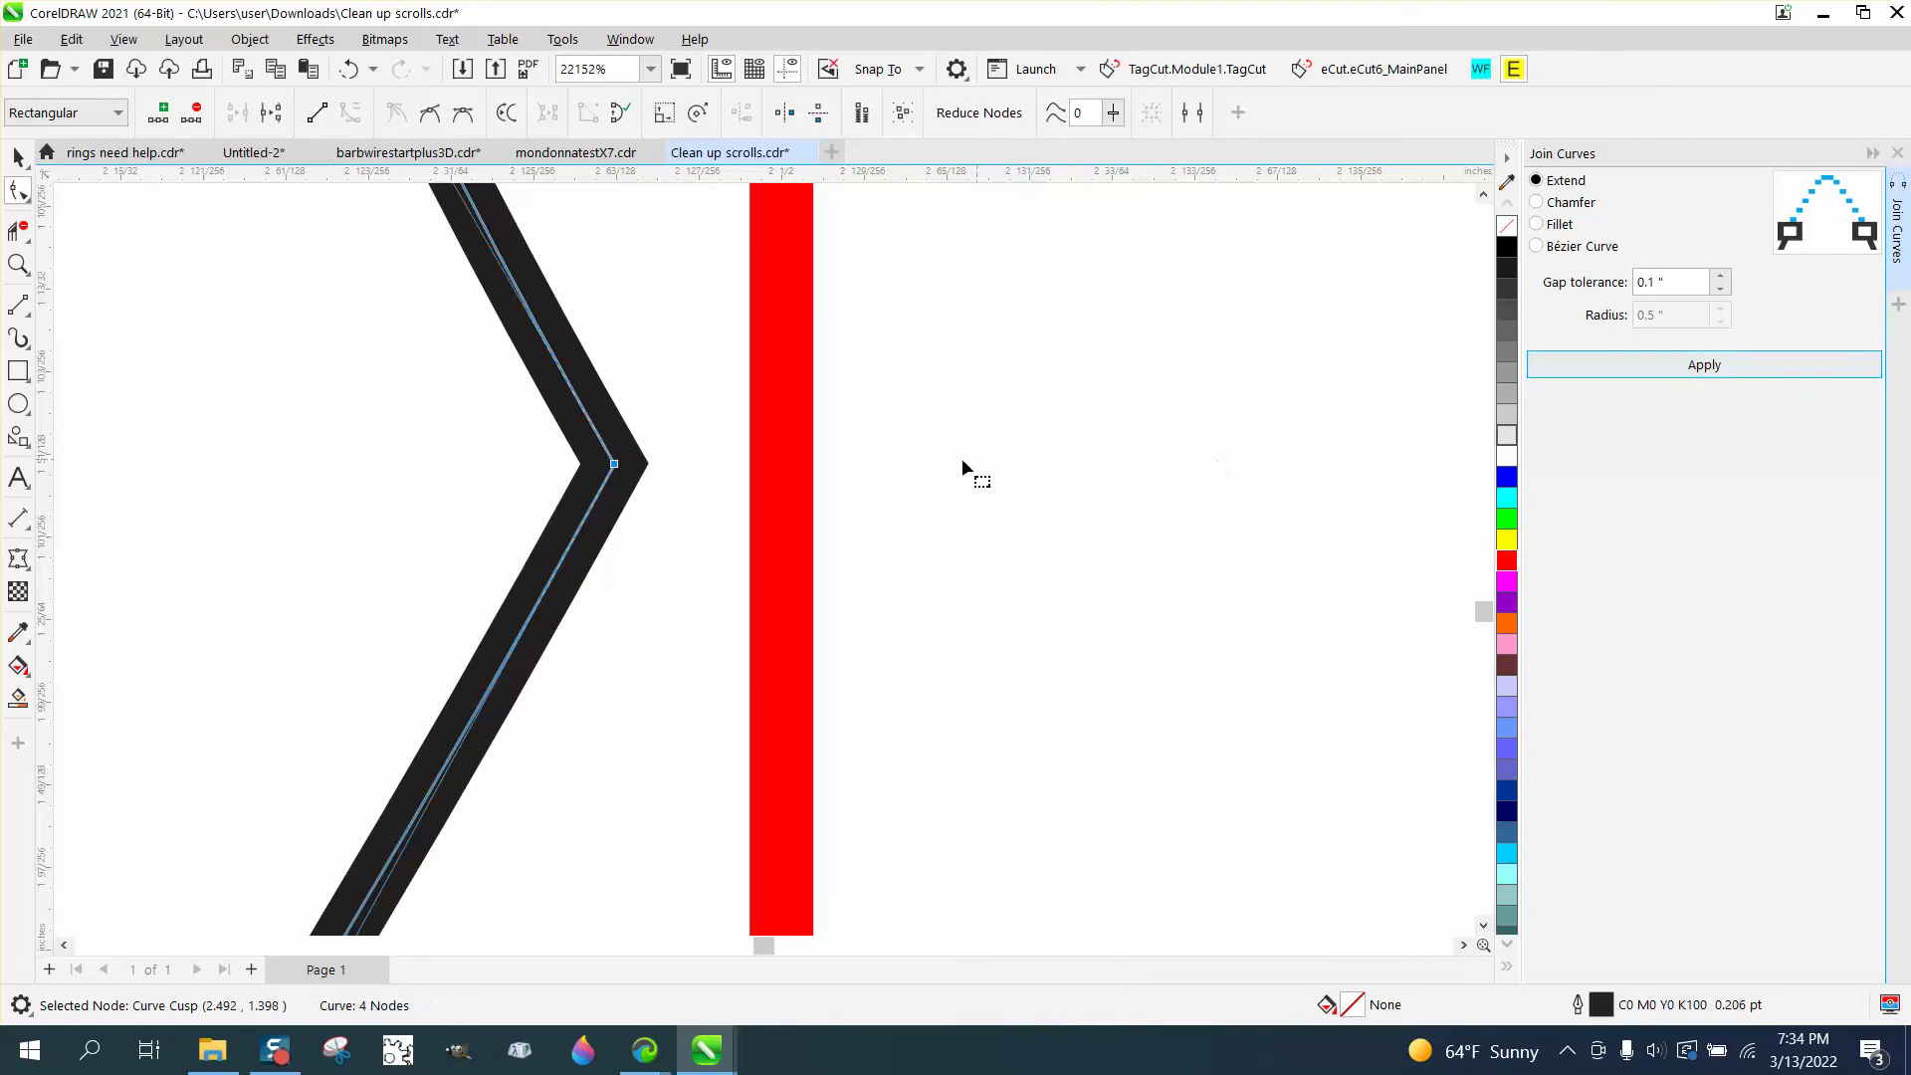
# Drag the joined chevron point onto the red centre line at (2.500, 1.398).
pyautogui.click(864, 452)
pyautogui.scroll(-5, 864, 447)
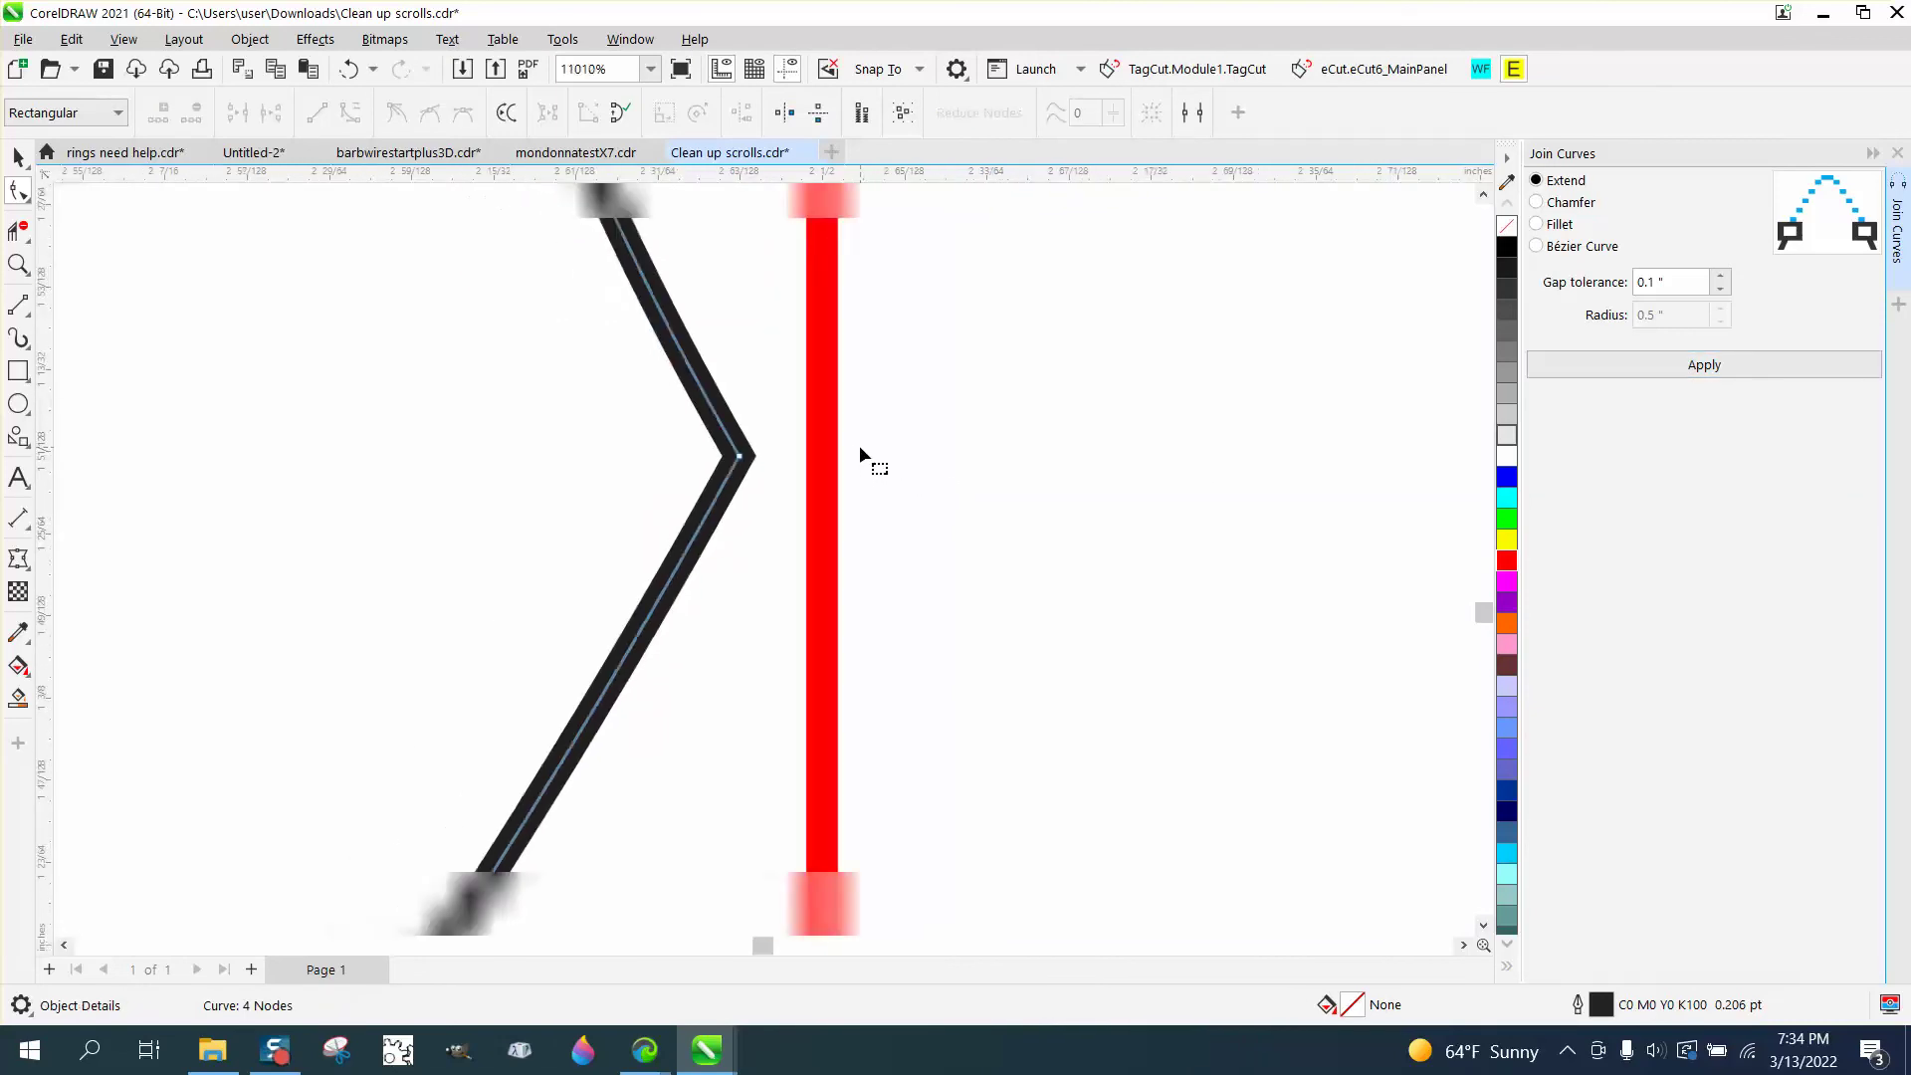
pyautogui.scroll(-2, 901, 498)
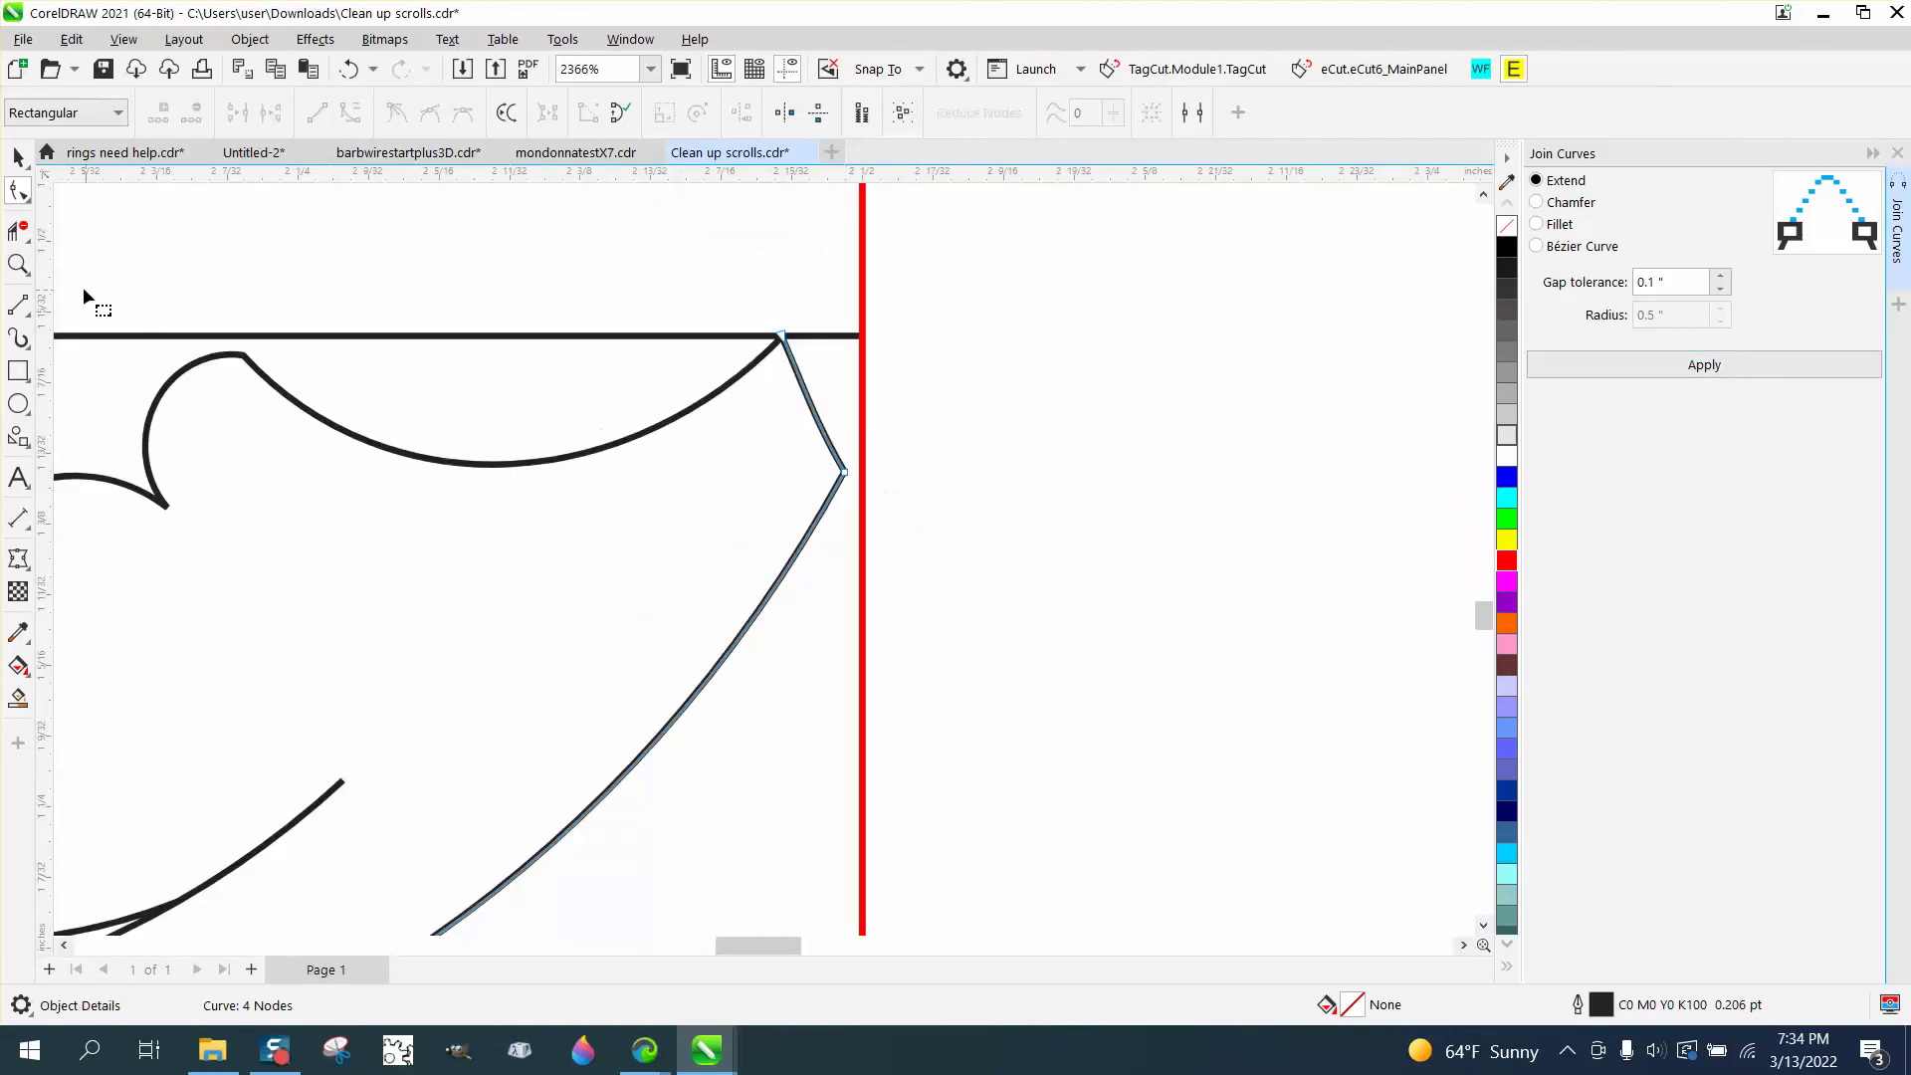
pyautogui.click(16, 264)
pyautogui.moveTo(640, 319); pyautogui.dragTo(978, 539)
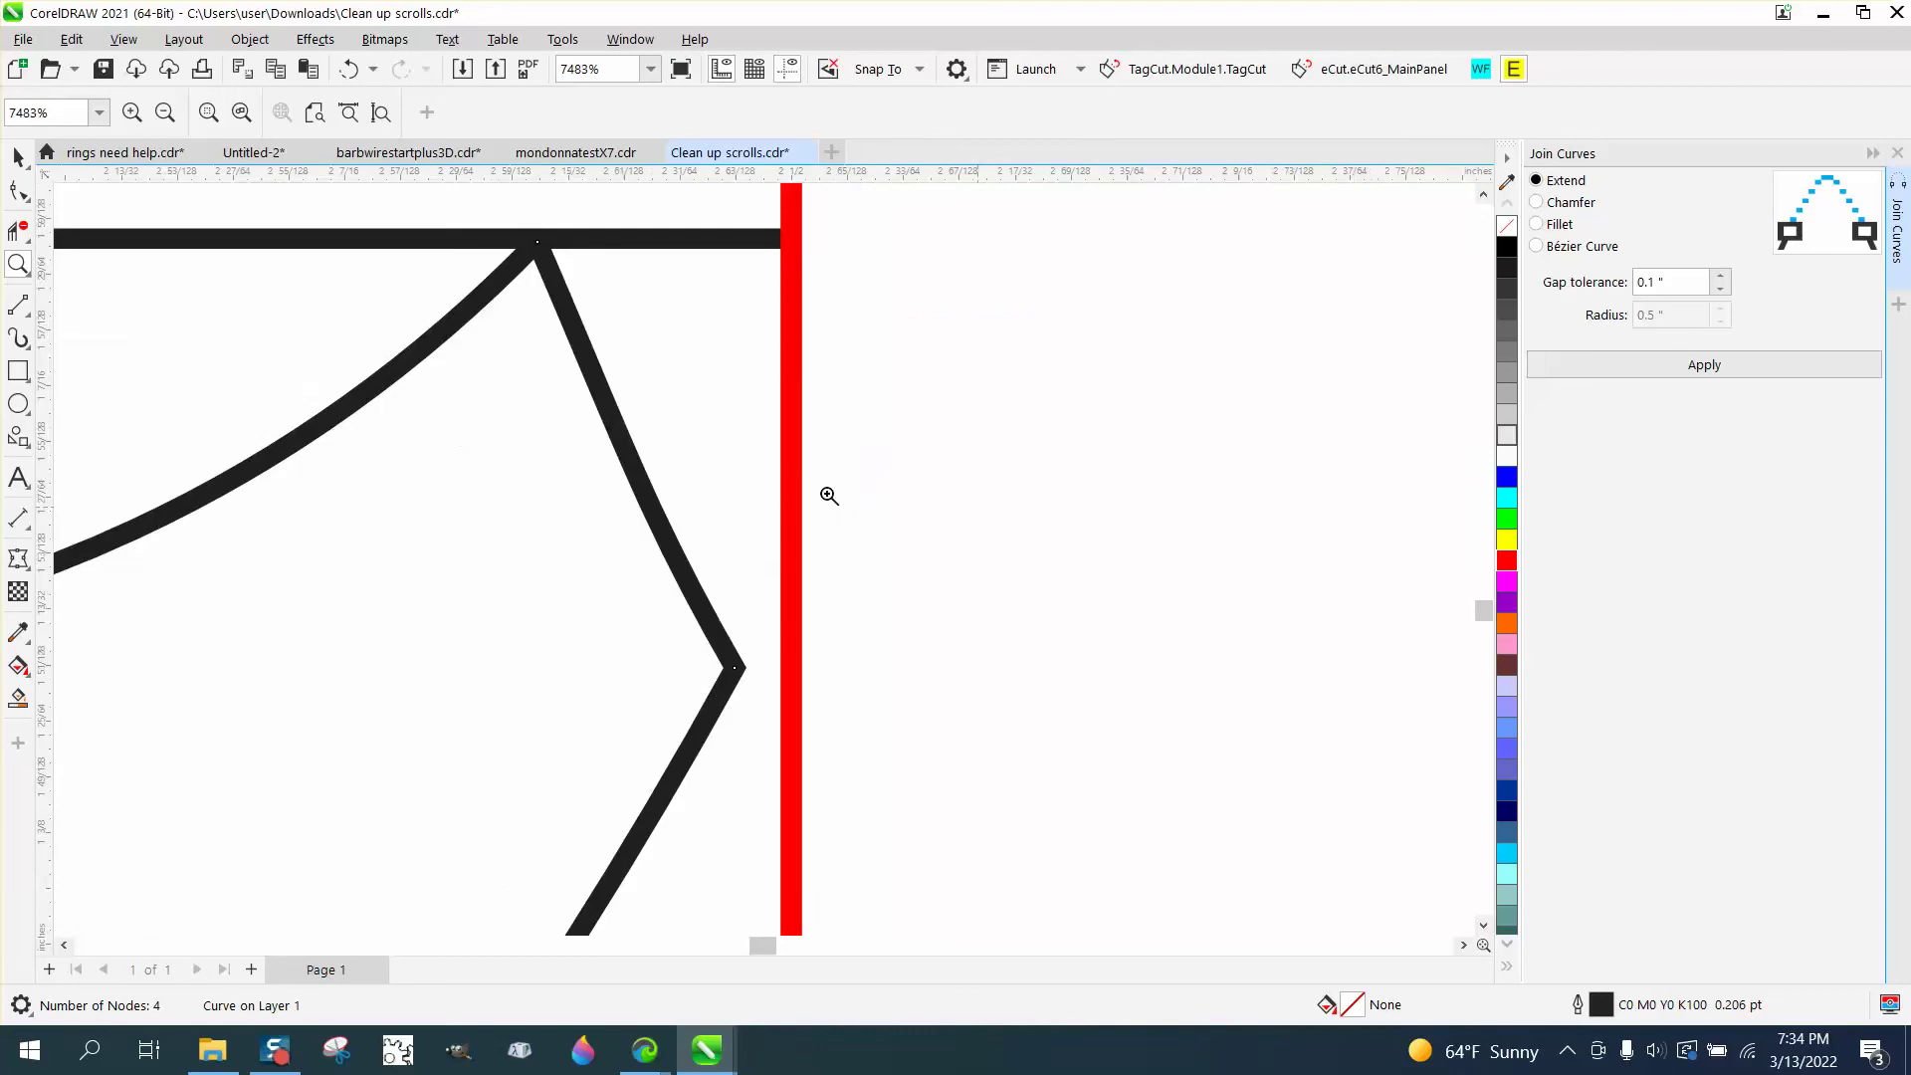
pyautogui.click(18, 191)
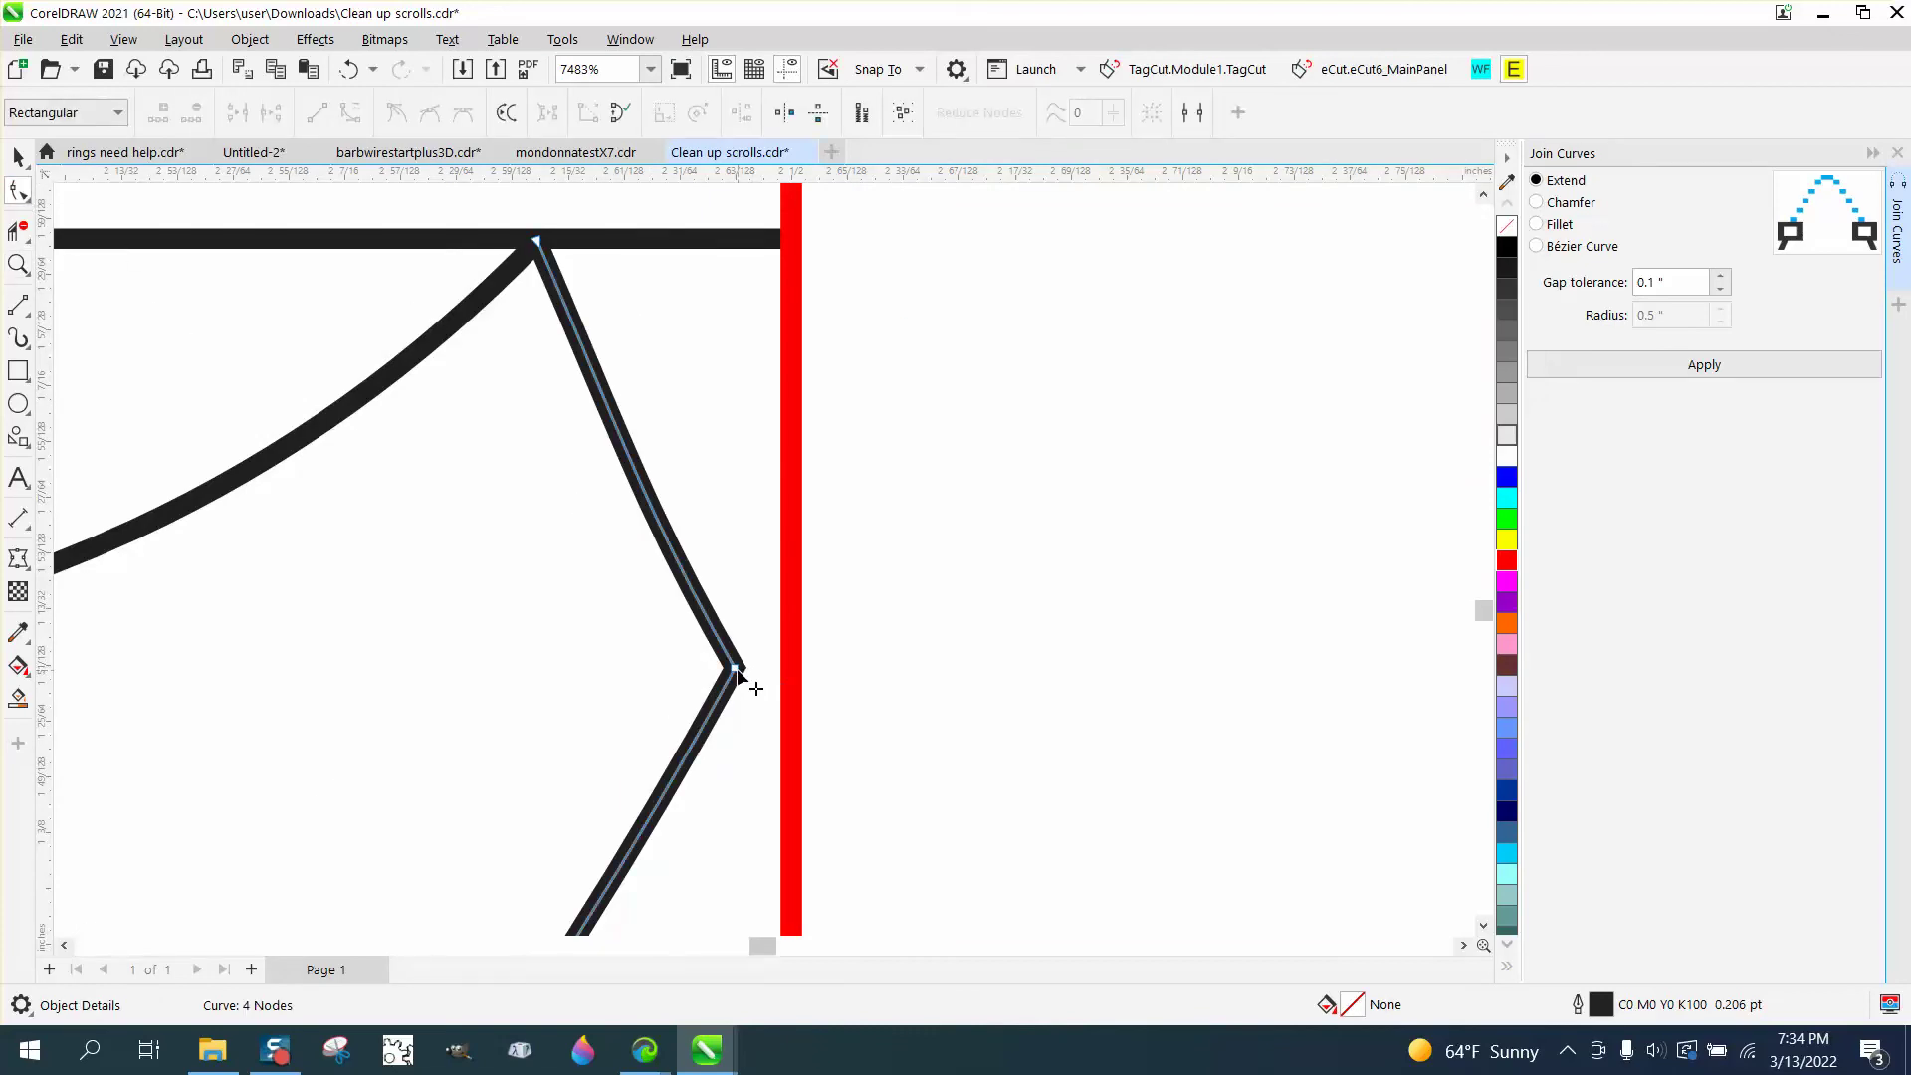
pyautogui.moveTo(736, 674); pyautogui.dragTo(793, 670)
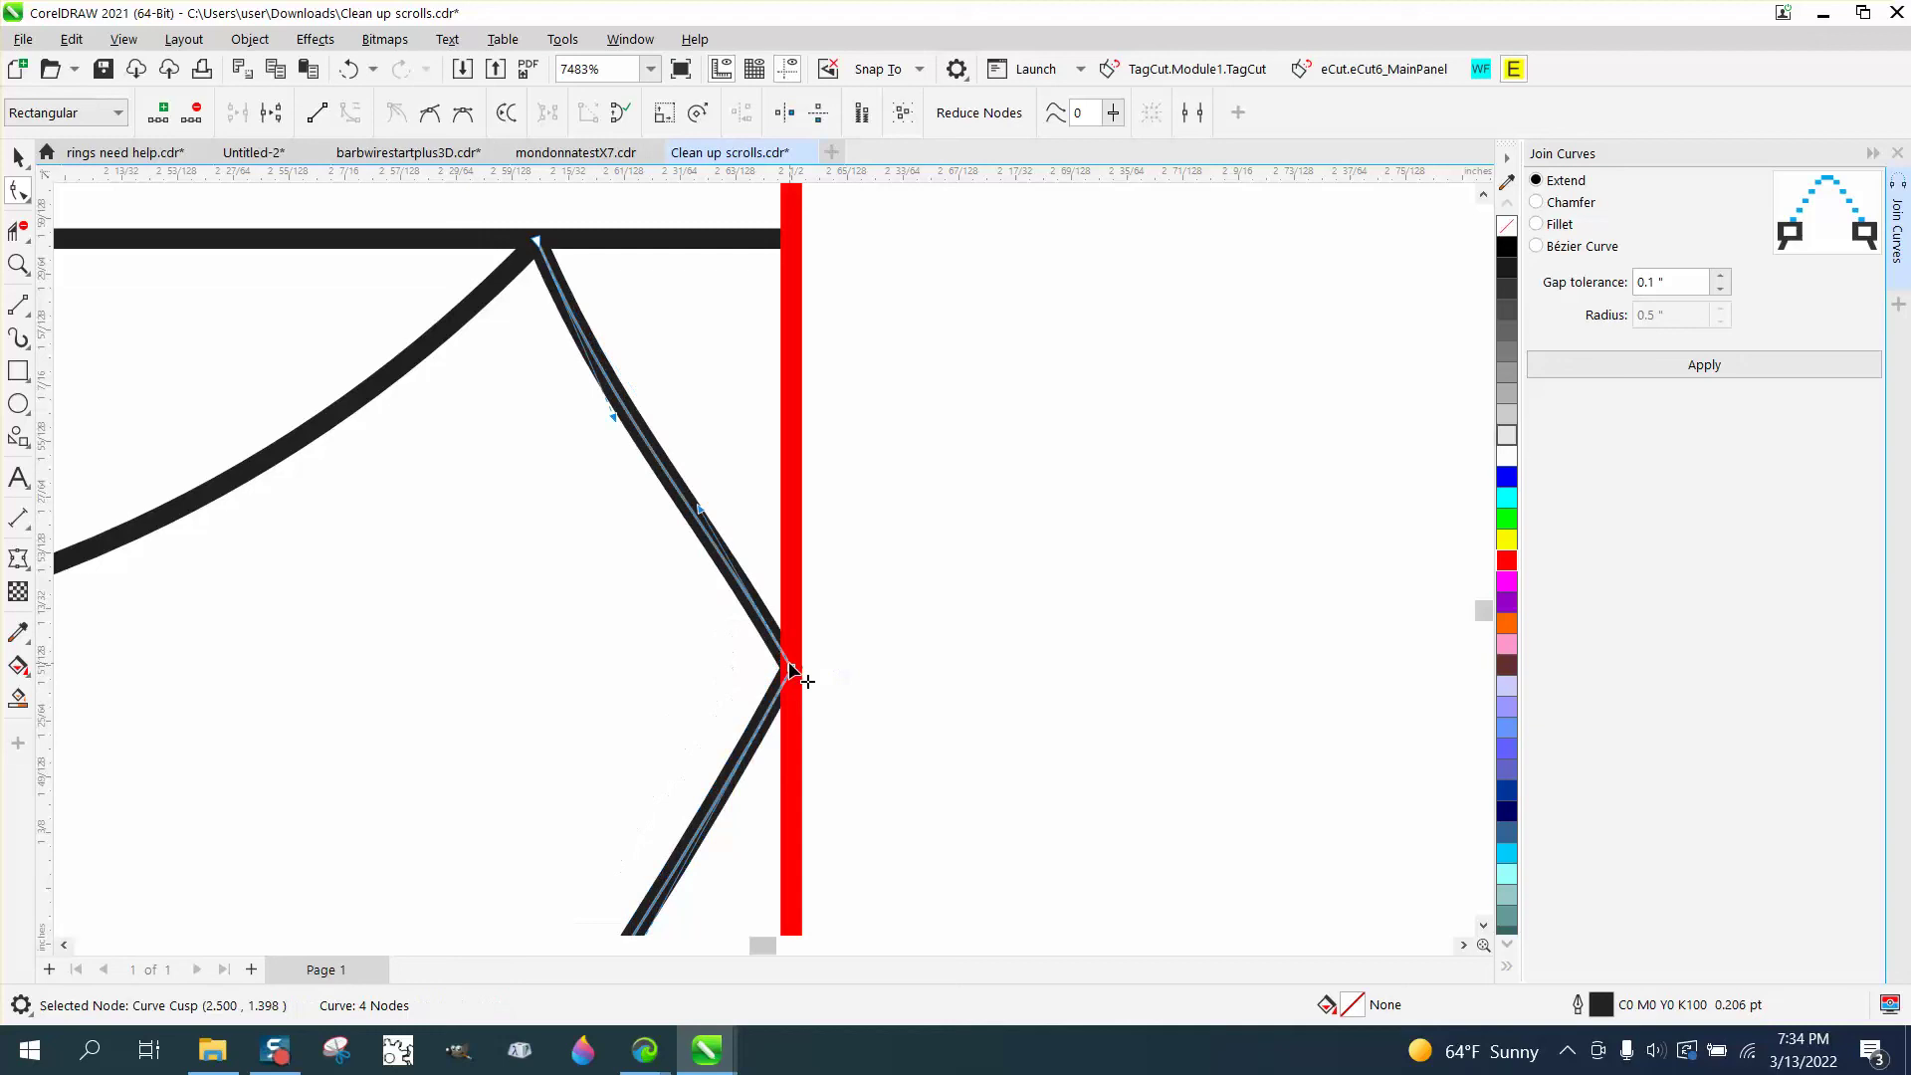
pyautogui.scroll(-6, 796, 672)
pyautogui.scroll(-4, 702, 575)
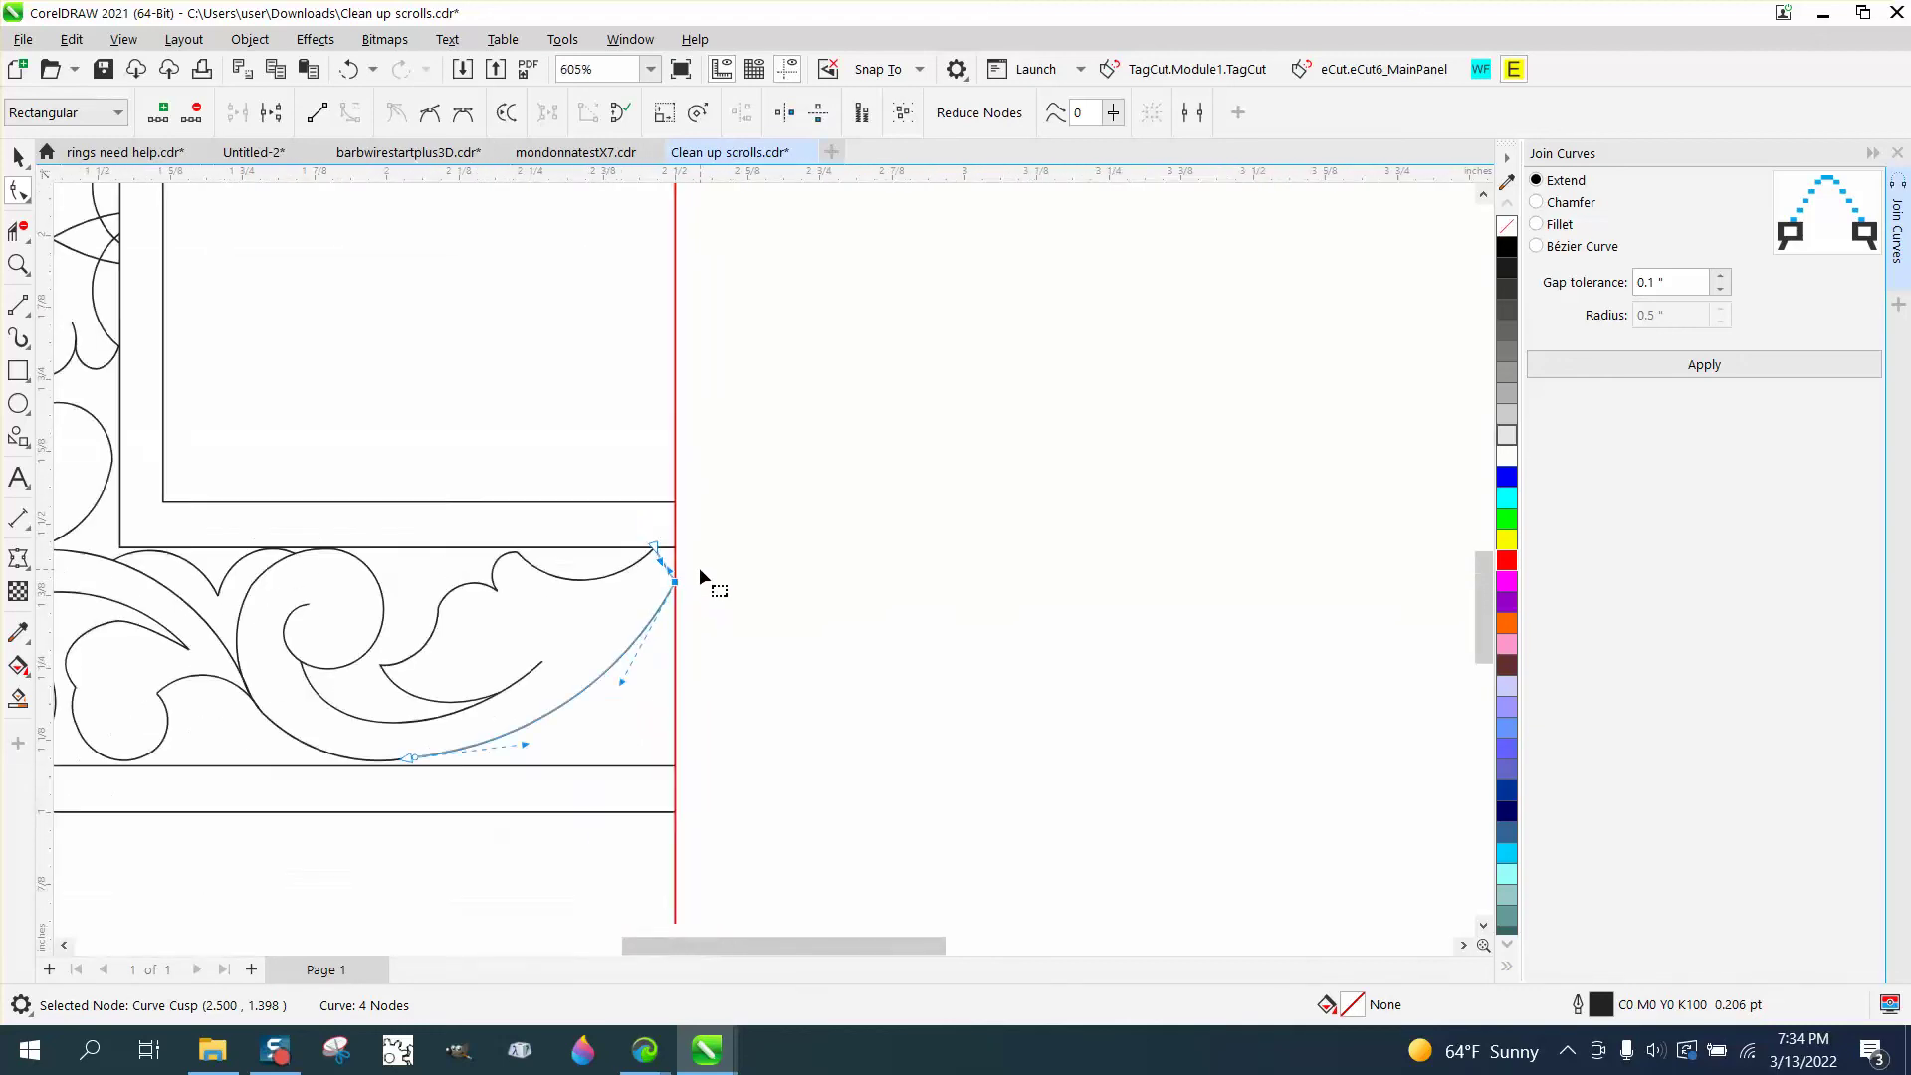
# Delete the red vertical centre line.
pyautogui.click(16, 157)
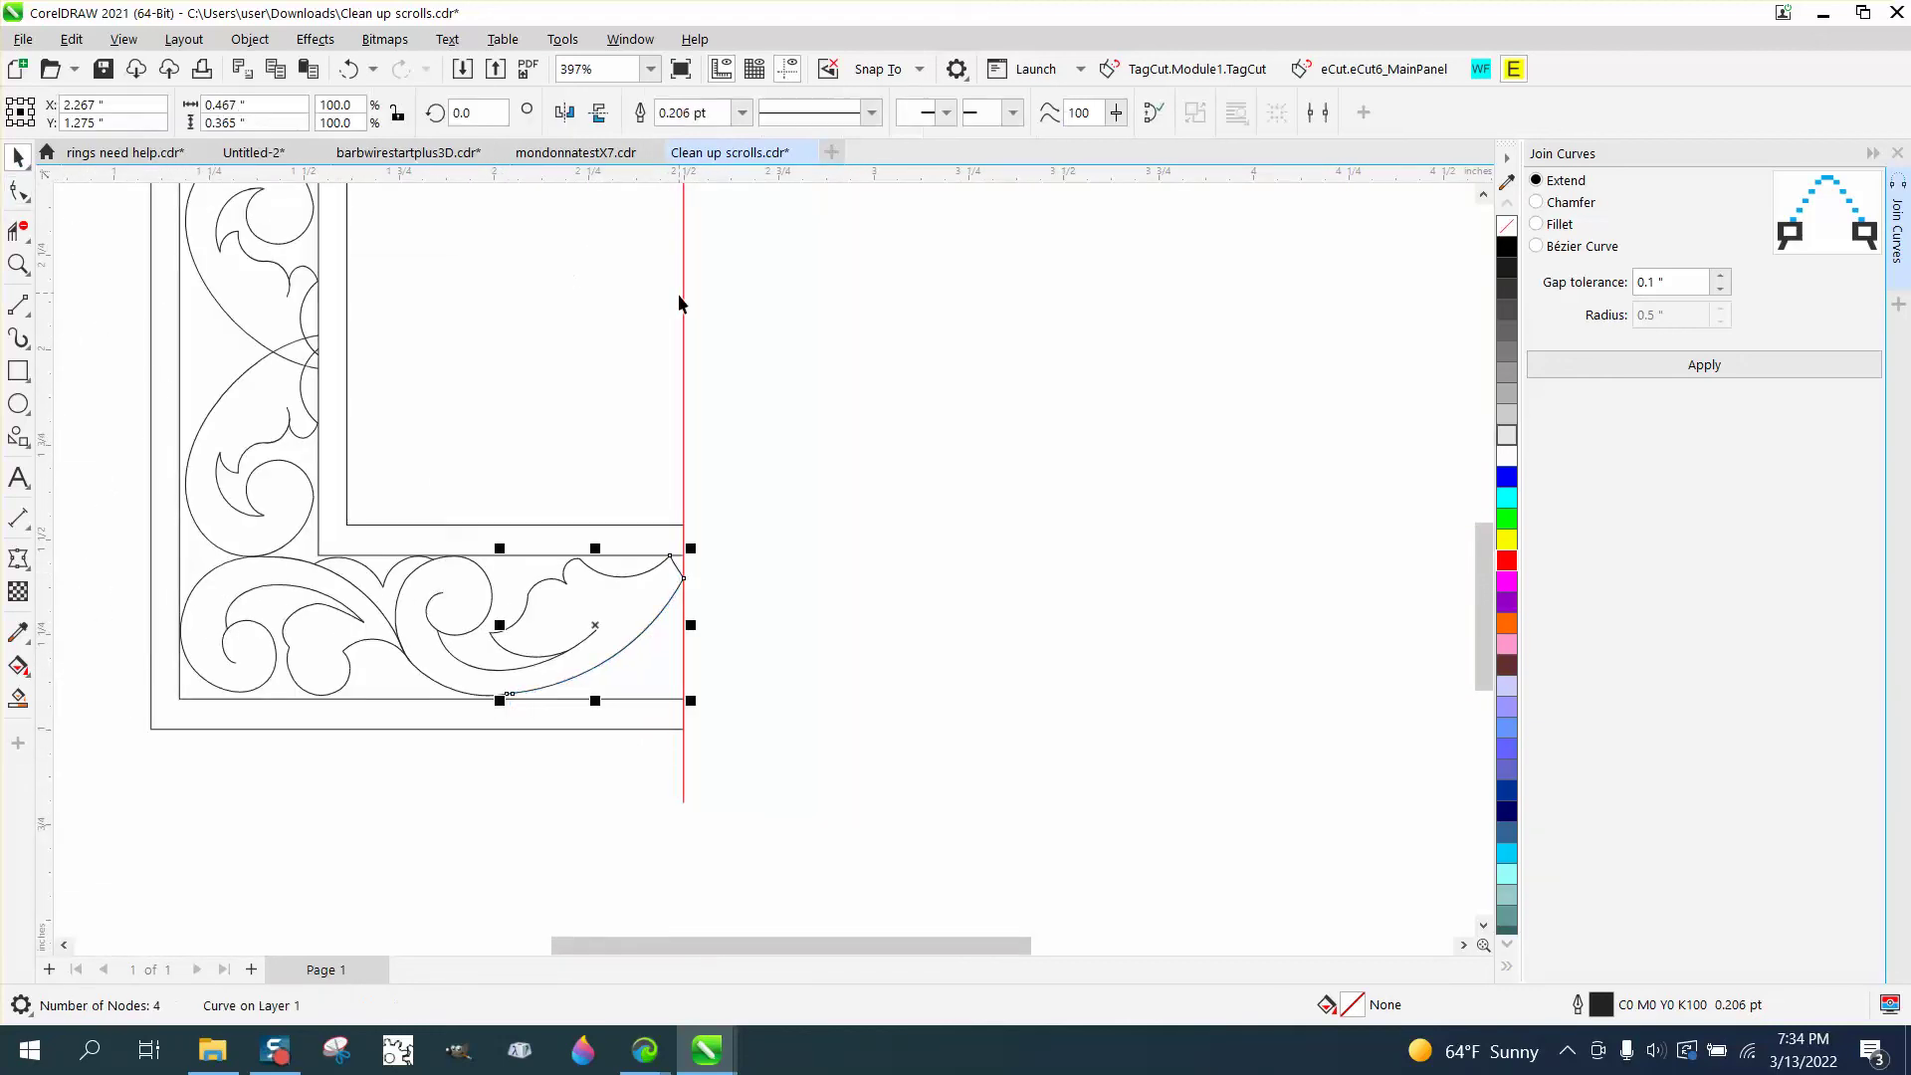
pyautogui.click(686, 319)
pyautogui.press('Delete')
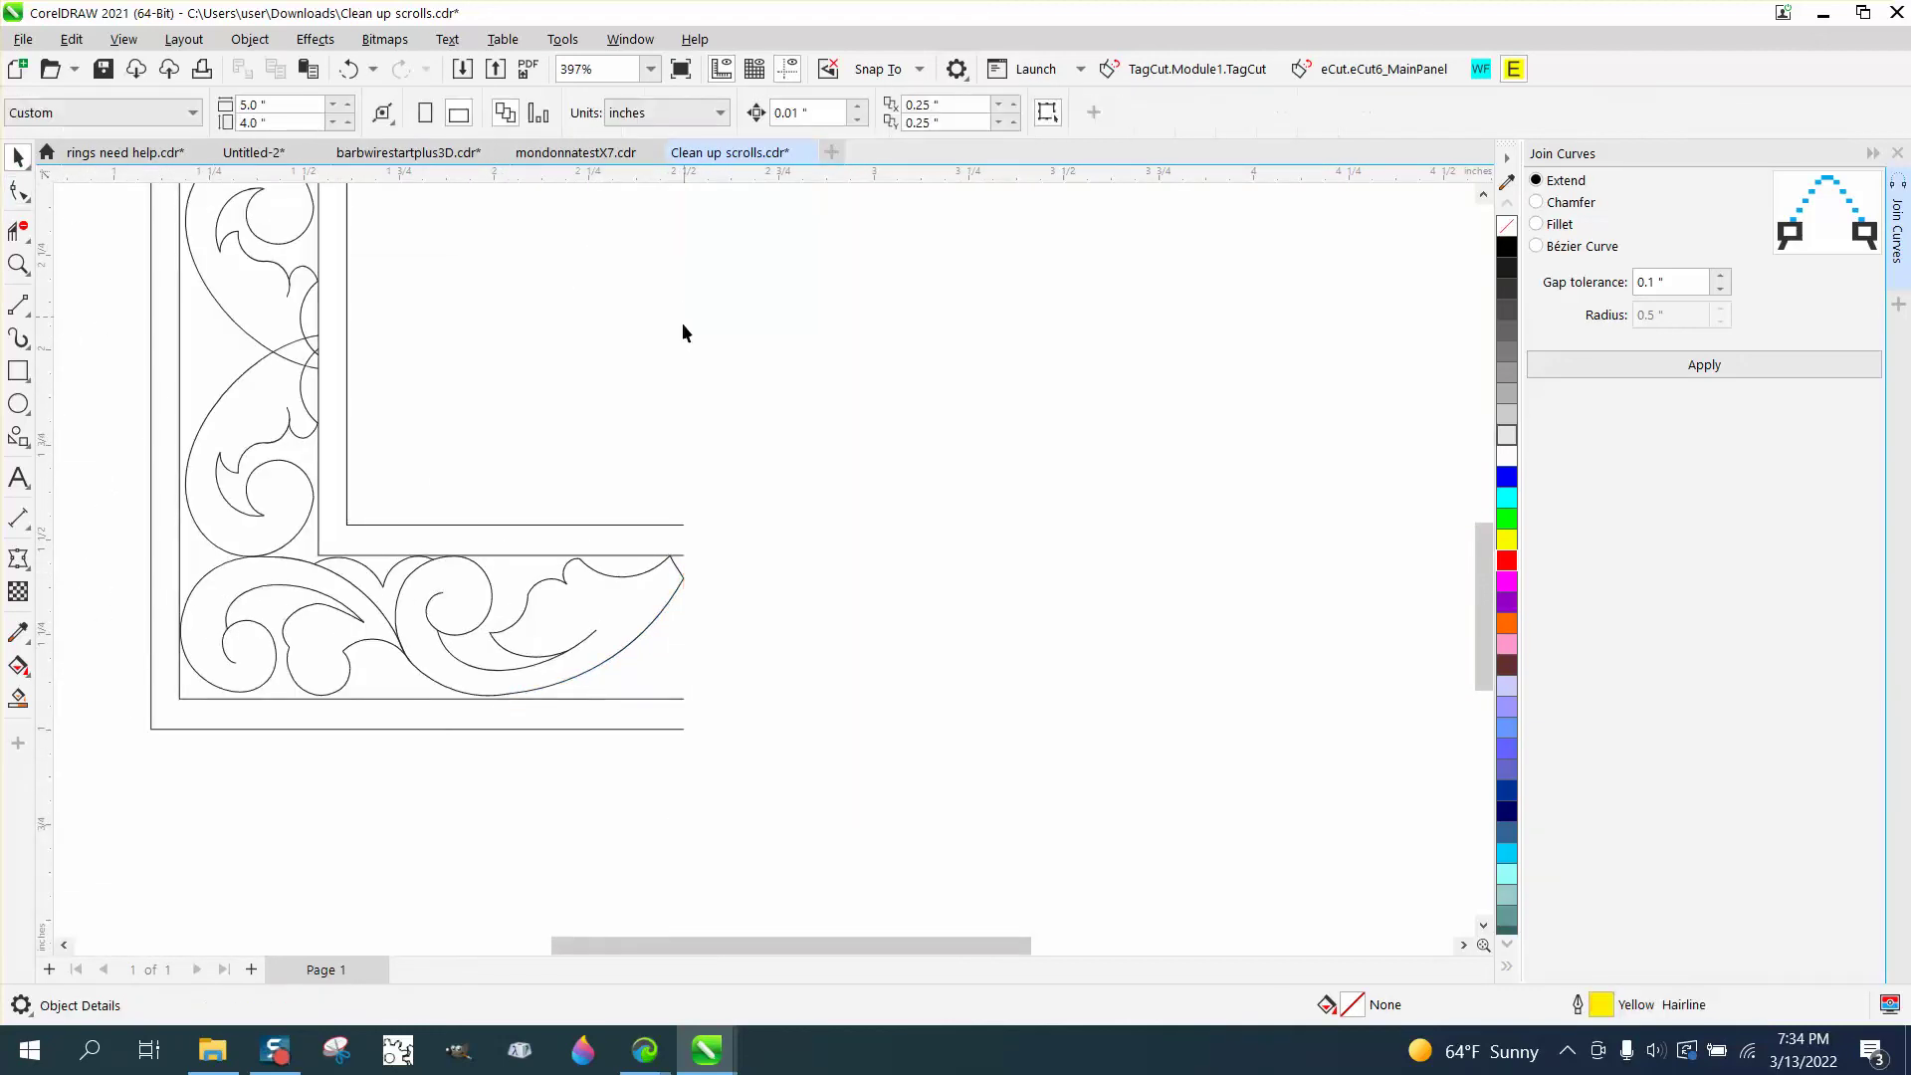
pyautogui.scroll(-3, 683, 323)
pyautogui.scroll(-2, 686, 383)
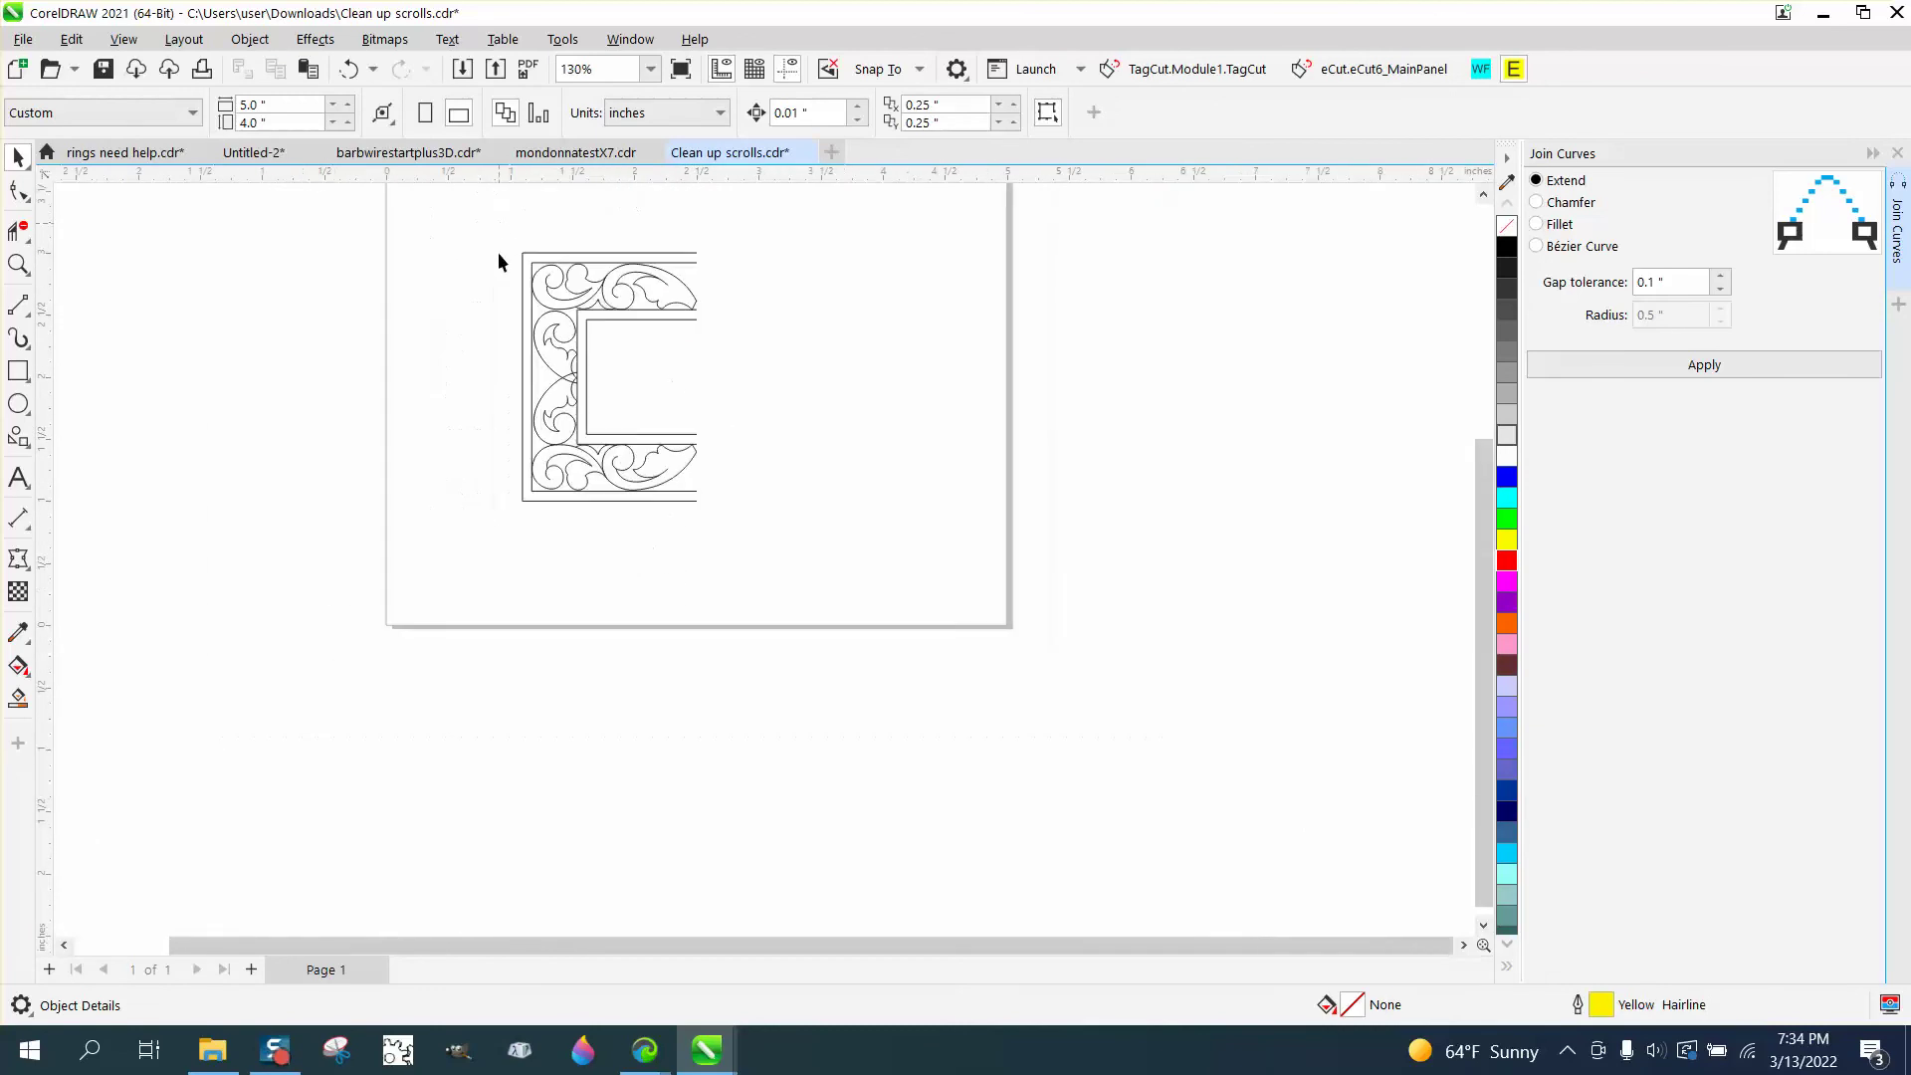
# Try mirroring the left-half scroll group, then undo it.
pyautogui.moveTo(808, 555); pyautogui.dragTo(821, 546)
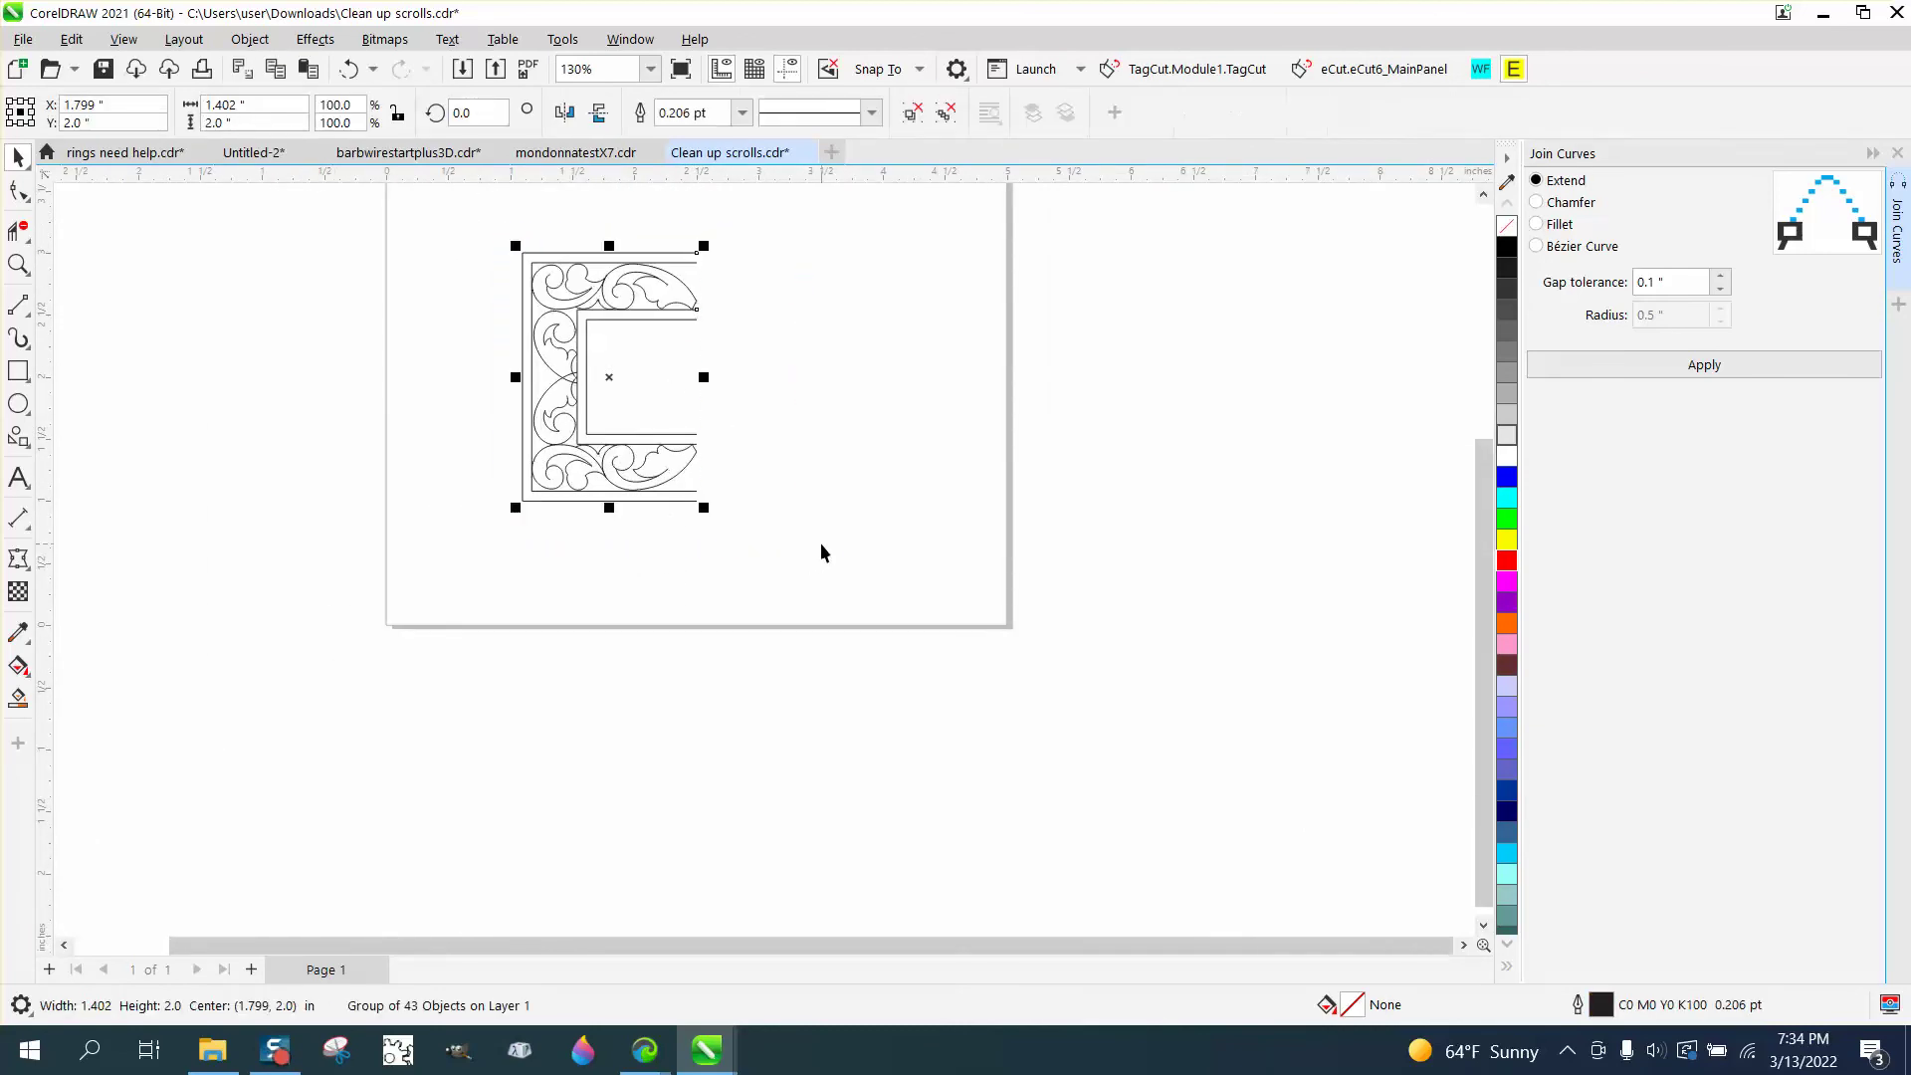
pyautogui.moveTo(515, 376); pyautogui.dragTo(711, 397)
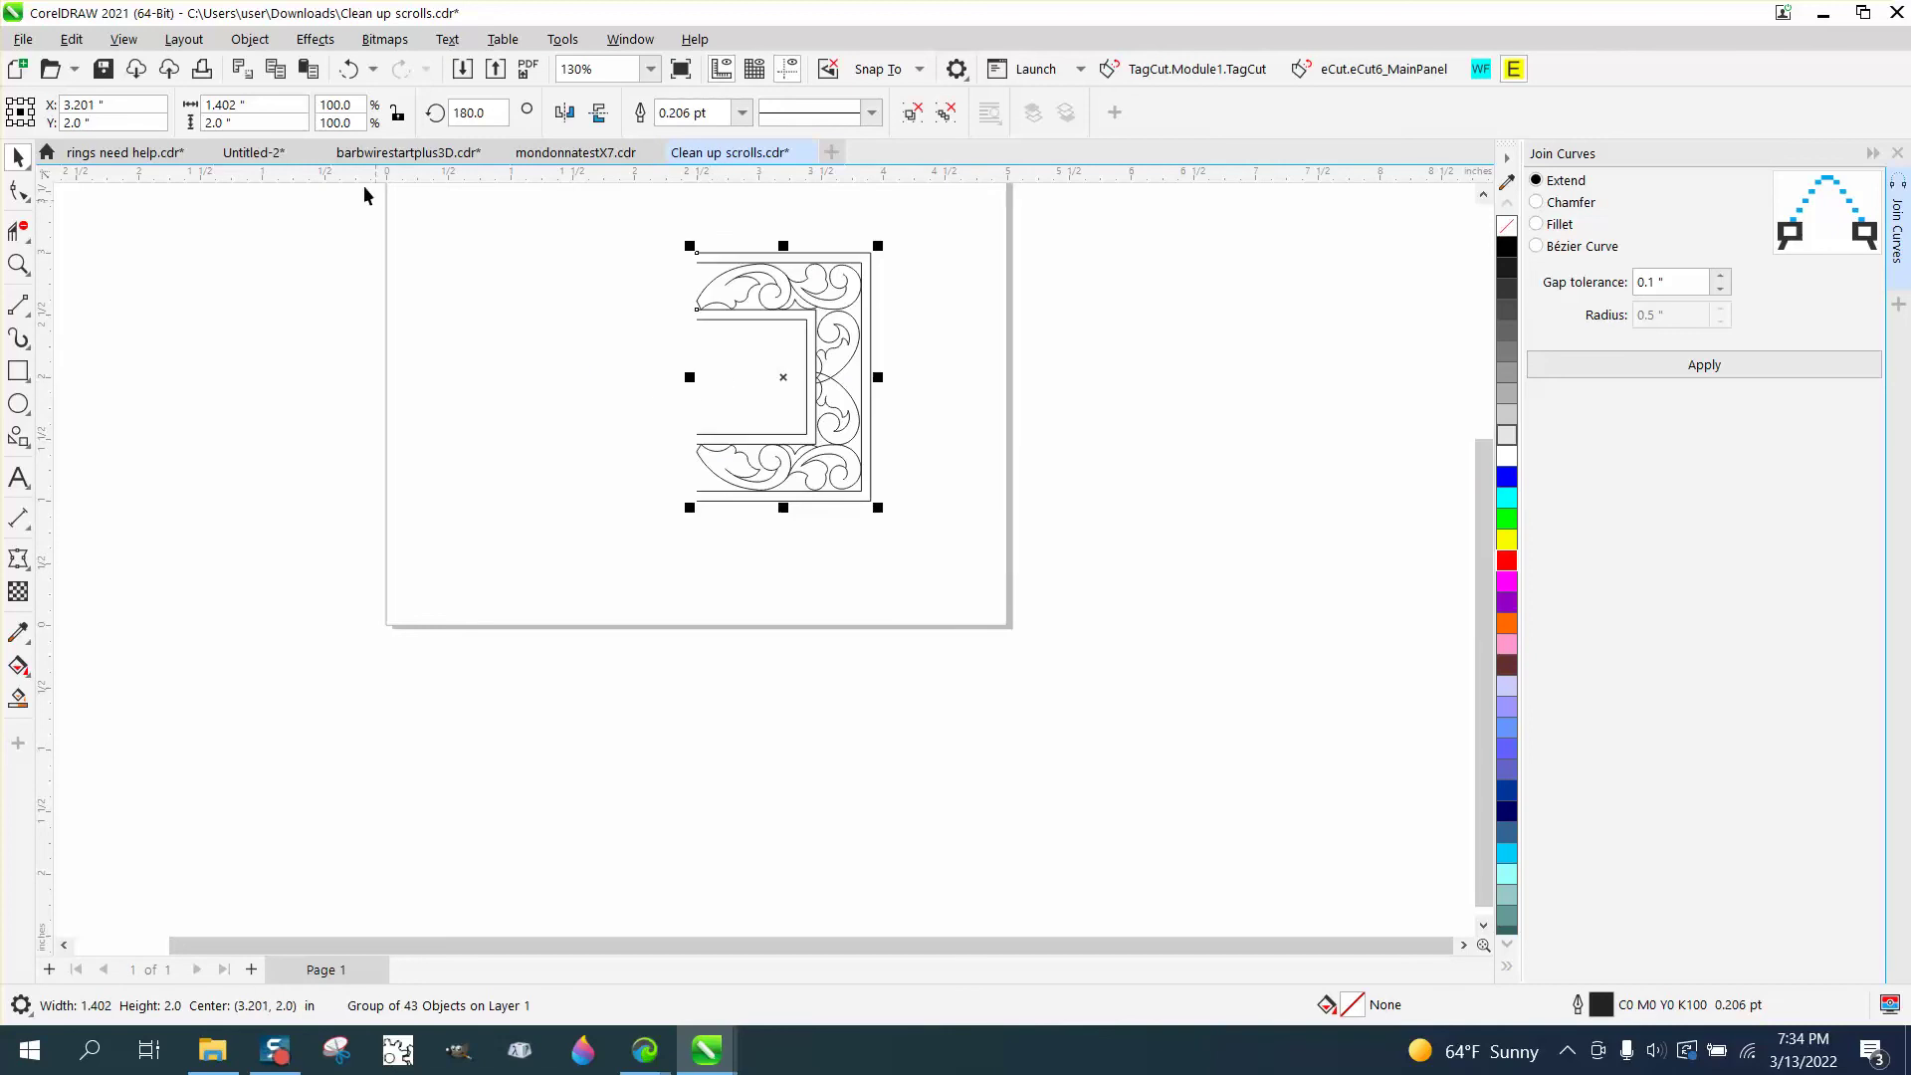
pyautogui.click(350, 69)
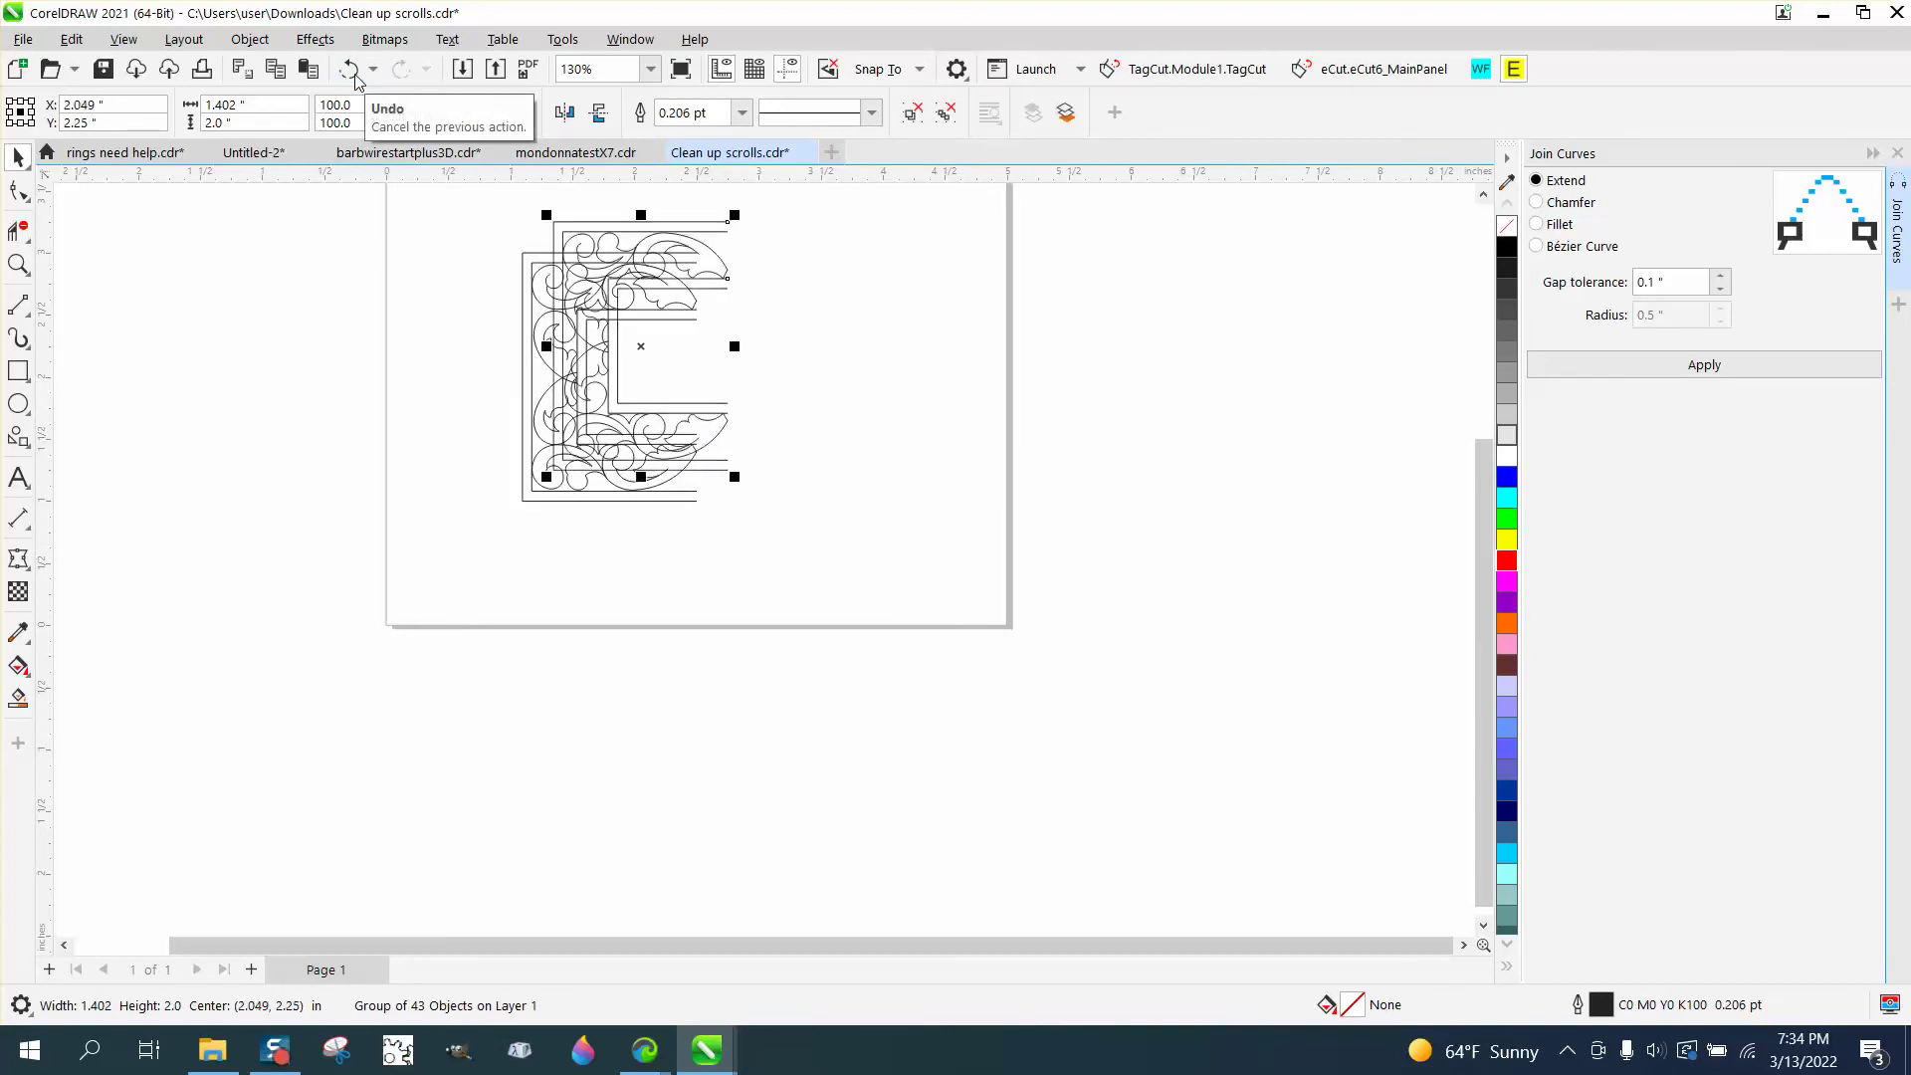
pyautogui.click(364, 75)
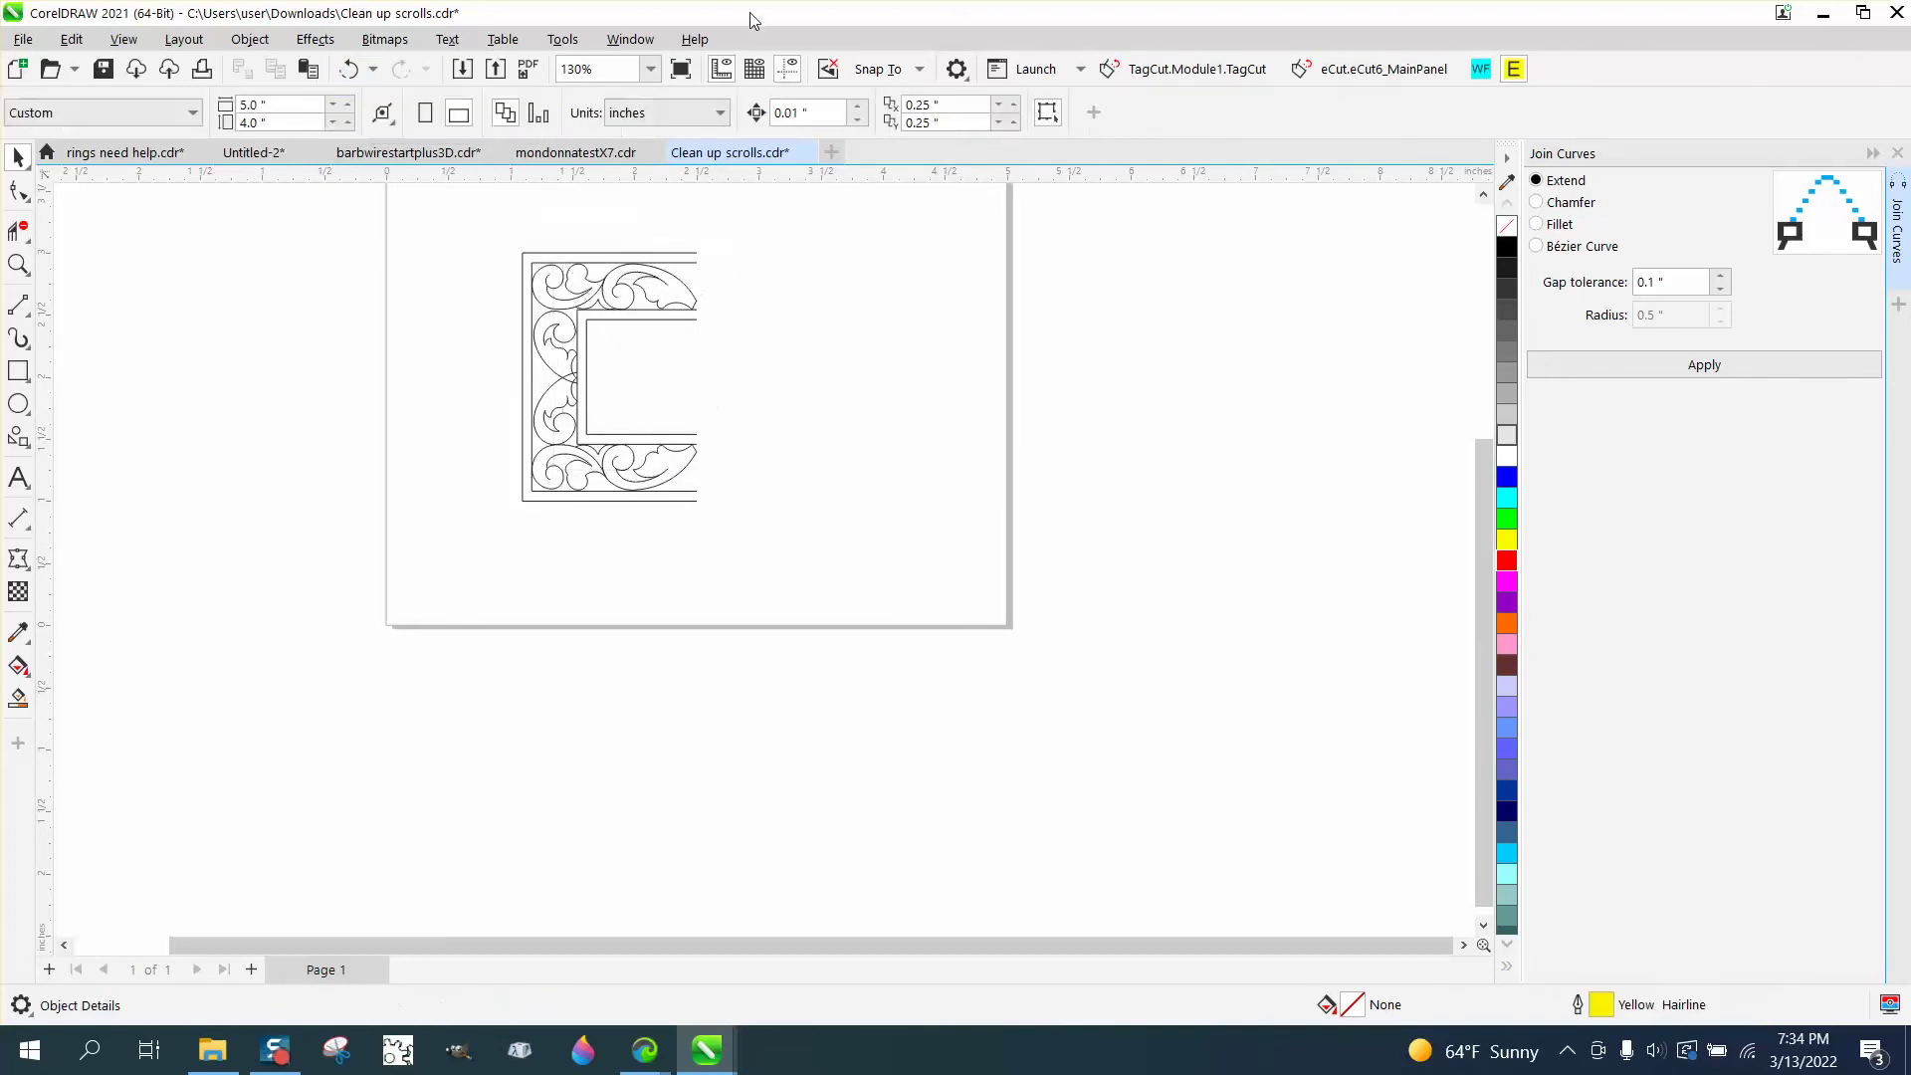
# Set the horizontal duplicate distance to 0 and Ctrl-drag a mirrored copy of the left half to the right.
pyautogui.doubleClick(943, 105)
pyautogui.write('0')
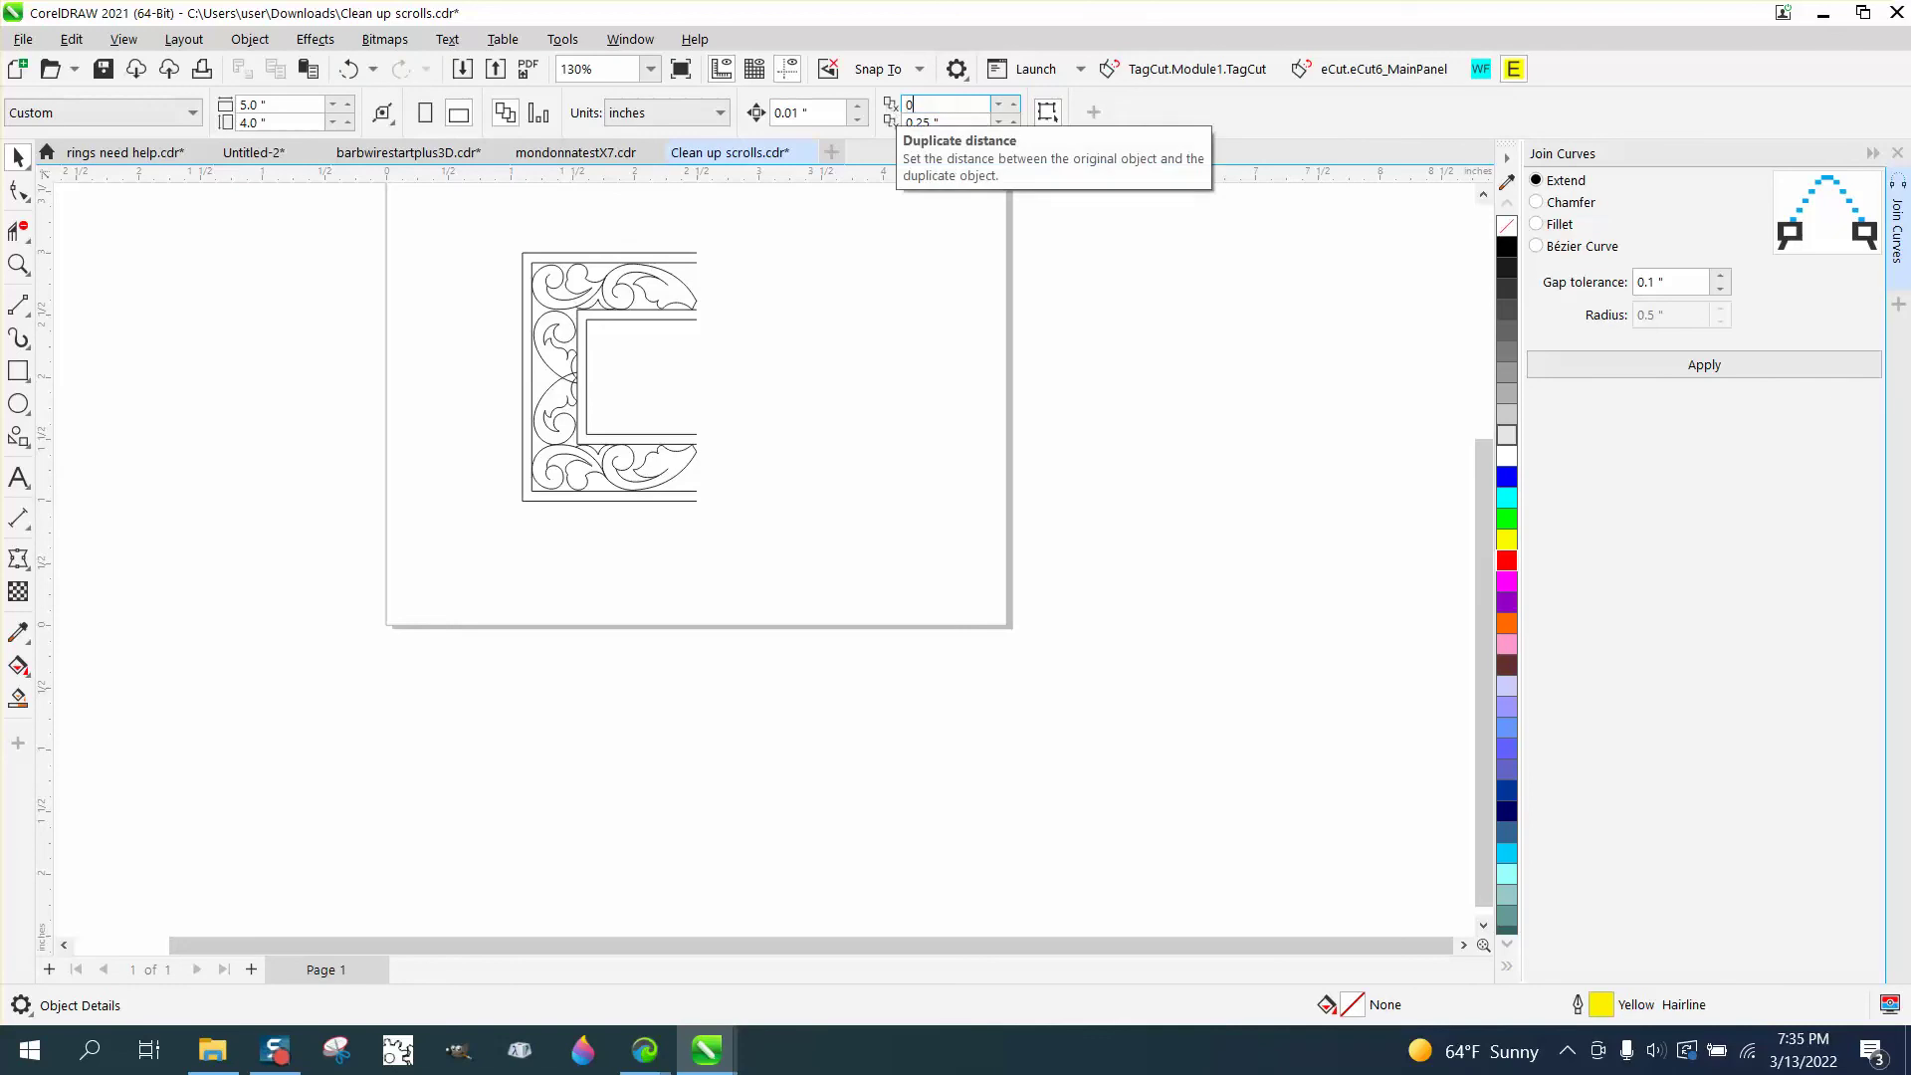
pyautogui.press('Tab')
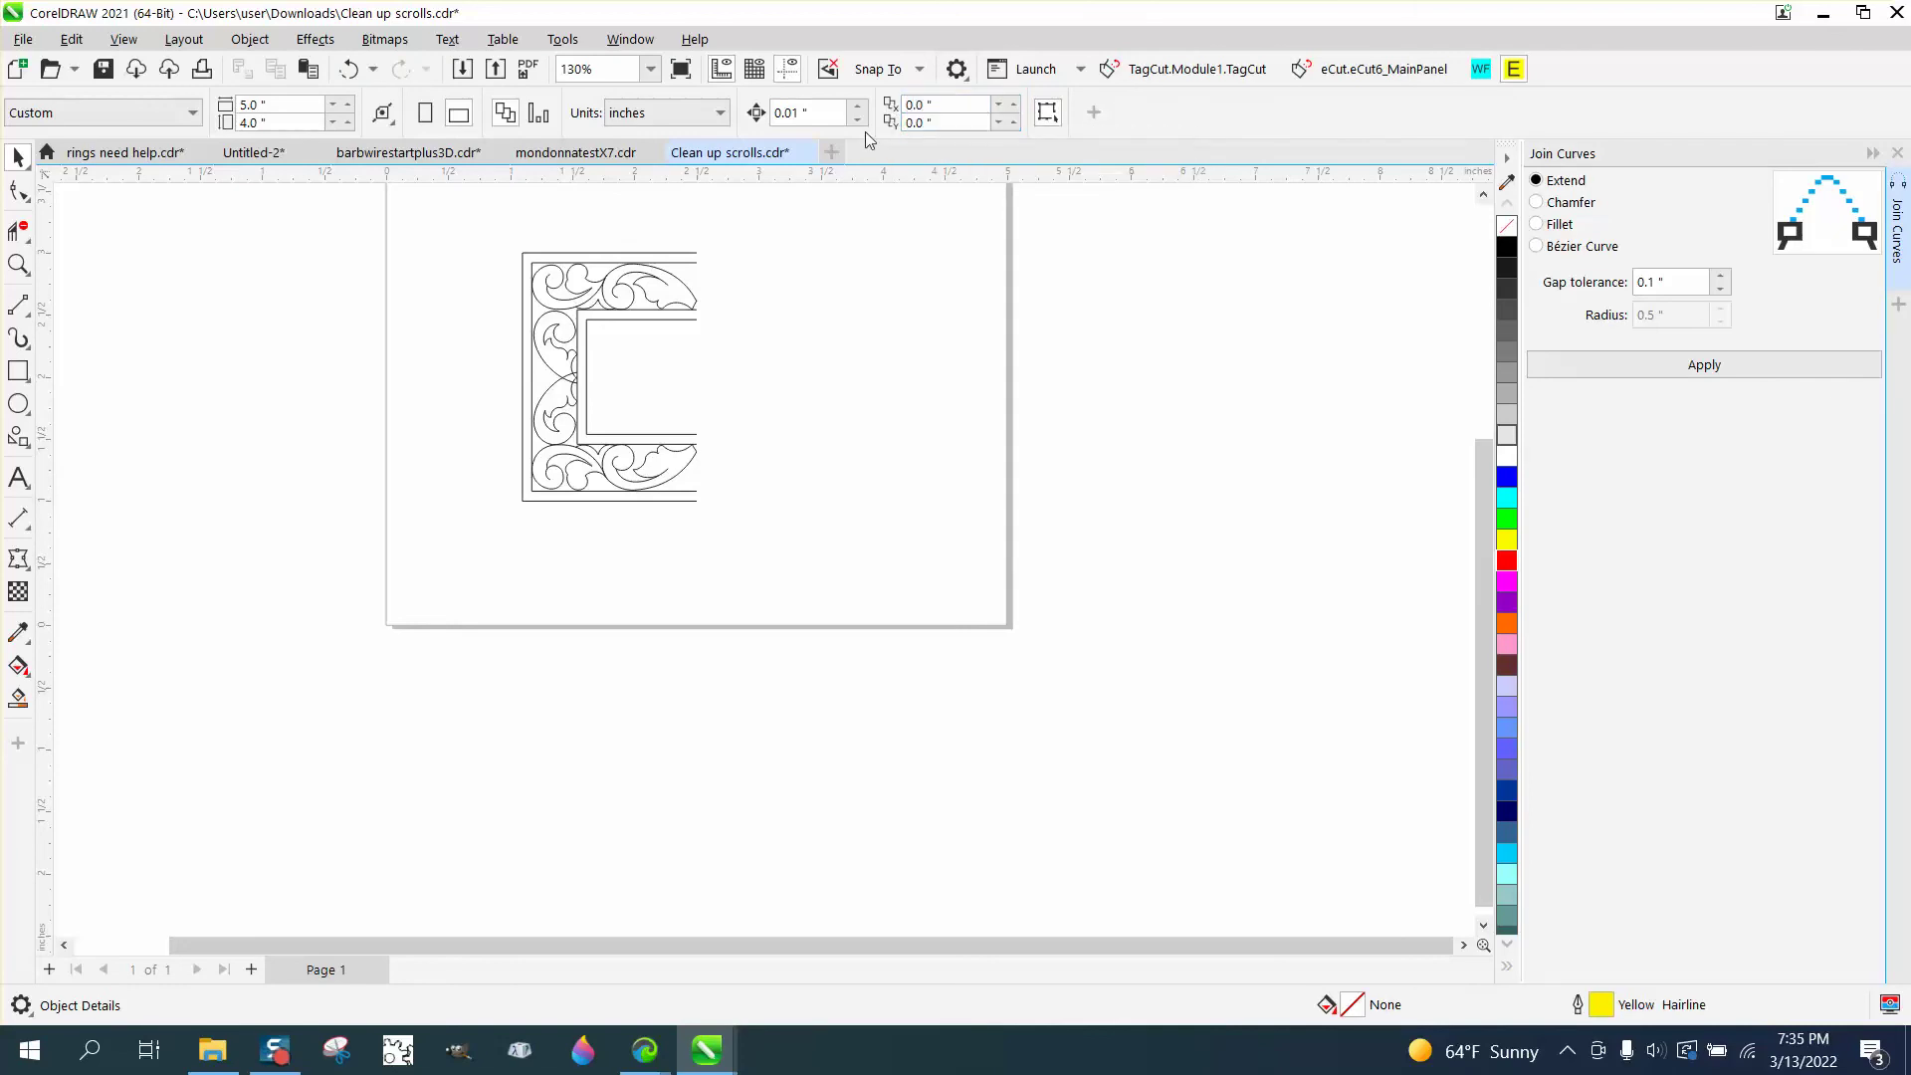
pyautogui.moveTo(478, 241)
pyautogui.mouseDown()
pyautogui.moveTo(494, 284)
pyautogui.moveTo(855, 573)
pyautogui.mouseUp()
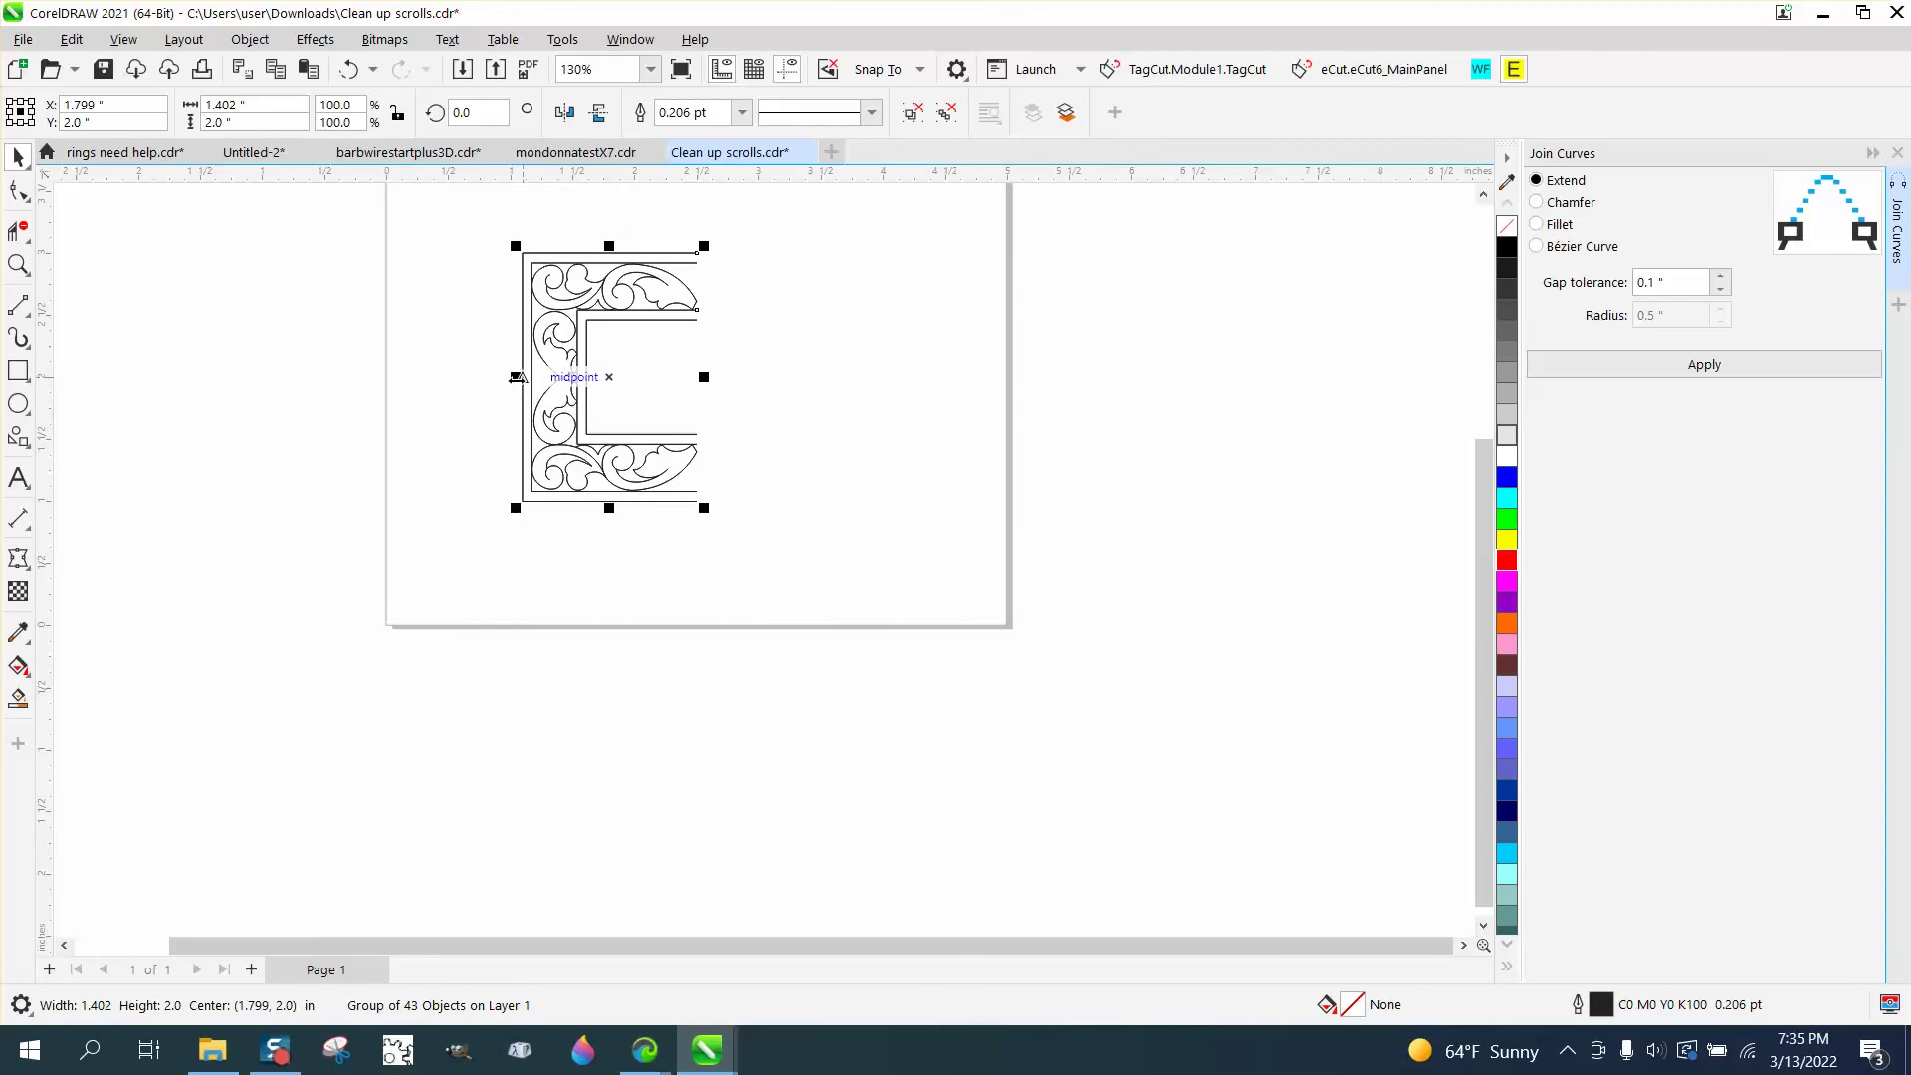
pyautogui.moveTo(517, 377); pyautogui.dragTo(877, 377)
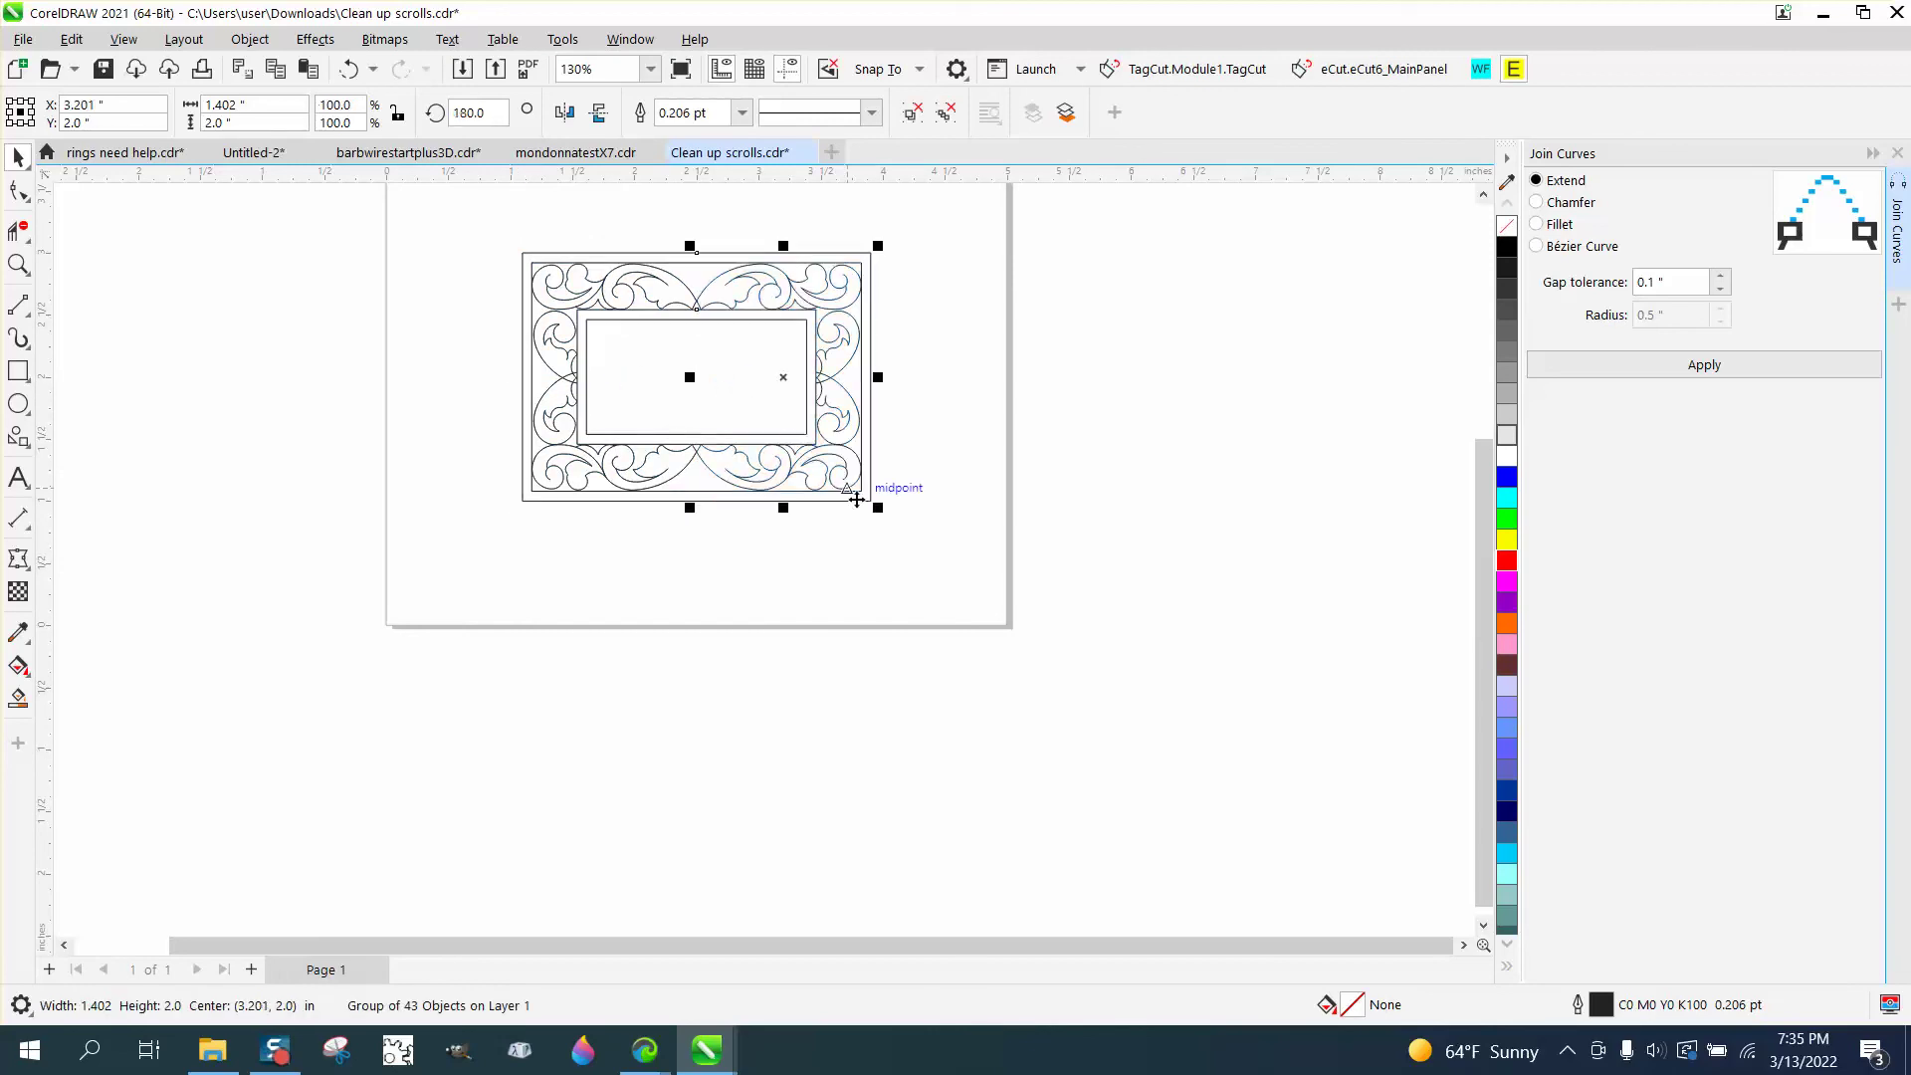
pyautogui.click(819, 597)
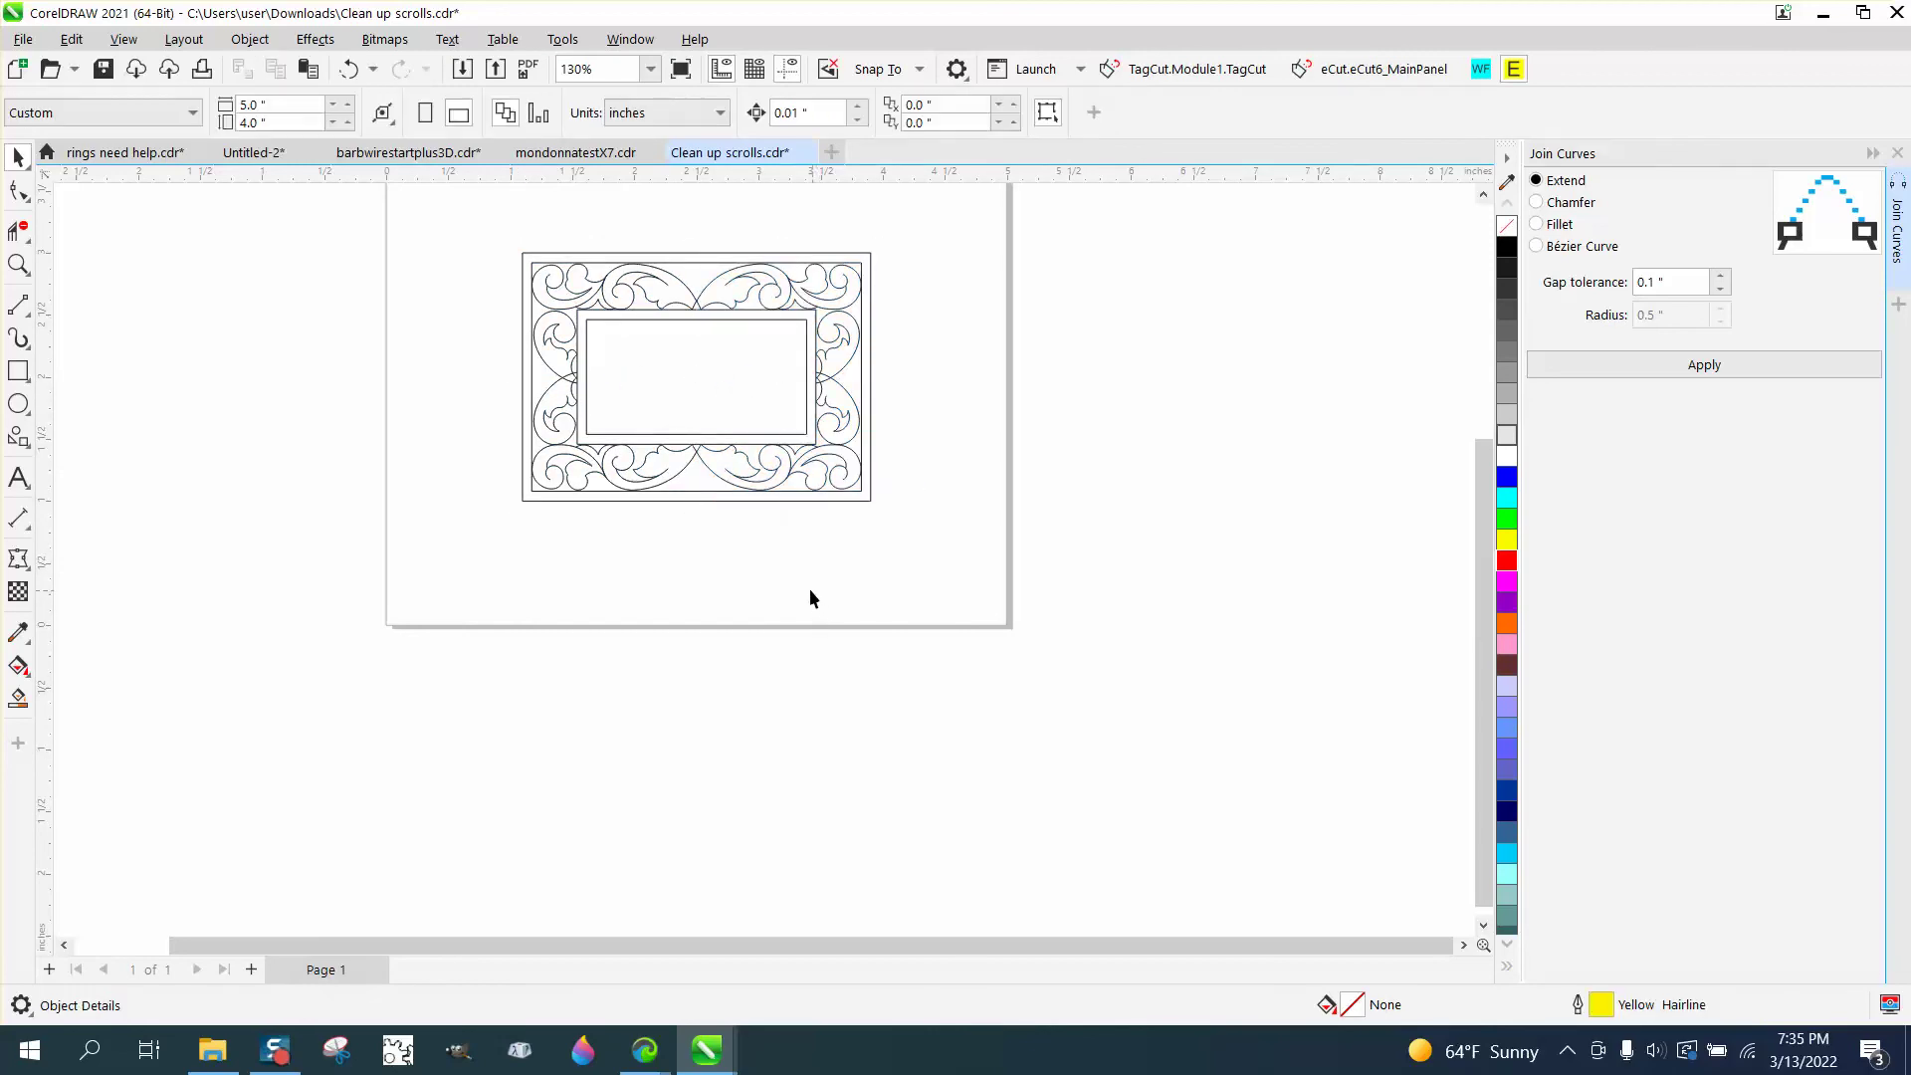
# Select both frame halves and weld them into a single 370-node curve.
pyautogui.click(24, 266)
pyautogui.moveTo(510, 232); pyautogui.dragTo(952, 559)
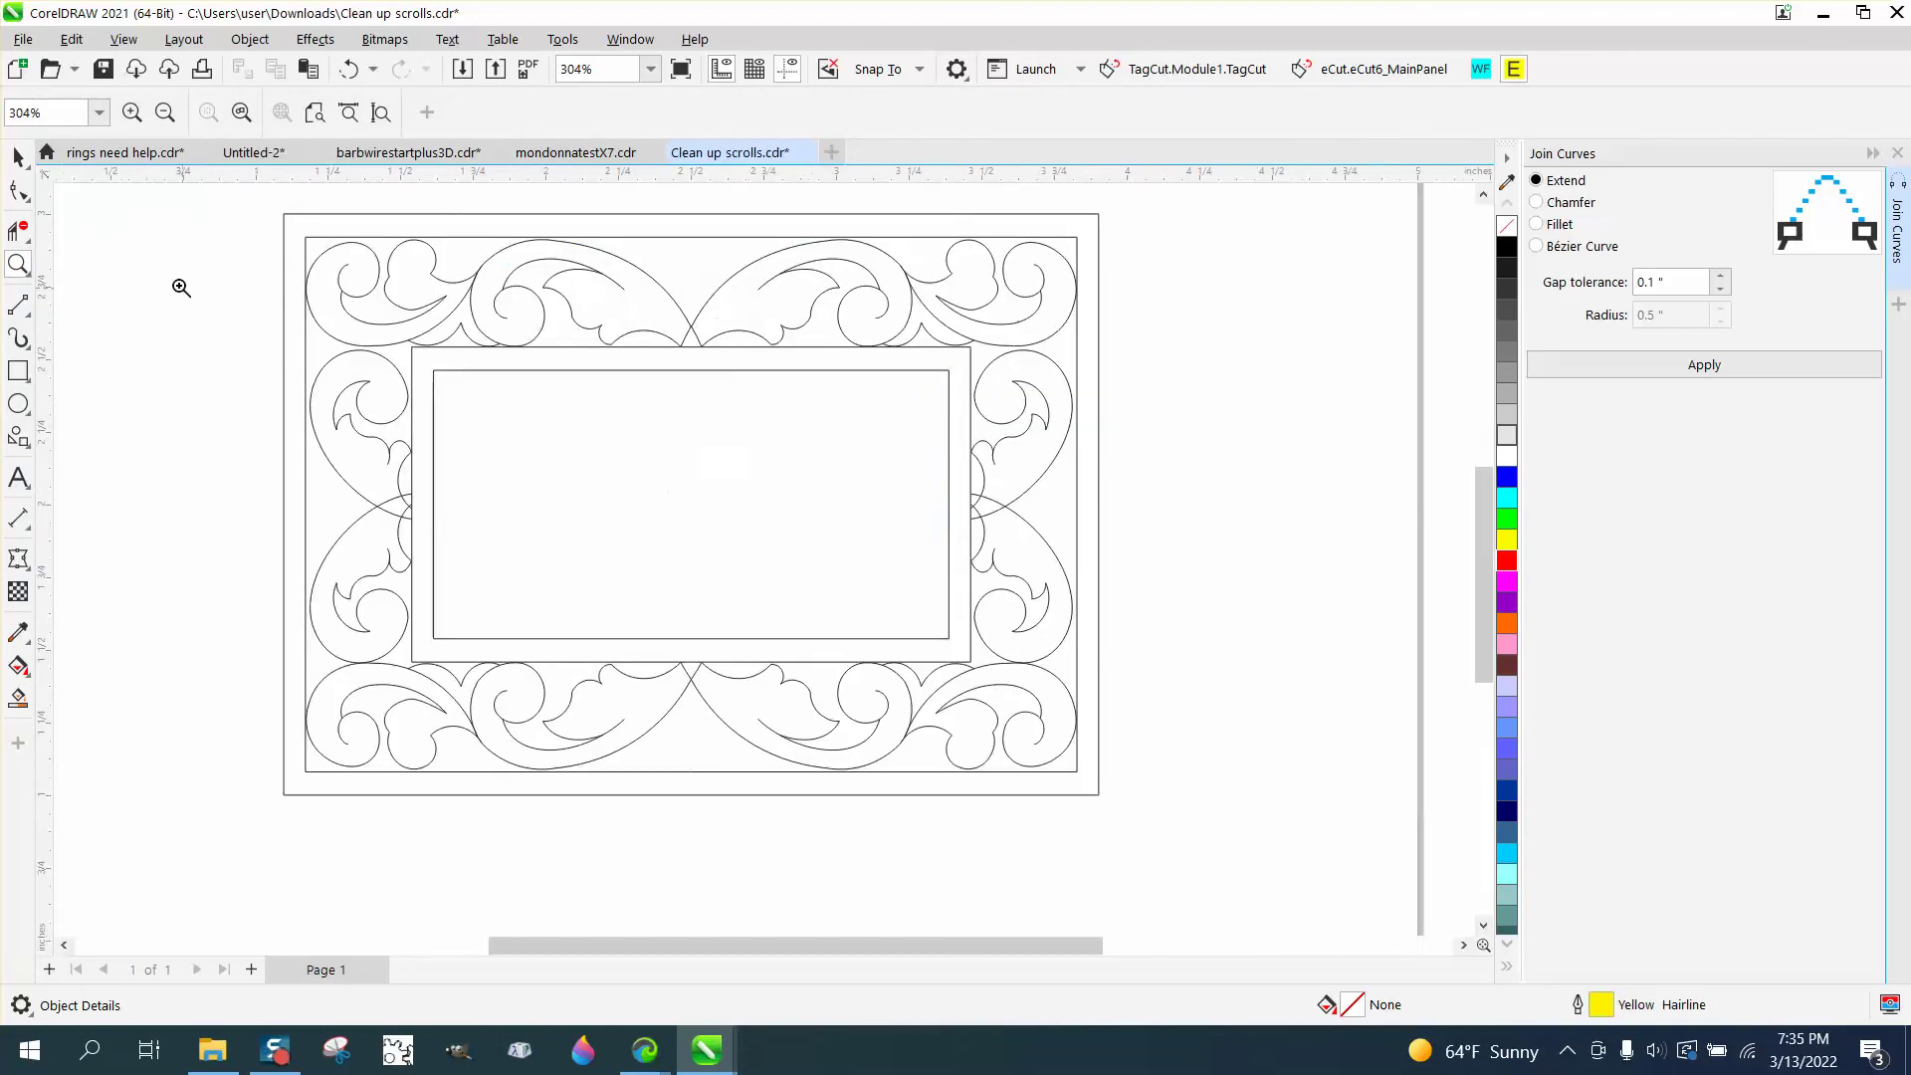
pyautogui.click(18, 157)
pyautogui.moveTo(237, 195); pyautogui.dragTo(1174, 866)
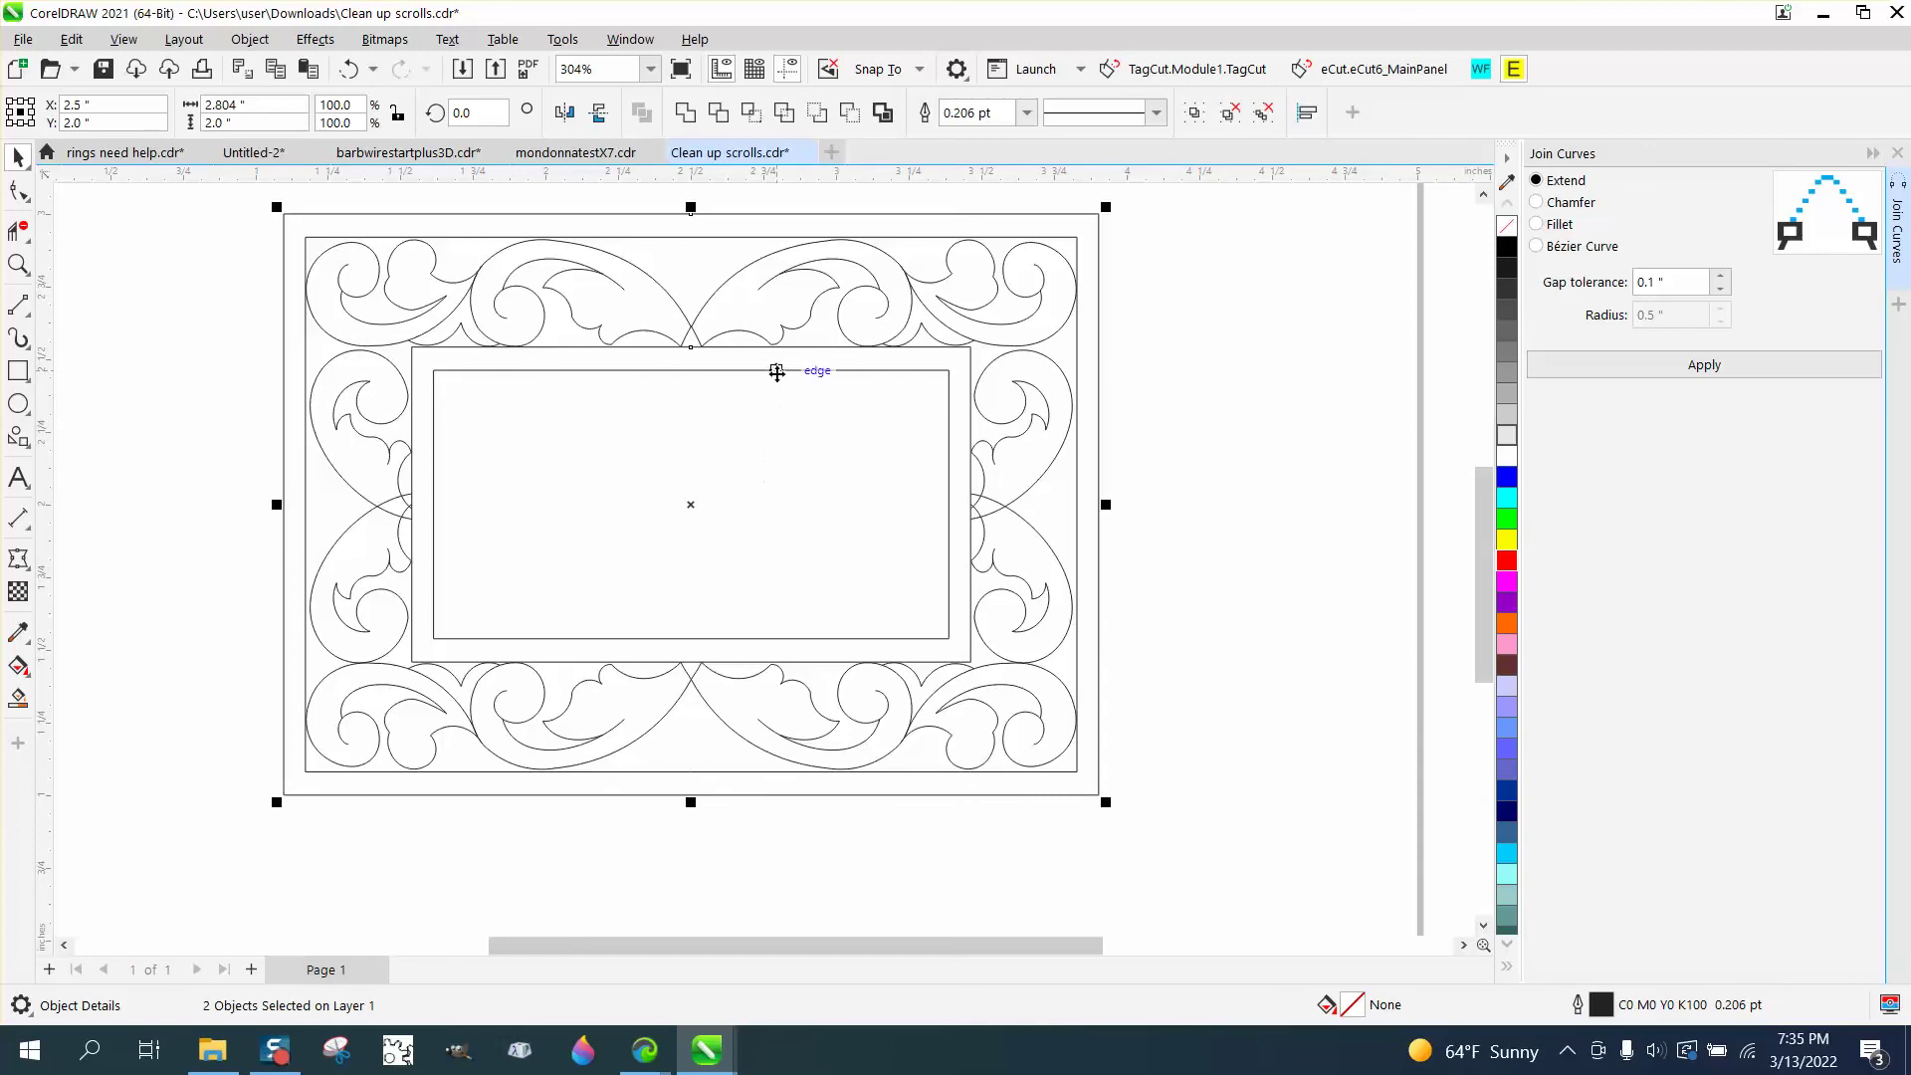
pyautogui.click(687, 115)
pyautogui.click(1173, 387)
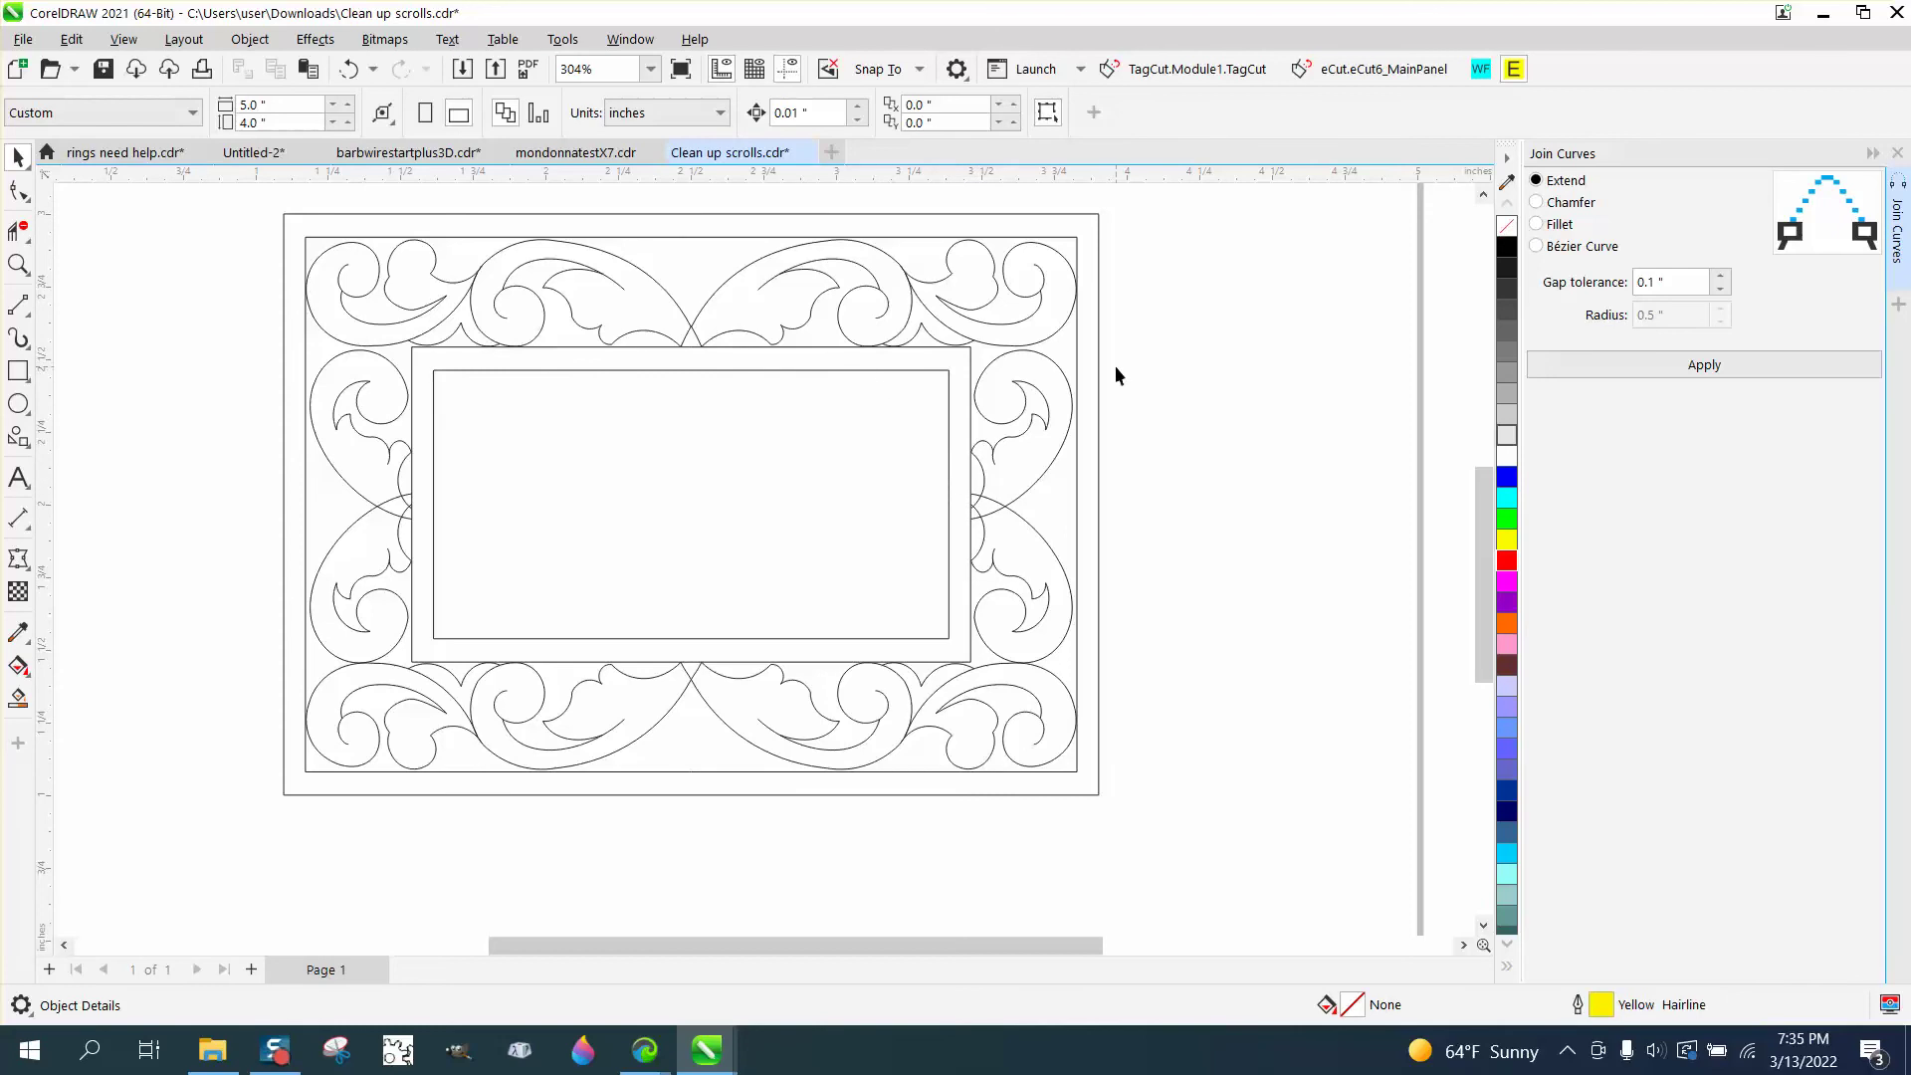
pyautogui.moveTo(1065, 338); pyautogui.dragTo(1159, 440)
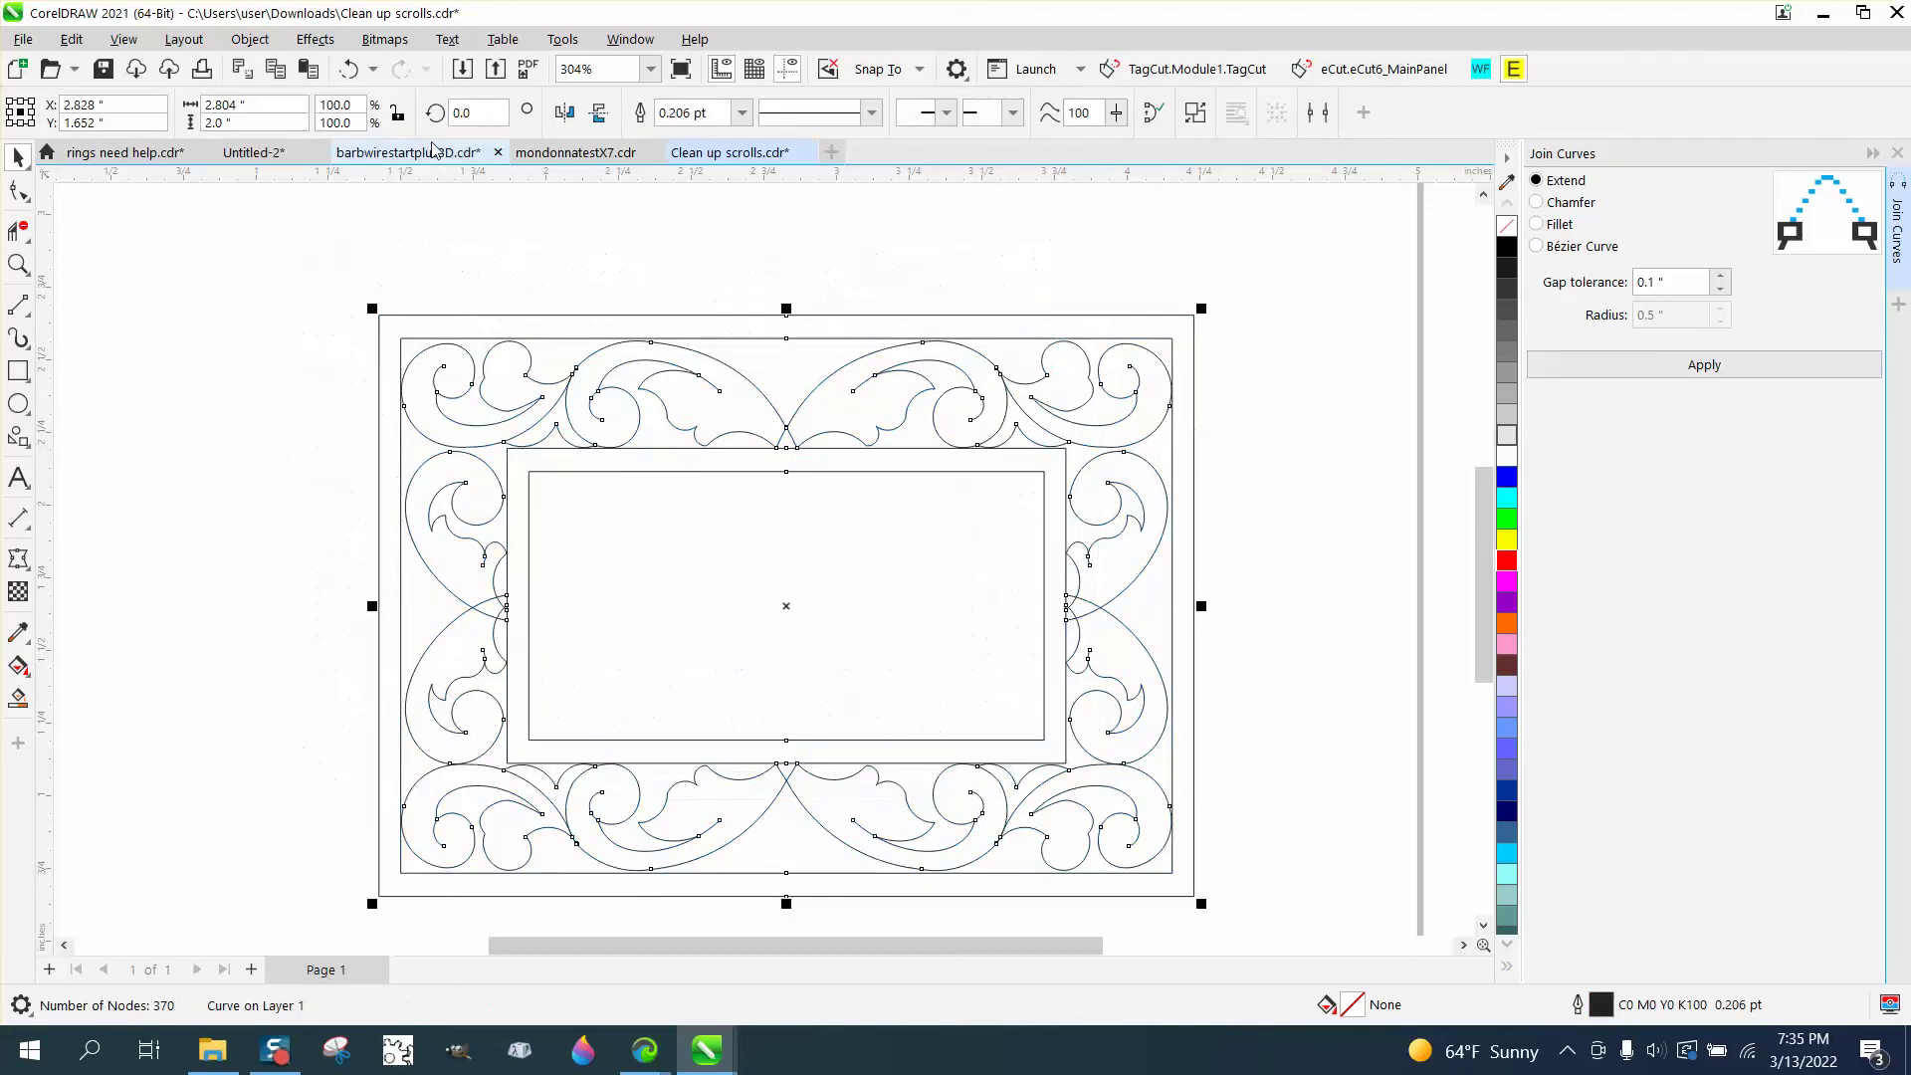
# Undo the accidental frame move, close the Join Curves docker, and deselect.
pyautogui.click(348, 69)
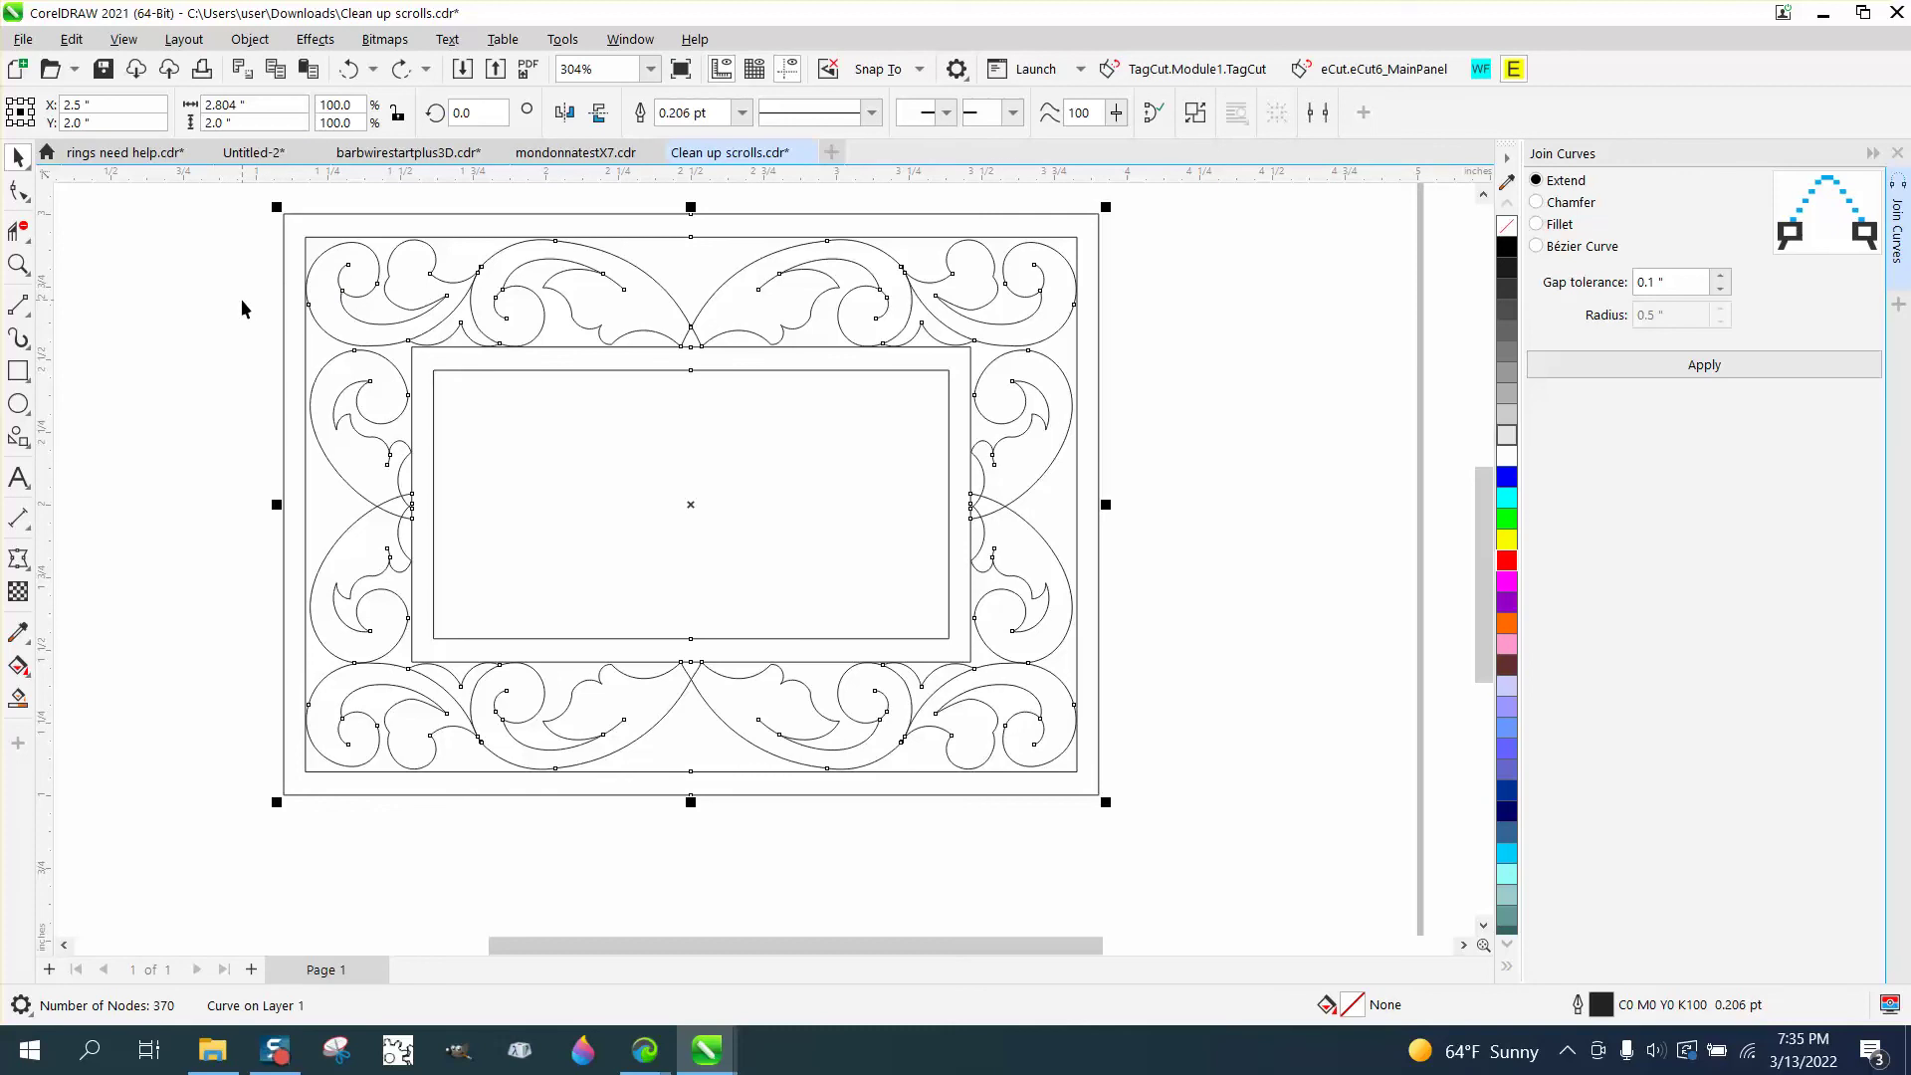
pyautogui.scroll(-1, 253, 340)
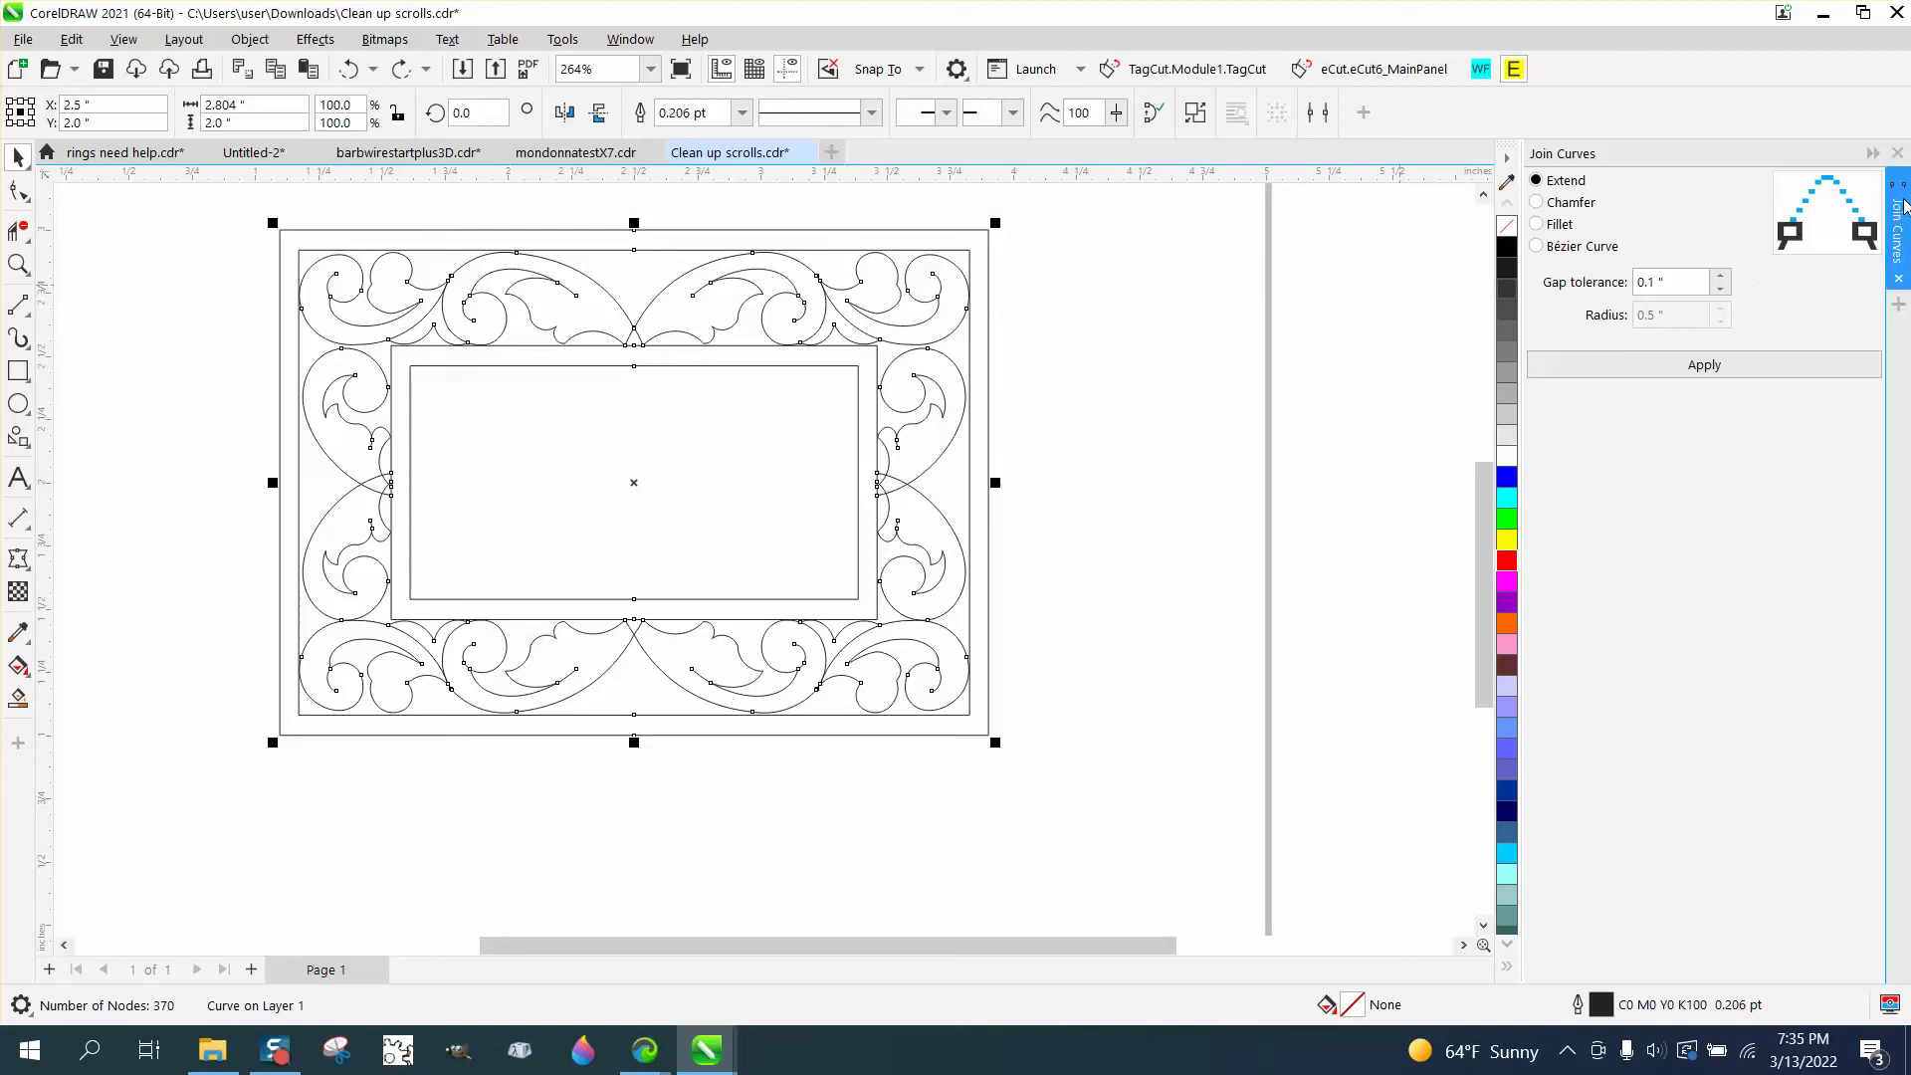
pyautogui.click(1898, 279)
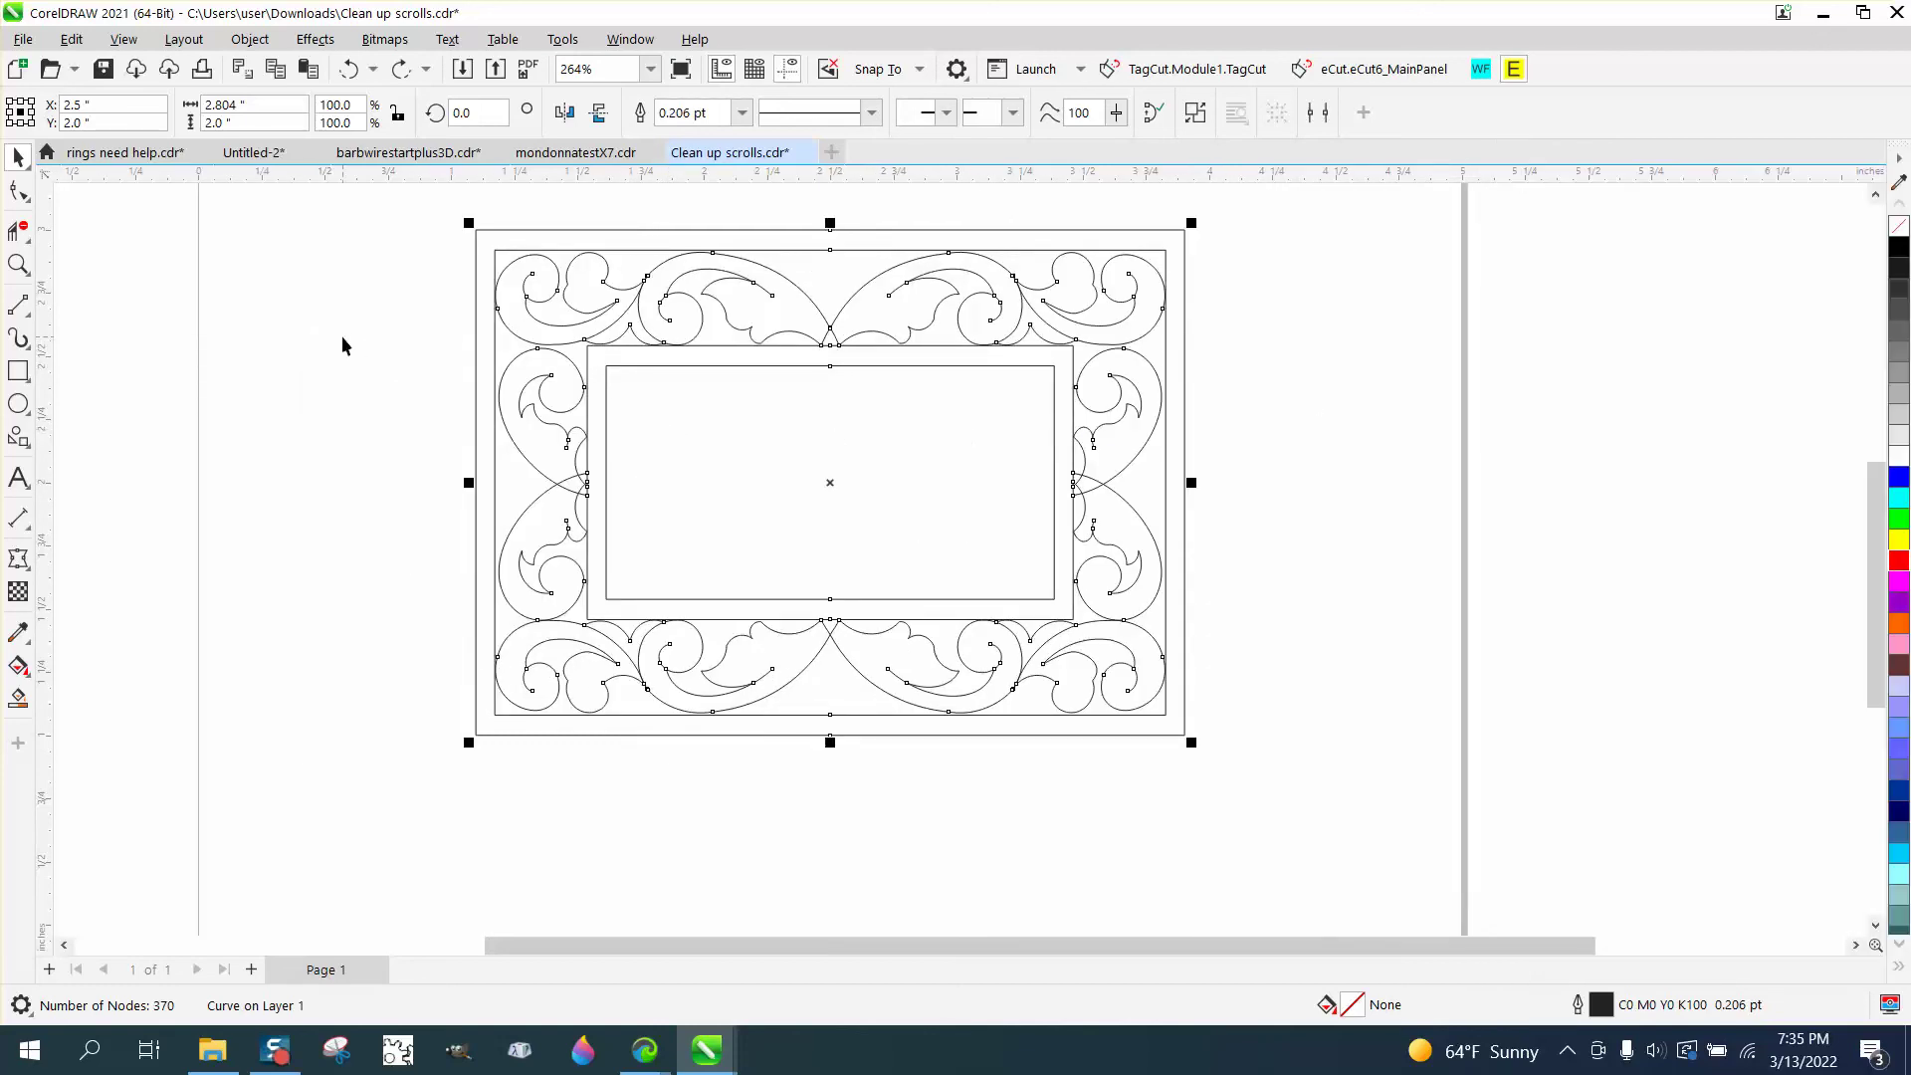
pyautogui.click(339, 339)
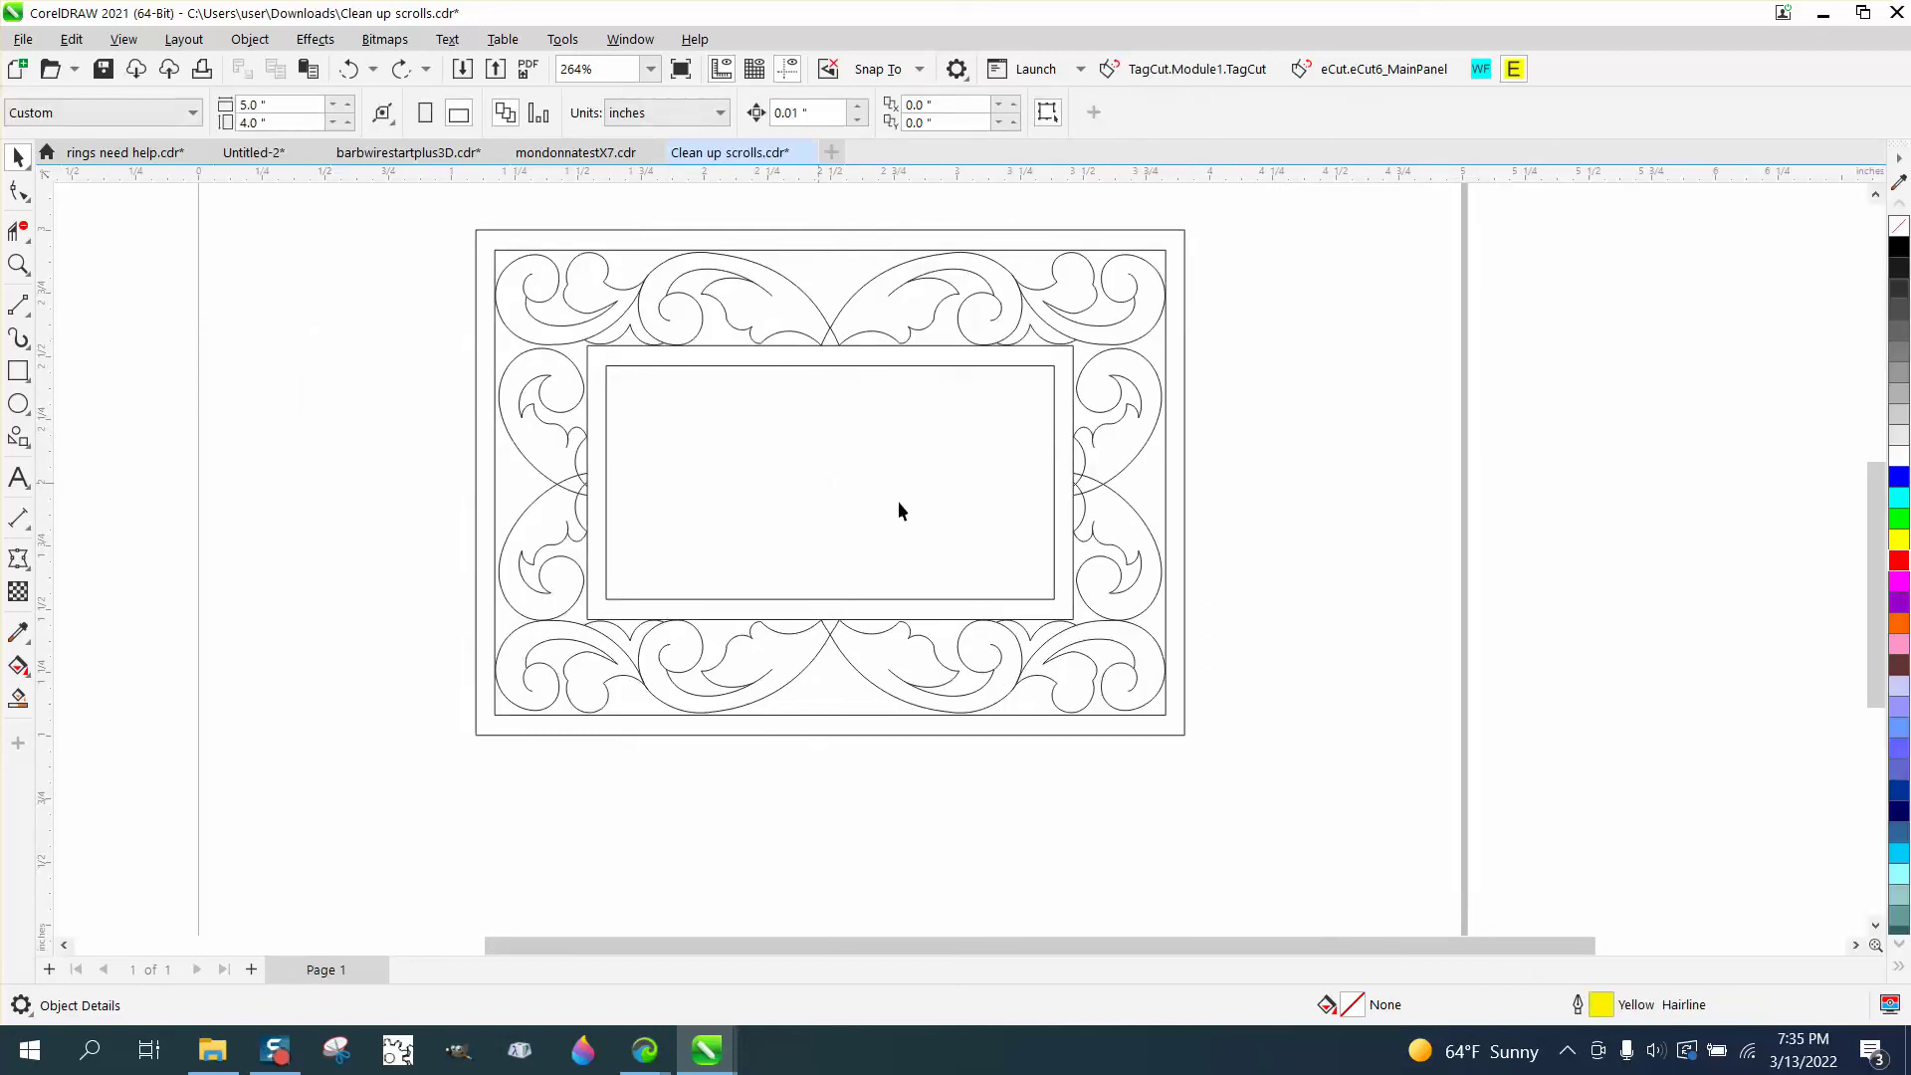